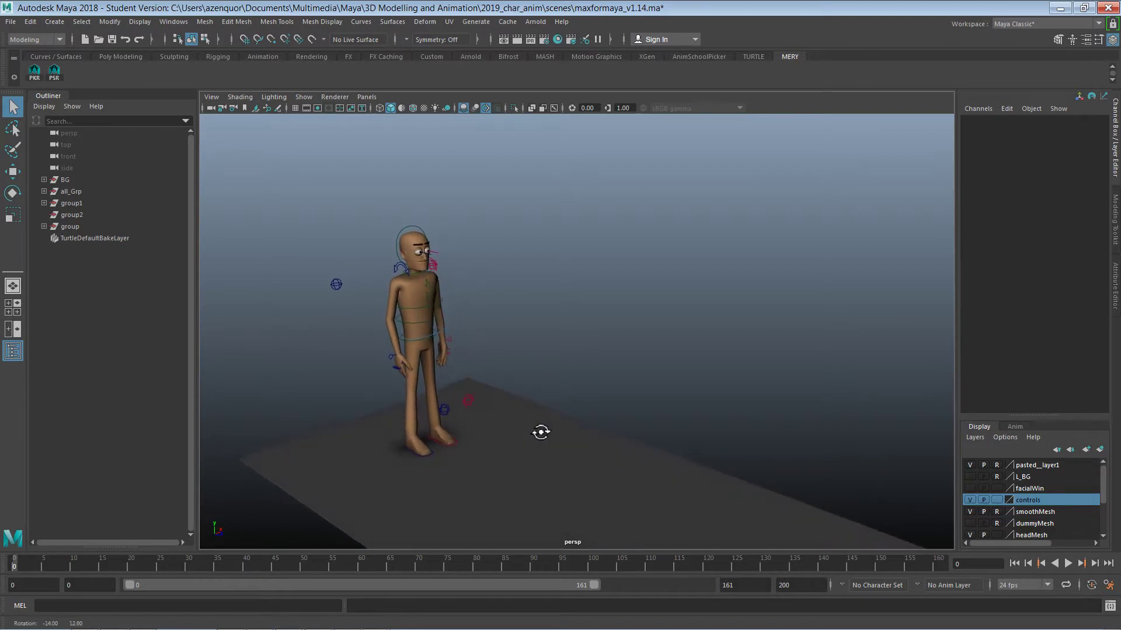
{"action": "right_click_drag", "start_coordinate": [590, 415], "coordinate": [545, 350], "text": "alt"}
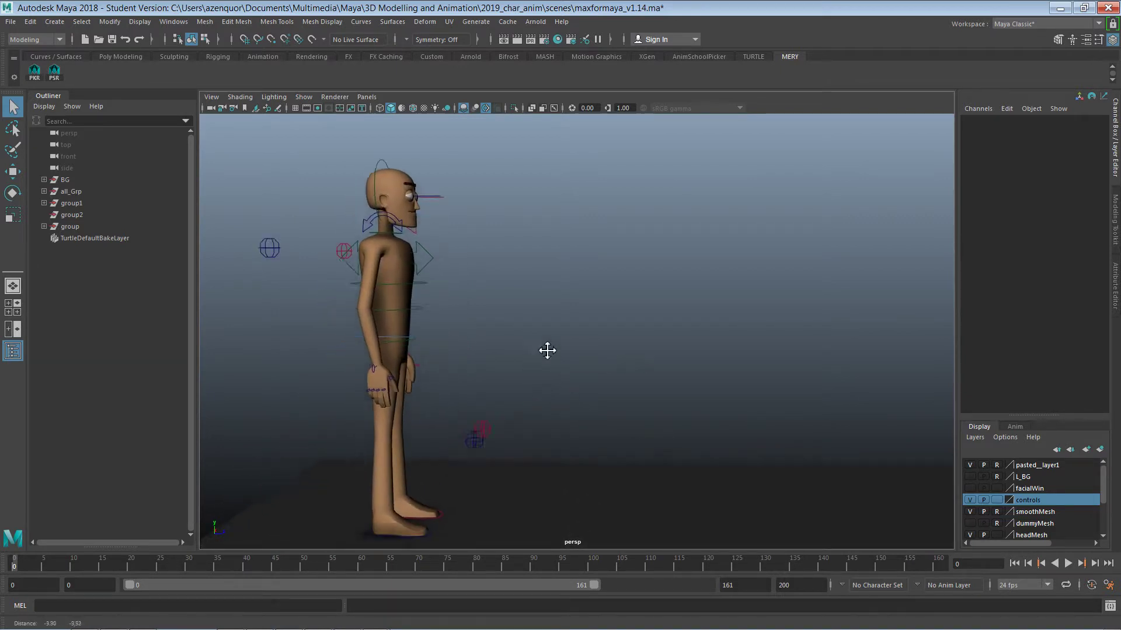
{"action": "left_click_drag", "start_coordinate": [545, 350], "coordinate": [590, 373], "text": "alt"}
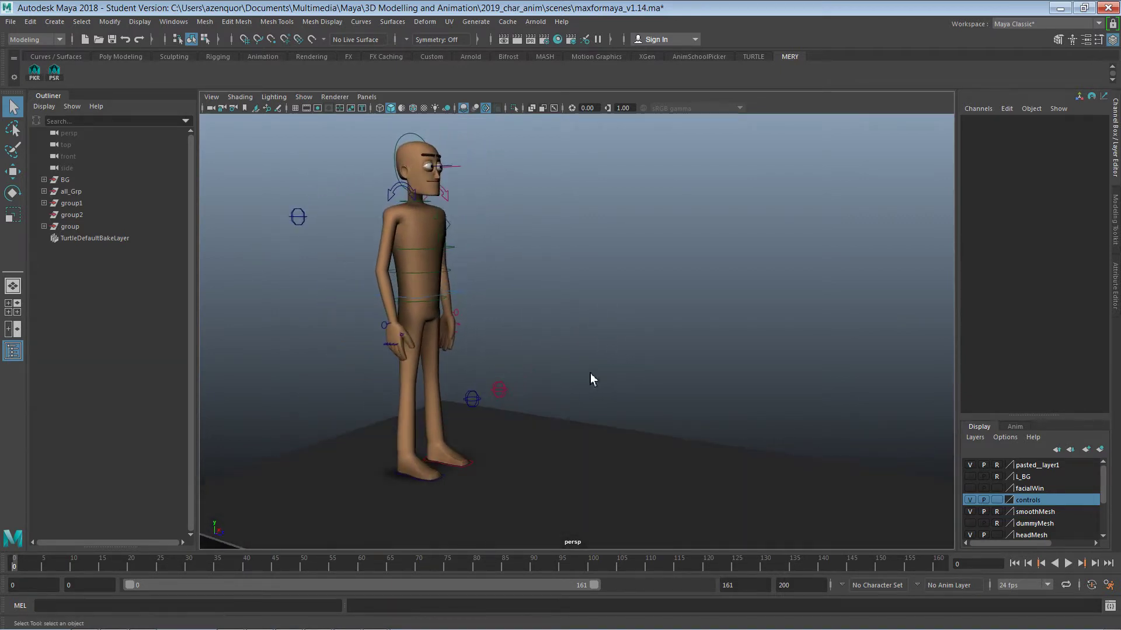
{"action": "left_click_drag", "start_coordinate": [566, 338], "coordinate": [451, 411], "text": "alt"}
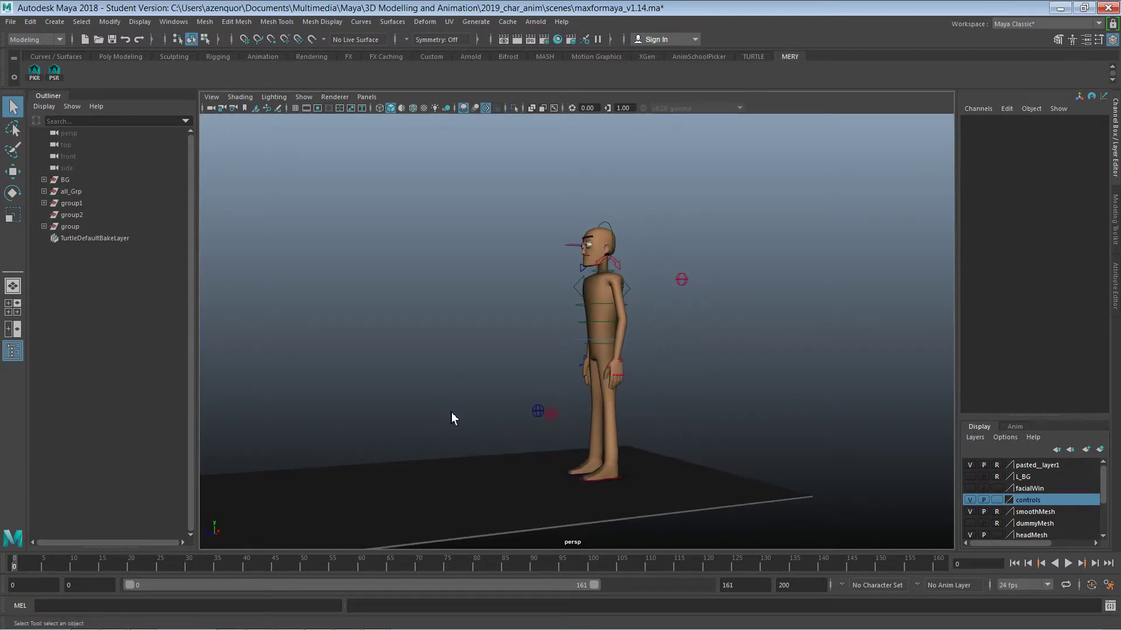
Switch to the file explorer and copy walk cycle.jpg from the sourceimages folder of the Mod5 Character Animation project.
{"action": "key", "text": "alt+Tab"}
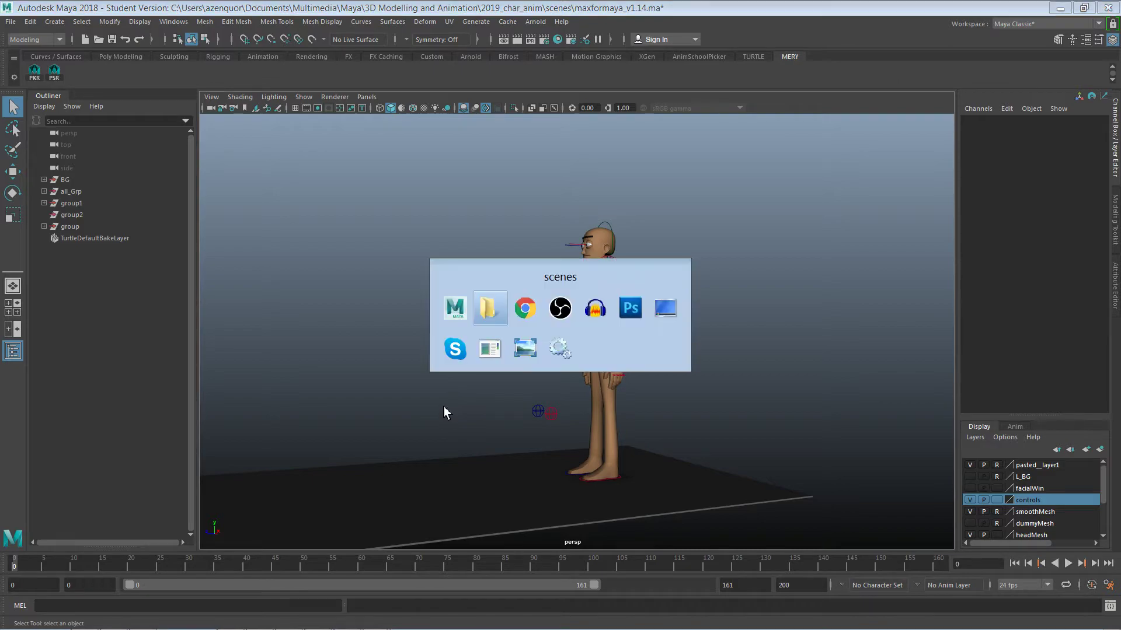
{"action": "left_click", "coordinate": [484, 311], "text": "alt"}
{"action": "left_click", "coordinate": [255, 27]}
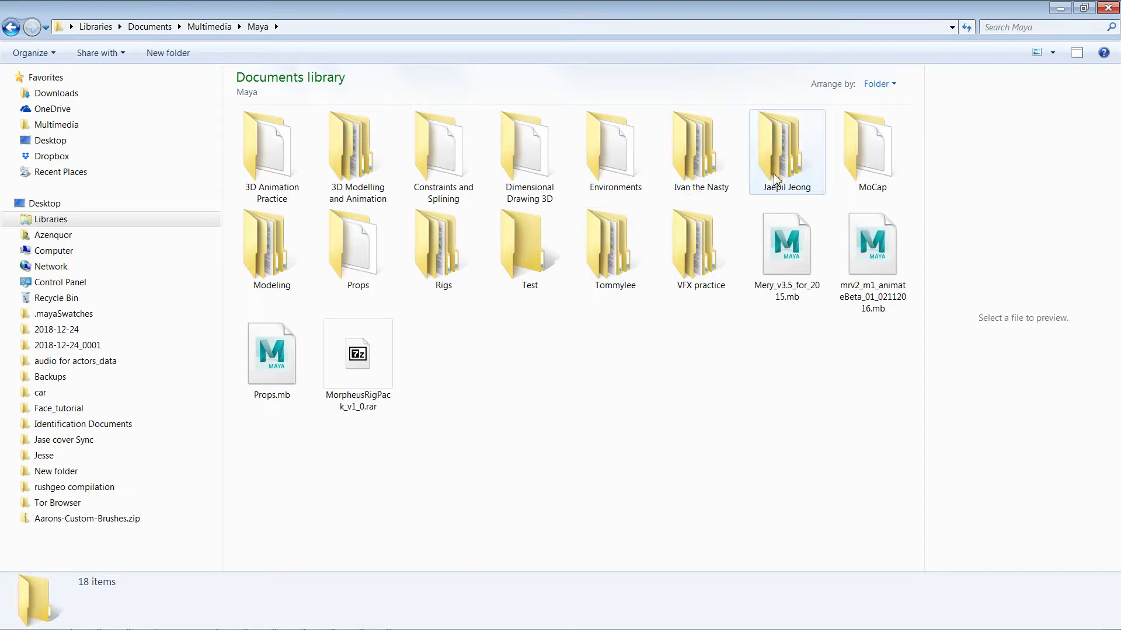
{"action": "double_click", "coordinate": [775, 178]}
{"action": "double_click", "coordinate": [373, 170]}
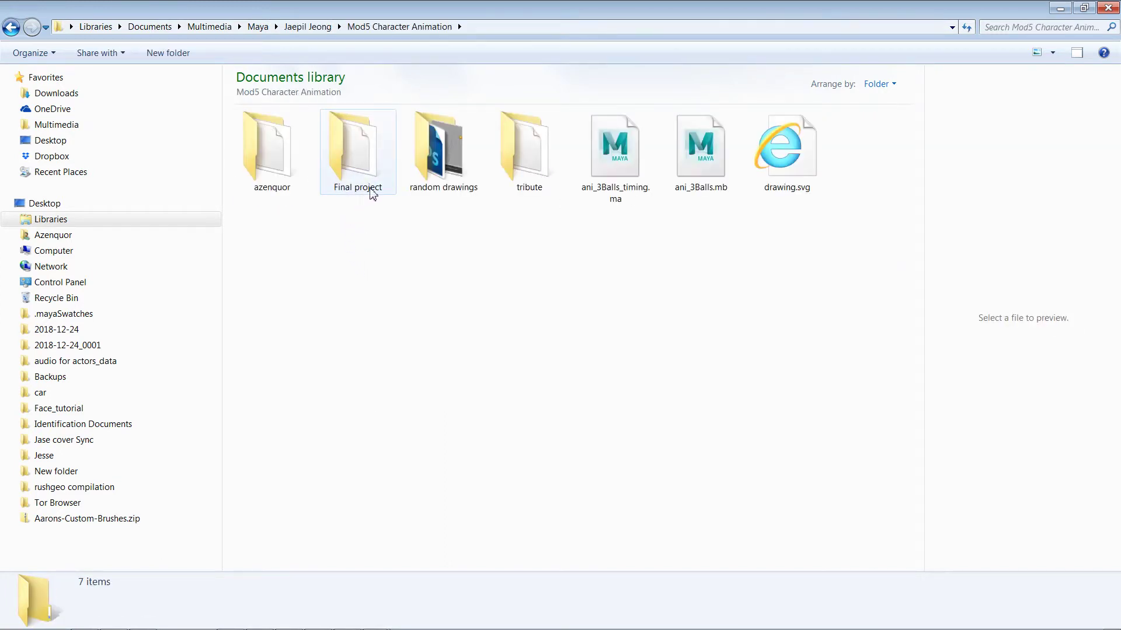
{"action": "double_click", "coordinate": [272, 166]}
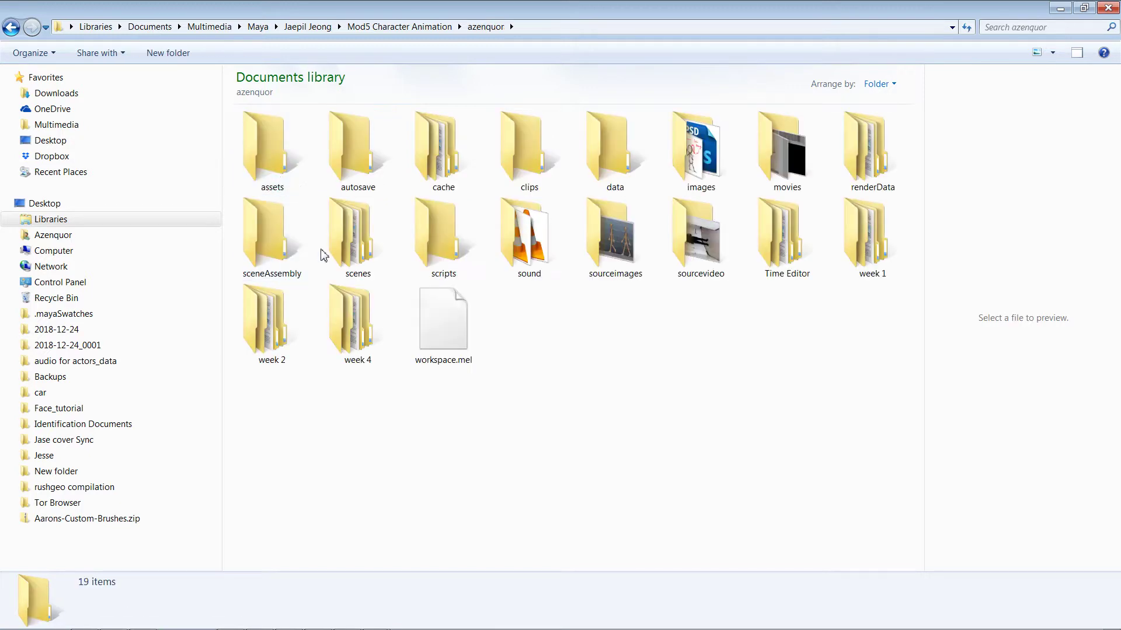
{"action": "left_click", "coordinate": [626, 256]}
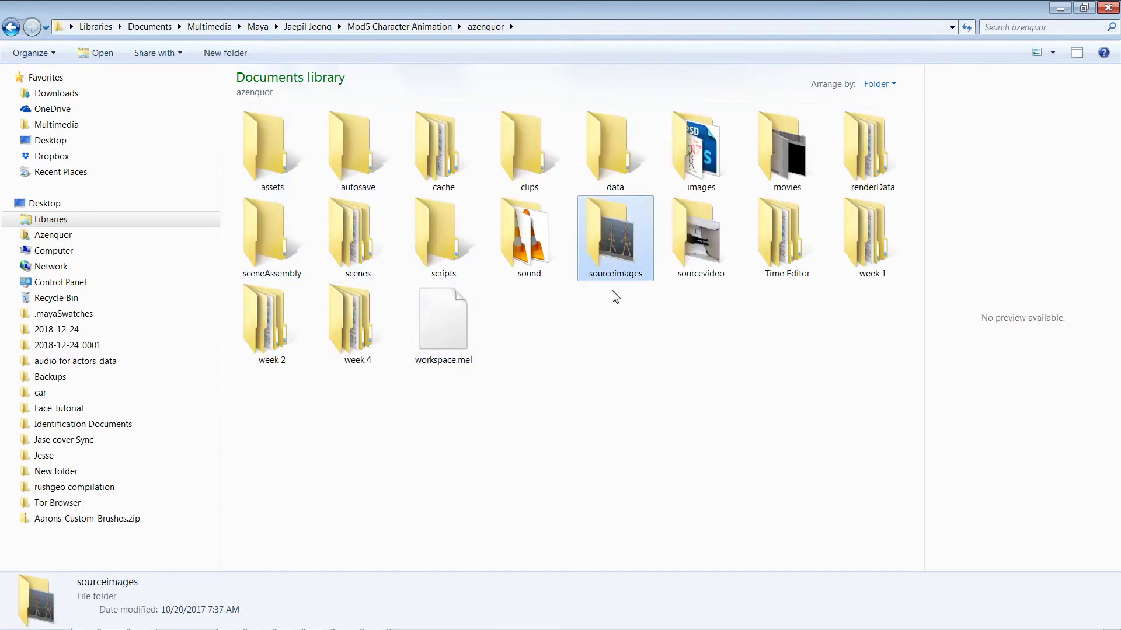
{"action": "double_click", "coordinate": [615, 259]}
{"action": "left_click", "coordinate": [373, 170]}
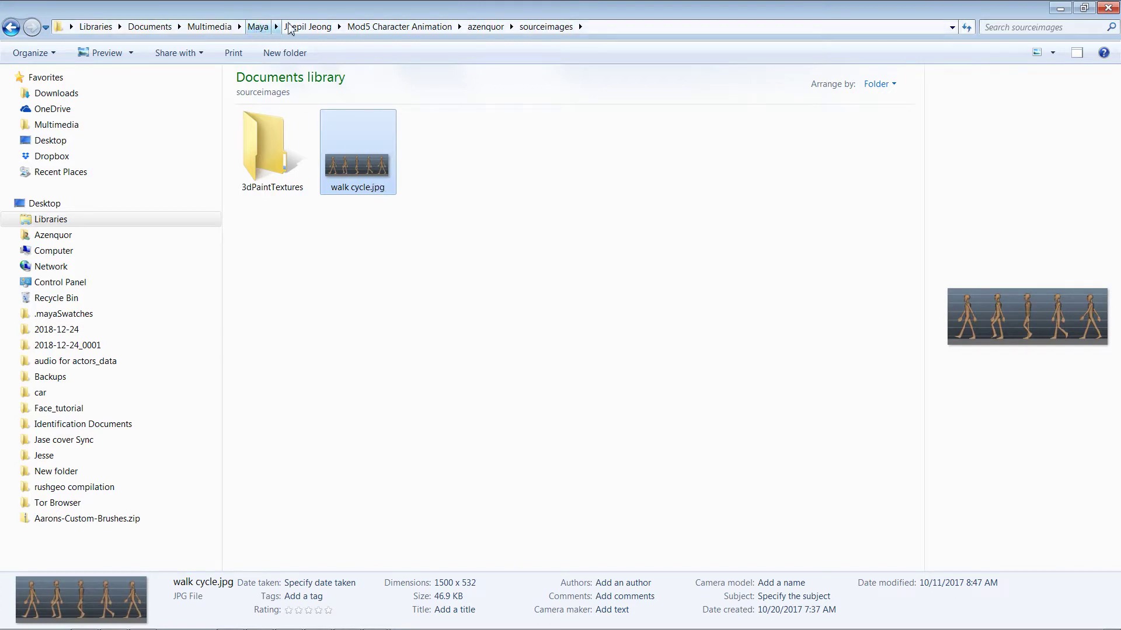
Paste walk cycle.jpg into the sourceimages folder of the 2019_char_anim project under 3D Modelling and Animation.
{"action": "left_click", "coordinate": [310, 27]}
{"action": "left_click", "coordinate": [258, 27]}
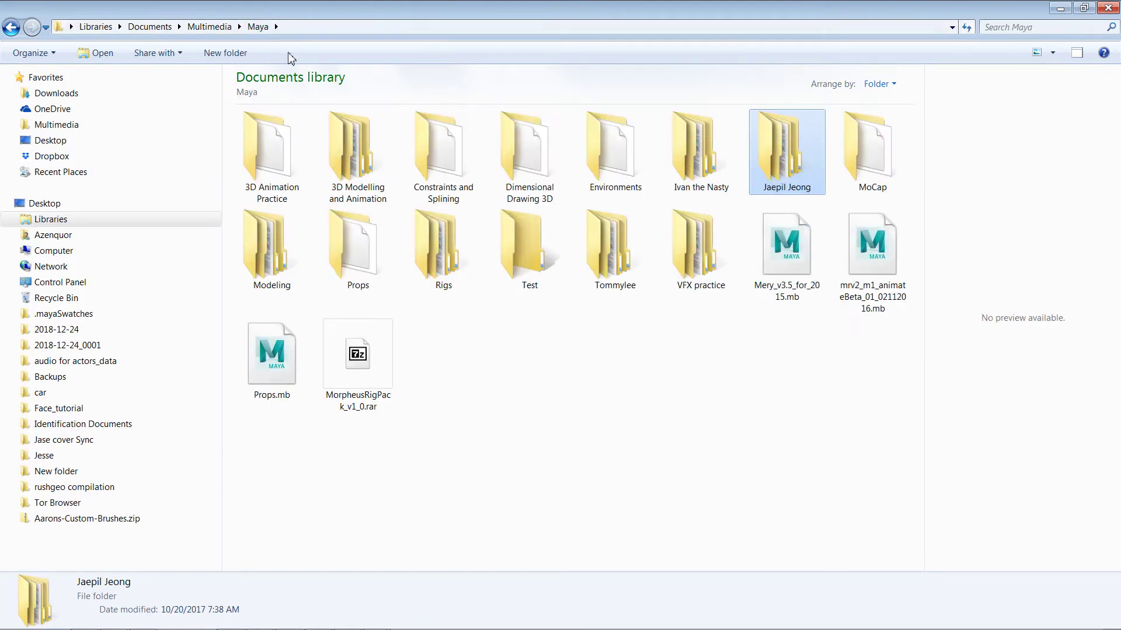
{"action": "double_click", "coordinate": [366, 170]}
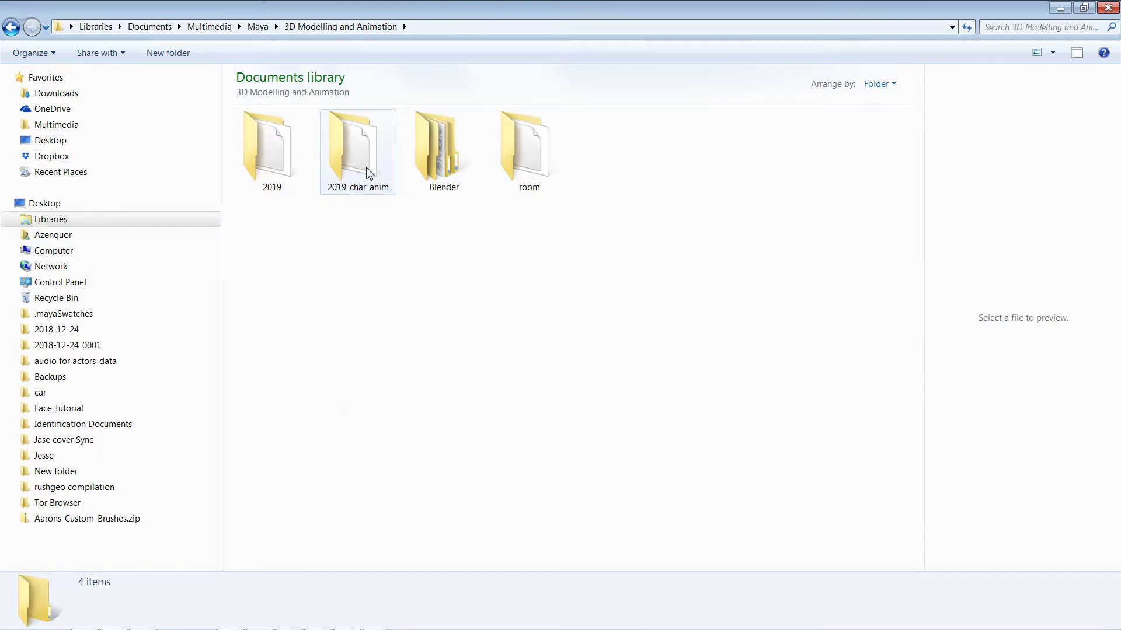
{"action": "double_click", "coordinate": [368, 172]}
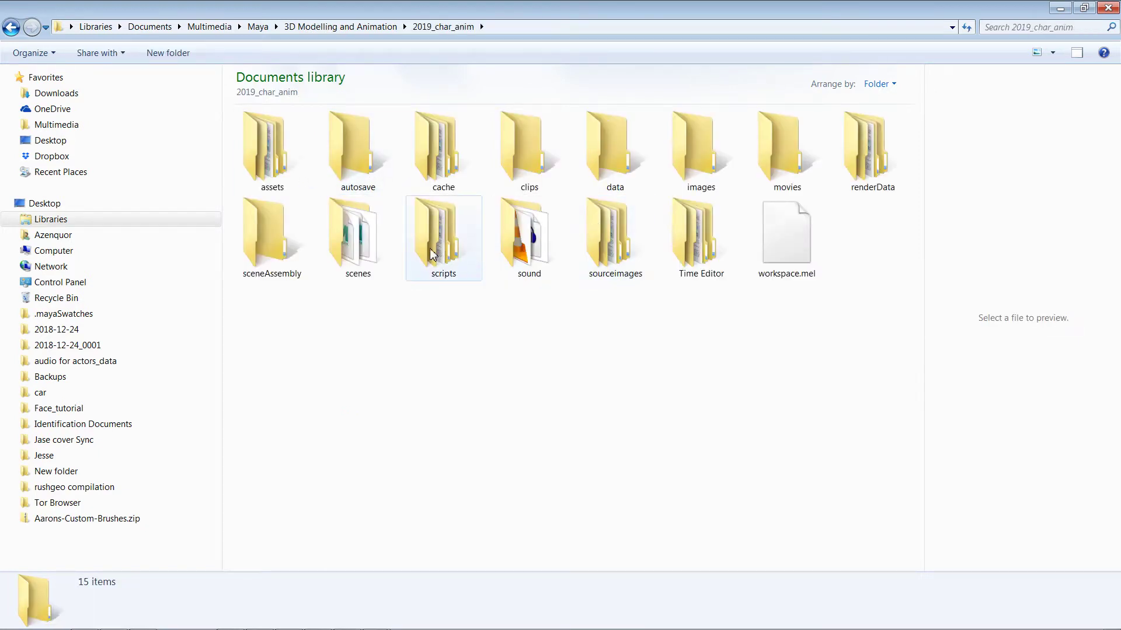
{"action": "double_click", "coordinate": [597, 242]}
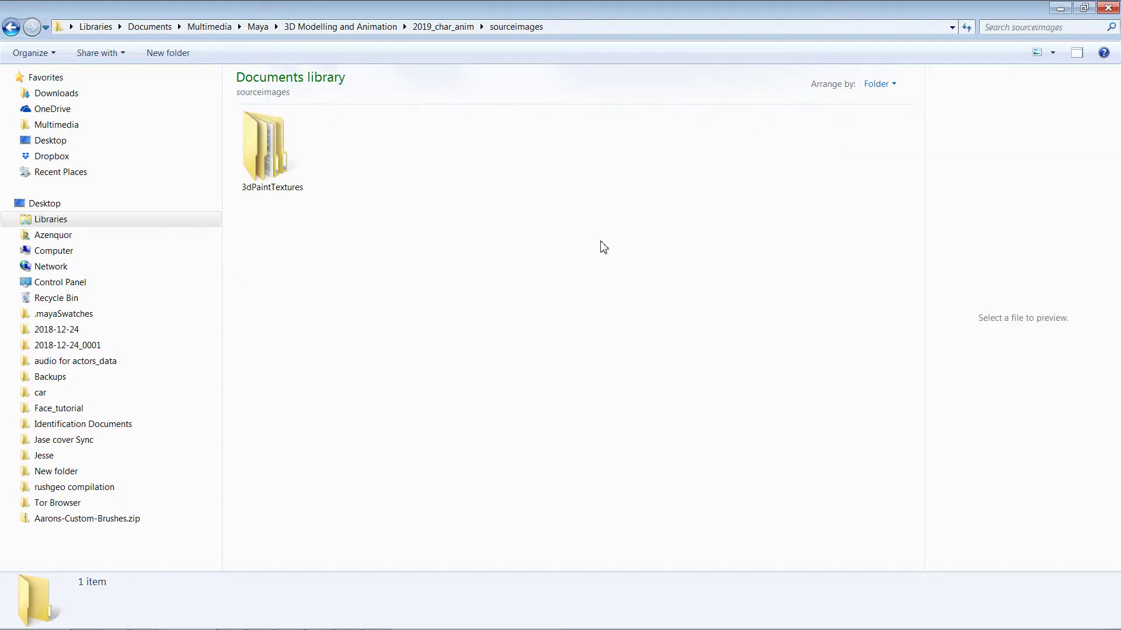
{"action": "key", "text": "ctrl+v"}
{"action": "left_click", "coordinate": [461, 325]}
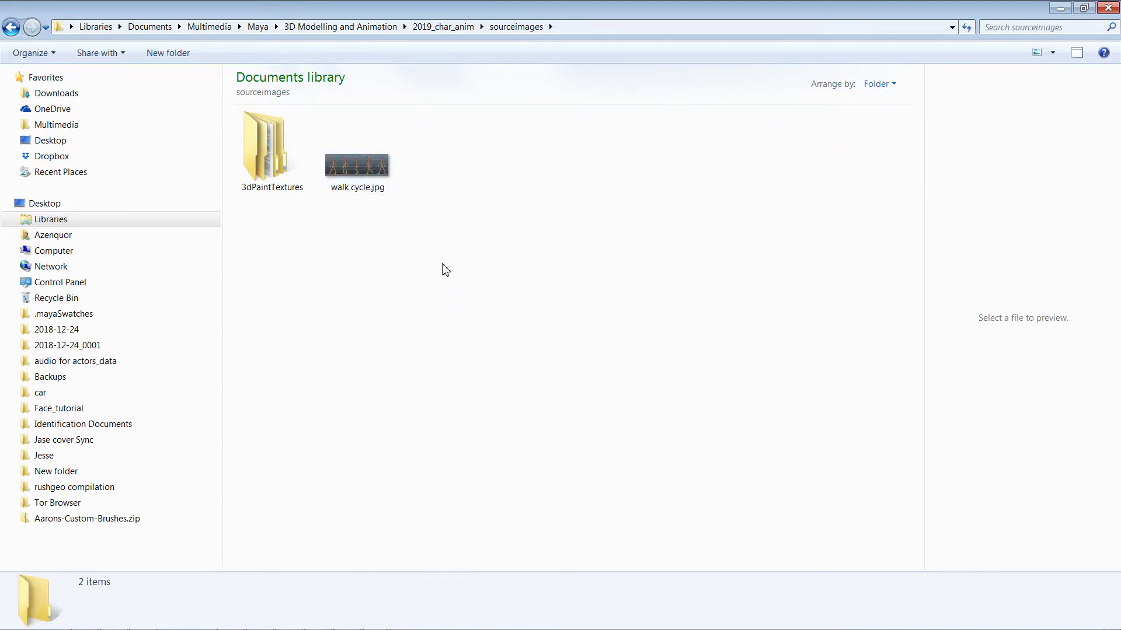
Open walk cycle.jpg in the photo viewer to examine the walk poses, and return to Maya.
{"action": "left_click", "coordinate": [378, 174]}
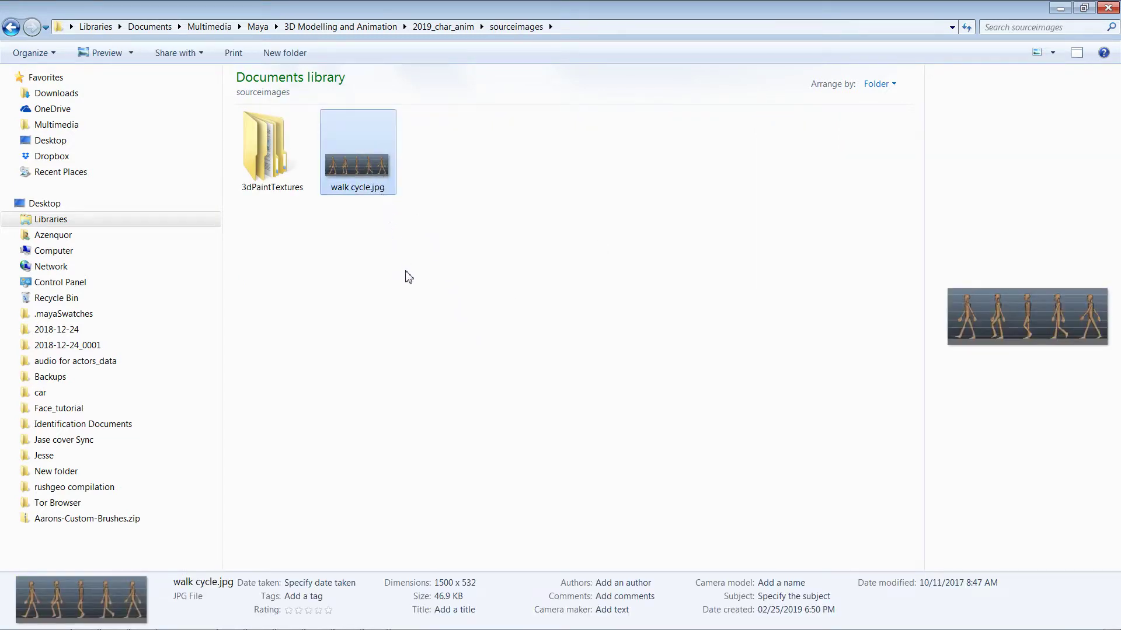
{"action": "double_click", "coordinate": [367, 167]}
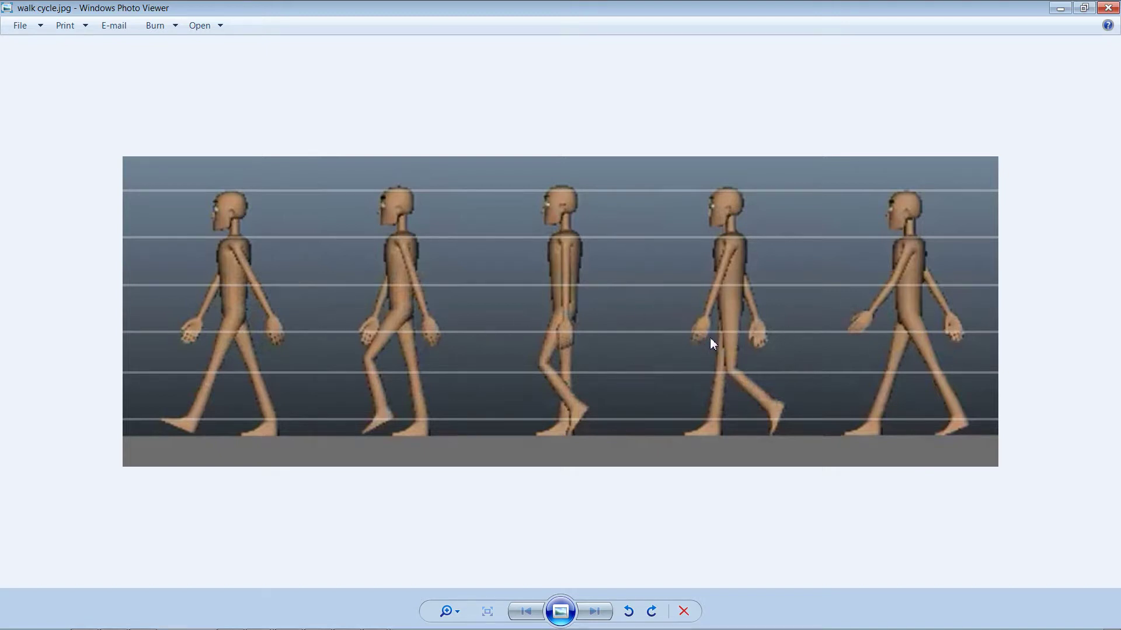
{"action": "key", "text": "alt+Tab"}
{"action": "key", "text": "alt+Tab"}
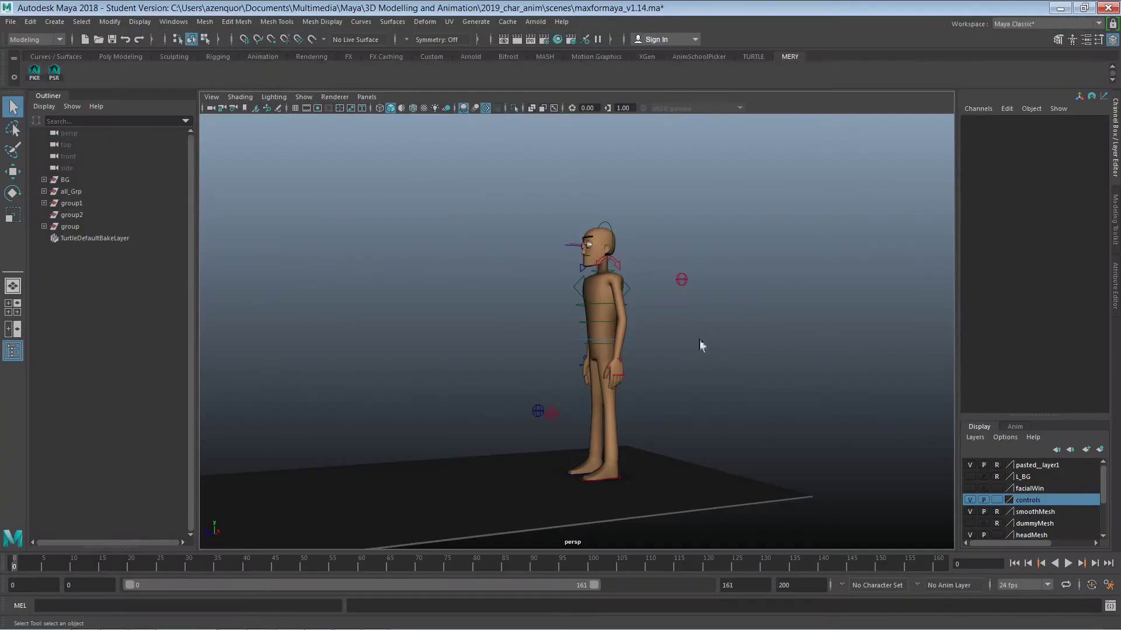
Switch the viewport to the orthographic side view and frame the whole character from head to feet.
{"action": "left_click_drag", "start_coordinate": [729, 399], "coordinate": [695, 388], "text": "alt"}
{"action": "left_click_drag", "start_coordinate": [702, 331], "coordinate": [729, 387], "text": "alt"}
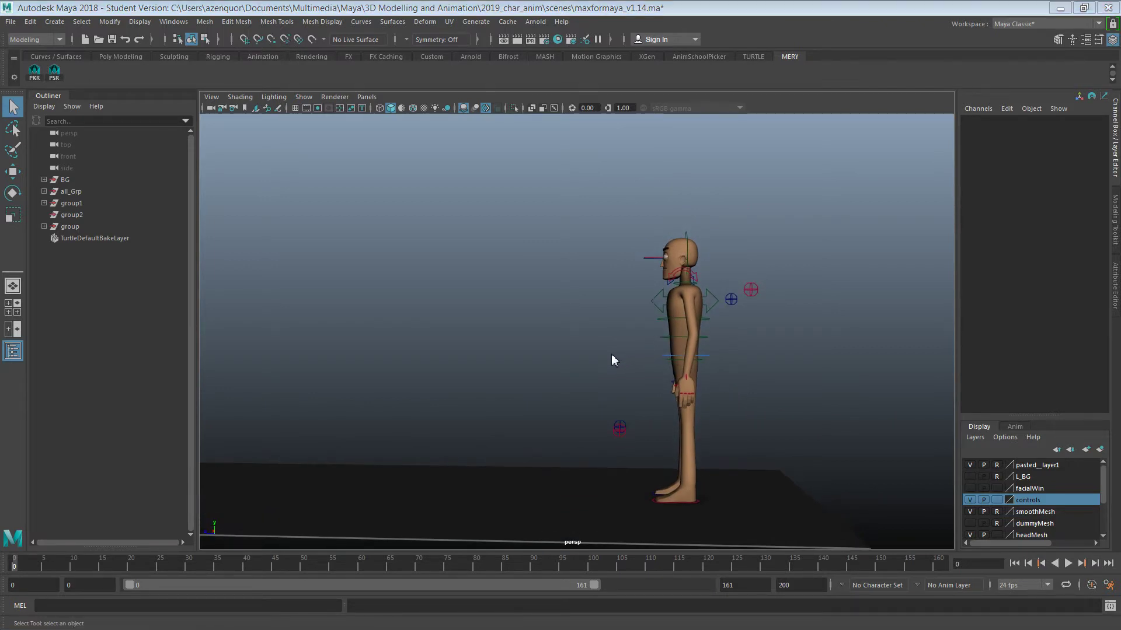
{"action": "key", "text": "space"}
{"action": "key", "text": "space"}
{"action": "key", "text": "space"}
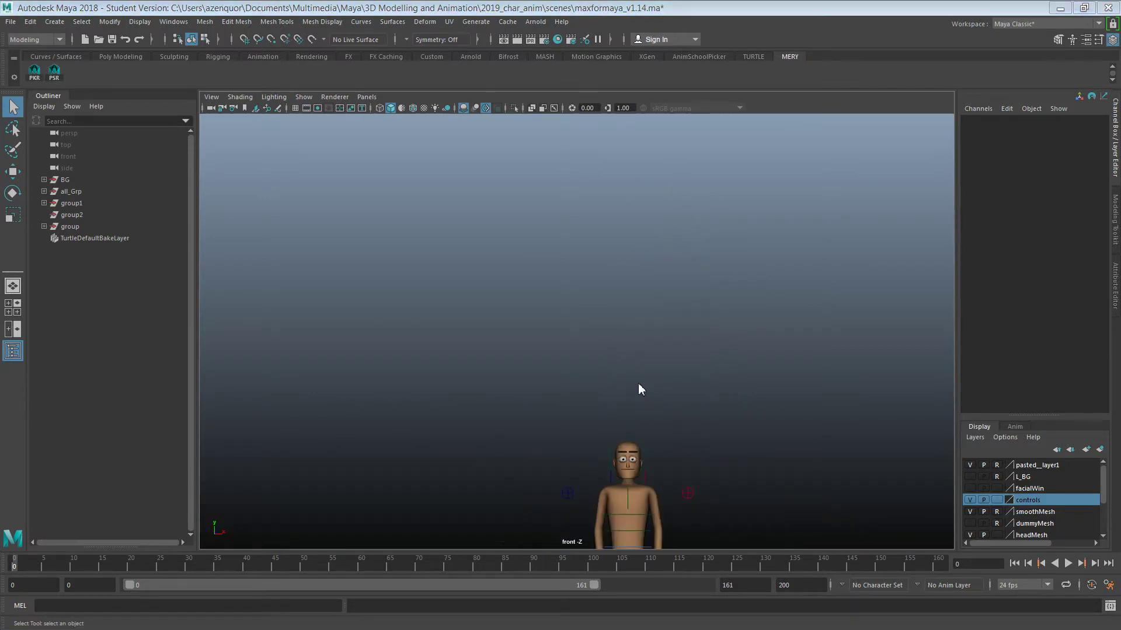
{"action": "left_click_drag", "start_coordinate": [640, 383], "coordinate": [727, 383]}
{"action": "right_click_drag", "start_coordinate": [730, 356], "coordinate": [632, 301], "text": "alt"}
{"action": "middle_click_drag", "start_coordinate": [675, 281], "coordinate": [665, 359], "text": "alt"}
{"action": "scroll", "coordinate": [642, 350], "scroll_direction": "down", "scroll_amount": 4}
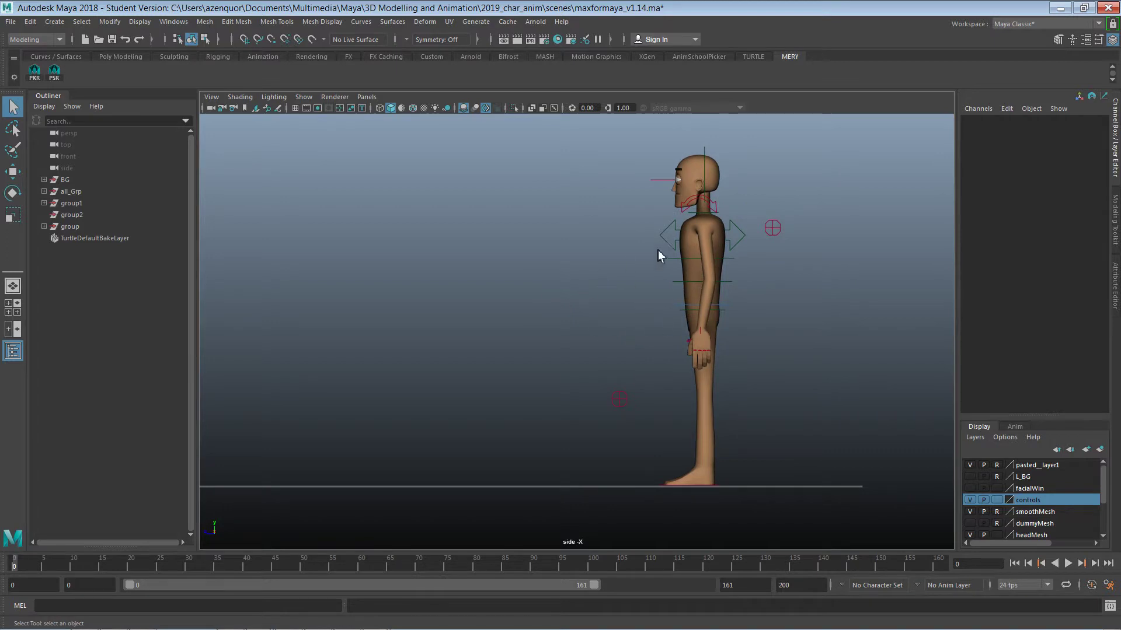
Import walk cycle.jpg from the project's sourceimages folder as an image plane in the side view.
{"action": "left_click", "coordinate": [214, 97]}
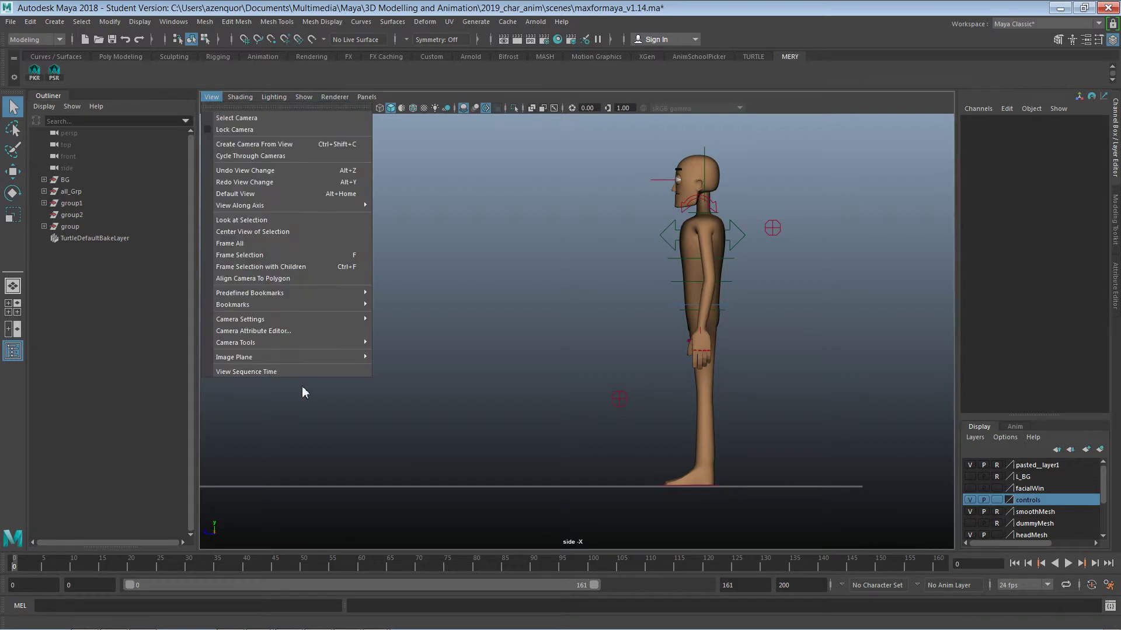
{"action": "mouse_move", "coordinate": [303, 361]}
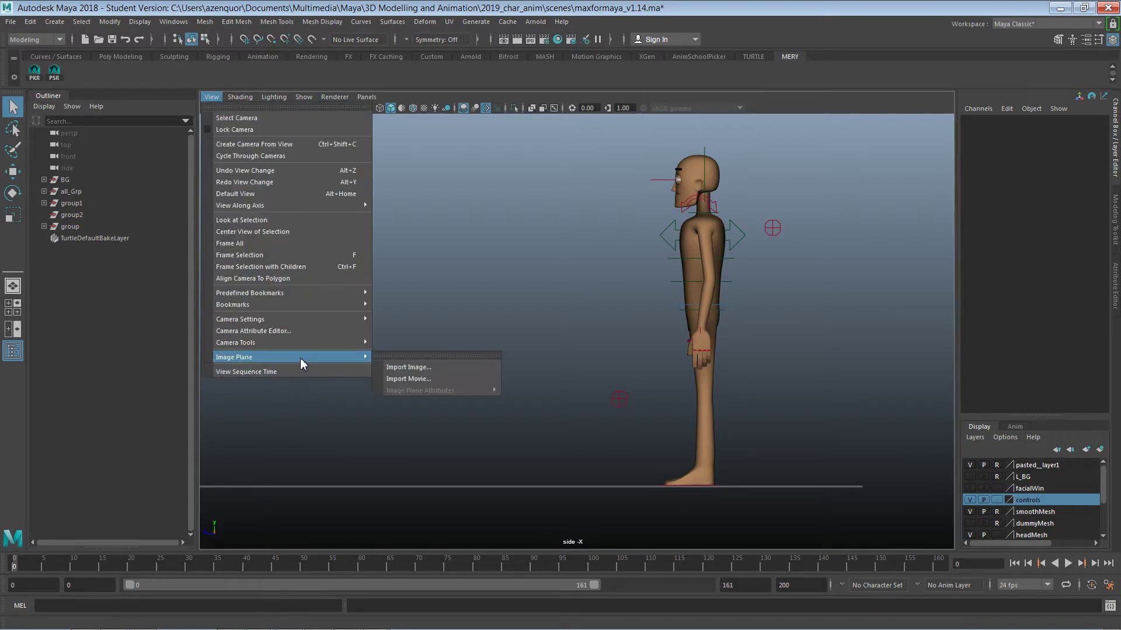
{"action": "left_click", "coordinate": [454, 372]}
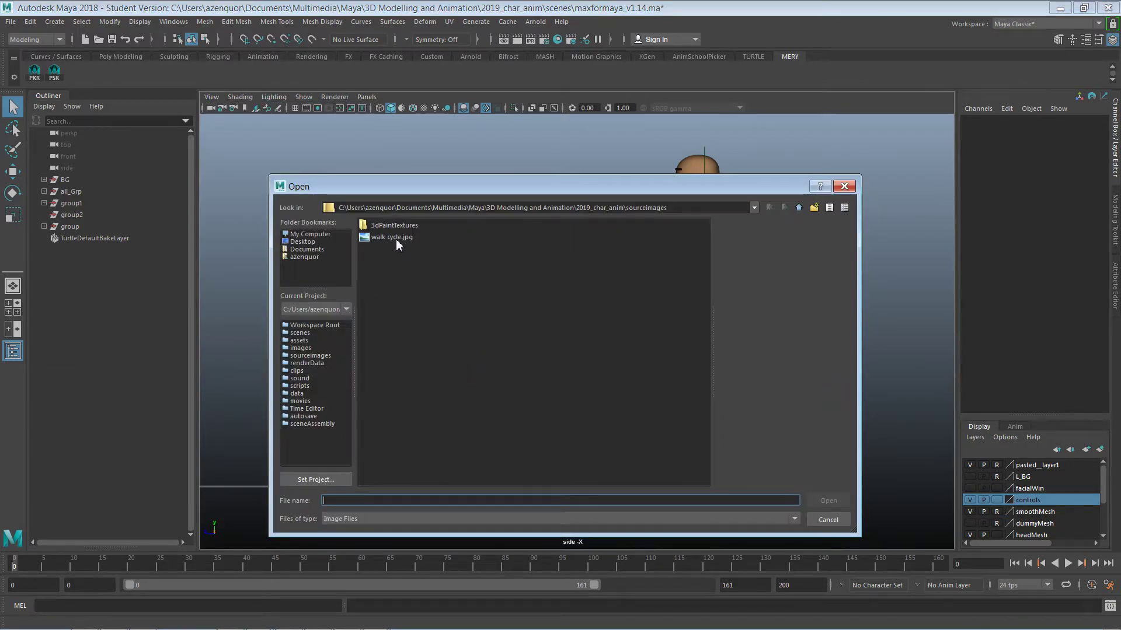
{"action": "left_click", "coordinate": [395, 237]}
{"action": "left_click", "coordinate": [828, 500]}
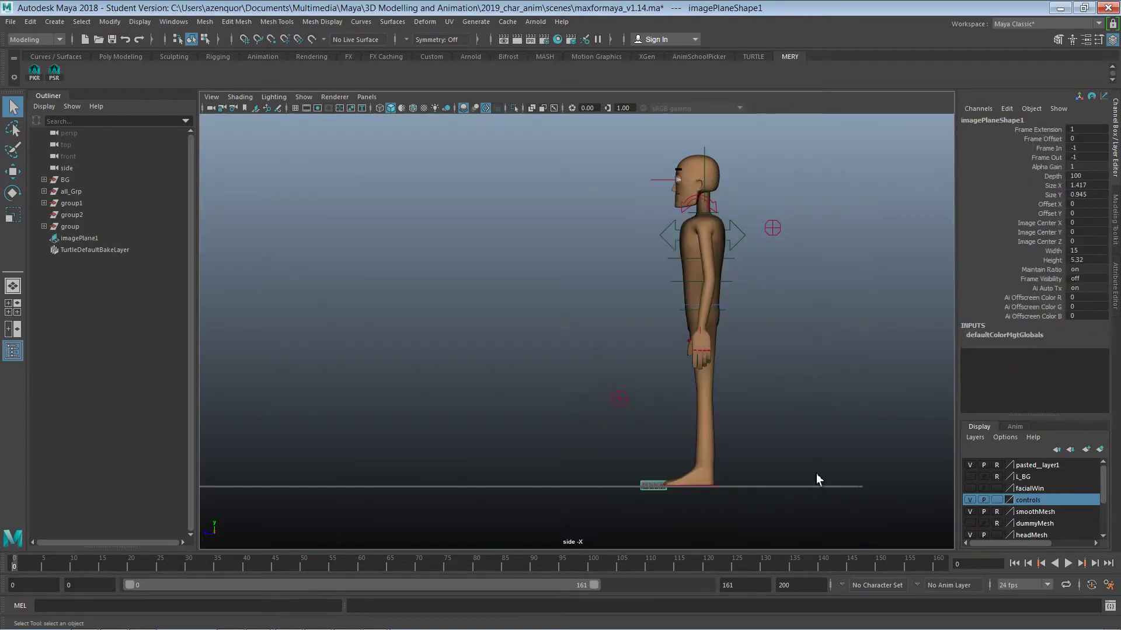
Enlarge the walk cycle image plane and move it to about Y 88, Z 190.9, so its ground meets the floor line.
{"action": "key", "text": "w"}
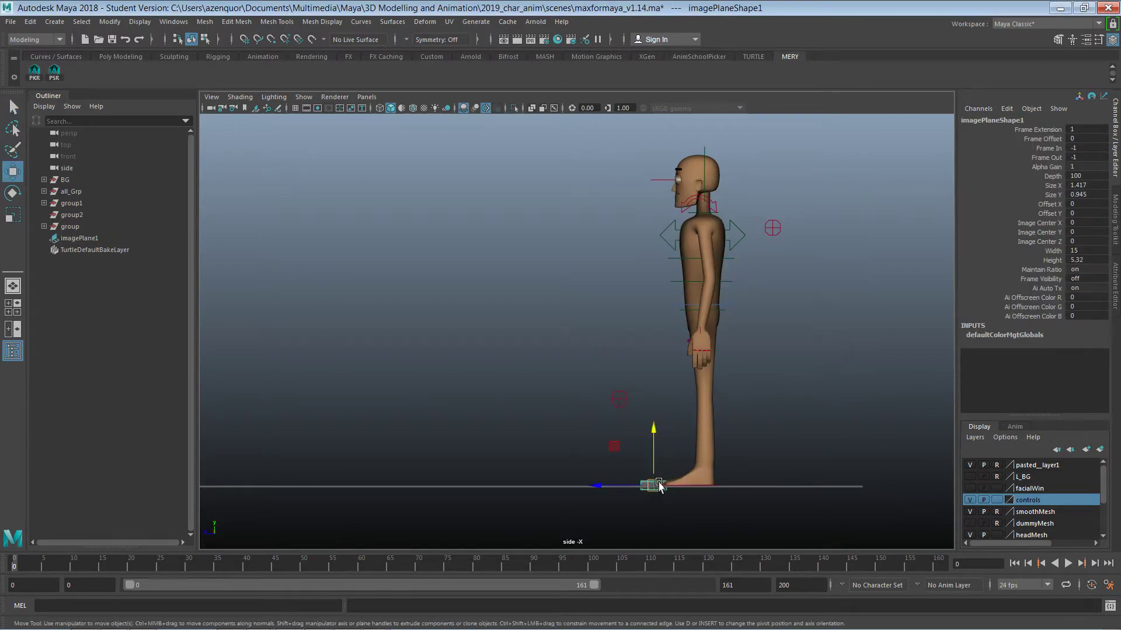
{"action": "middle_click_drag", "start_coordinate": [614, 450], "coordinate": [384, 216]}
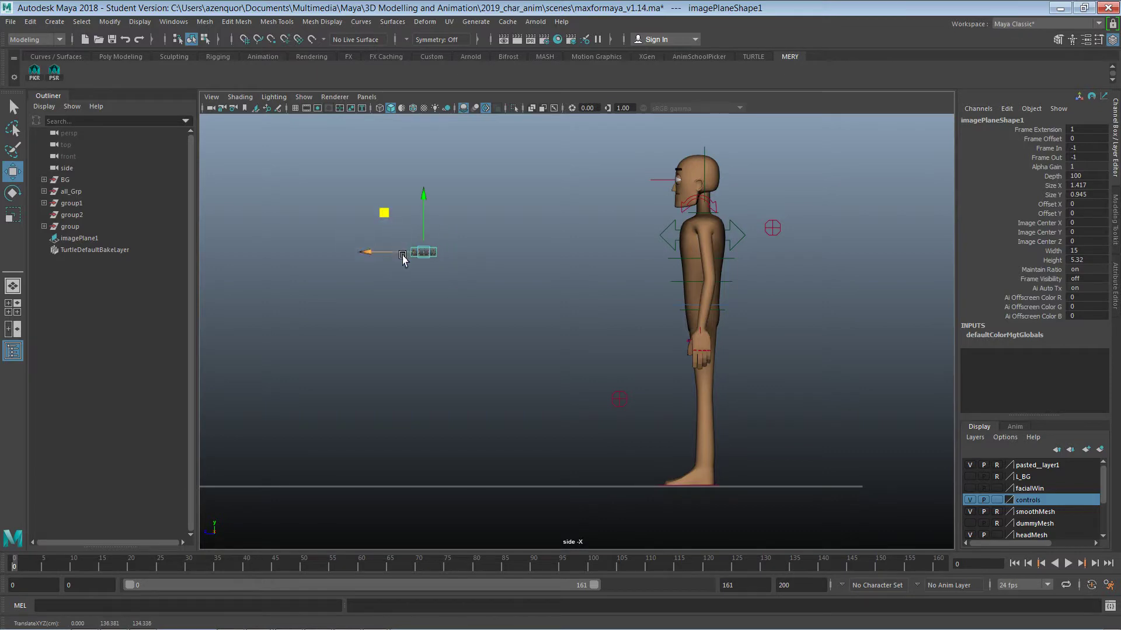
{"action": "key", "text": "r"}
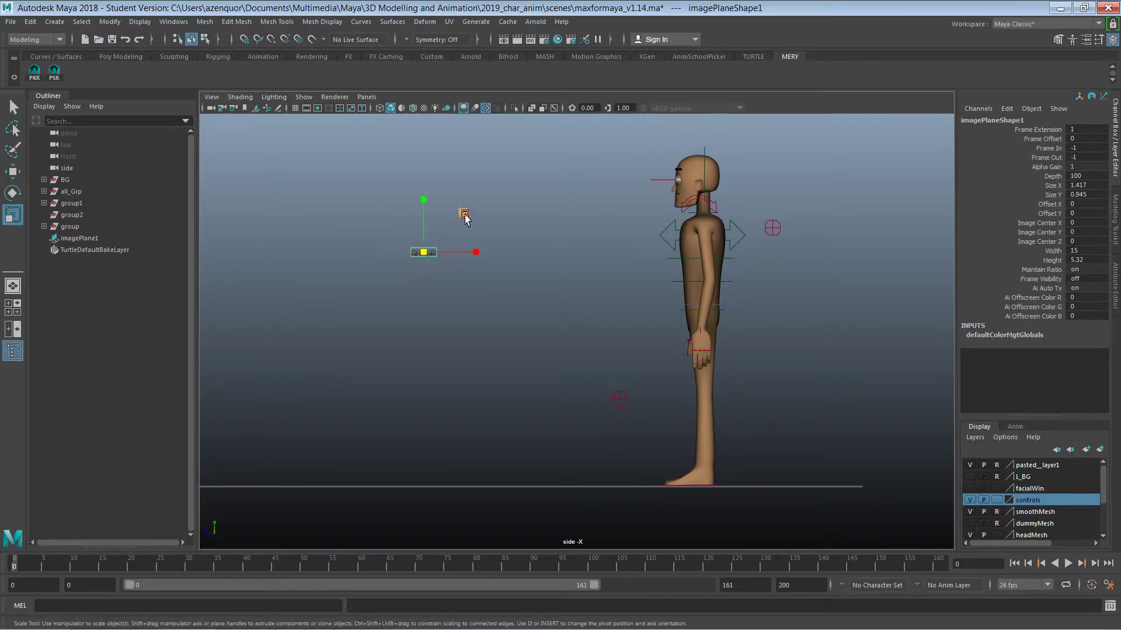
{"action": "left_click_drag", "start_coordinate": [463, 212], "coordinate": [981, 109]}
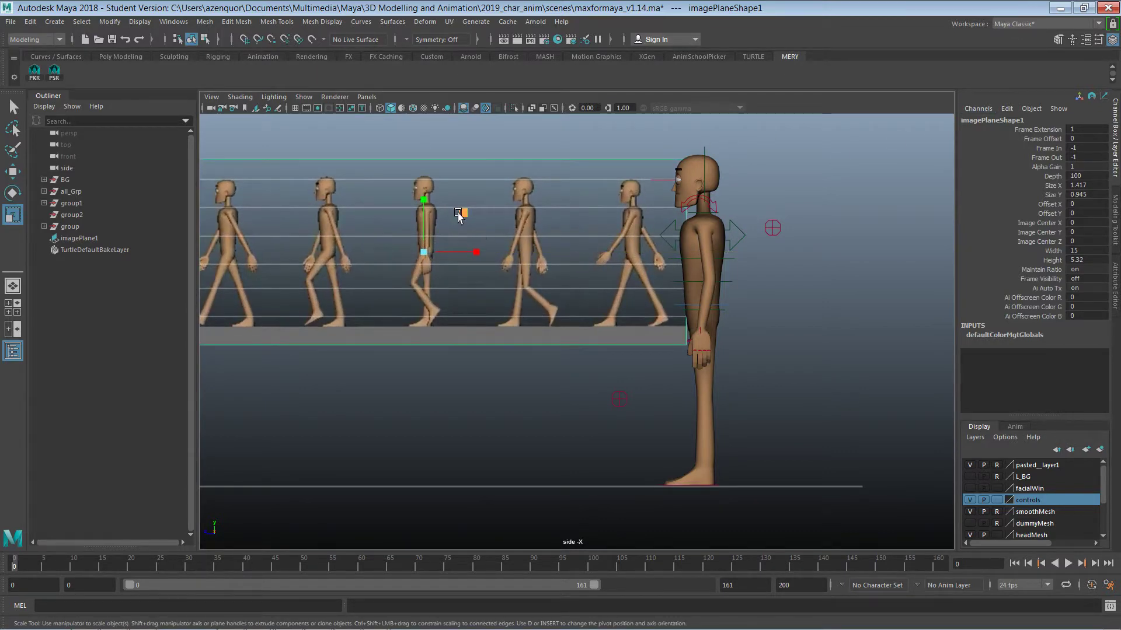
{"action": "left_click_drag", "start_coordinate": [459, 212], "coordinate": [529, 193]}
{"action": "key", "text": "w"}
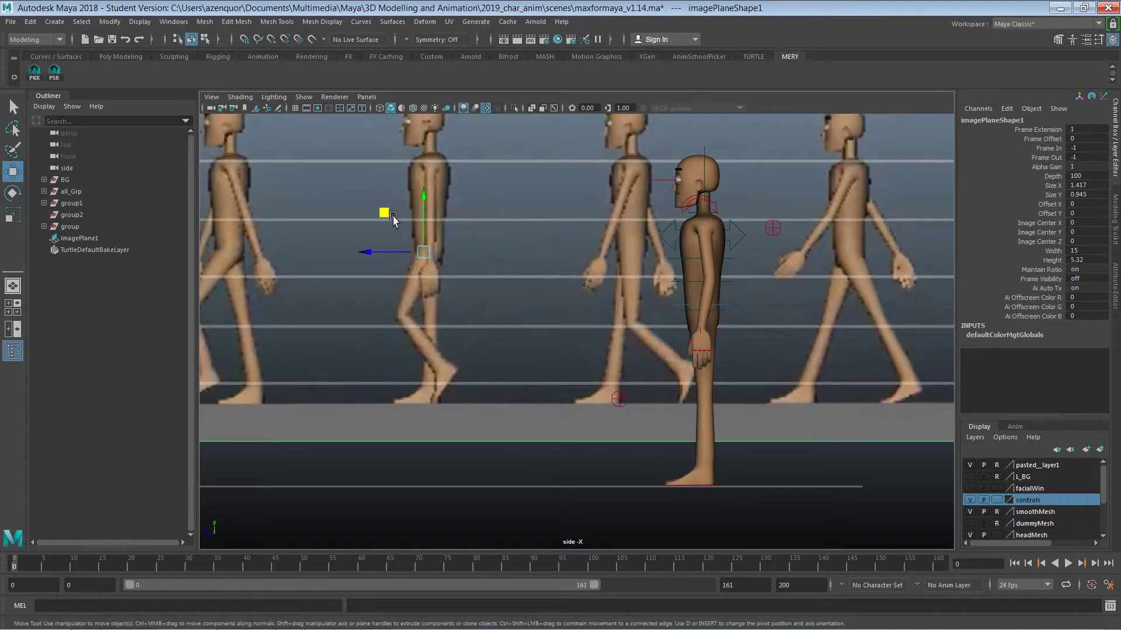
{"action": "left_click_drag", "start_coordinate": [384, 213], "coordinate": [292, 299]}
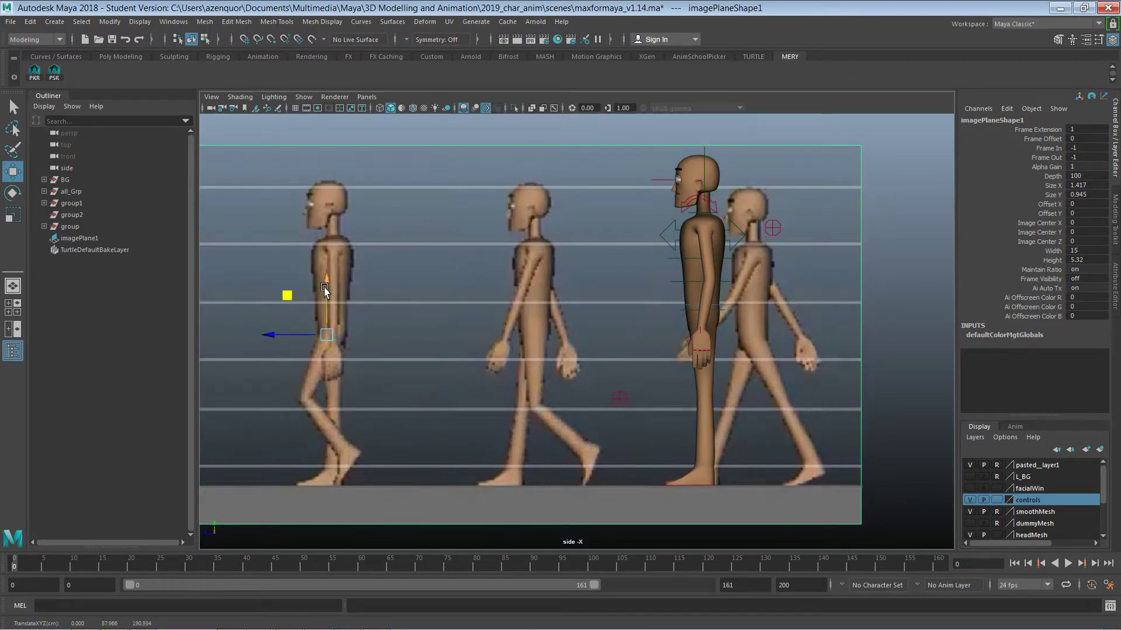
Fine-tune the image plane's scale to about 47 and height to about Y 99.9, matching the reference figures to the standing character, and select it.
{"action": "key", "text": "r"}
{"action": "left_click_drag", "start_coordinate": [374, 298], "coordinate": [328, 284]}
{"action": "key", "text": "w"}
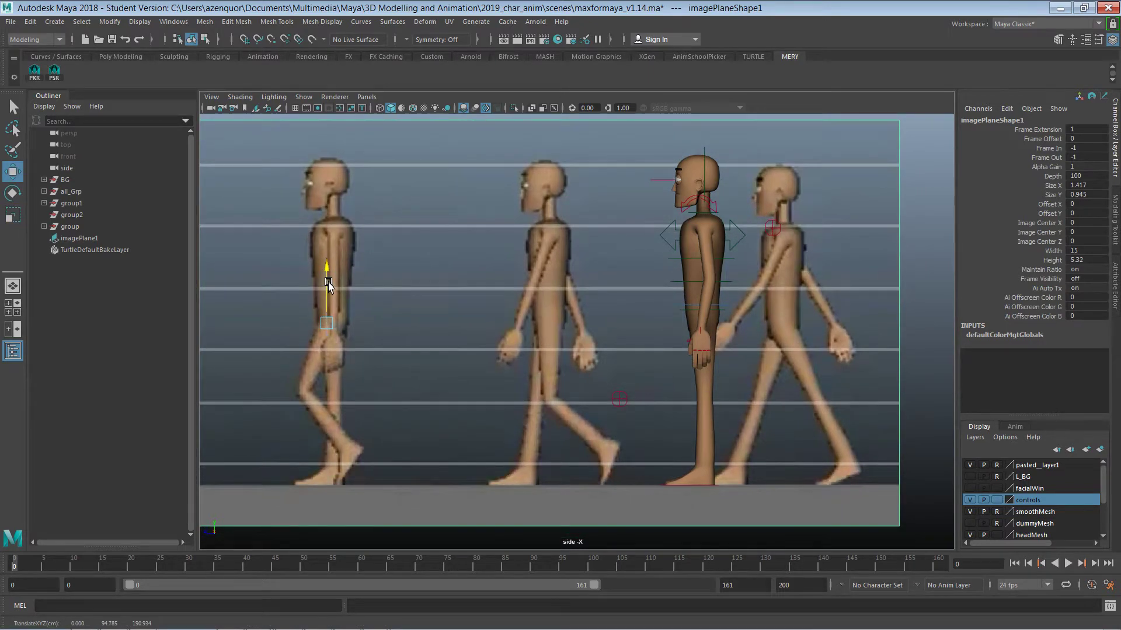
{"action": "mouse_move", "coordinate": [328, 285]}
{"action": "left_mouse_down"}
{"action": "mouse_move", "coordinate": [368, 284]}
{"action": "mouse_move", "coordinate": [333, 283]}
{"action": "left_mouse_up"}
{"action": "key", "text": "r"}
{"action": "key", "text": "w"}
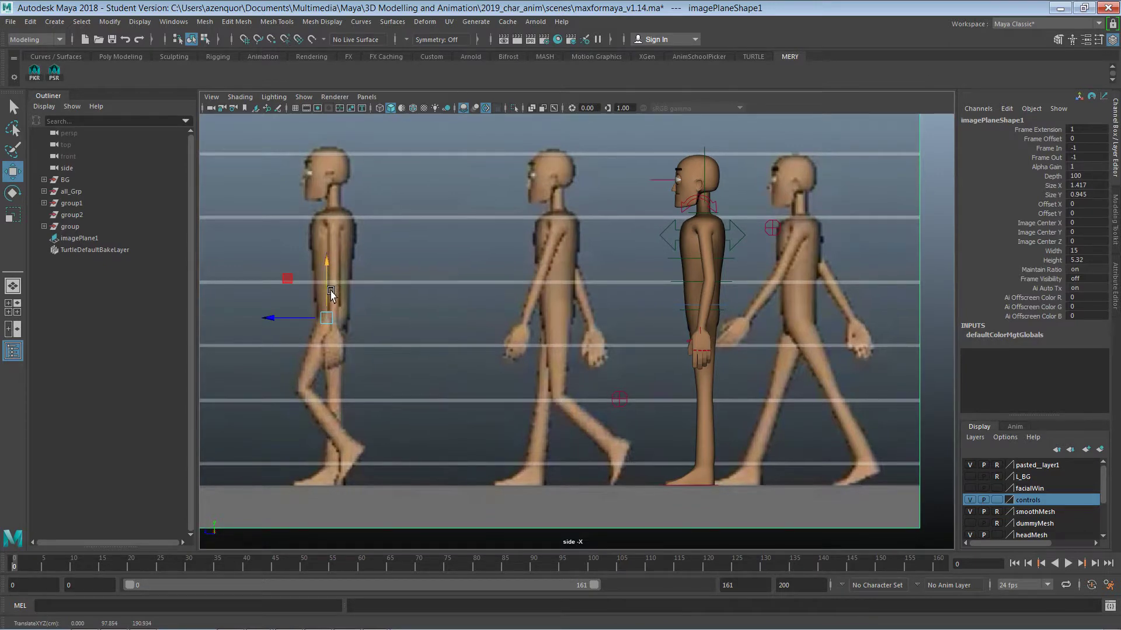
{"action": "key", "text": "r"}
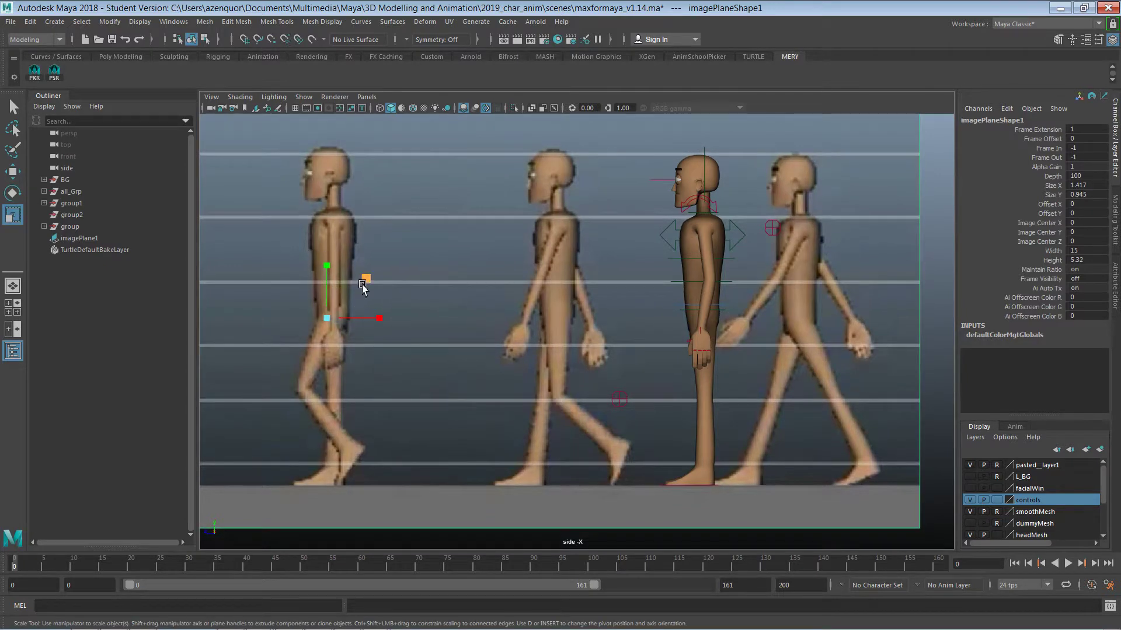
{"action": "left_click_drag", "start_coordinate": [367, 282], "coordinate": [328, 272]}
{"action": "key", "text": "w"}
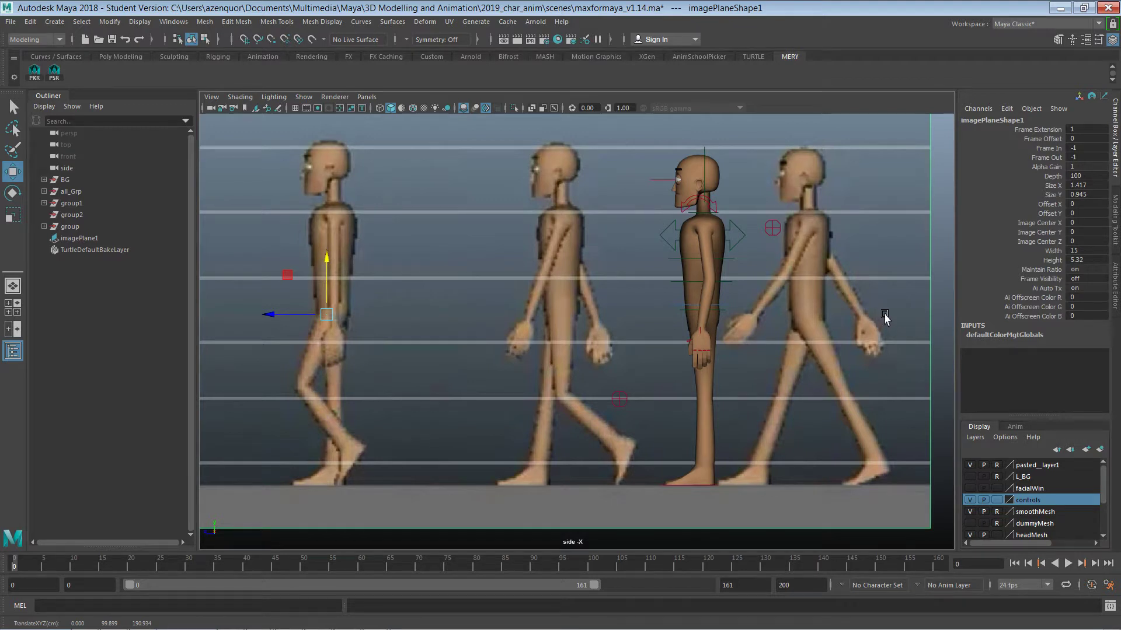
{"action": "left_click", "coordinate": [889, 273]}
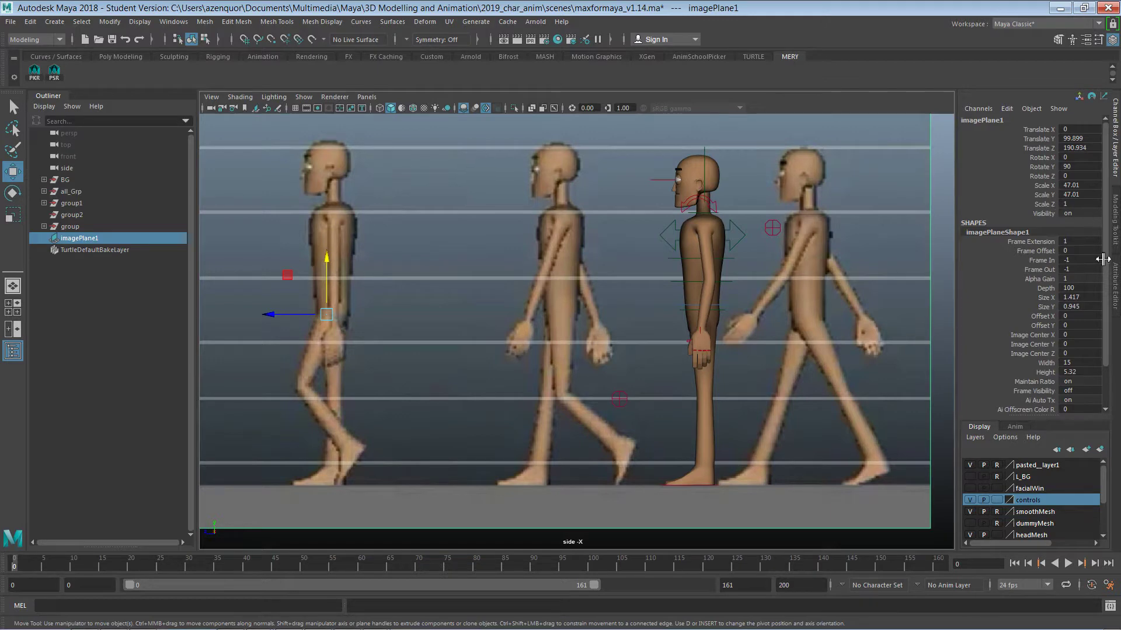
Lower the image plane's Alpha Gain to about 0.36 to make the walk reference semi-transparent.
{"action": "left_click", "coordinate": [1117, 290]}
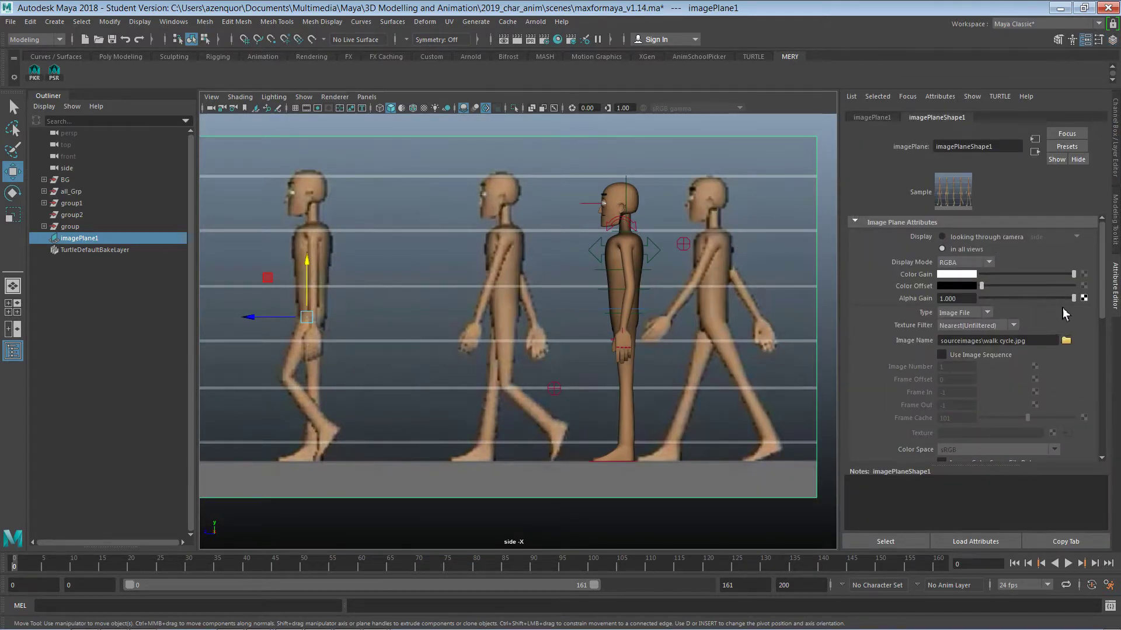
{"action": "left_click_drag", "start_coordinate": [1077, 301], "coordinate": [1016, 301]}
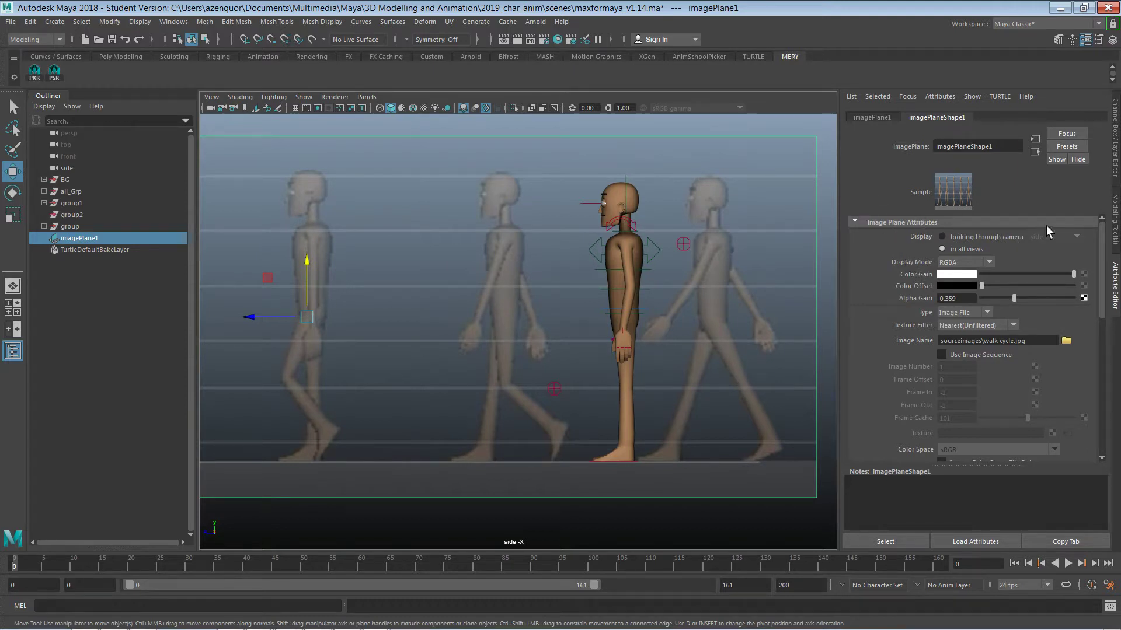
{"action": "left_click", "coordinate": [1116, 167]}
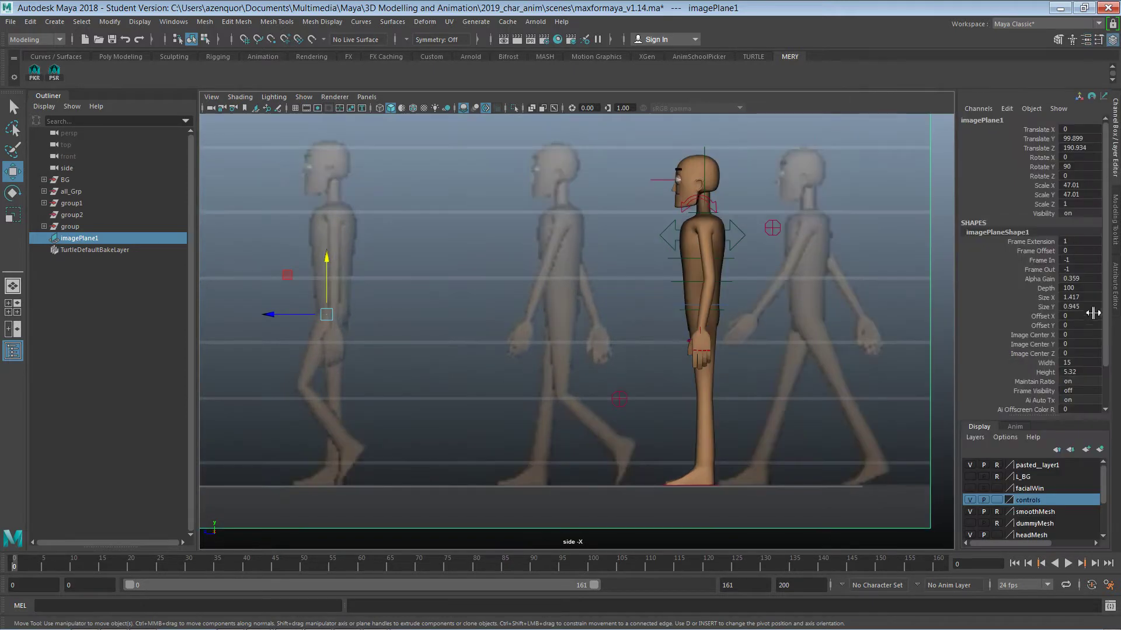
Create a new display layer that contains the selected image plane.
{"action": "scroll", "coordinate": [1100, 375], "scroll_direction": "down", "scroll_amount": 2}
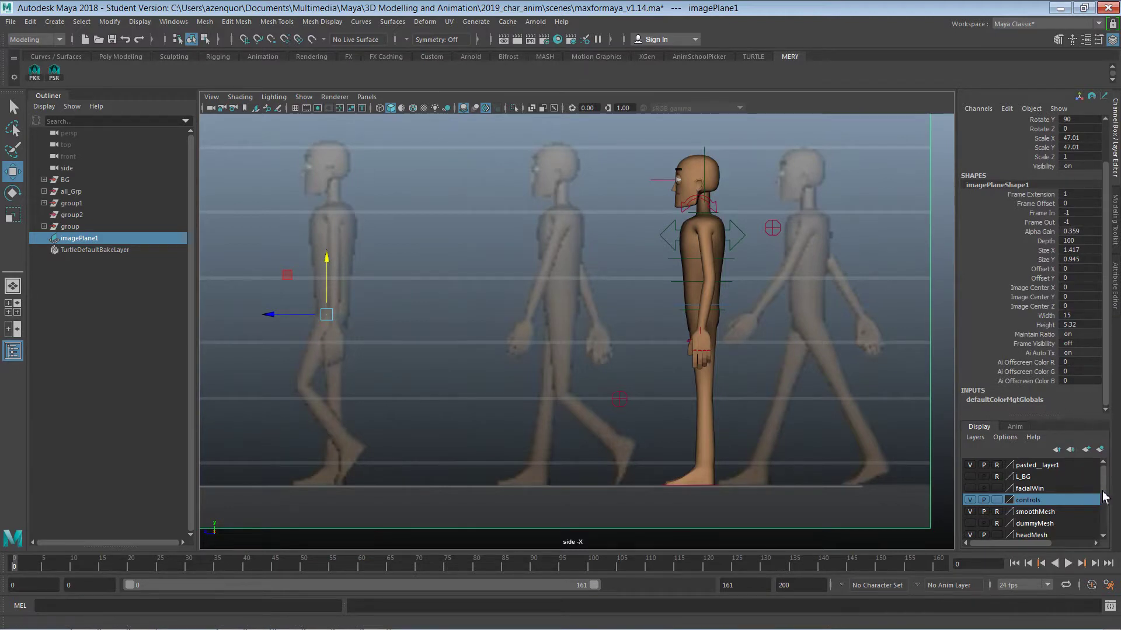
{"action": "left_click_drag", "start_coordinate": [1103, 476], "coordinate": [1081, 457]}
{"action": "left_click", "coordinate": [1077, 465]}
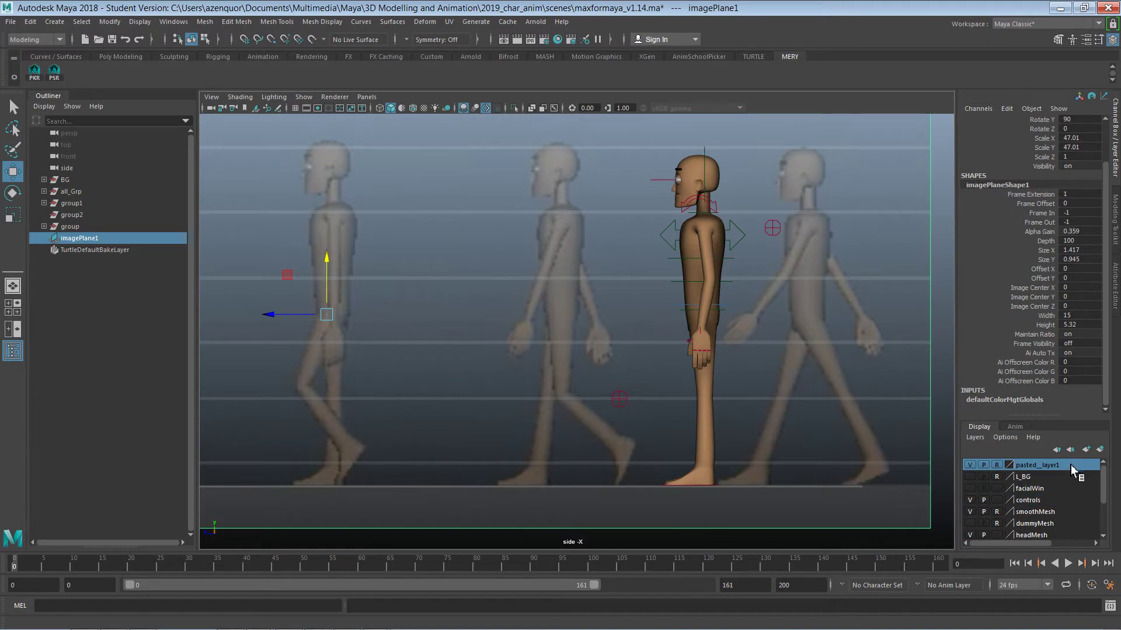
{"action": "left_click", "coordinate": [1101, 451]}
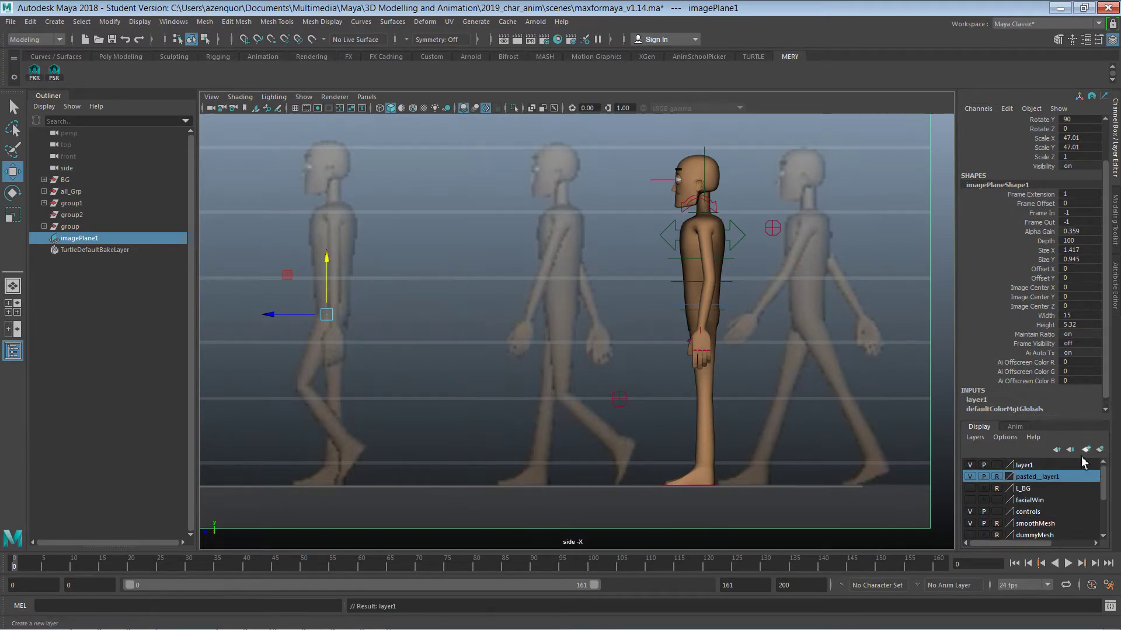
Set the image plane's new display layer to Reference and rename it walk_ref.
{"action": "left_click", "coordinate": [970, 465]}
{"action": "left_click", "coordinate": [969, 465]}
{"action": "left_click", "coordinate": [997, 465]}
{"action": "left_click", "coordinate": [997, 465]}
{"action": "double_click", "coordinate": [1030, 465]}
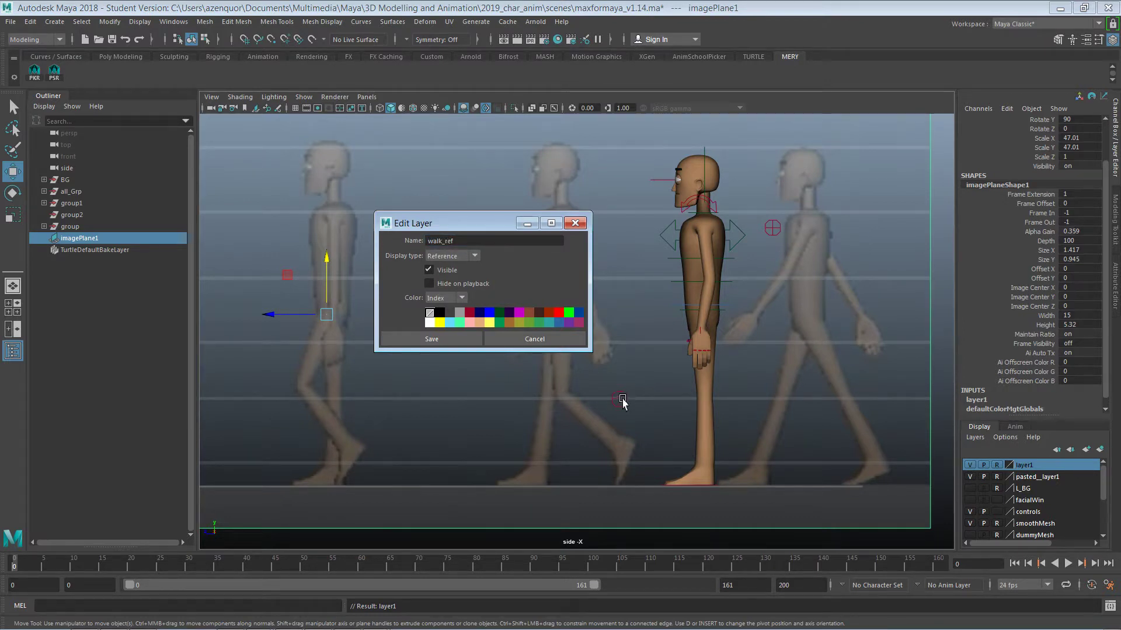
{"action": "left_click", "coordinate": [448, 344]}
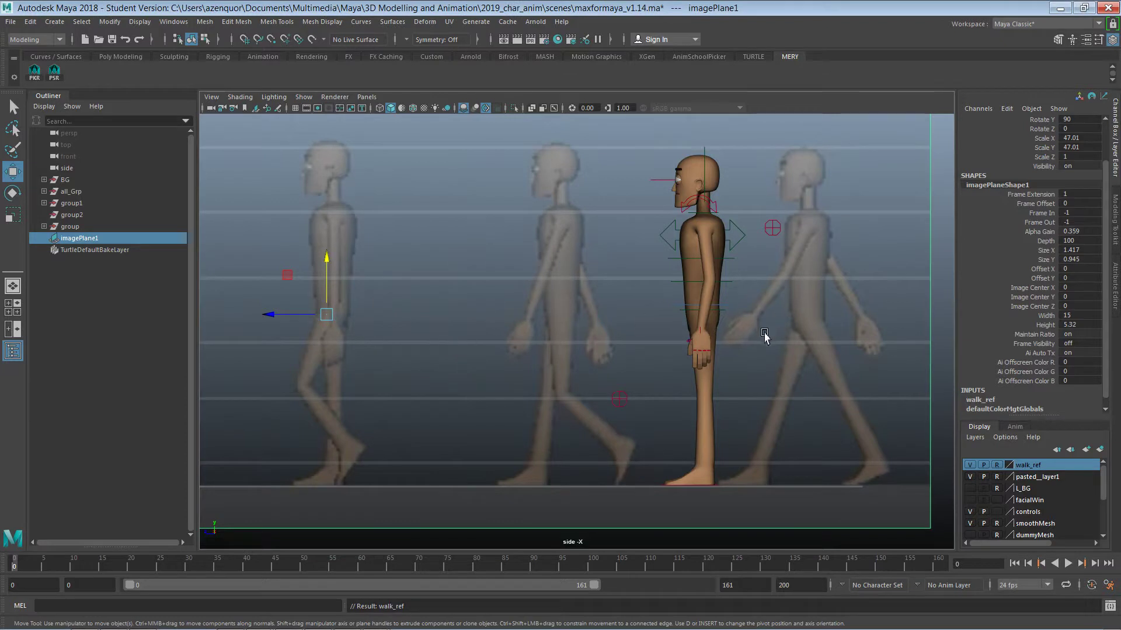
Move the image plane along Z to about 360.4, so the last reference figure stands just ahead of the character.
{"action": "left_click_drag", "start_coordinate": [300, 316], "coordinate": [253, 315]}
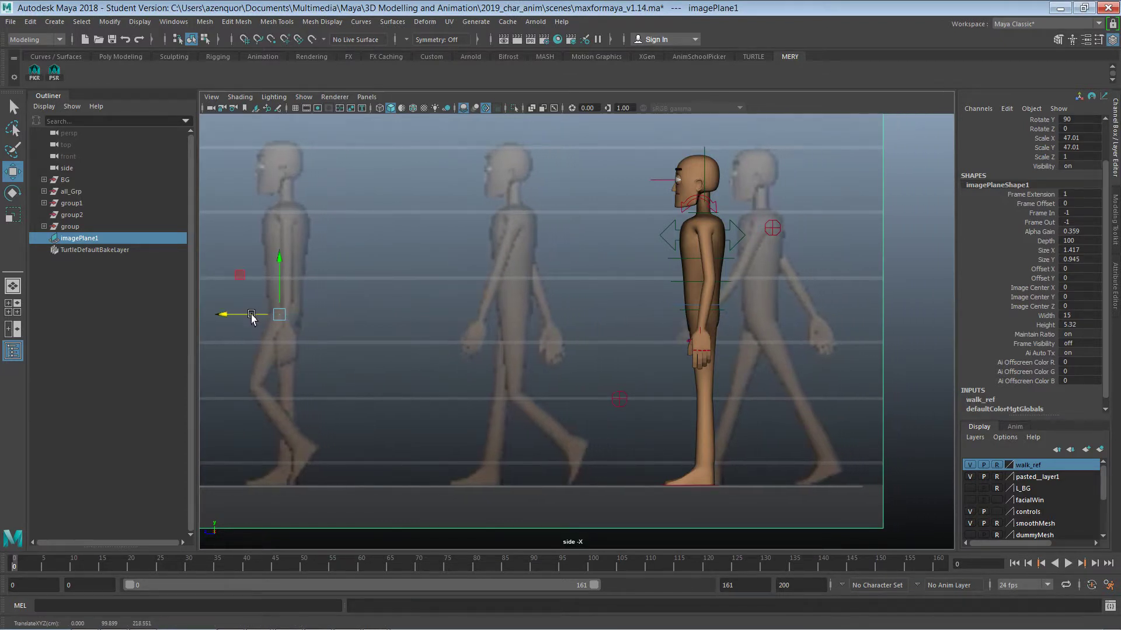
{"action": "left_click", "coordinate": [93, 290]}
{"action": "left_click", "coordinate": [96, 239]}
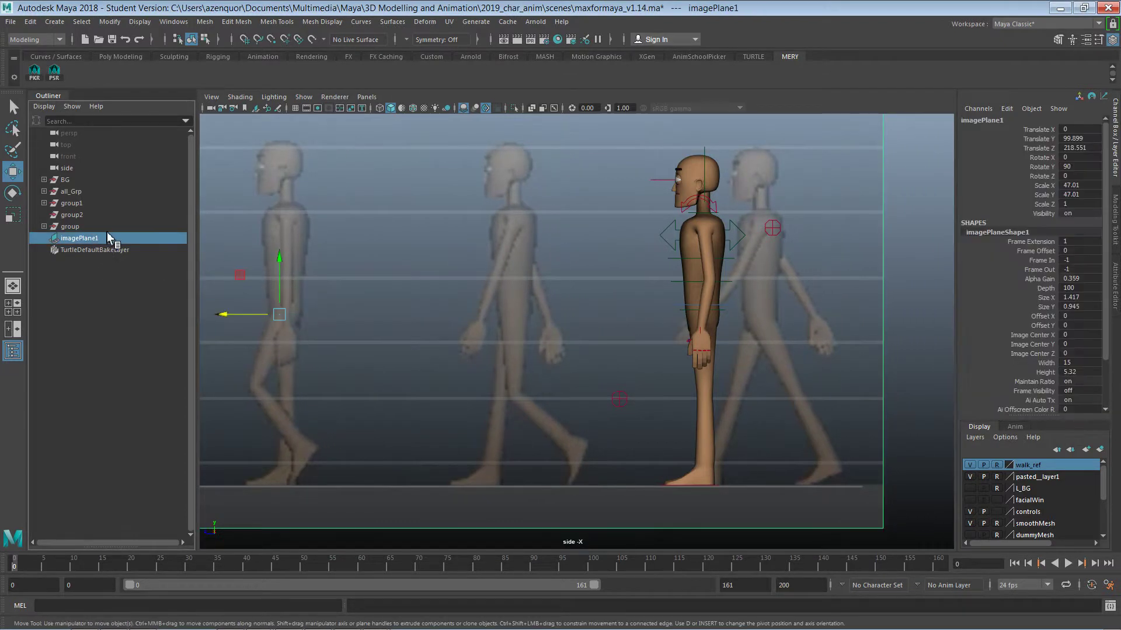
{"action": "left_click_drag", "start_coordinate": [243, 315], "coordinate": [1, 296]}
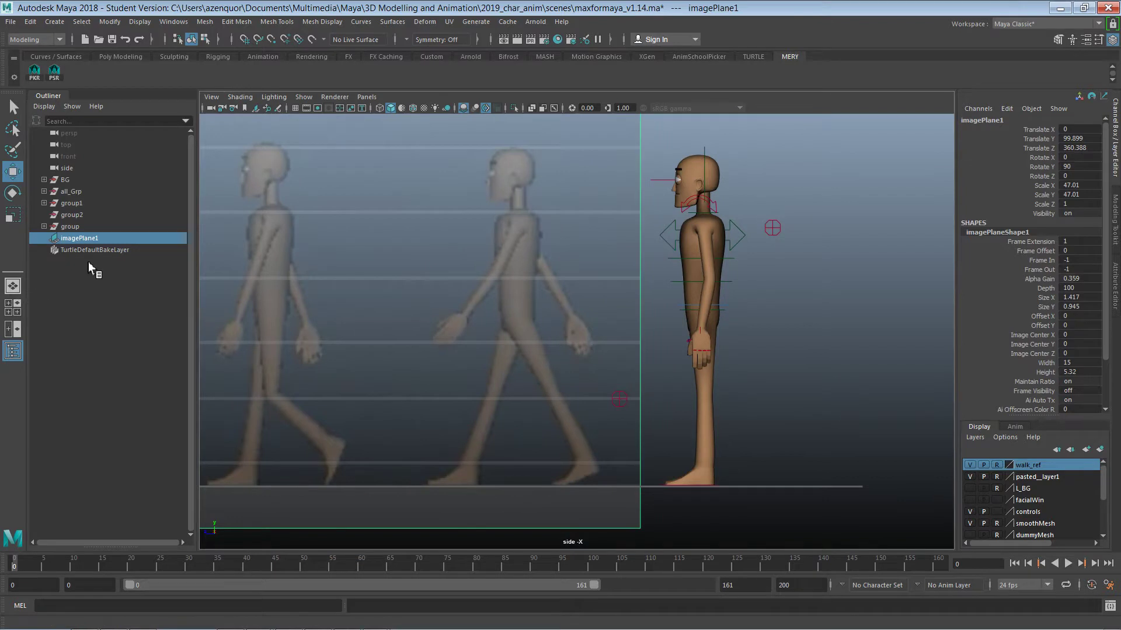
Switch to the perspective view and examine how the reference plane stands on the floor relative to the character.
{"action": "scroll", "coordinate": [634, 303], "scroll_direction": "down", "scroll_amount": 1}
{"action": "right_click_drag", "start_coordinate": [635, 304], "coordinate": [568, 321], "text": "alt"}
{"action": "middle_click_drag", "start_coordinate": [568, 321], "coordinate": [629, 337], "text": "alt"}
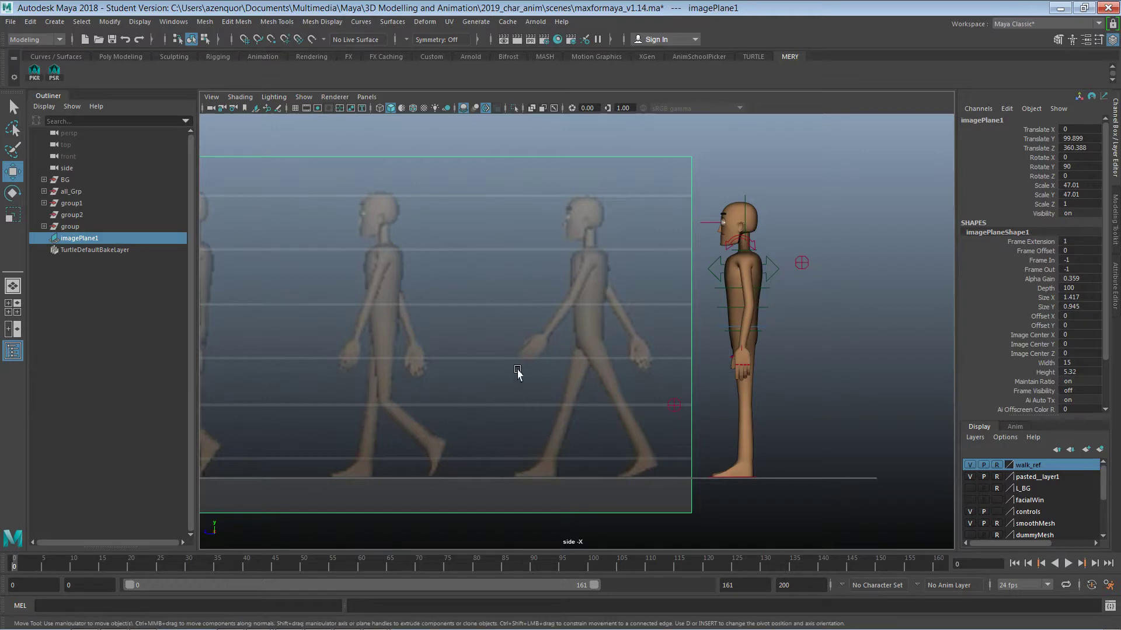
{"action": "key", "text": "space"}
{"action": "left_click_drag", "start_coordinate": [525, 372], "coordinate": [472, 421], "text": "alt"}
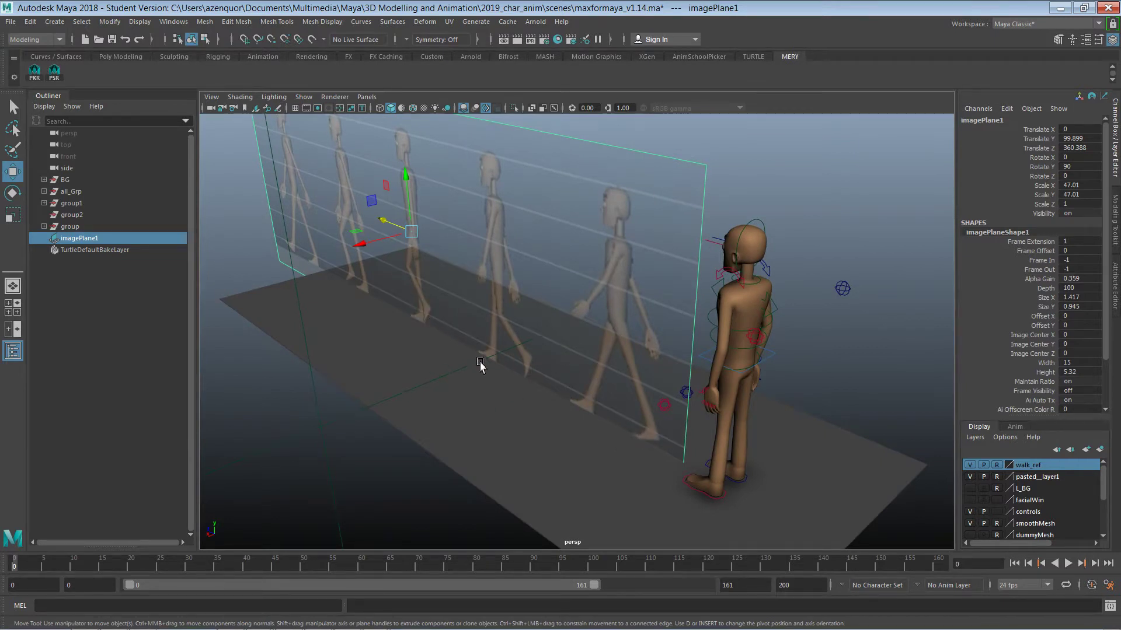
{"action": "left_click_drag", "start_coordinate": [464, 407], "coordinate": [488, 409], "text": "alt"}
{"action": "middle_click_drag", "start_coordinate": [509, 387], "coordinate": [609, 315], "text": "alt"}
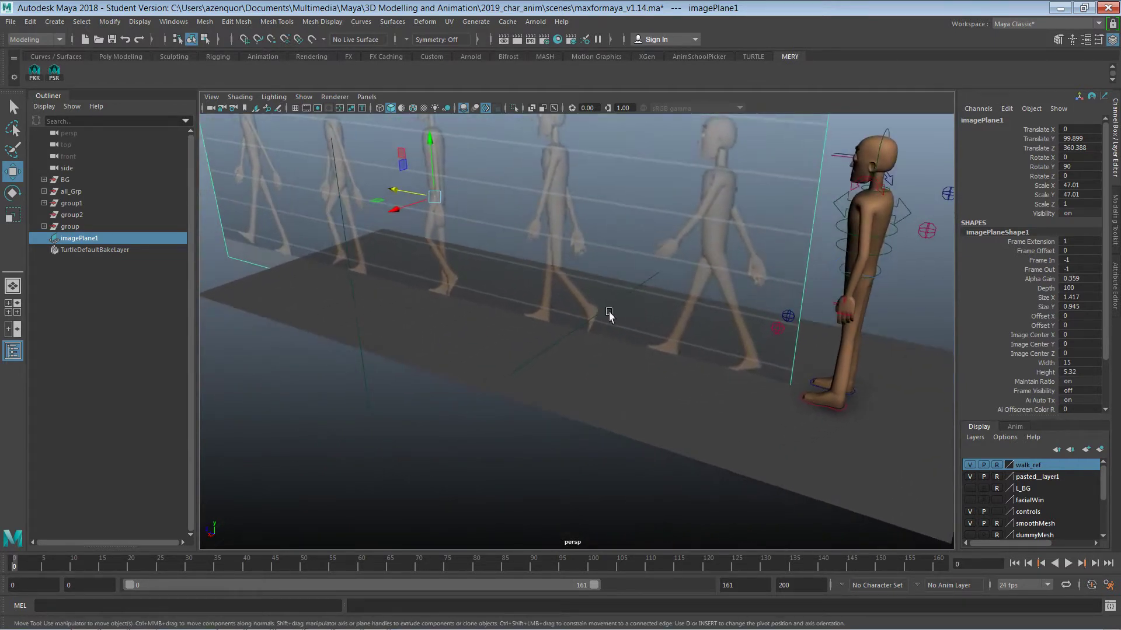
{"action": "left_click_drag", "start_coordinate": [565, 369], "coordinate": [724, 388], "text": "alt"}
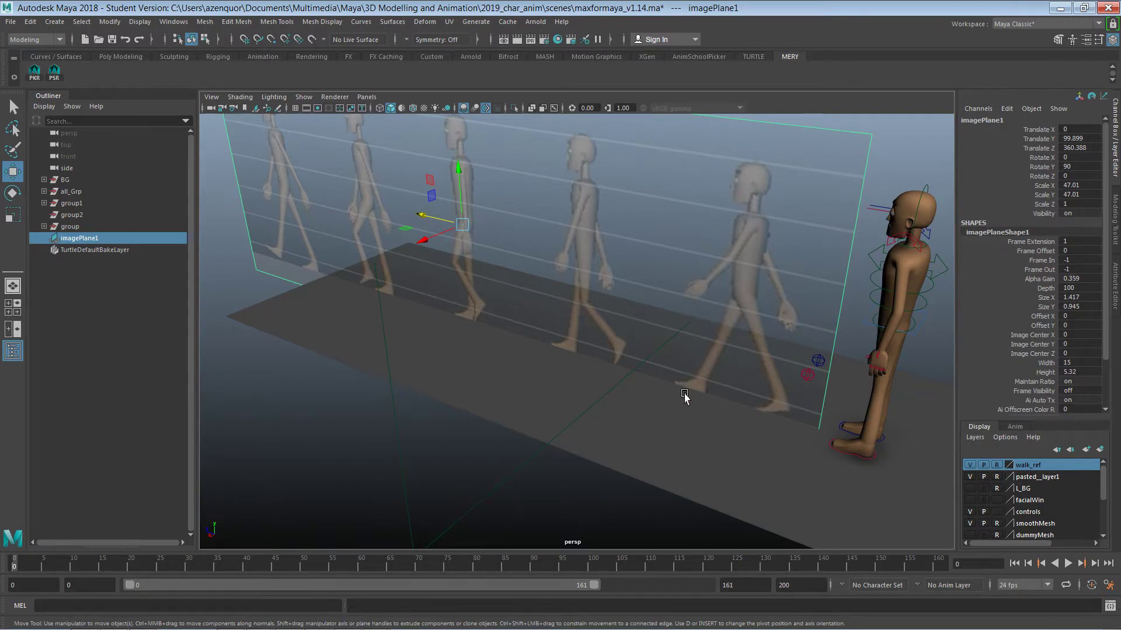
{"action": "left_click_drag", "start_coordinate": [681, 392], "coordinate": [738, 342], "text": "alt"}
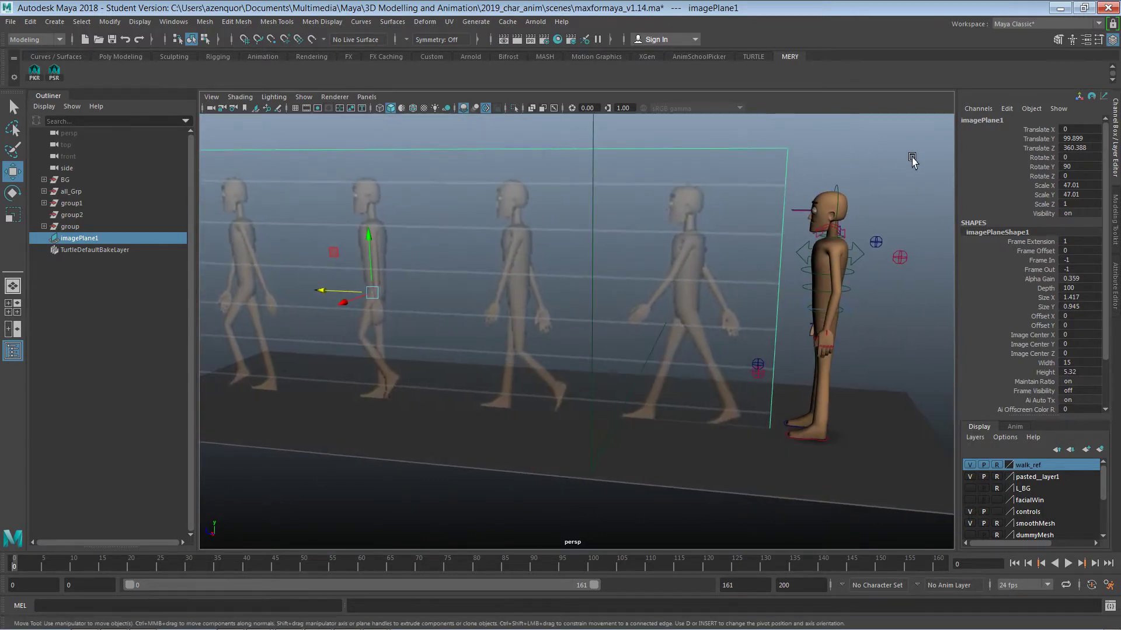
Set the headMesh display layer to Reference so the head geometry is excluded when selecting rig controls.
{"action": "left_click_drag", "start_coordinate": [935, 158], "coordinate": [692, 464]}
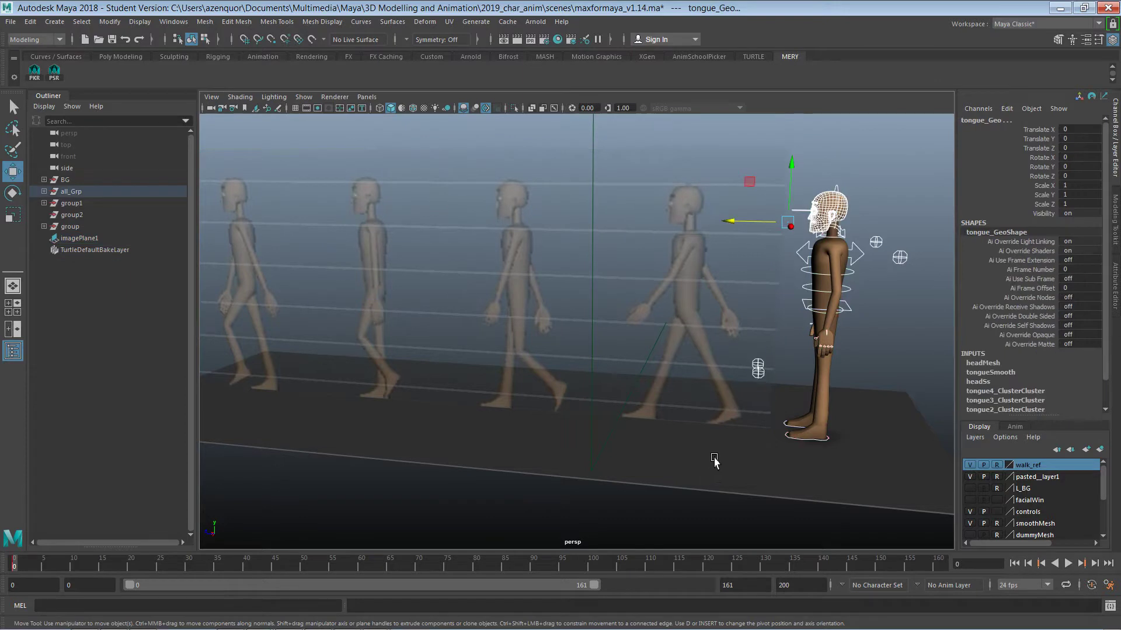
{"action": "left_click", "coordinate": [881, 201]}
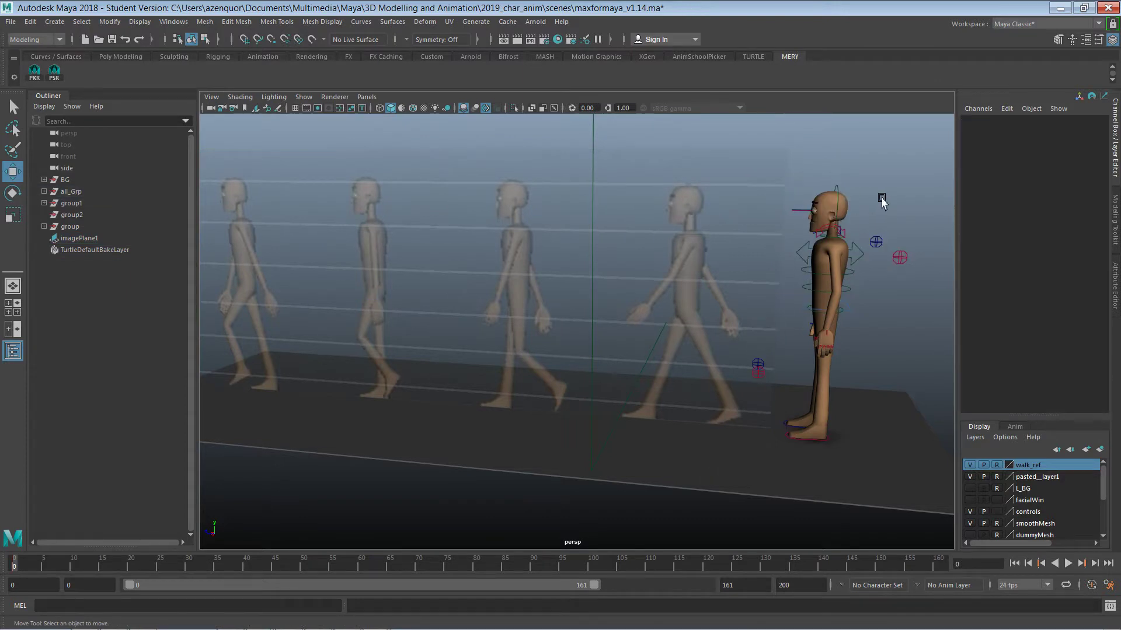
{"action": "left_click", "coordinate": [828, 202]}
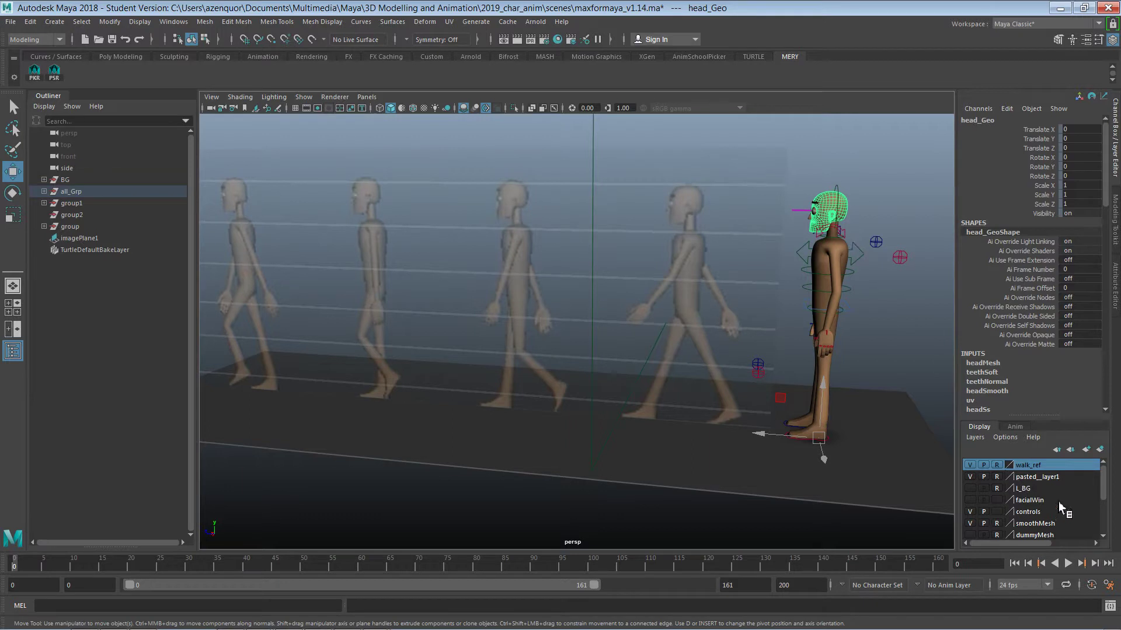
{"action": "mouse_move", "coordinate": [1107, 483]}
{"action": "left_mouse_down"}
{"action": "mouse_move", "coordinate": [1108, 509]}
{"action": "mouse_move", "coordinate": [1110, 488]}
{"action": "left_mouse_up"}
{"action": "left_click_drag", "start_coordinate": [1105, 492], "coordinate": [1107, 503]}
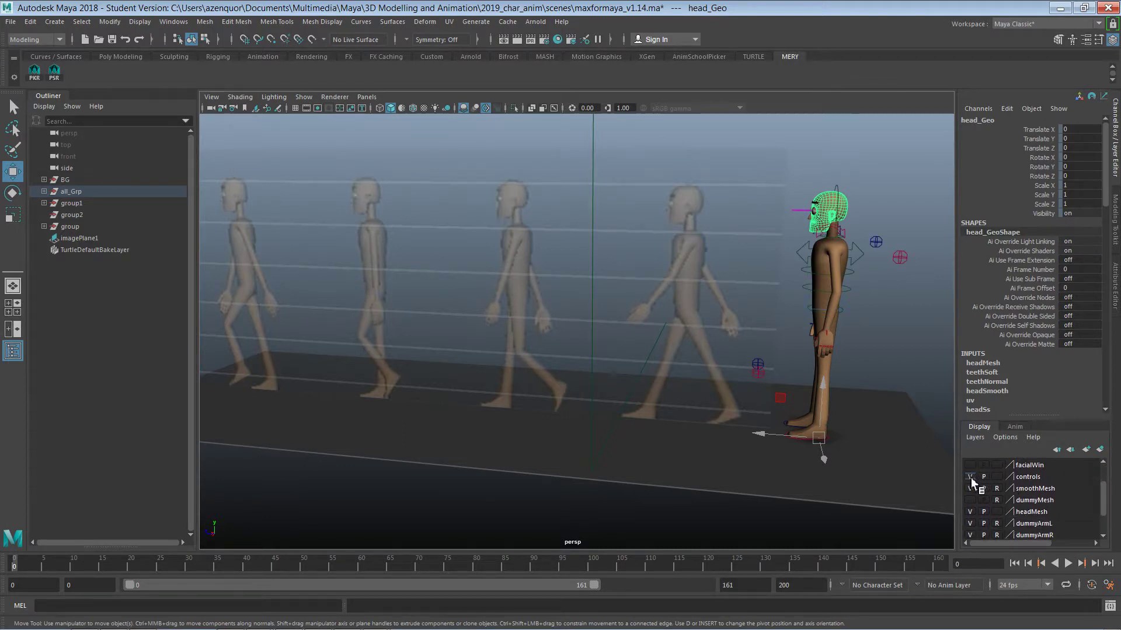
{"action": "left_click", "coordinate": [996, 513]}
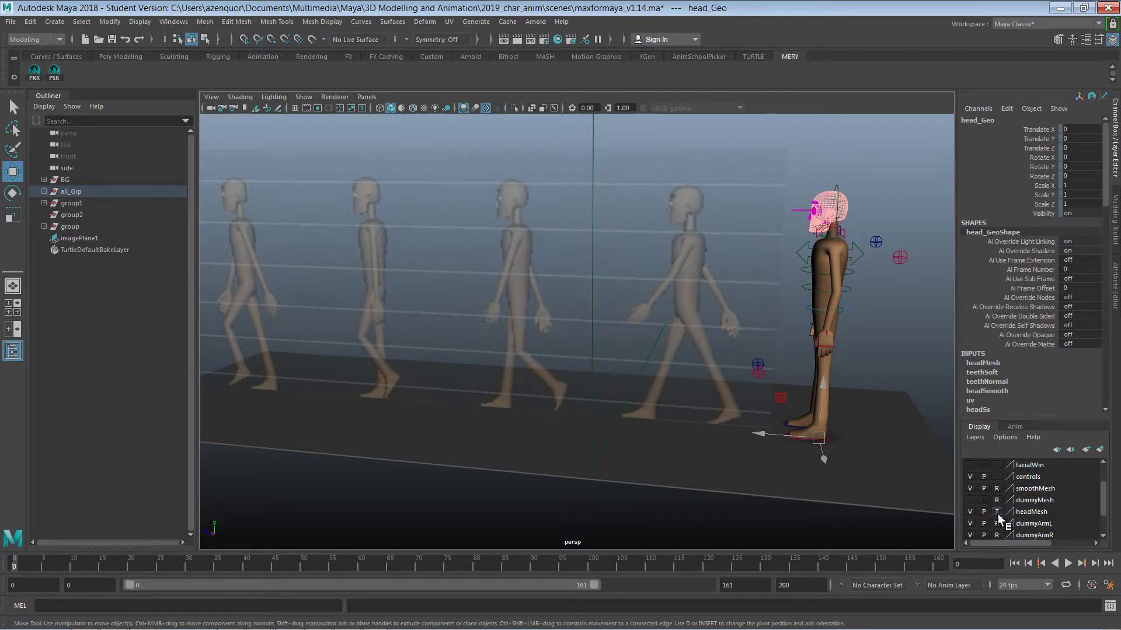
{"action": "left_click", "coordinate": [997, 512]}
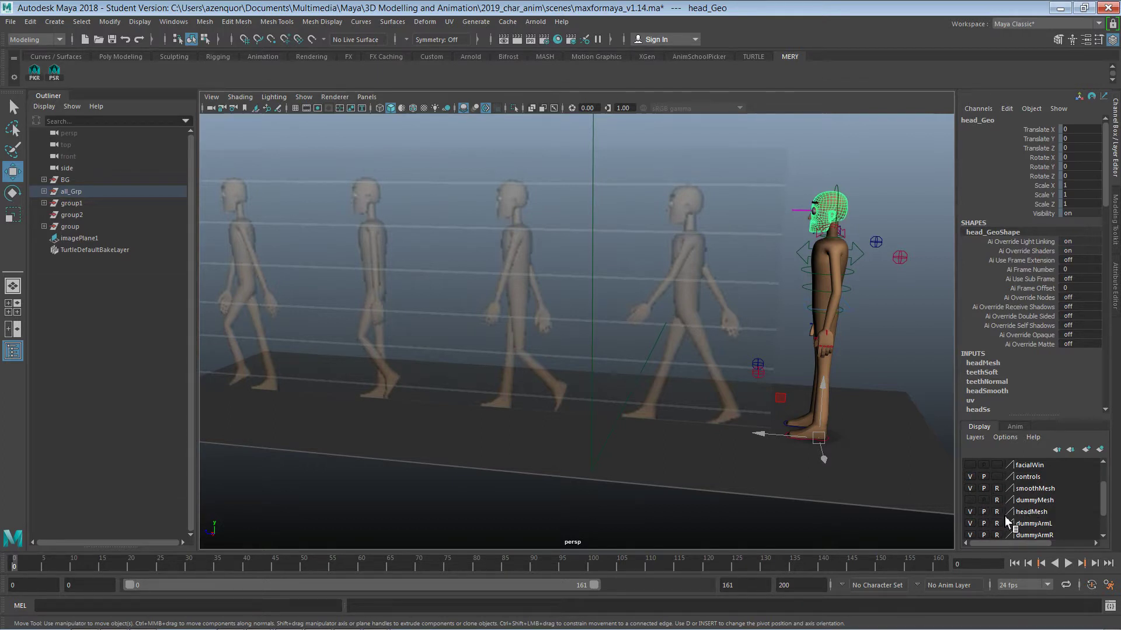
{"action": "left_click", "coordinate": [1030, 512]}
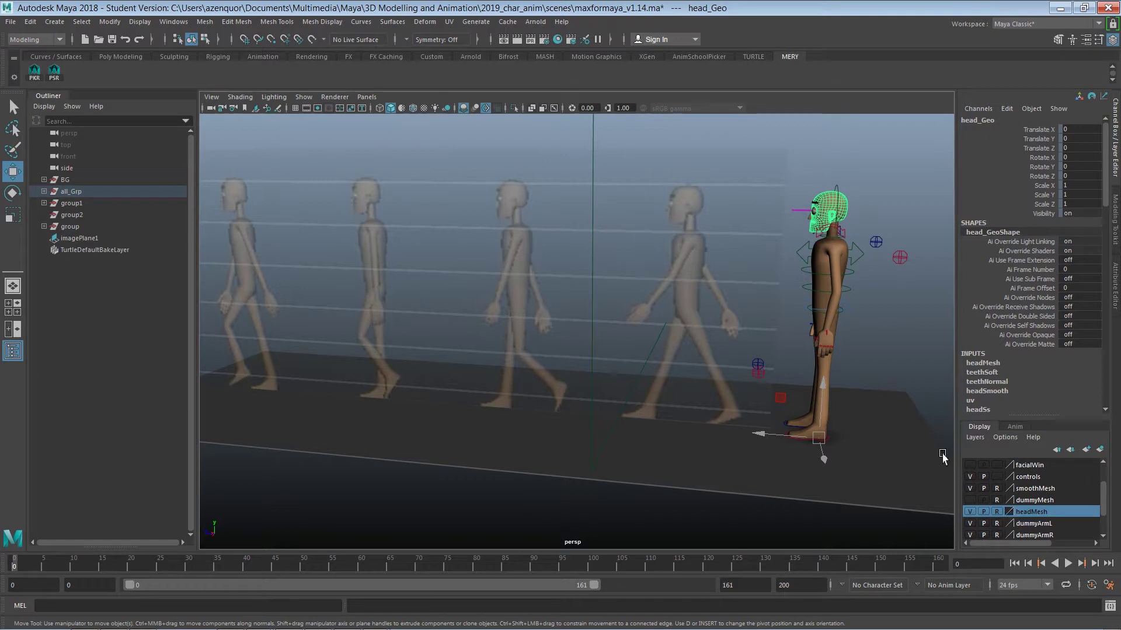
Select all of the character's rig controls together and set a key on them at frame 0.
{"action": "left_click", "coordinate": [880, 374]}
{"action": "left_click_drag", "start_coordinate": [789, 147], "coordinate": [843, 310]}
{"action": "left_click", "coordinate": [878, 170]}
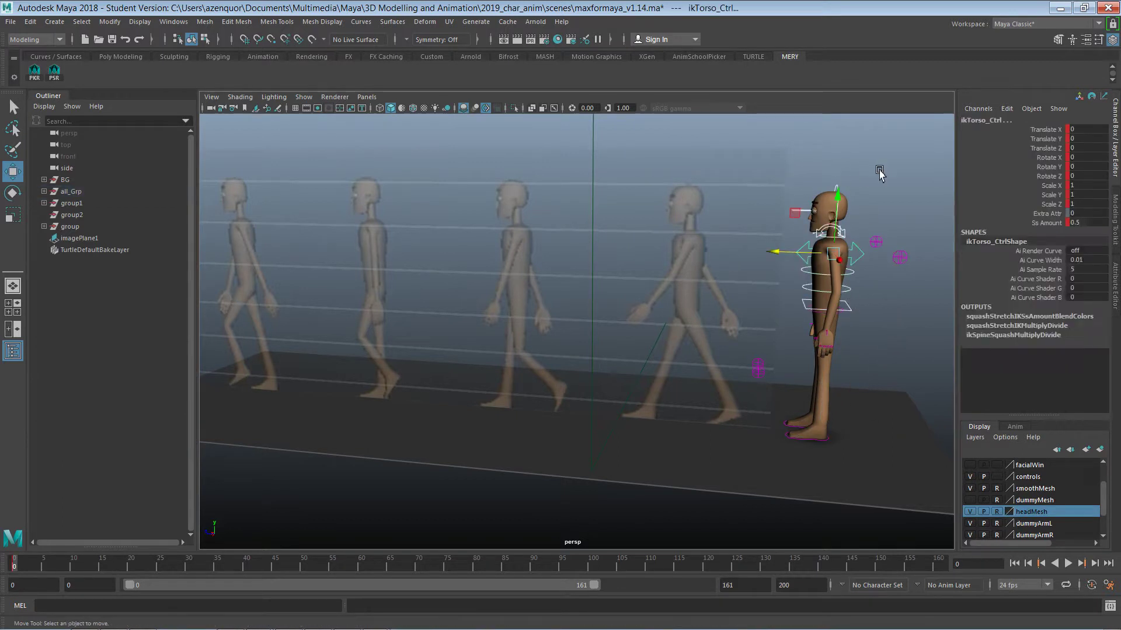
{"action": "left_click_drag", "start_coordinate": [705, 157], "coordinate": [951, 484]}
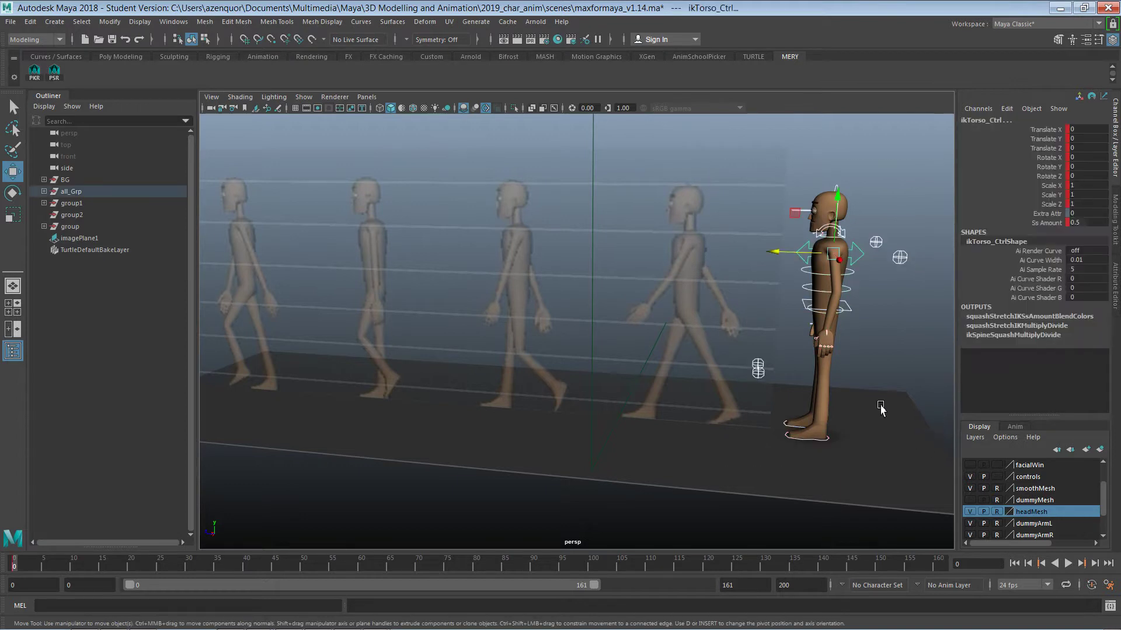
{"action": "key", "text": "alt+v"}
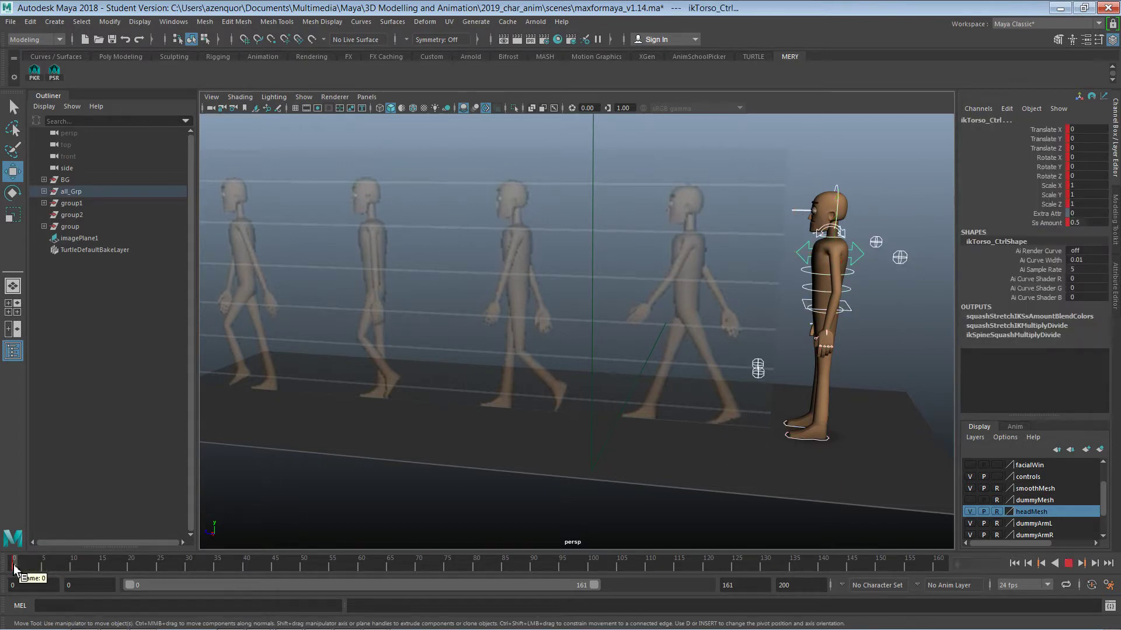
{"action": "key", "text": "alt+v"}
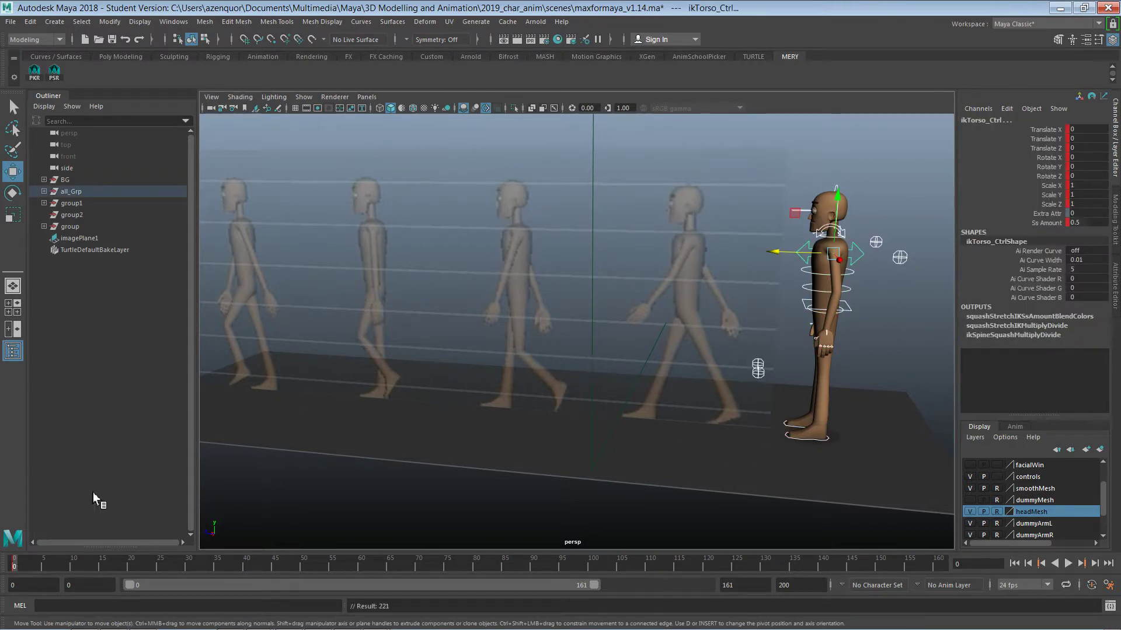
Go to frame 20, select the root control at the hips, then try a small forward move and undo it.
{"action": "key", "text": "alt+v"}
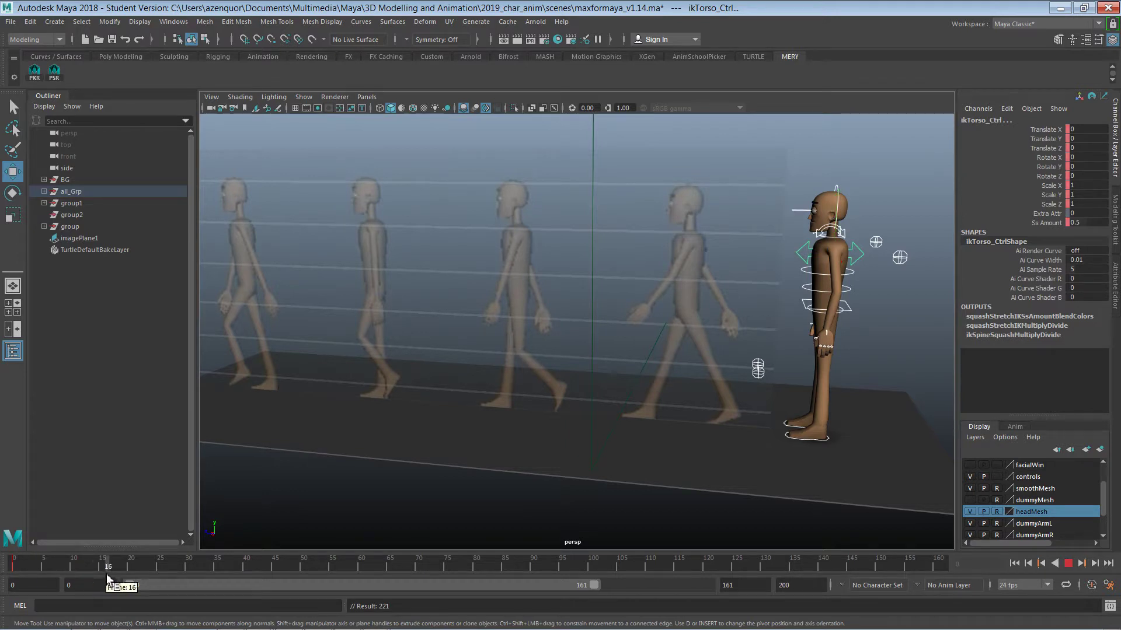
{"action": "key", "text": "alt+v"}
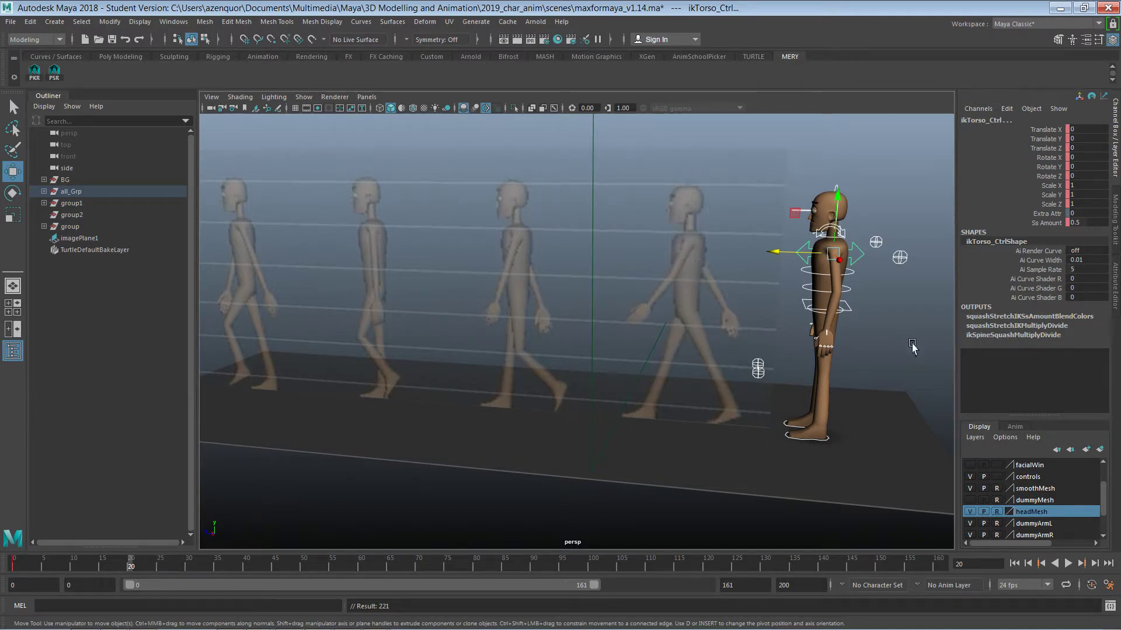
{"action": "left_click", "coordinate": [876, 356]}
{"action": "right_click_drag", "start_coordinate": [893, 329], "coordinate": [927, 336], "text": "alt"}
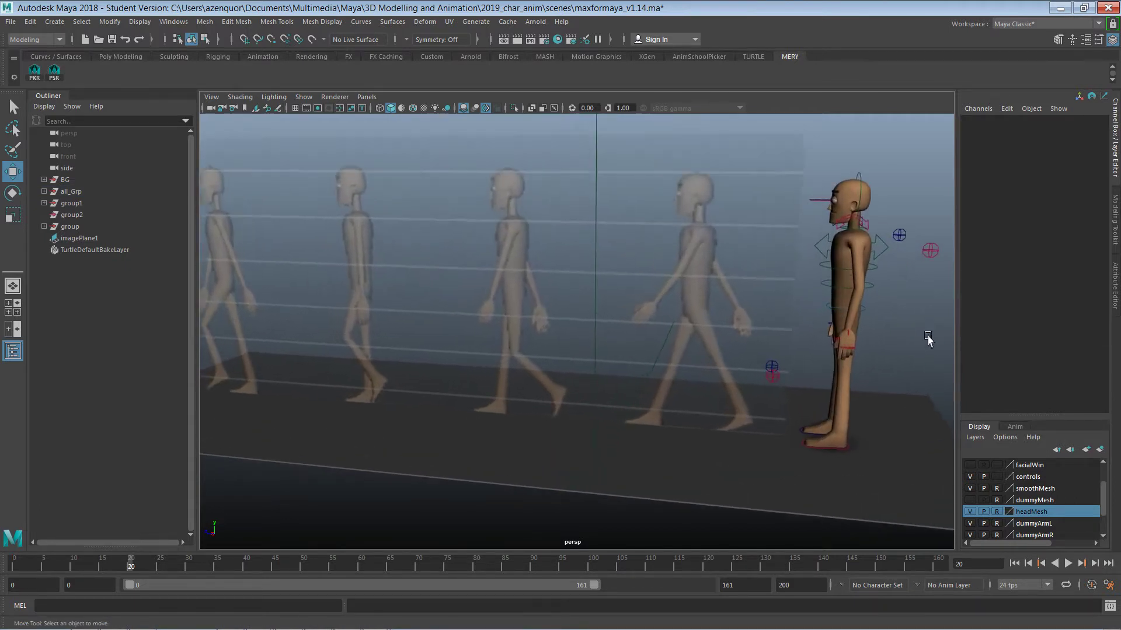
{"action": "middle_click_drag", "start_coordinate": [927, 336], "coordinate": [695, 327], "text": "alt"}
{"action": "right_click_drag", "start_coordinate": [734, 332], "coordinate": [897, 331], "text": "alt"}
{"action": "middle_click_drag", "start_coordinate": [742, 321], "coordinate": [635, 339], "text": "alt"}
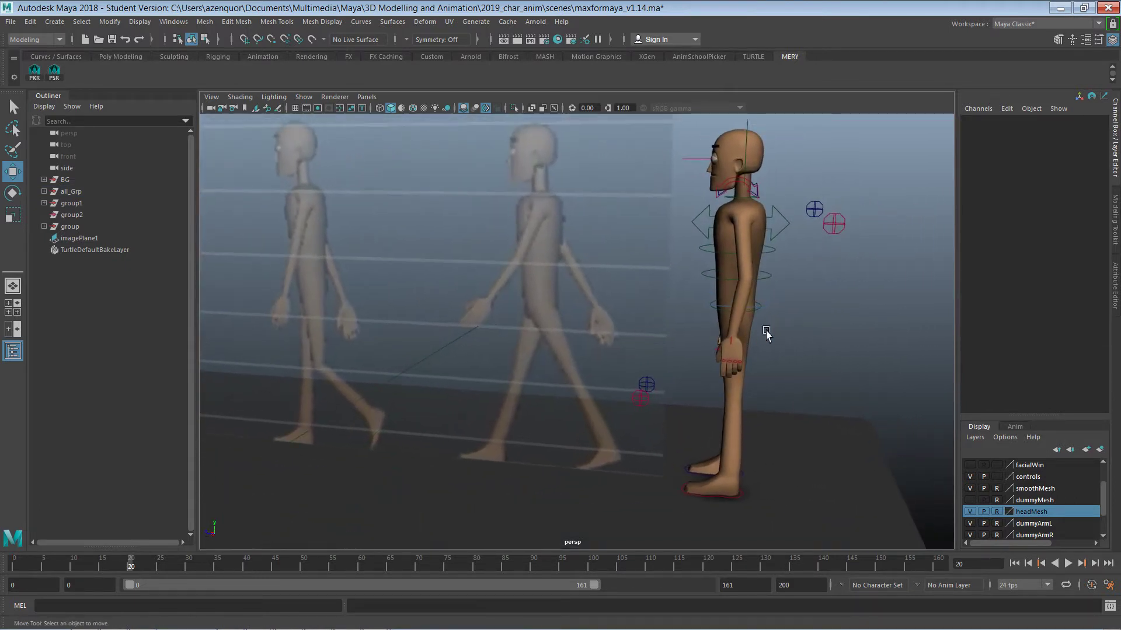
{"action": "right_click_drag", "start_coordinate": [769, 326], "coordinate": [862, 328], "text": "alt"}
{"action": "middle_click_drag", "start_coordinate": [737, 324], "coordinate": [663, 335], "text": "alt"}
{"action": "left_click_drag", "start_coordinate": [765, 354], "coordinate": [750, 329], "text": "alt"}
{"action": "left_click", "coordinate": [739, 320]}
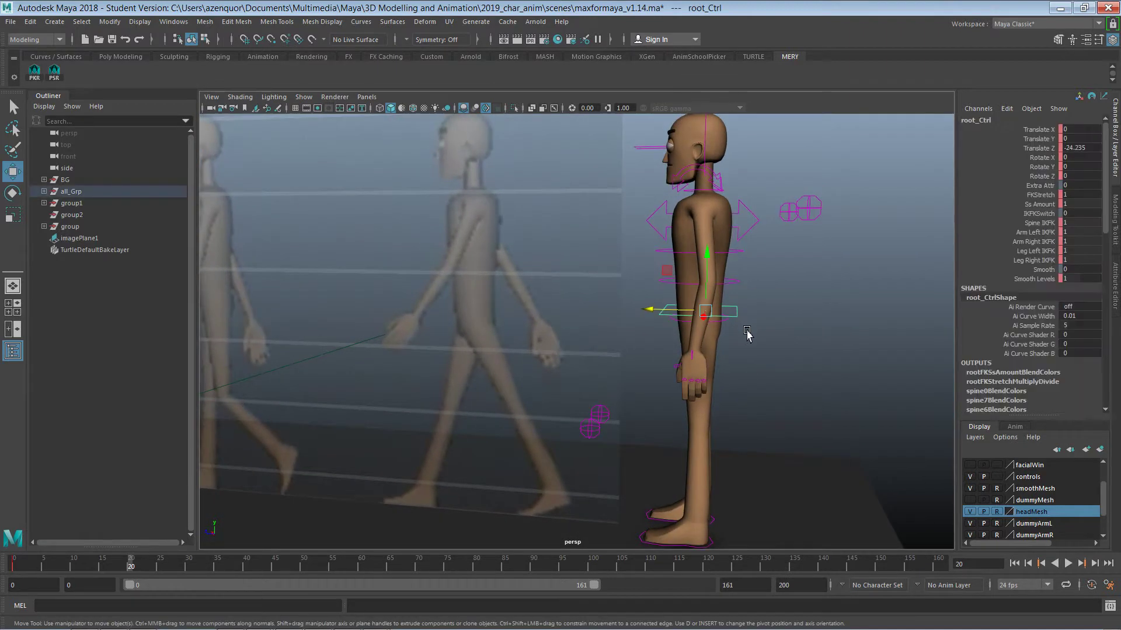
{"action": "left_click_drag", "start_coordinate": [652, 310], "coordinate": [635, 313]}
{"action": "key", "text": "ctrl+z"}
Examine the character's feet and the row of walk reference poses from the side and front.
{"action": "middle_click_drag", "start_coordinate": [629, 349], "coordinate": [704, 300], "text": "alt"}
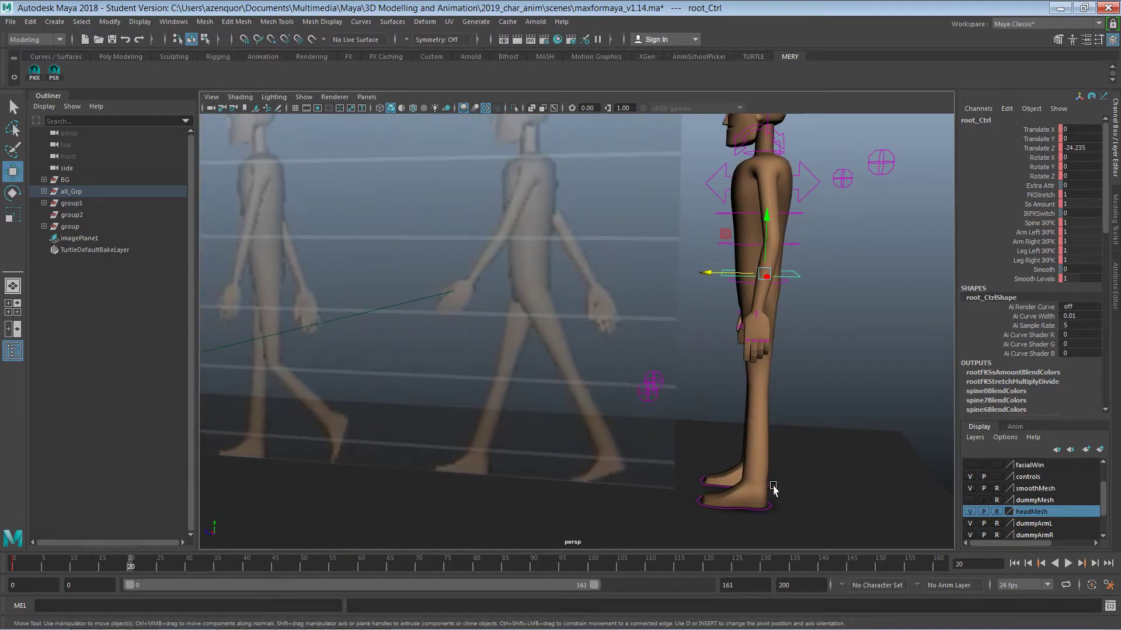
{"action": "left_click_drag", "start_coordinate": [700, 488], "coordinate": [683, 508], "text": "alt"}
{"action": "mouse_move", "coordinate": [603, 441]}
{"action": "middle_mouse_down", "text": "alt"}
{"action": "mouse_move", "coordinate": [675, 453]}
{"action": "mouse_move", "coordinate": [717, 440]}
{"action": "middle_mouse_up", "text": "alt"}
{"action": "middle_click_drag", "start_coordinate": [665, 434], "coordinate": [782, 428], "text": "alt"}
{"action": "middle_click_drag", "start_coordinate": [648, 418], "coordinate": [801, 419], "text": "alt"}
{"action": "middle_click_drag", "start_coordinate": [617, 407], "coordinate": [744, 415], "text": "alt"}
{"action": "left_click_drag", "start_coordinate": [773, 417], "coordinate": [805, 418], "text": "alt"}
{"action": "right_click_drag", "start_coordinate": [805, 418], "coordinate": [666, 384], "text": "alt"}
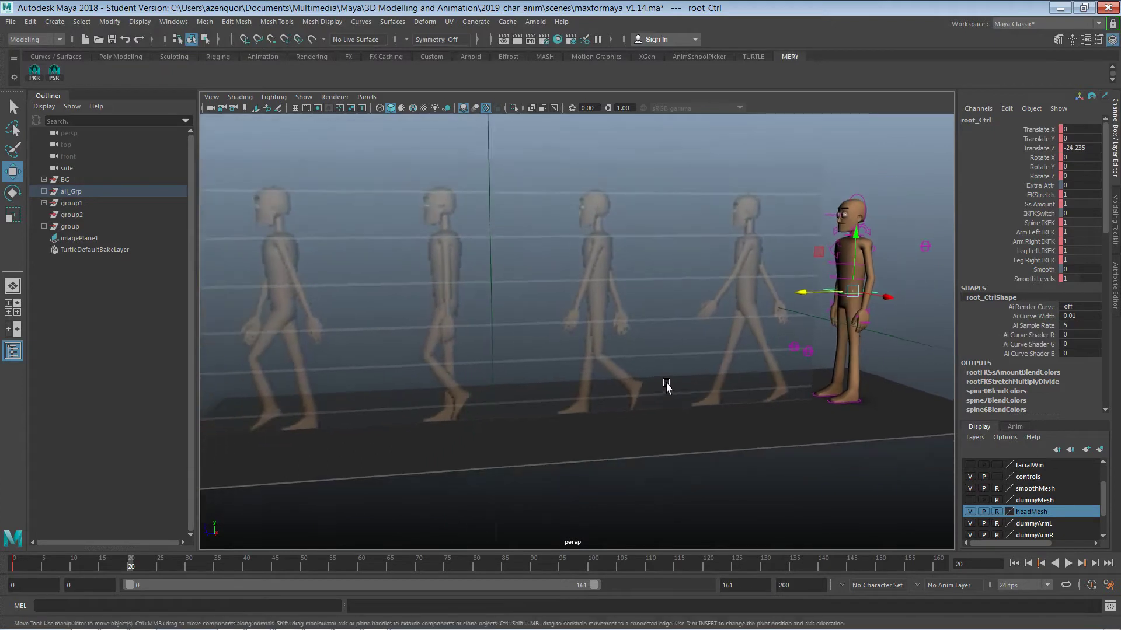
{"action": "middle_click_drag", "start_coordinate": [697, 399], "coordinate": [776, 401], "text": "alt"}
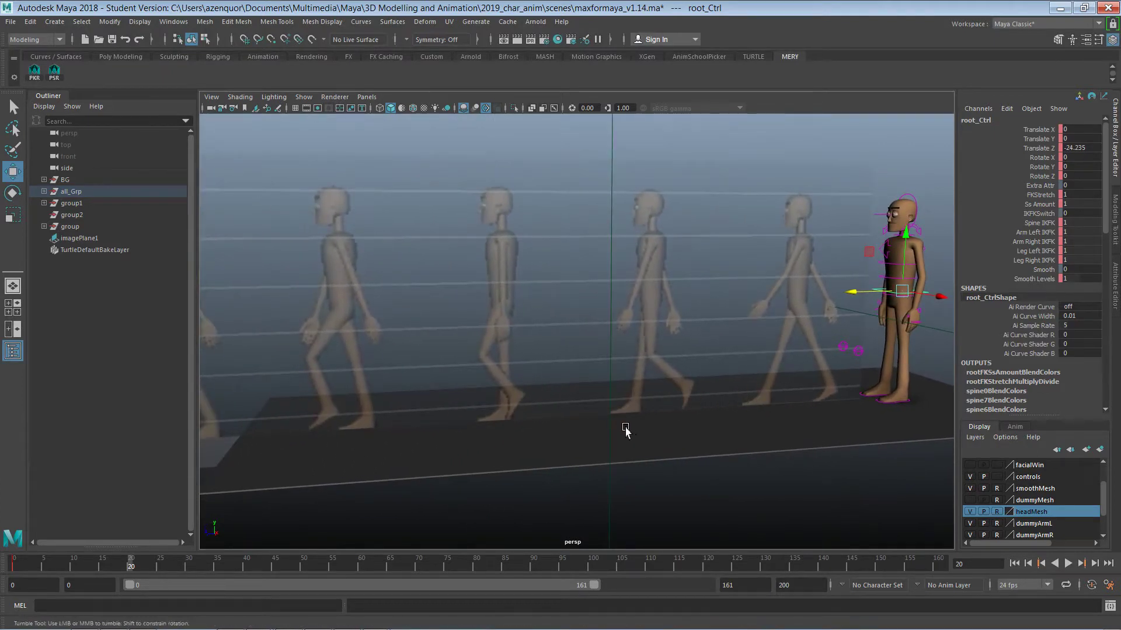
Move the walk reference image plane along Z to about 9.12 so its middle poses line up with the character.
{"action": "left_click_drag", "start_coordinate": [625, 430], "coordinate": [623, 380], "text": "alt"}
{"action": "left_click", "coordinate": [558, 410]}
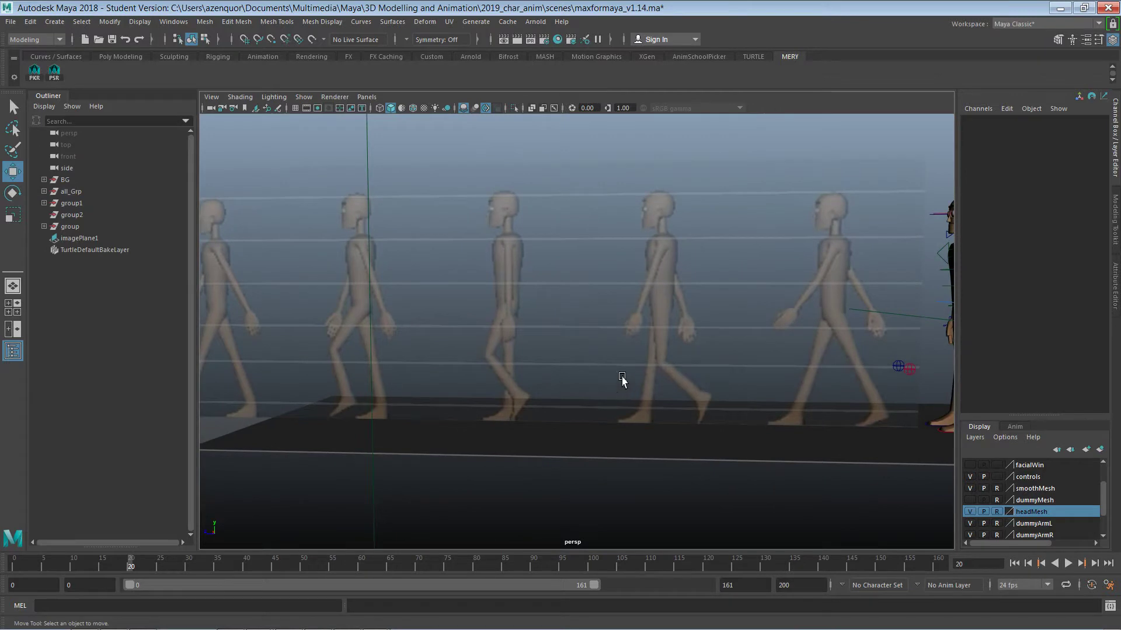
{"action": "left_click", "coordinate": [88, 239]}
{"action": "left_click_drag", "start_coordinate": [469, 307], "coordinate": [877, 327]}
{"action": "middle_click_drag", "start_coordinate": [733, 339], "coordinate": [450, 311], "text": "alt"}
{"action": "right_click_drag", "start_coordinate": [722, 338], "coordinate": [642, 432], "text": "alt"}
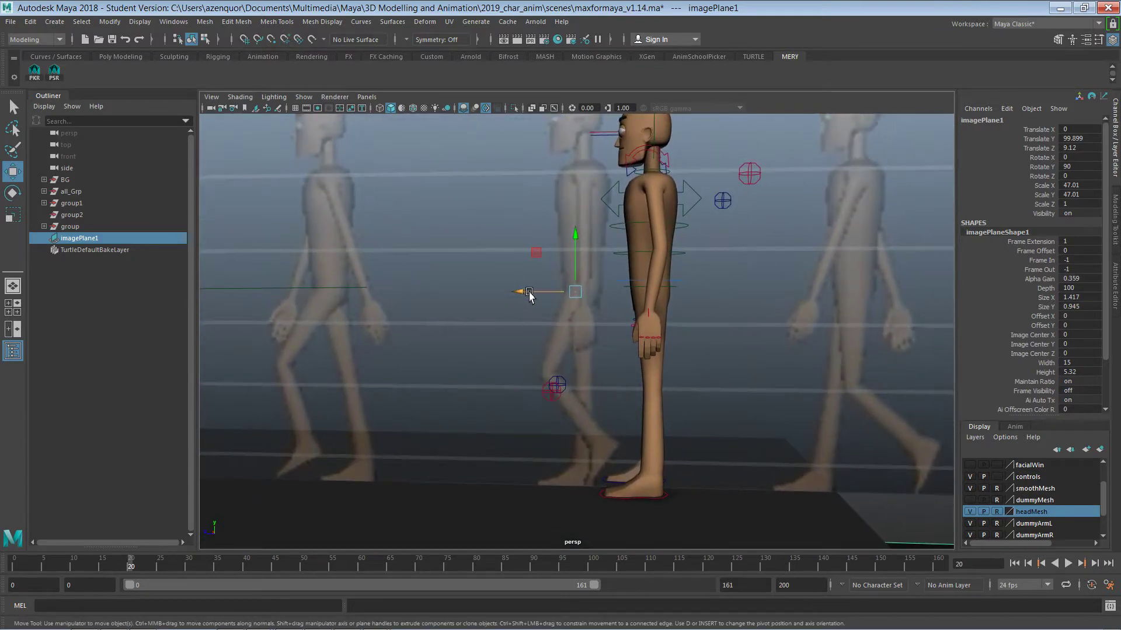
{"action": "left_click", "coordinate": [691, 429]}
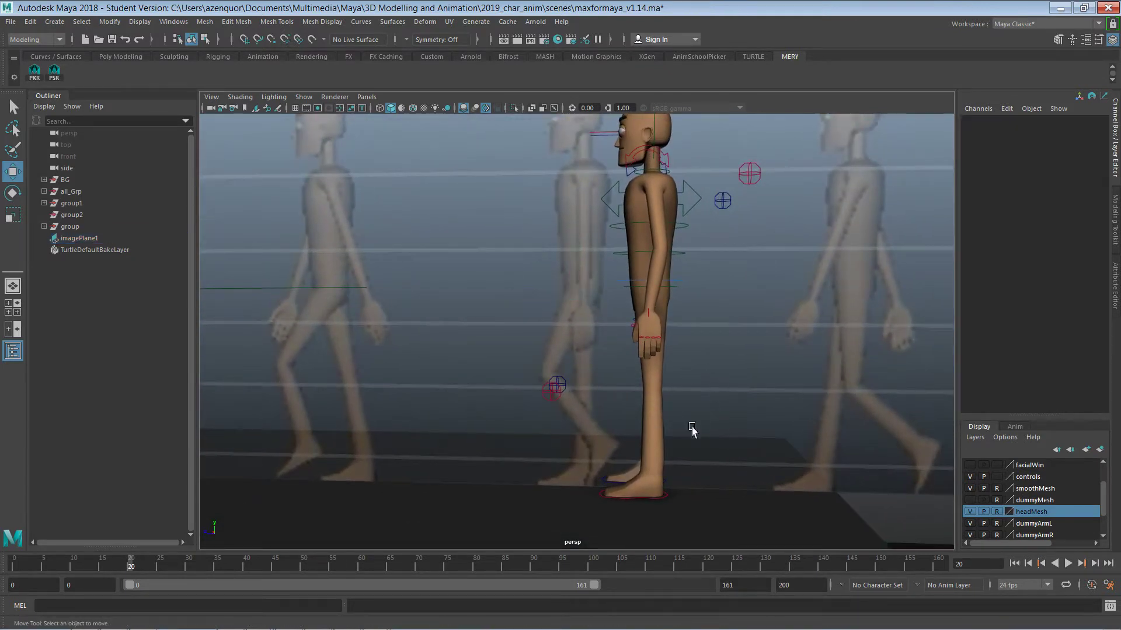
Try rotating the left foot IK control about its X axis, and undo the rotation.
{"action": "left_click", "coordinate": [653, 501]}
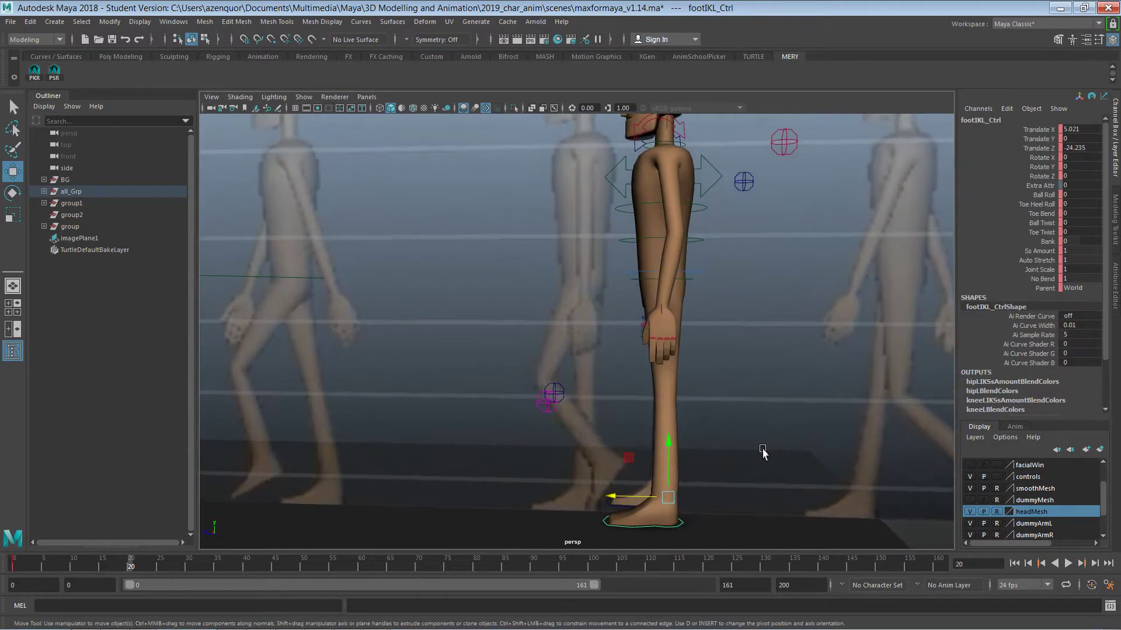
{"action": "scroll", "coordinate": [711, 405], "scroll_direction": "up", "scroll_amount": 5}
{"action": "key", "text": "e"}
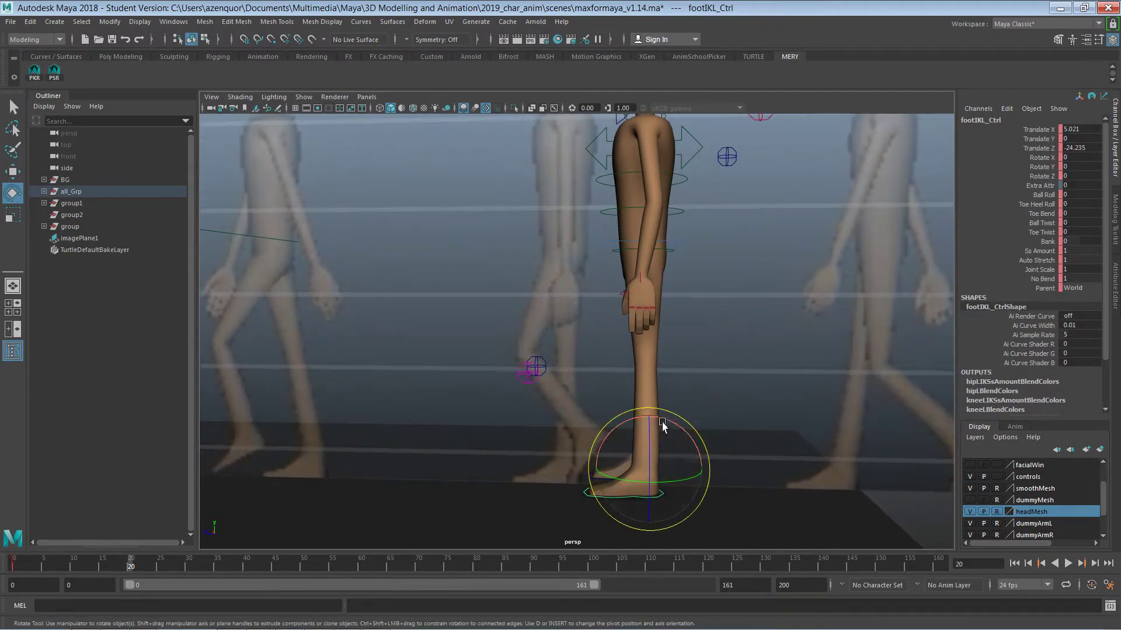
{"action": "mouse_move", "coordinate": [663, 426]}
{"action": "left_mouse_down"}
{"action": "mouse_move", "coordinate": [625, 413]}
{"action": "mouse_move", "coordinate": [646, 418]}
{"action": "left_mouse_up"}
{"action": "key", "text": "ctrl+z"}
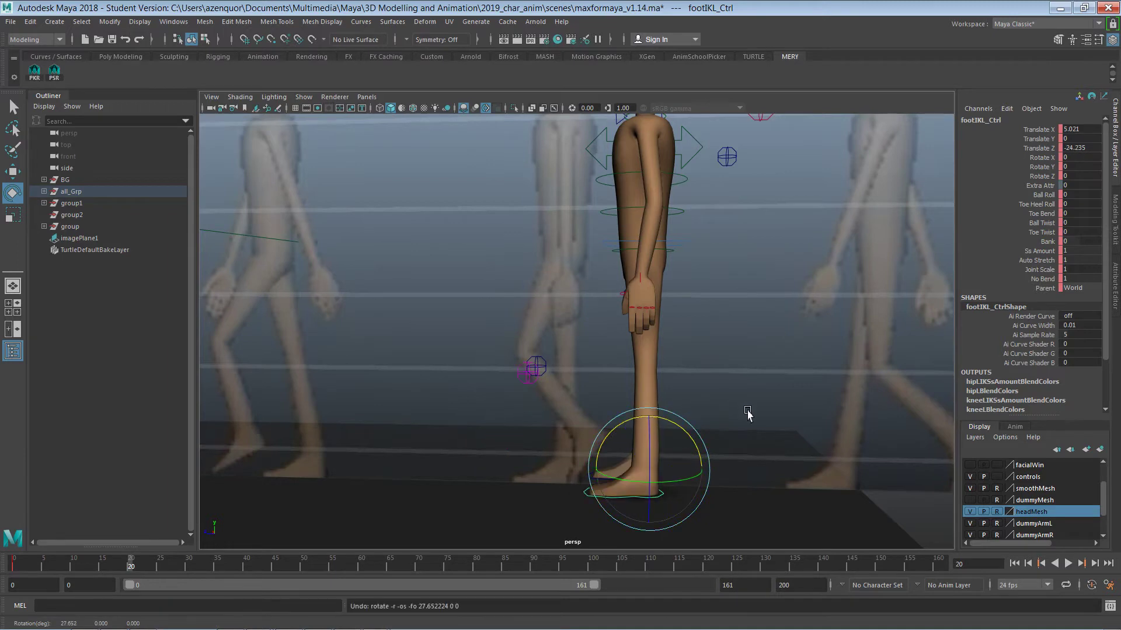
{"action": "left_click", "coordinate": [742, 489]}
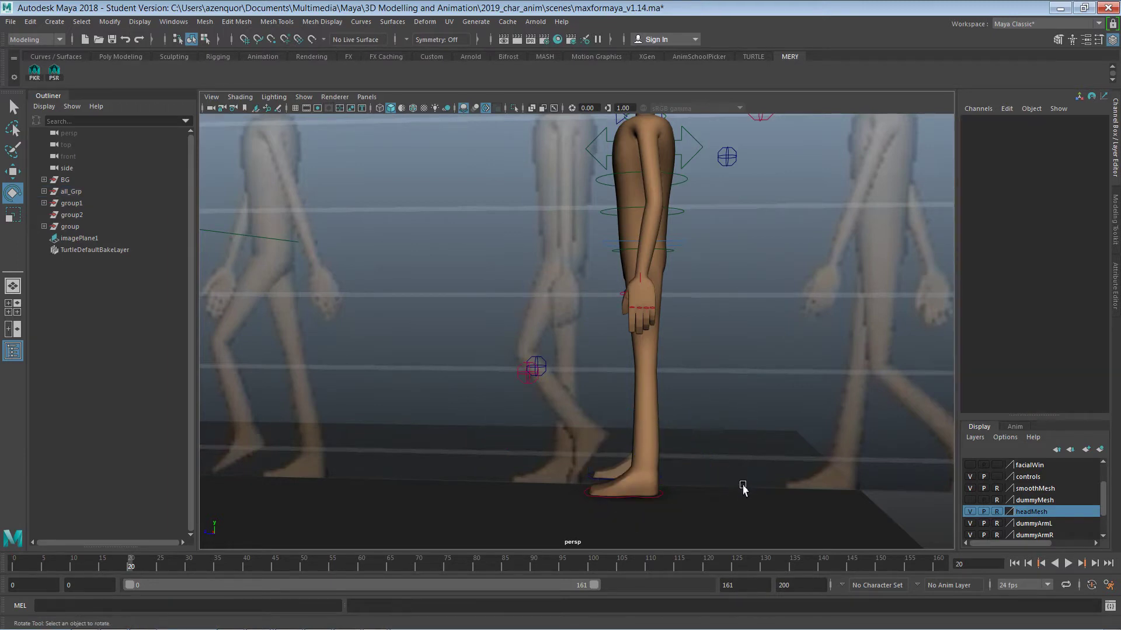
Set the left foot IK control's Toe Heel Roll to about 33.2 to lift the heel.
{"action": "left_click", "coordinate": [640, 499]}
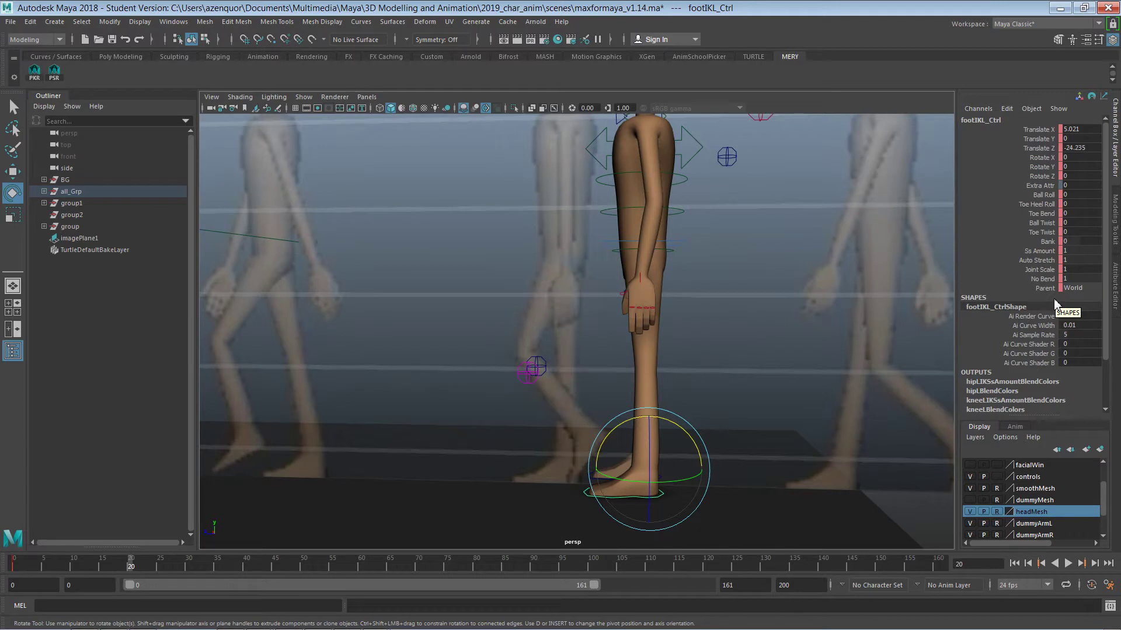
{"action": "left_click", "coordinate": [1038, 204]}
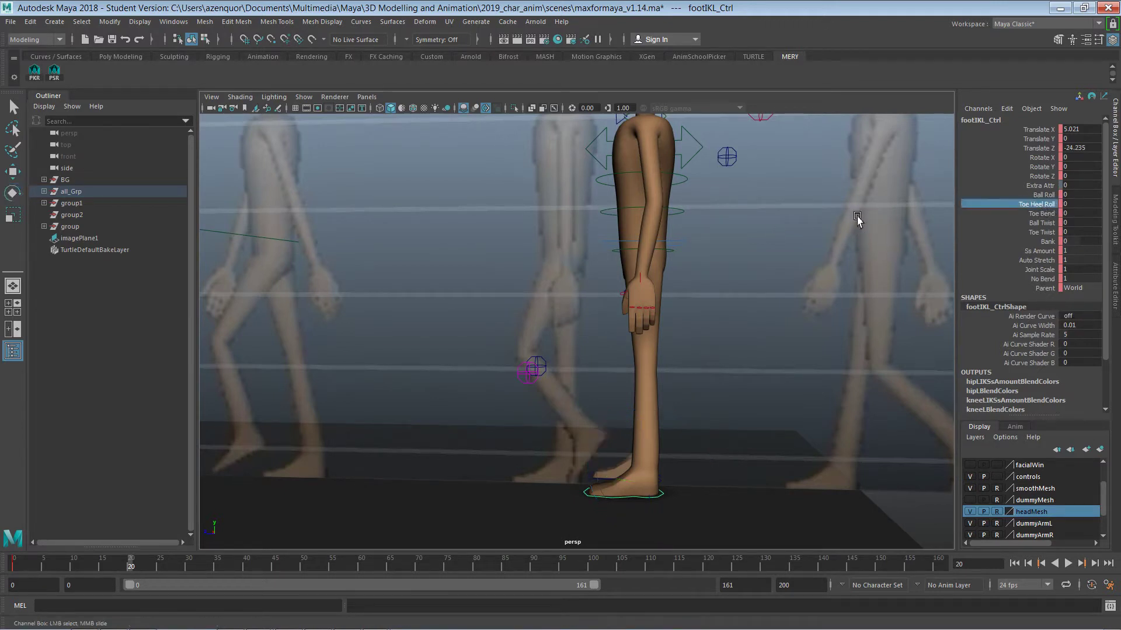
{"action": "middle_click_drag", "start_coordinate": [857, 217], "coordinate": [775, 309]}
Move the root control forward and slightly down, to about -10.15 in Translate Z and -1.88 in Translate Y.
{"action": "right_click_drag", "start_coordinate": [697, 365], "coordinate": [704, 319], "text": "alt"}
{"action": "scroll", "coordinate": [692, 316], "scroll_direction": "down", "scroll_amount": 1}
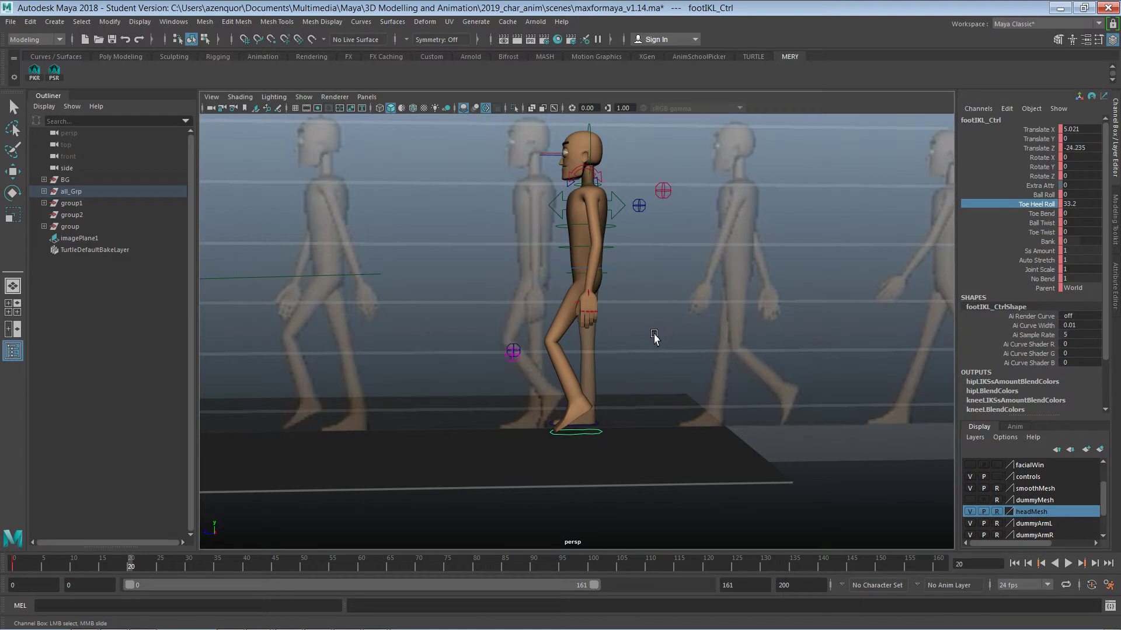
{"action": "left_click", "coordinate": [609, 272]}
{"action": "key", "text": "w"}
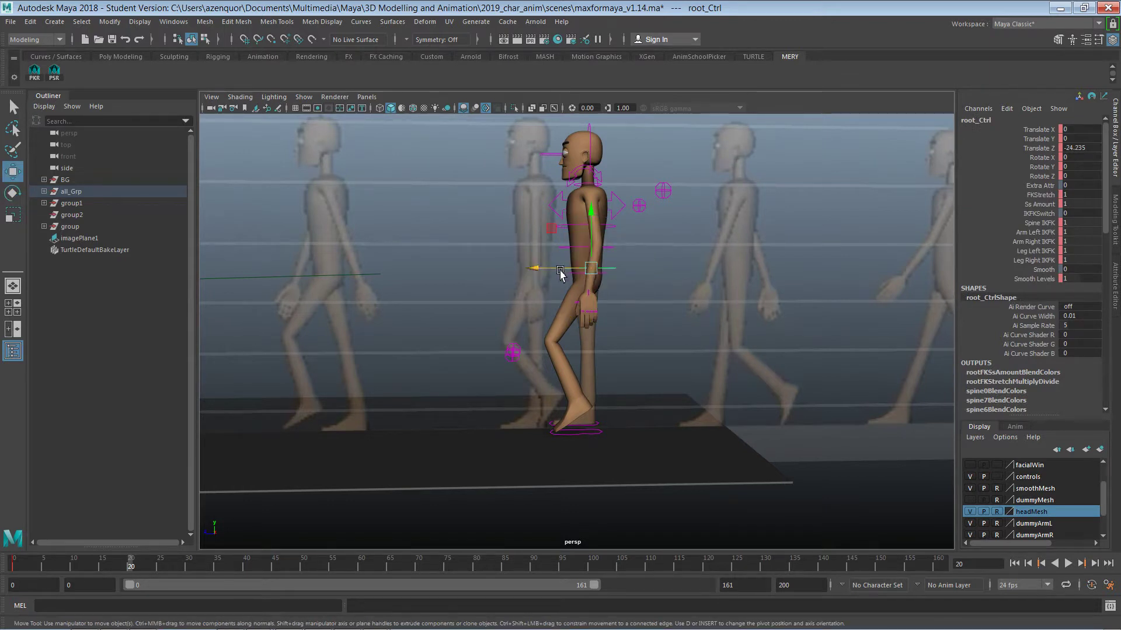
{"action": "left_click_drag", "start_coordinate": [561, 273], "coordinate": [537, 287]}
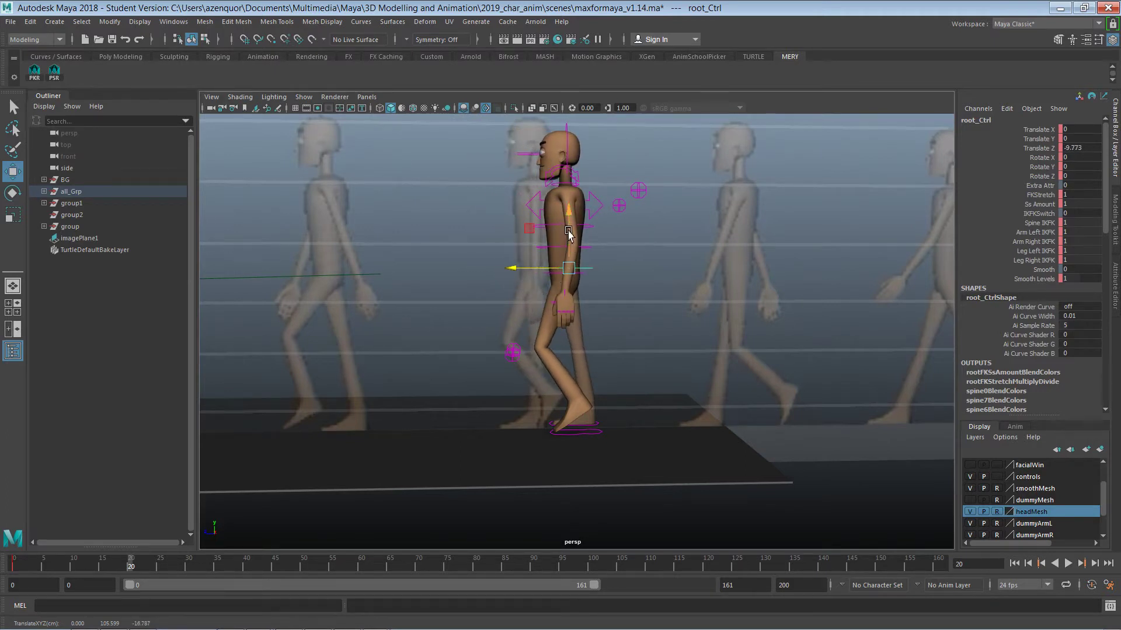
{"action": "mouse_move", "coordinate": [569, 233]}
{"action": "left_mouse_down"}
{"action": "mouse_move", "coordinate": [569, 218]}
{"action": "mouse_move", "coordinate": [564, 244]}
{"action": "left_mouse_up"}
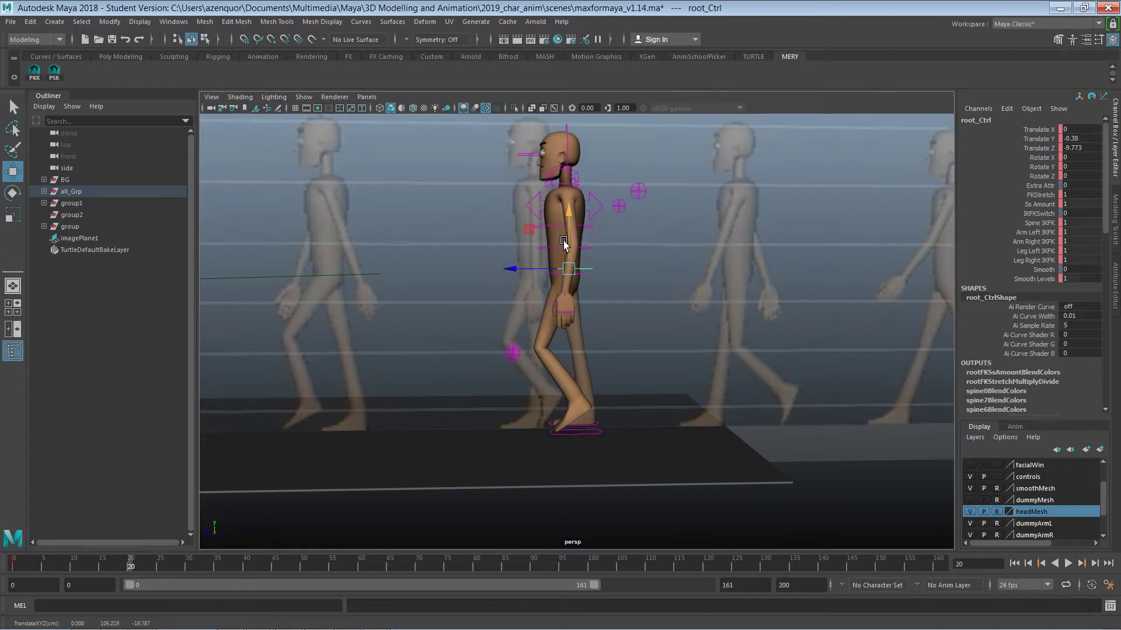
{"action": "key", "text": "ctrl+z"}
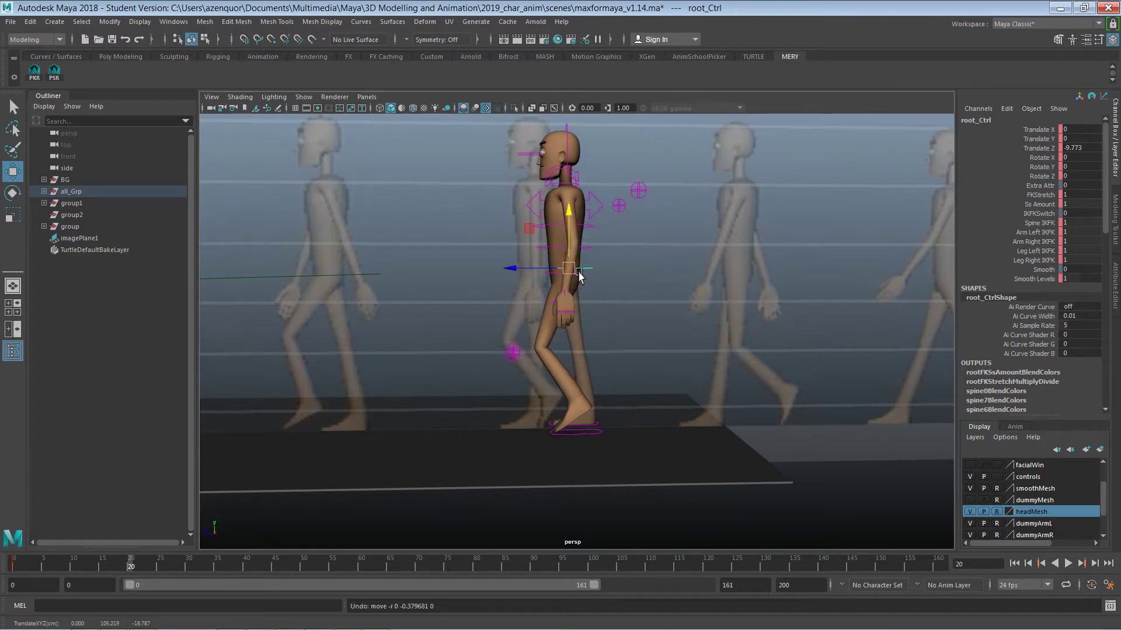
{"action": "left_click_drag", "start_coordinate": [546, 271], "coordinate": [540, 272]}
{"action": "left_click_drag", "start_coordinate": [566, 226], "coordinate": [565, 230]}
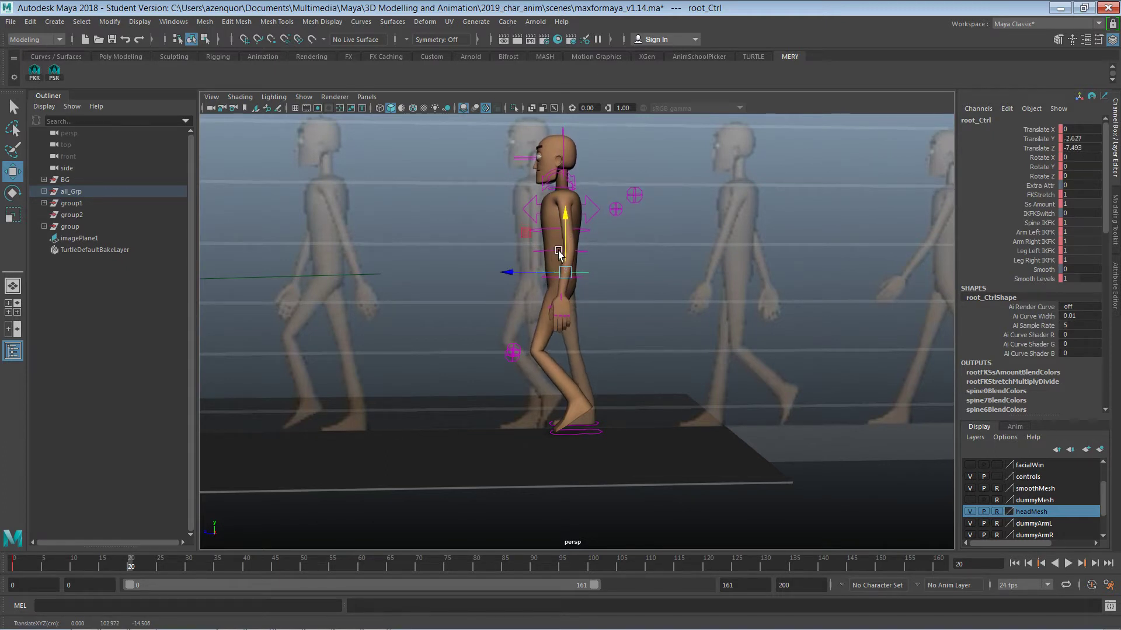
{"action": "left_click_drag", "start_coordinate": [536, 274], "coordinate": [567, 239]}
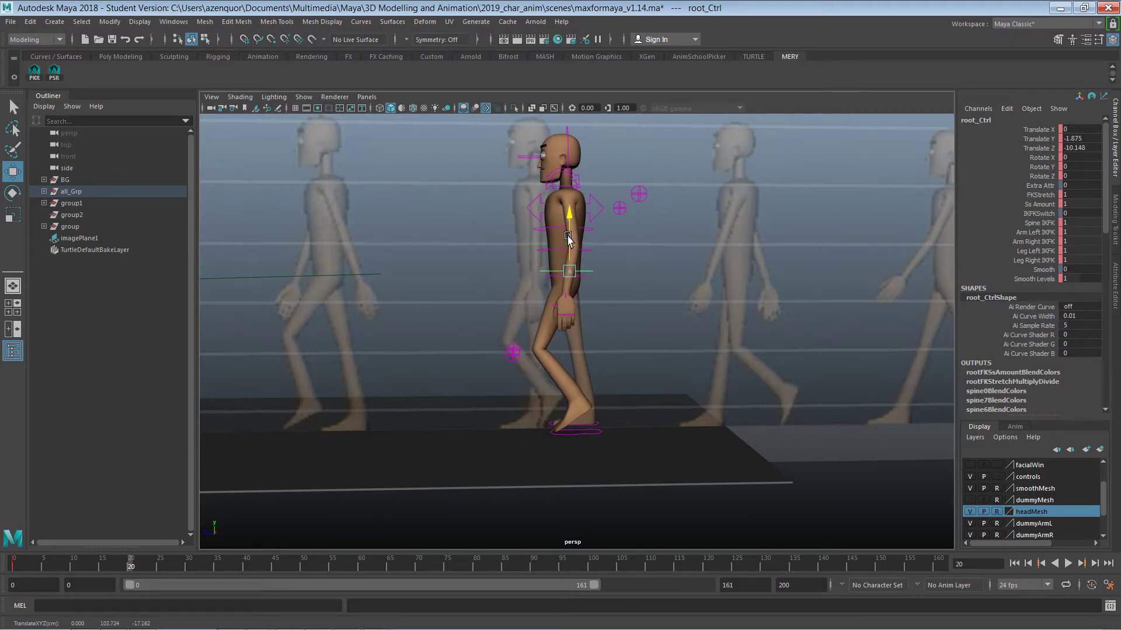
Select all of the character's rig controls, set a key on them at frame 20, and scrub the timeline near it.
{"action": "mouse_move", "coordinate": [709, 303]}
{"action": "right_mouse_down", "text": "alt"}
{"action": "mouse_move", "coordinate": [610, 318]}
{"action": "mouse_move", "coordinate": [639, 310]}
{"action": "mouse_move", "coordinate": [619, 313]}
{"action": "right_mouse_up", "text": "alt"}
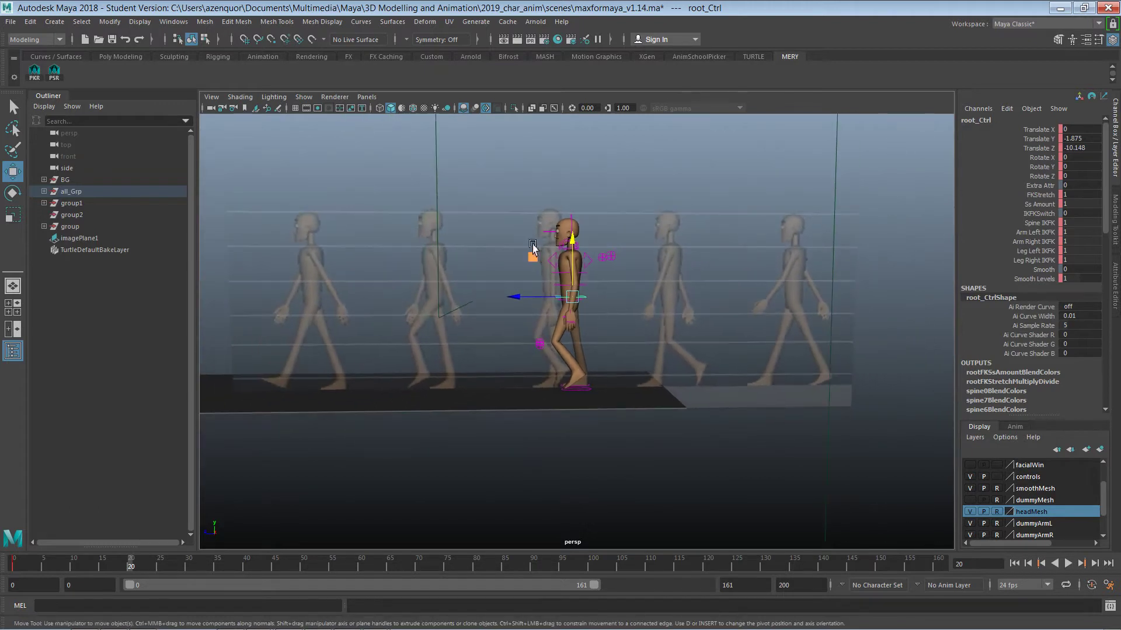
{"action": "left_click_drag", "start_coordinate": [510, 189], "coordinate": [650, 407]}
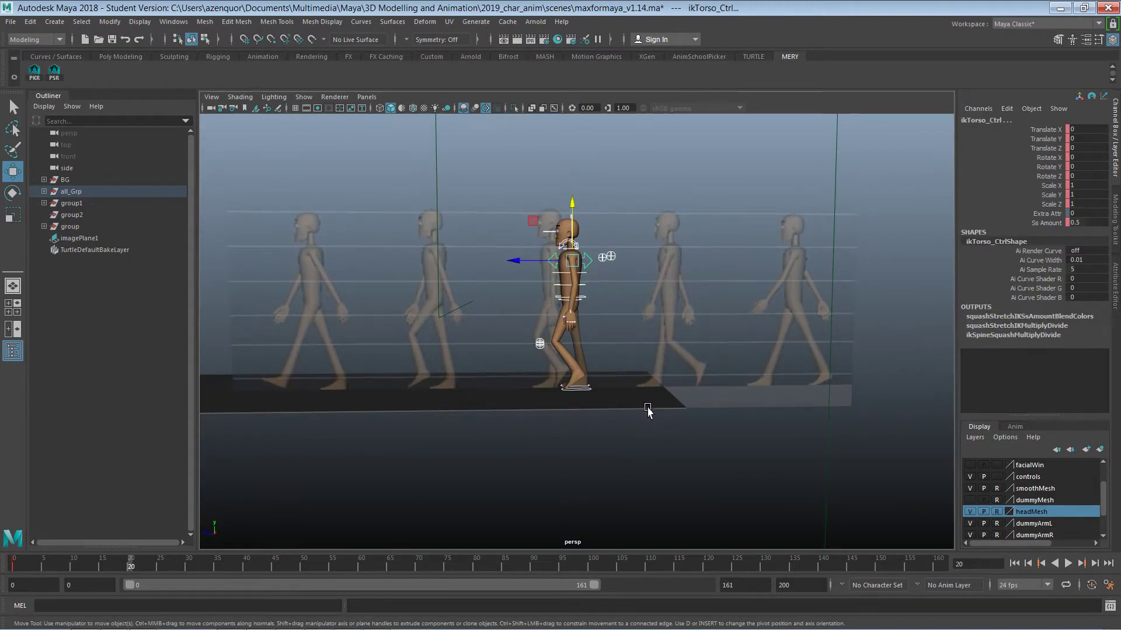
{"action": "key", "text": "s"}
{"action": "mouse_move", "coordinate": [115, 568]}
{"action": "left_mouse_down"}
{"action": "mouse_move", "coordinate": [23, 566]}
{"action": "mouse_move", "coordinate": [242, 569]}
{"action": "mouse_move", "coordinate": [2, 579]}
{"action": "mouse_move", "coordinate": [130, 576]}
{"action": "left_mouse_up"}
Hide the side camera to keep it out of area selections, and reselect all of the character's rig controls.
{"action": "left_click_drag", "start_coordinate": [460, 168], "coordinate": [643, 401]}
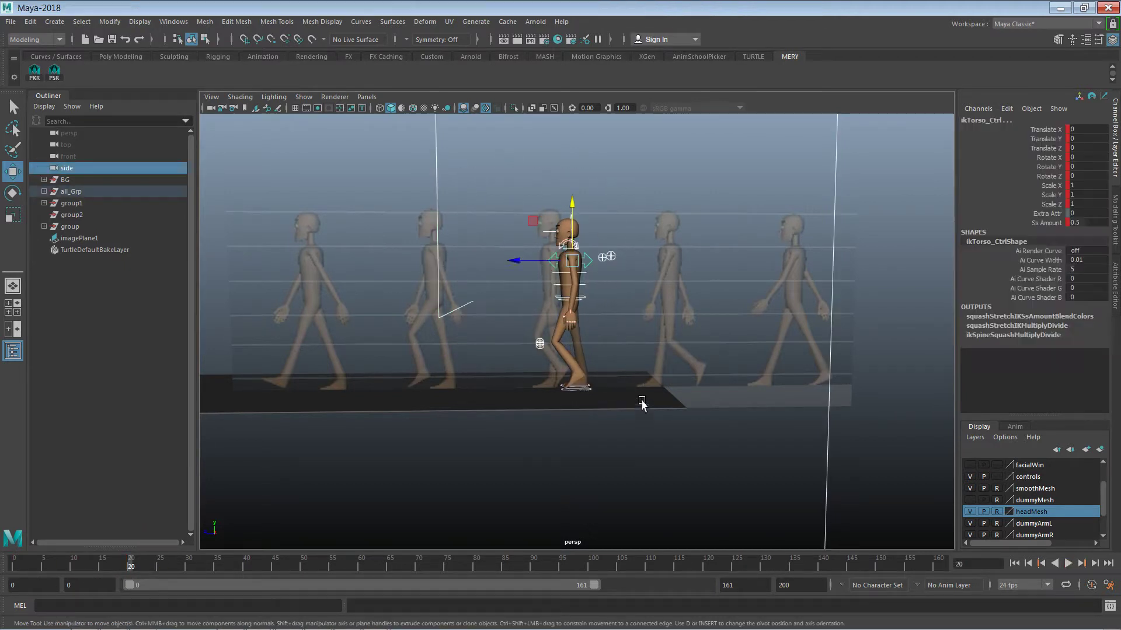
{"action": "left_click", "coordinate": [299, 170]}
{"action": "left_click", "coordinate": [436, 189]}
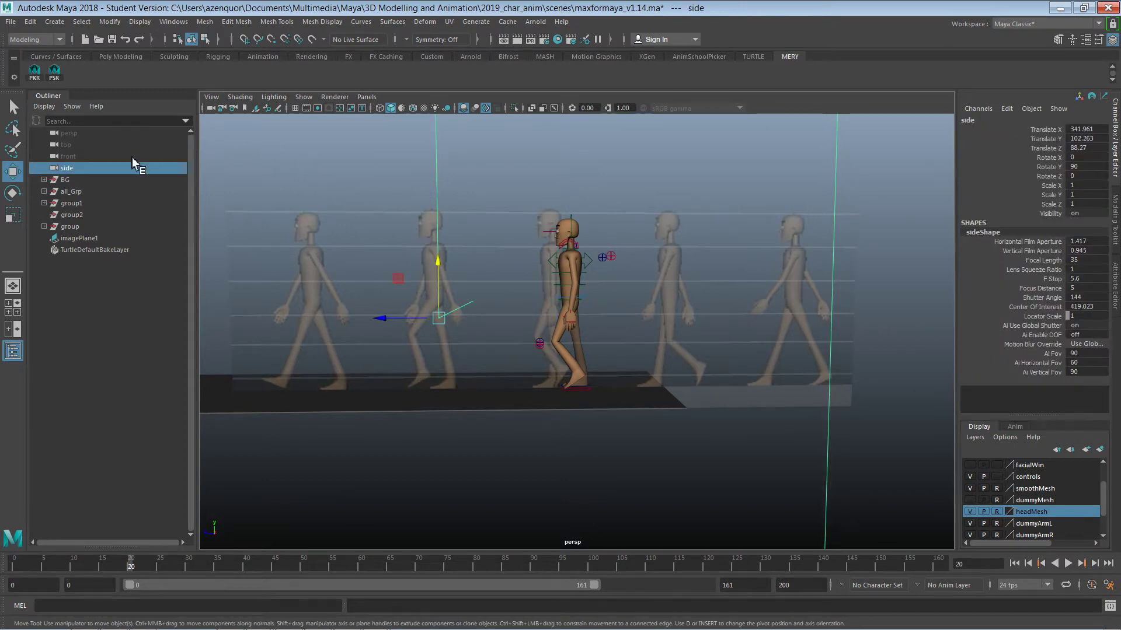
{"action": "right_click", "coordinate": [87, 174]}
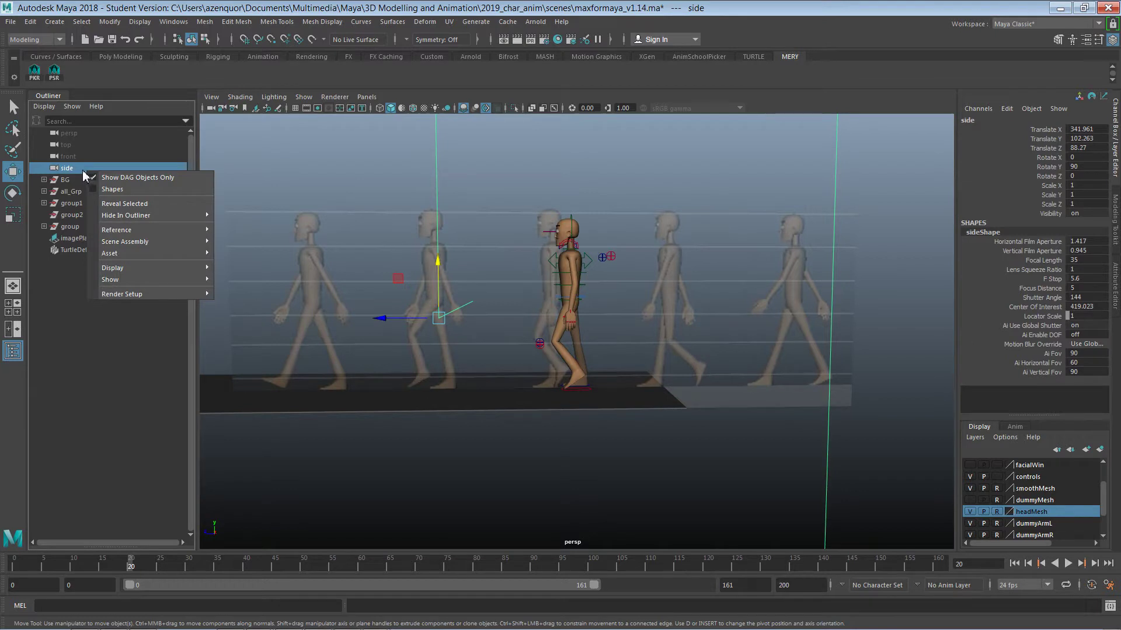
{"action": "left_click", "coordinate": [82, 173]}
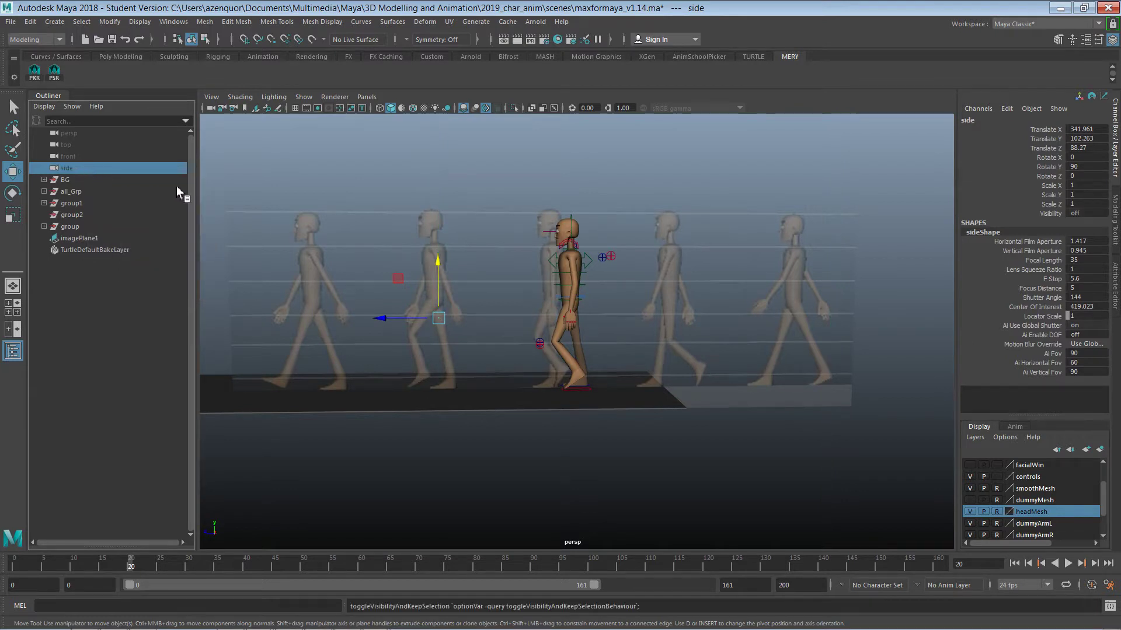
{"action": "left_click", "coordinate": [288, 157]}
{"action": "left_click_drag", "start_coordinate": [474, 178], "coordinate": [652, 416]}
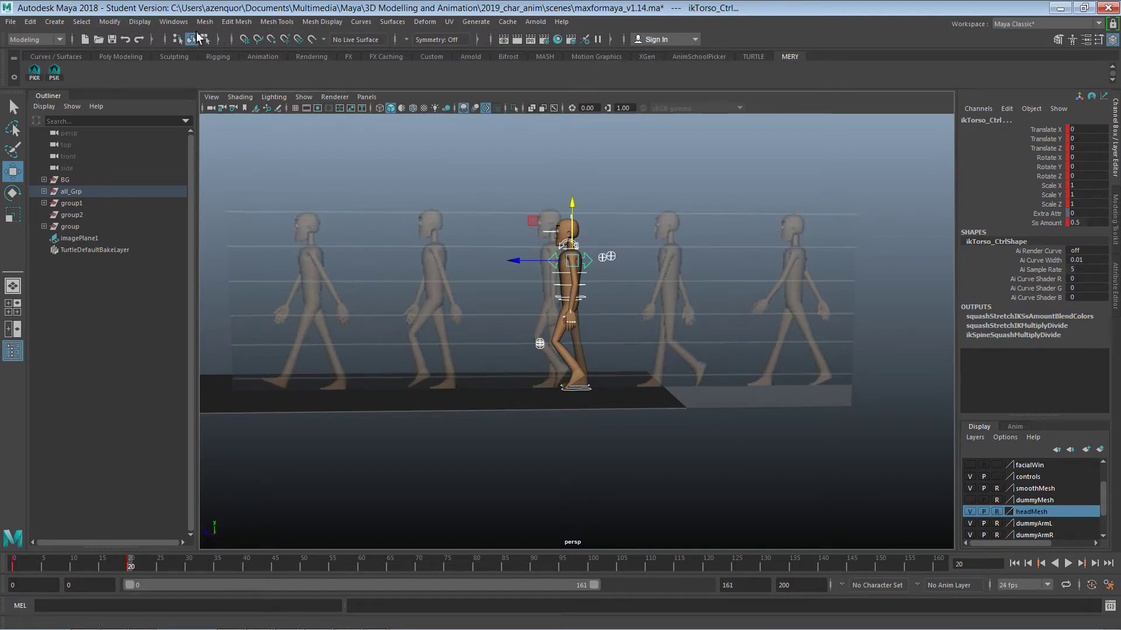
Set the default in tangent to Flat in the animation preferences and save them.
{"action": "left_click", "coordinate": [173, 21]}
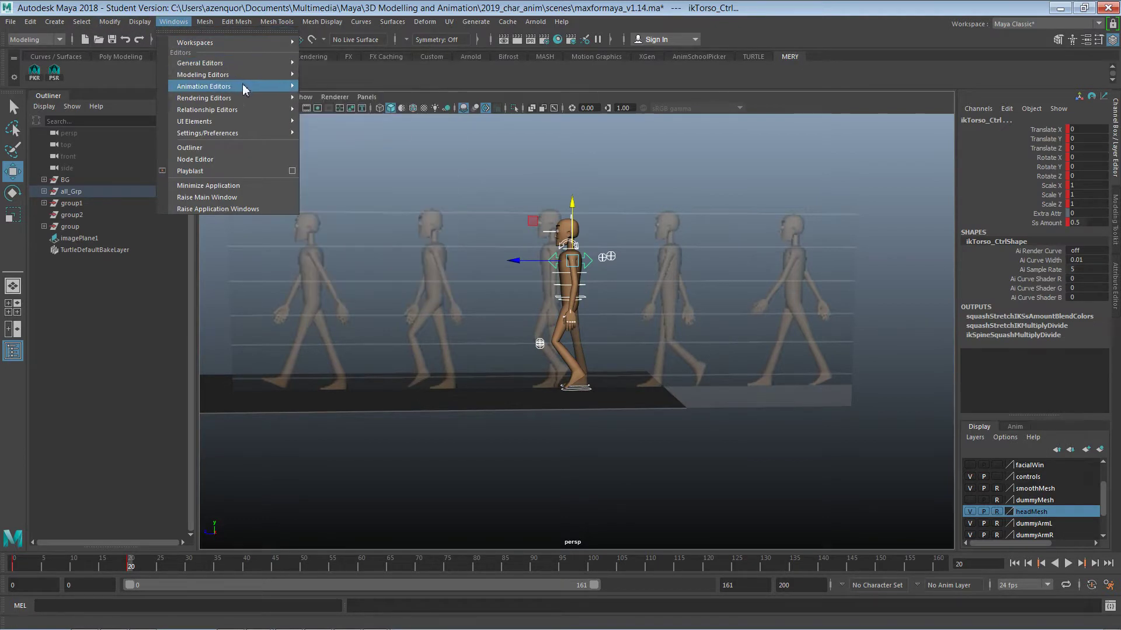
{"action": "mouse_move", "coordinate": [240, 65]}
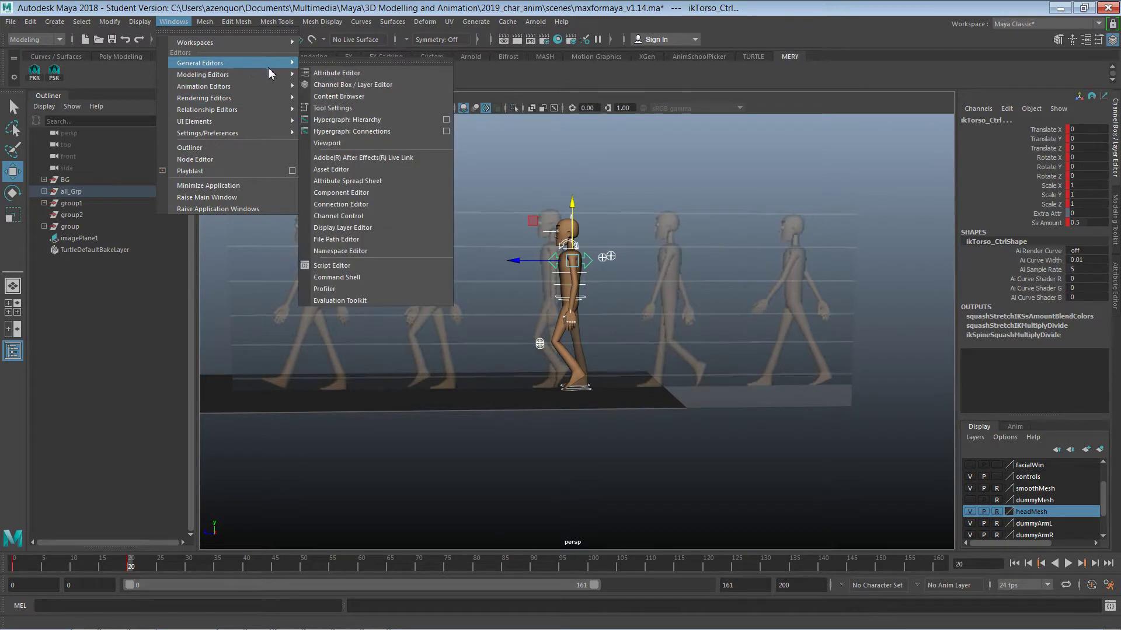
{"action": "mouse_move", "coordinate": [255, 133]}
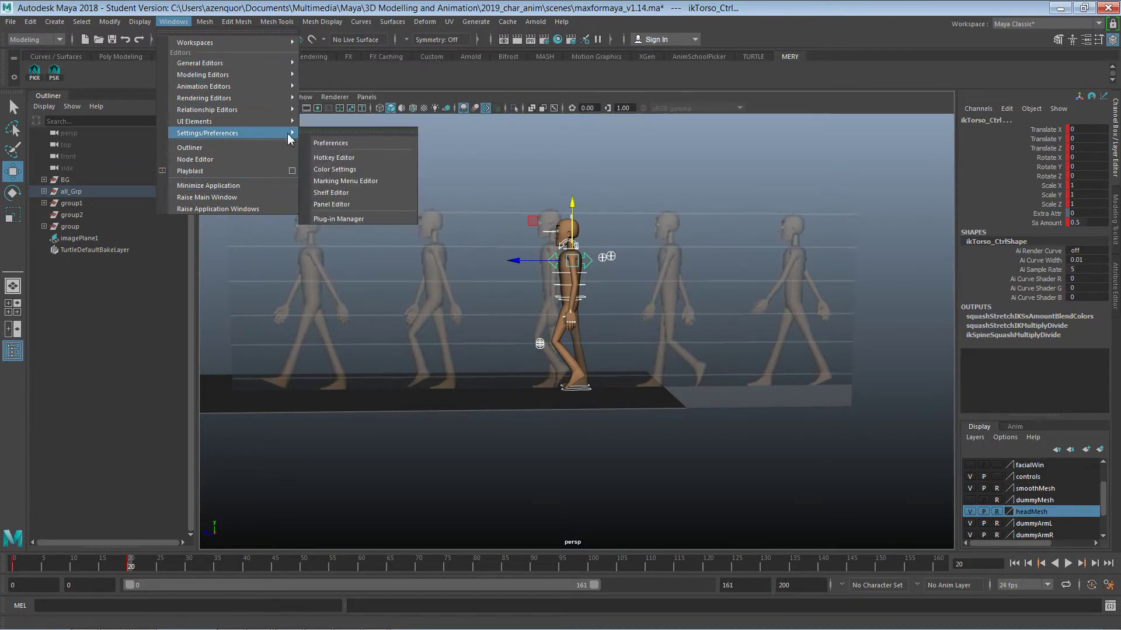
{"action": "left_click", "coordinate": [330, 143]}
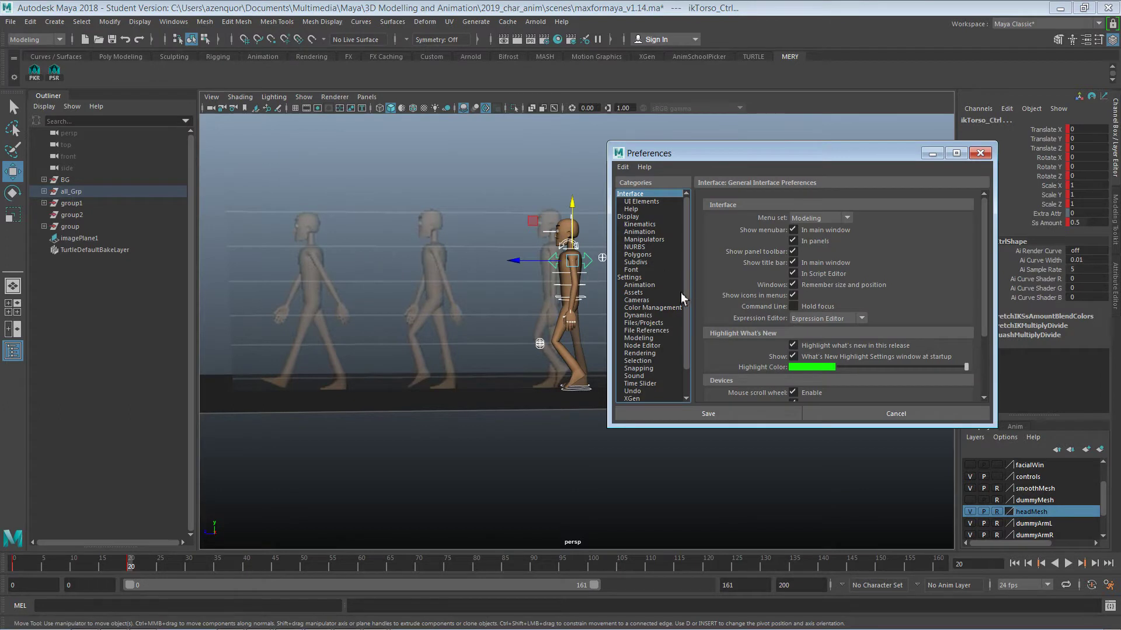
{"action": "left_click", "coordinate": [663, 284]}
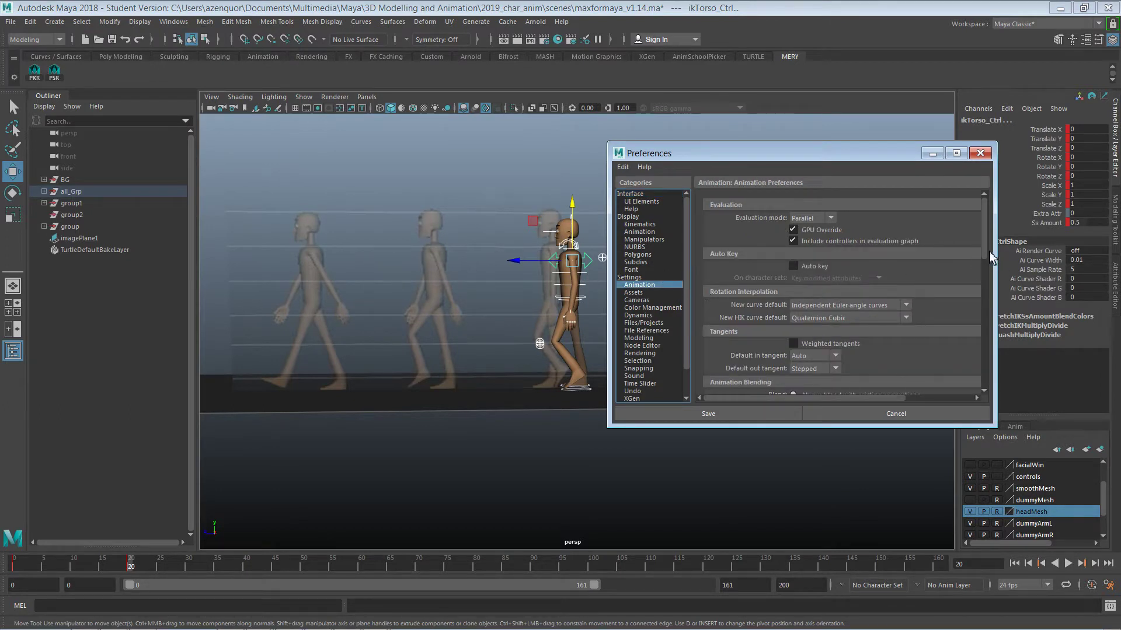
{"action": "scroll", "coordinate": [987, 257], "scroll_direction": "down", "scroll_amount": 3}
{"action": "left_click", "coordinate": [820, 305]}
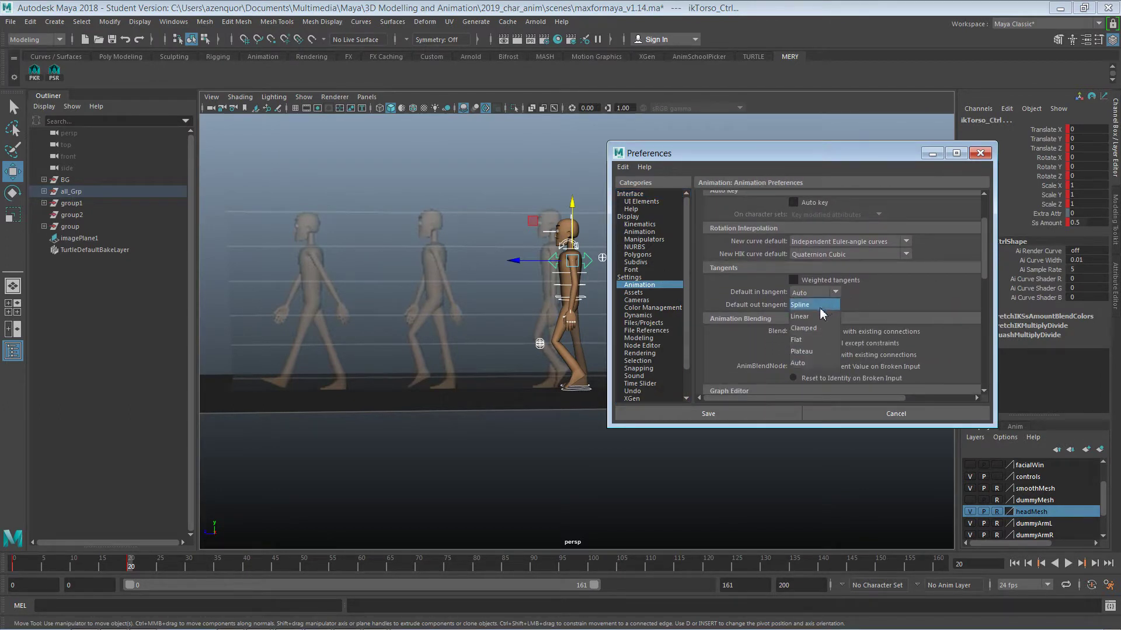
{"action": "left_click", "coordinate": [800, 340]}
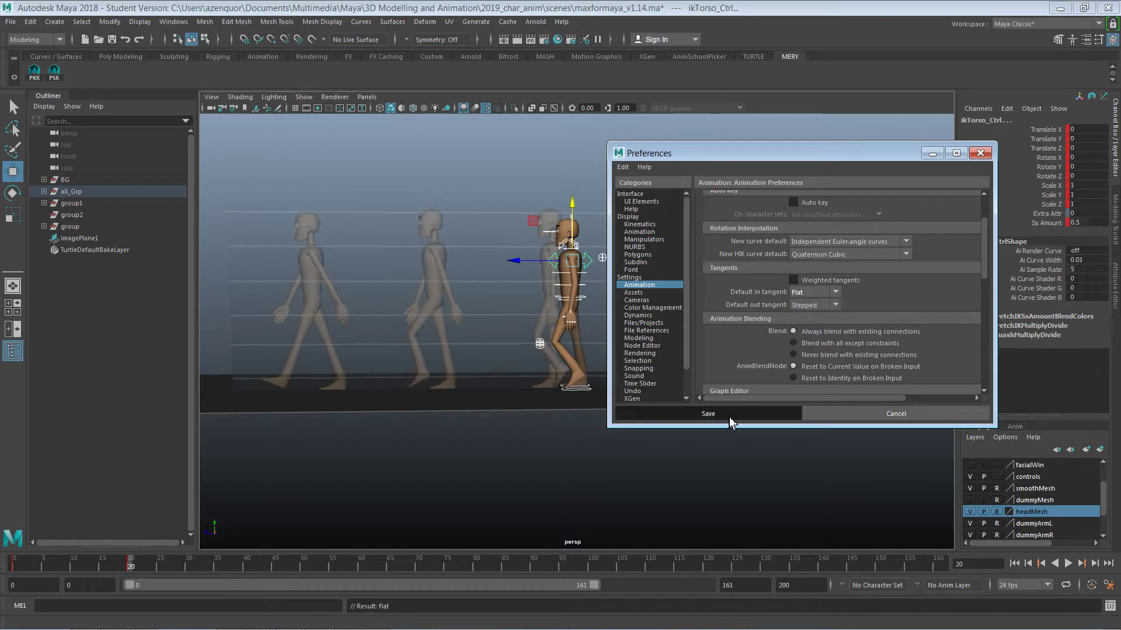
{"action": "left_click", "coordinate": [730, 417]}
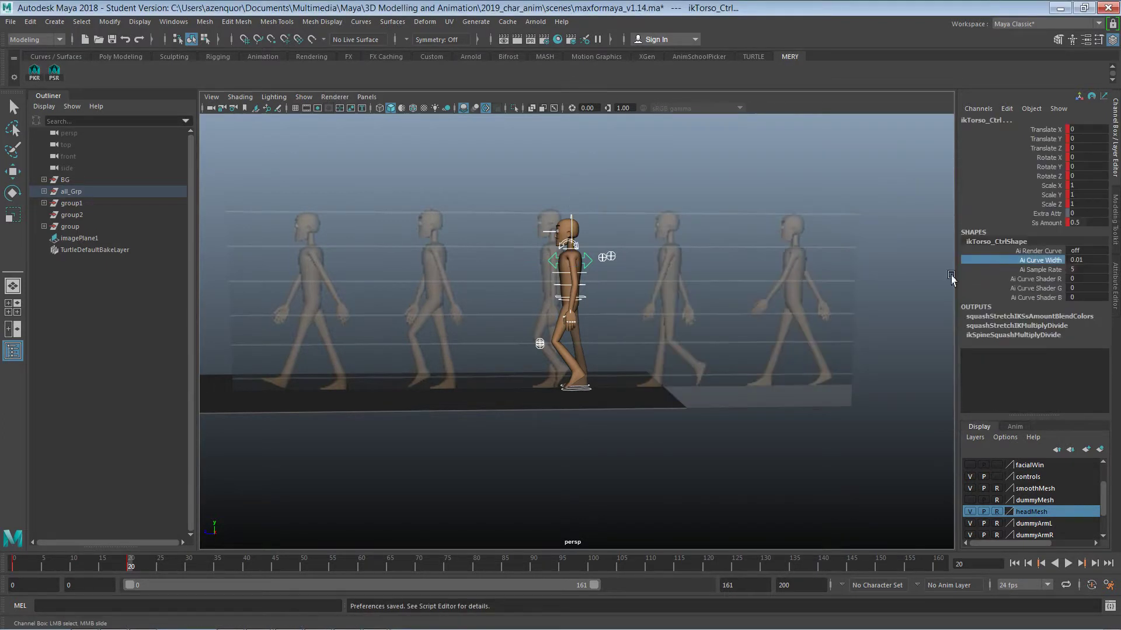
Go to frame 19, select all of the character's rig controls, and open their animation curves in the Graph Editor.
{"action": "key", "text": "w"}
{"action": "left_click", "coordinate": [789, 310]}
{"action": "mouse_move", "coordinate": [138, 568]}
{"action": "left_mouse_down"}
{"action": "mouse_move", "coordinate": [48, 569]}
{"action": "mouse_move", "coordinate": [125, 568]}
{"action": "left_mouse_up"}
{"action": "left_click_drag", "start_coordinate": [505, 172], "coordinate": [646, 409]}
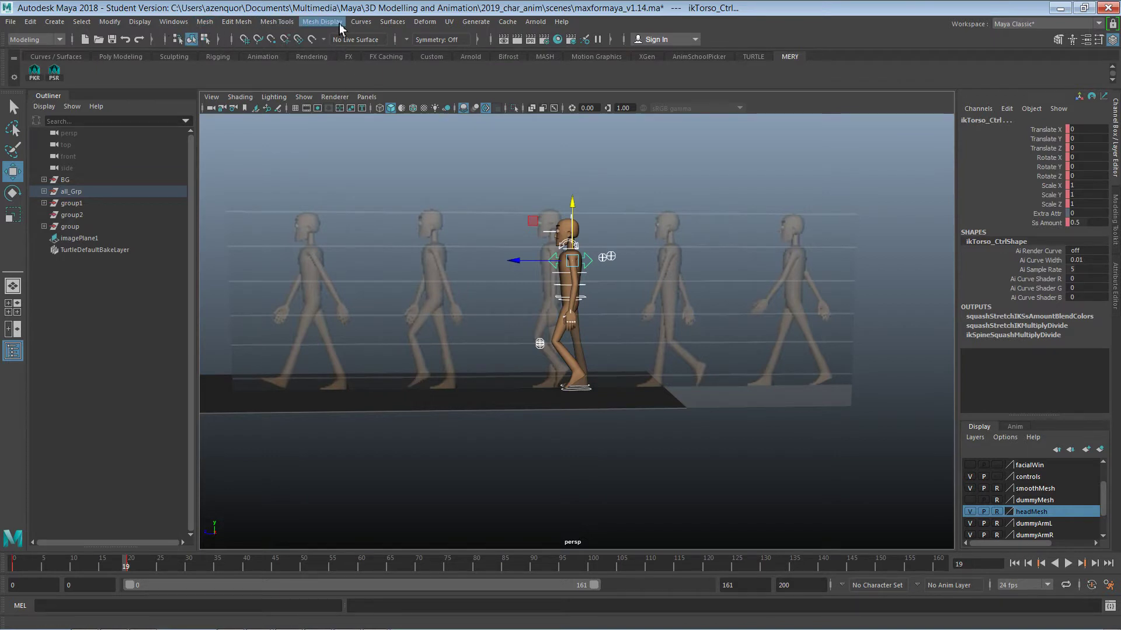
{"action": "left_click", "coordinate": [174, 21]}
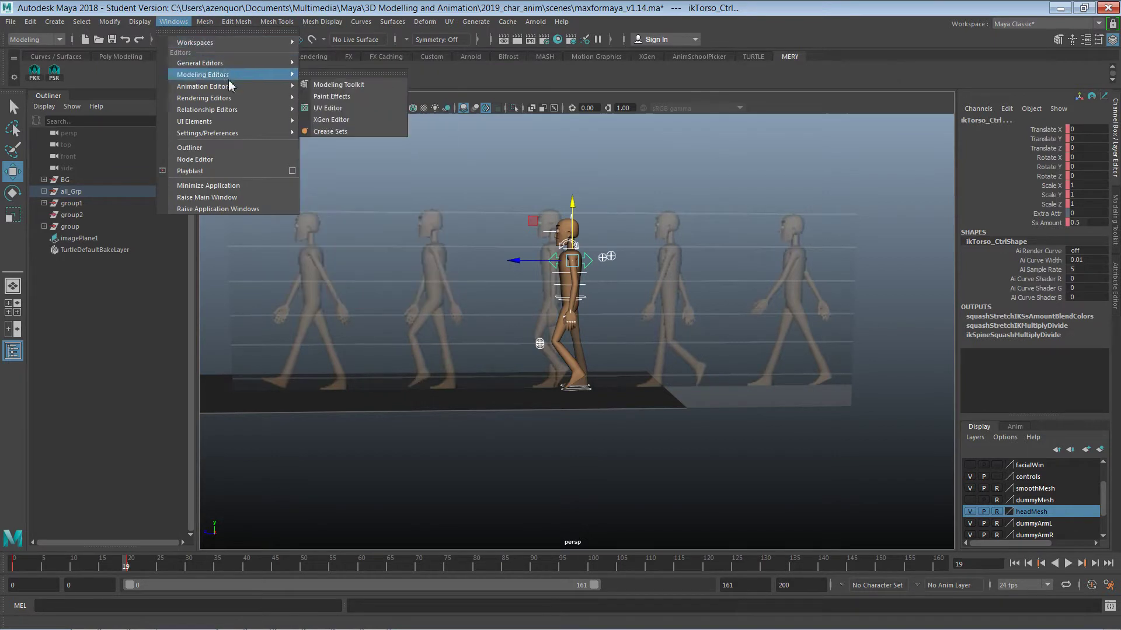
{"action": "mouse_move", "coordinate": [245, 133]}
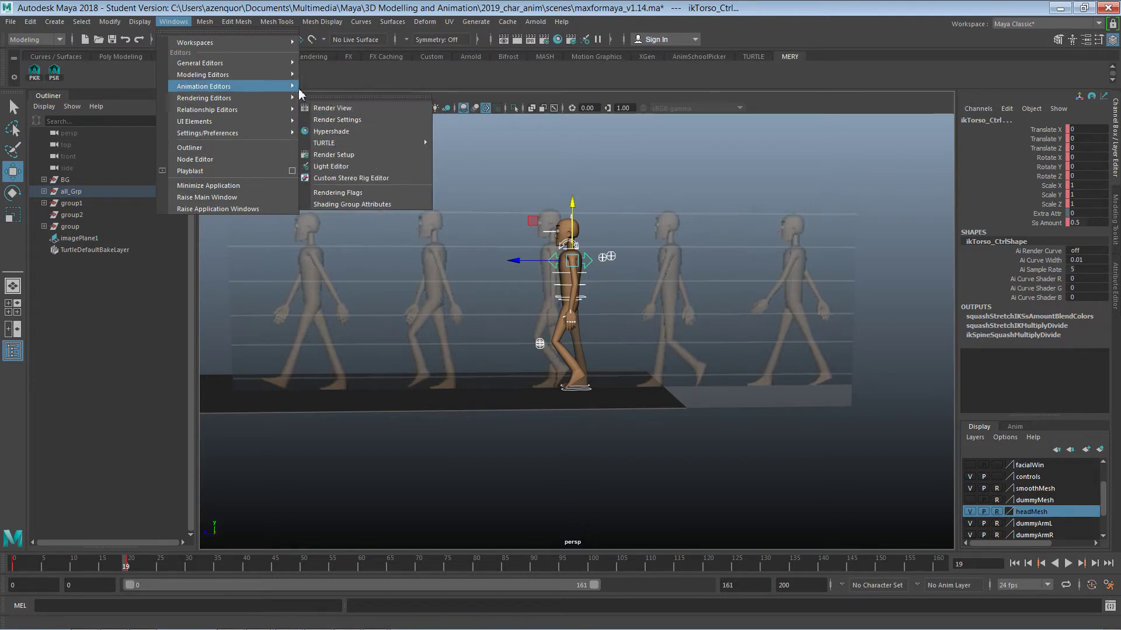
{"action": "mouse_move", "coordinate": [299, 92]}
{"action": "left_click", "coordinate": [338, 97]}
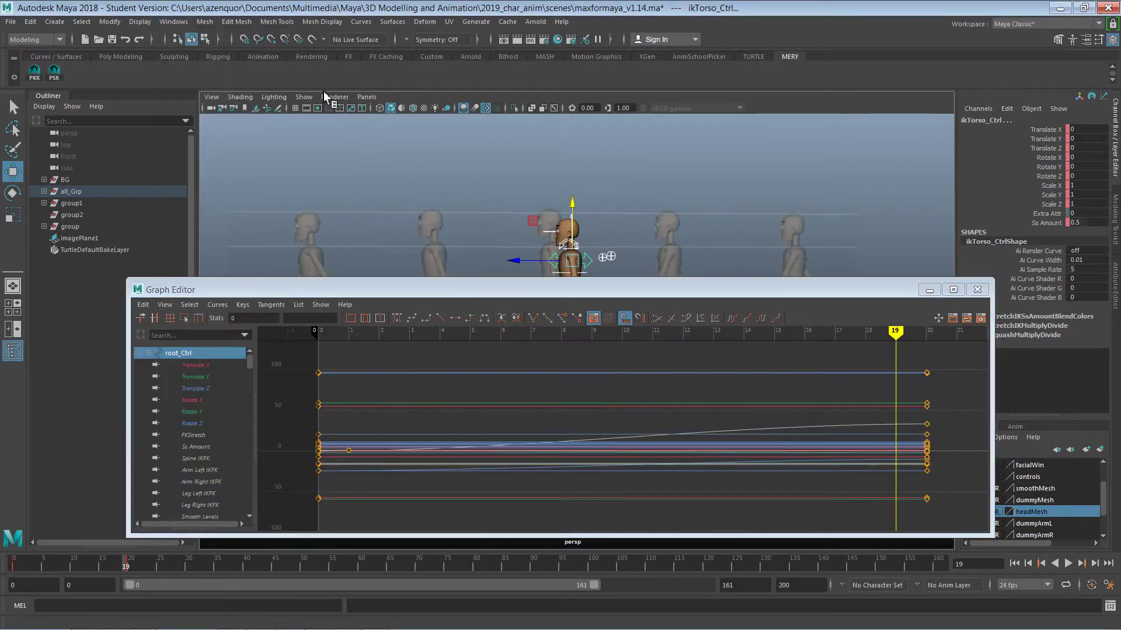
Apply stepped tangents to all of the rig's keys in the Graph Editor and scrub past frame 20 to check the pose.
{"action": "left_click_drag", "start_coordinate": [957, 343], "coordinate": [489, 542]}
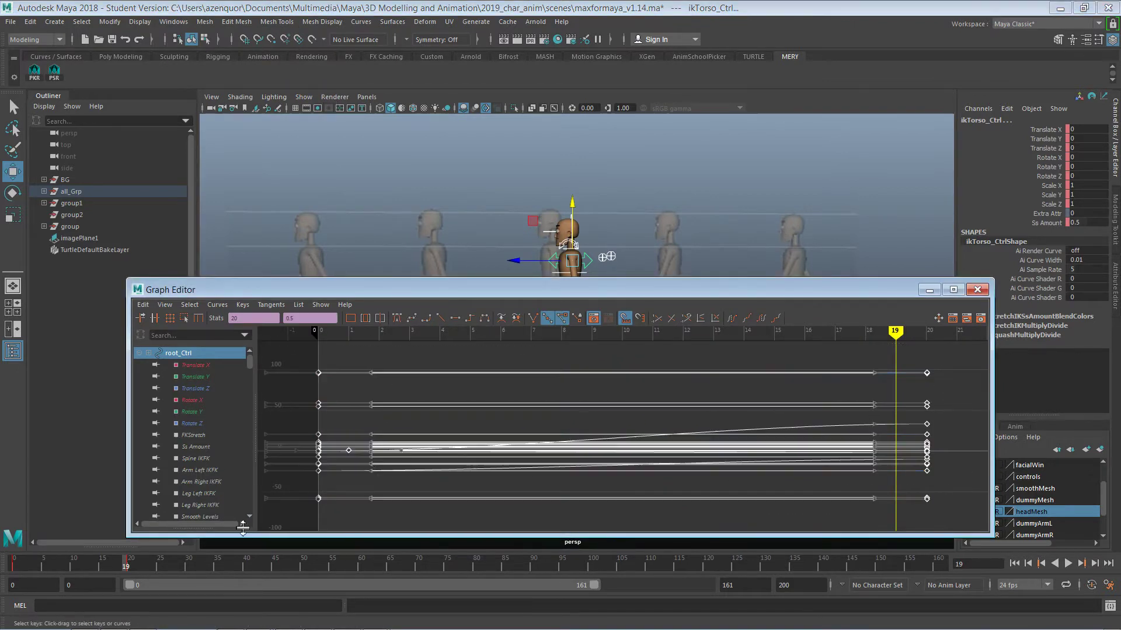
{"action": "left_click", "coordinate": [471, 320]}
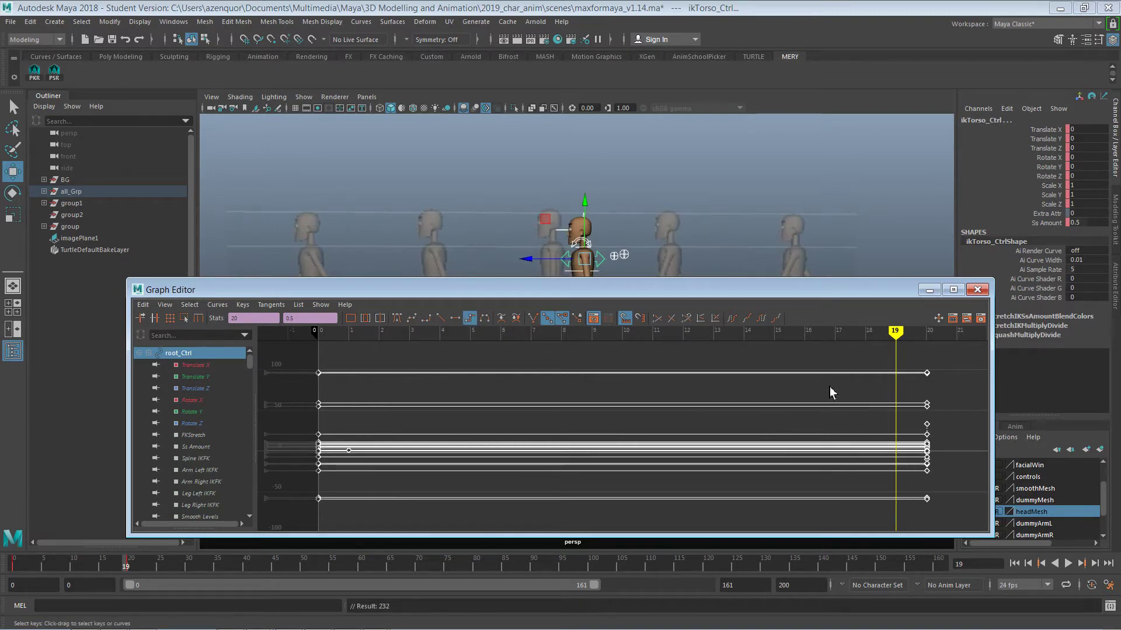
{"action": "left_click", "coordinate": [977, 290]}
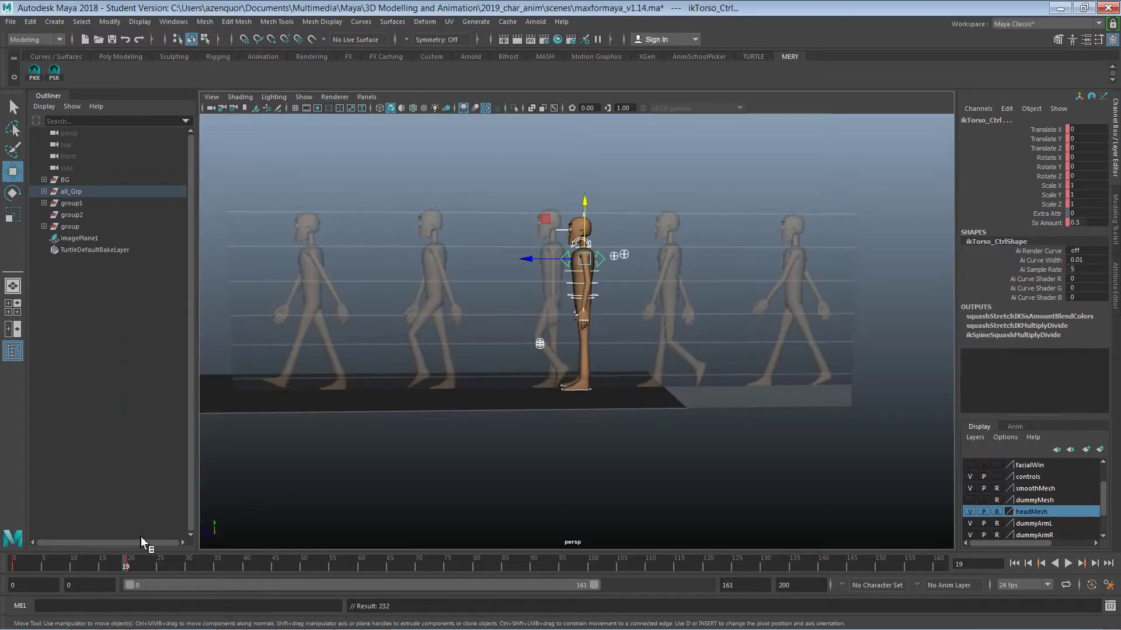
{"action": "mouse_move", "coordinate": [143, 564]}
{"action": "left_mouse_down"}
{"action": "mouse_move", "coordinate": [154, 578]}
{"action": "mouse_move", "coordinate": [44, 581]}
{"action": "mouse_move", "coordinate": [152, 579]}
{"action": "left_mouse_up"}
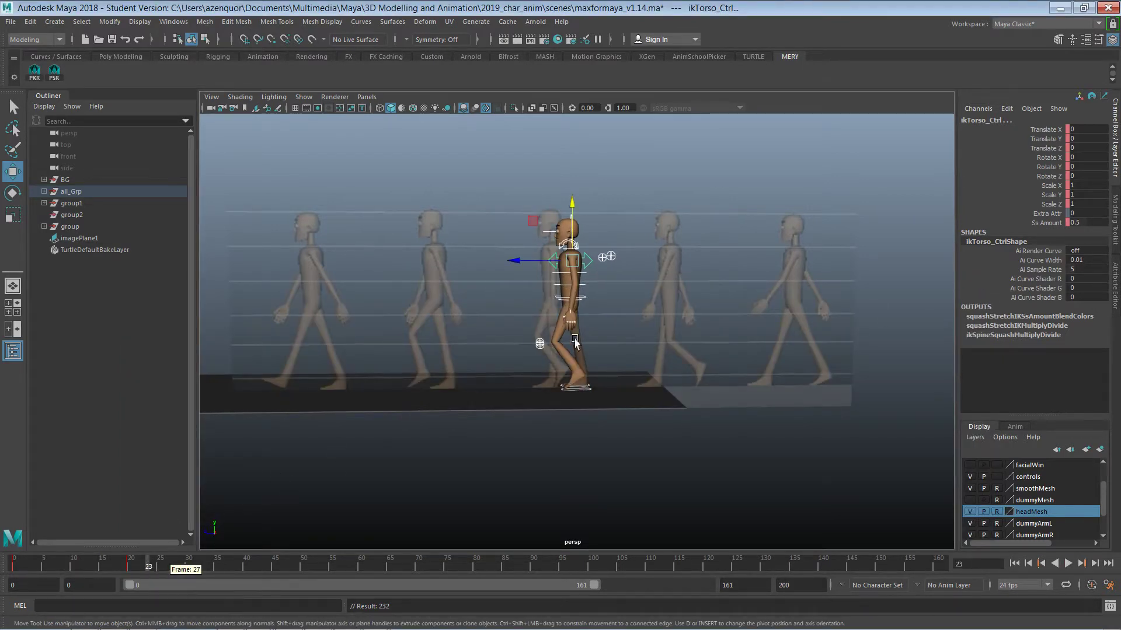
{"action": "scroll", "coordinate": [688, 313], "scroll_direction": "up", "scroll_amount": 10}
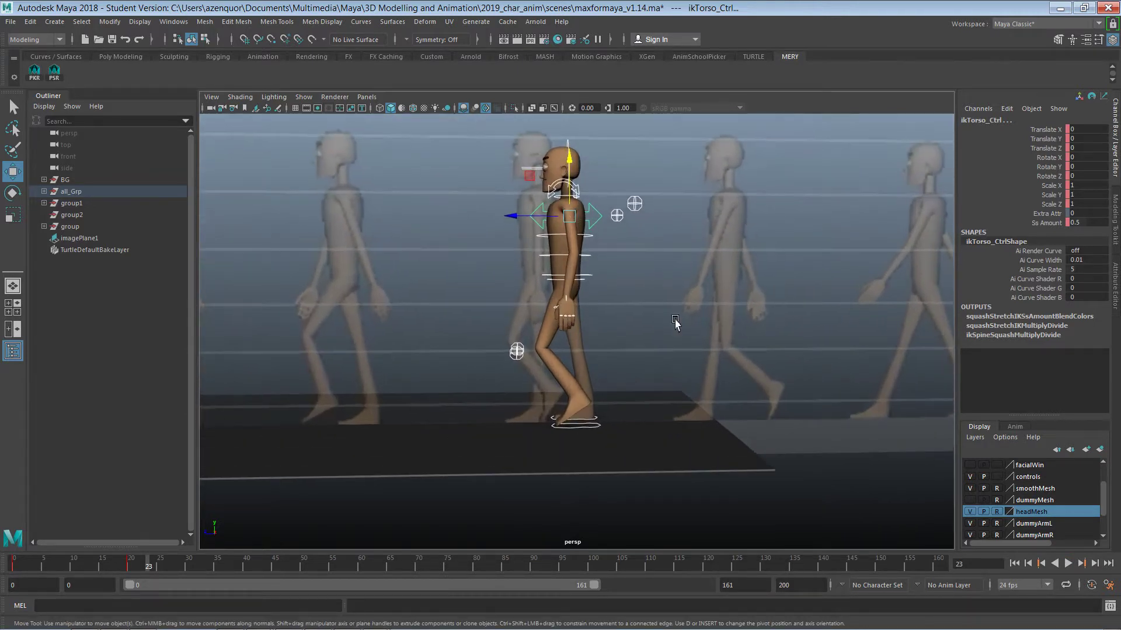
{"action": "scroll", "coordinate": [667, 313], "scroll_direction": "down", "scroll_amount": 3}
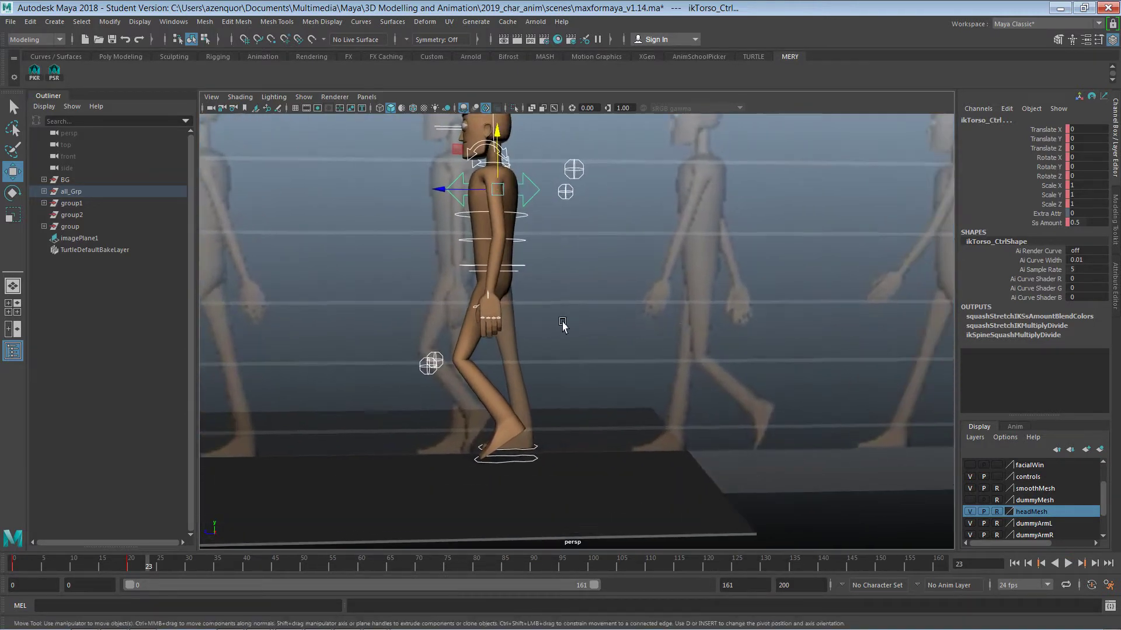
Adjust the root control's vertical position at frame 20, and set a key on all of the character's rig controls.
{"action": "left_click_drag", "start_coordinate": [143, 564], "coordinate": [130, 564]}
{"action": "left_click_drag", "start_coordinate": [550, 171], "coordinate": [550, 176]}
{"action": "key", "text": "ctrl+z"}
{"action": "left_click", "coordinate": [592, 314]}
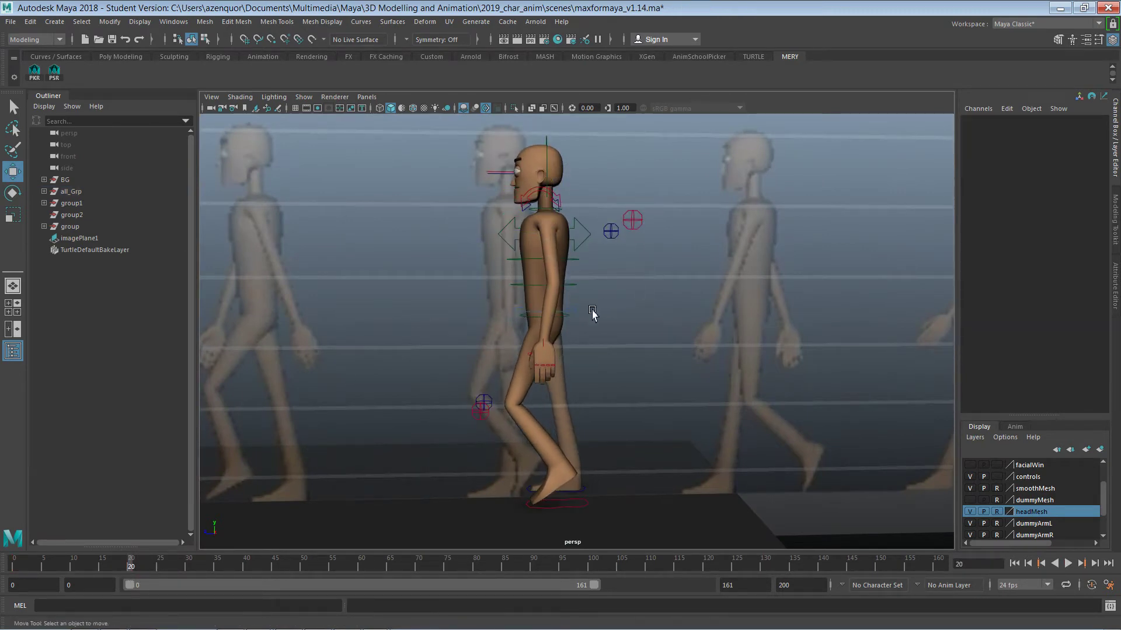
{"action": "left_click", "coordinate": [528, 312]}
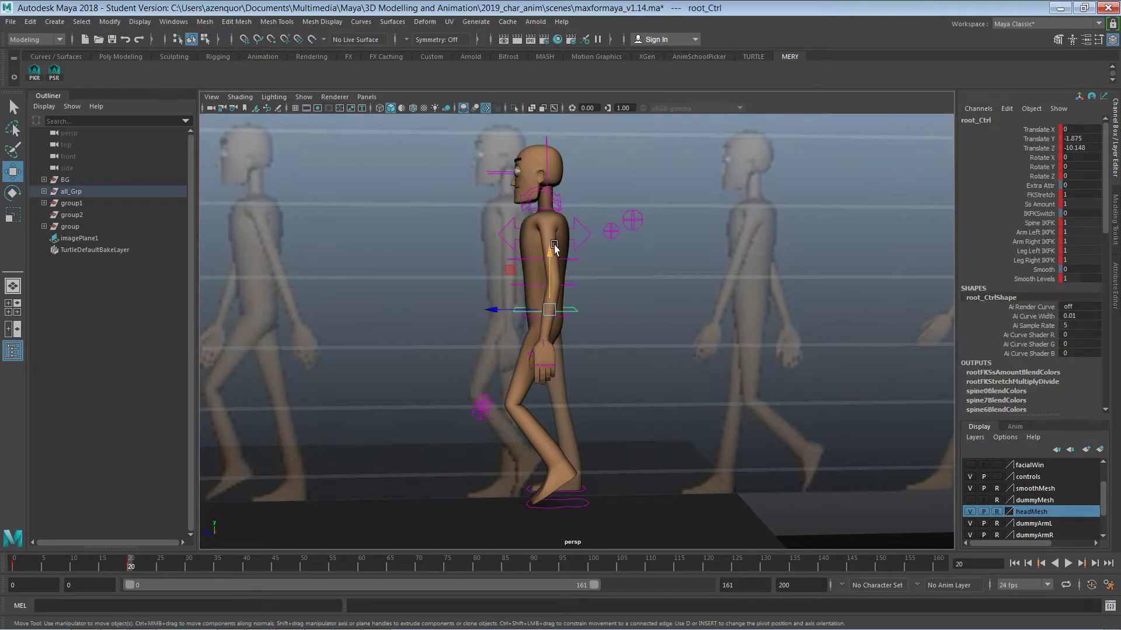
{"action": "left_click_drag", "start_coordinate": [554, 249], "coordinate": [553, 259]}
{"action": "middle_click_drag", "start_coordinate": [480, 357], "coordinate": [537, 322], "text": "alt"}
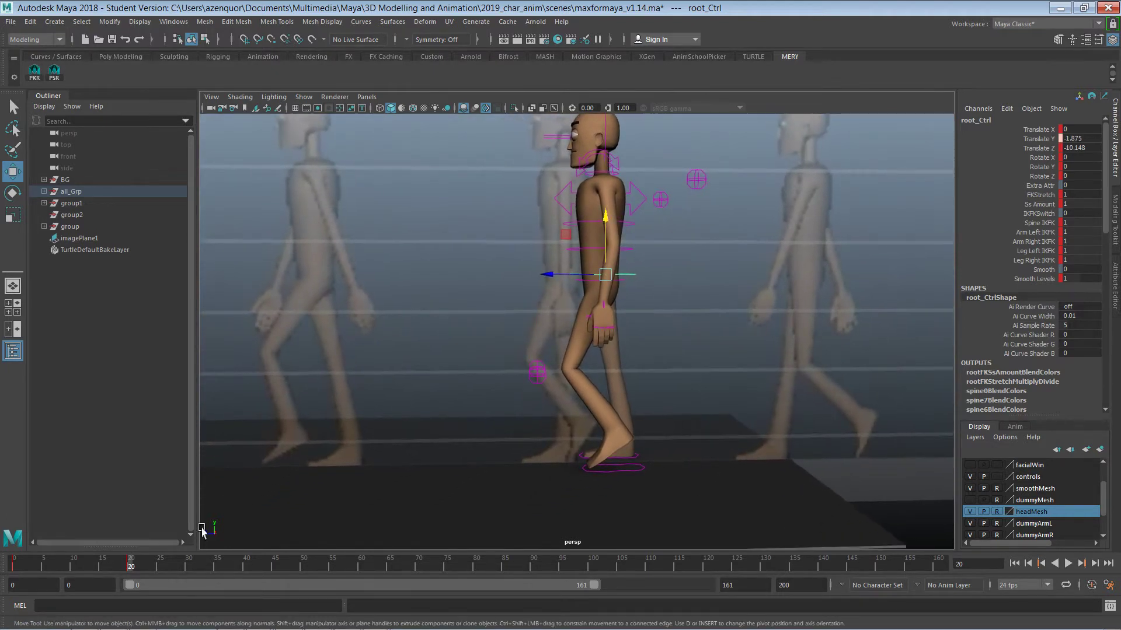
{"action": "scroll", "coordinate": [555, 212], "scroll_direction": "down", "scroll_amount": 2}
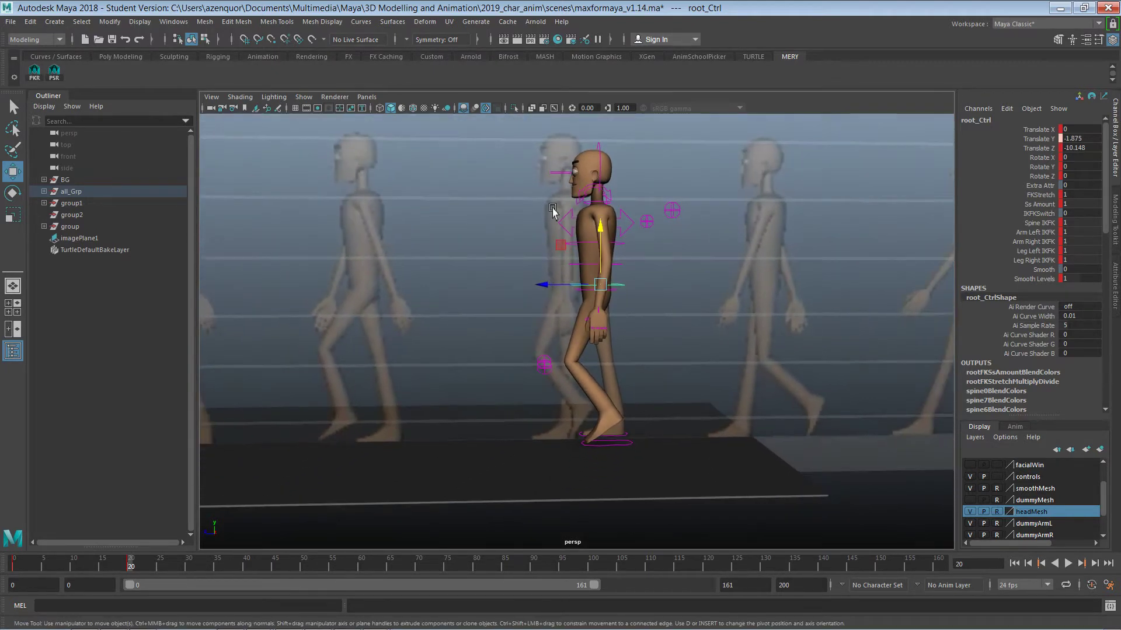
{"action": "left_click_drag", "start_coordinate": [528, 139], "coordinate": [689, 446]}
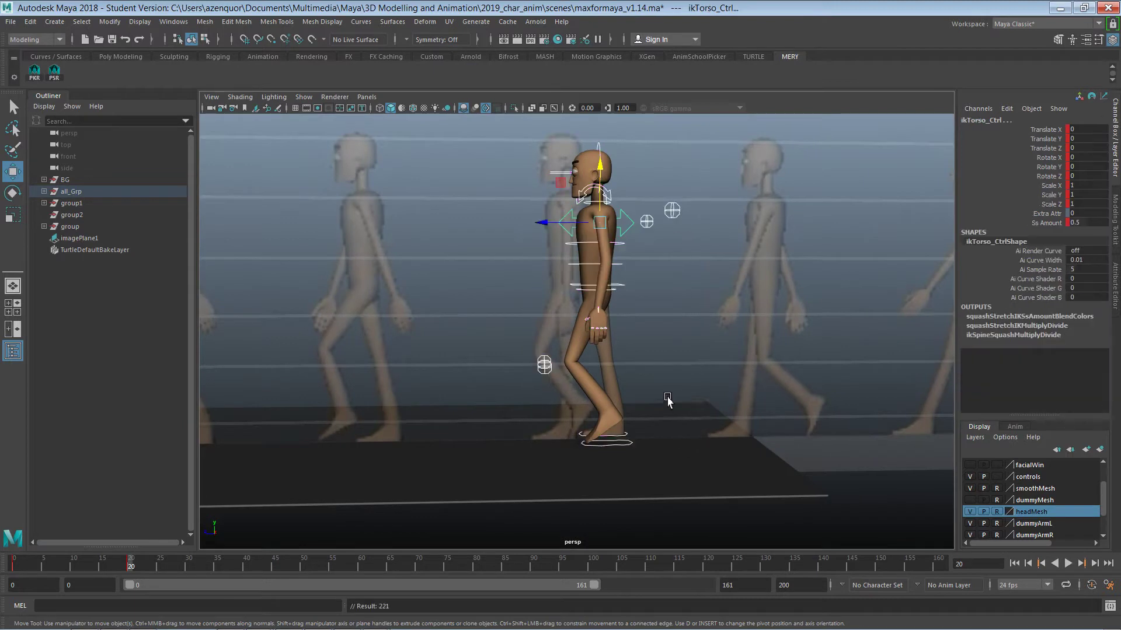
At frame 40, move the left foot control forward to about -10.8 in Translate Z, and try raising it.
{"action": "left_click", "coordinate": [246, 566]}
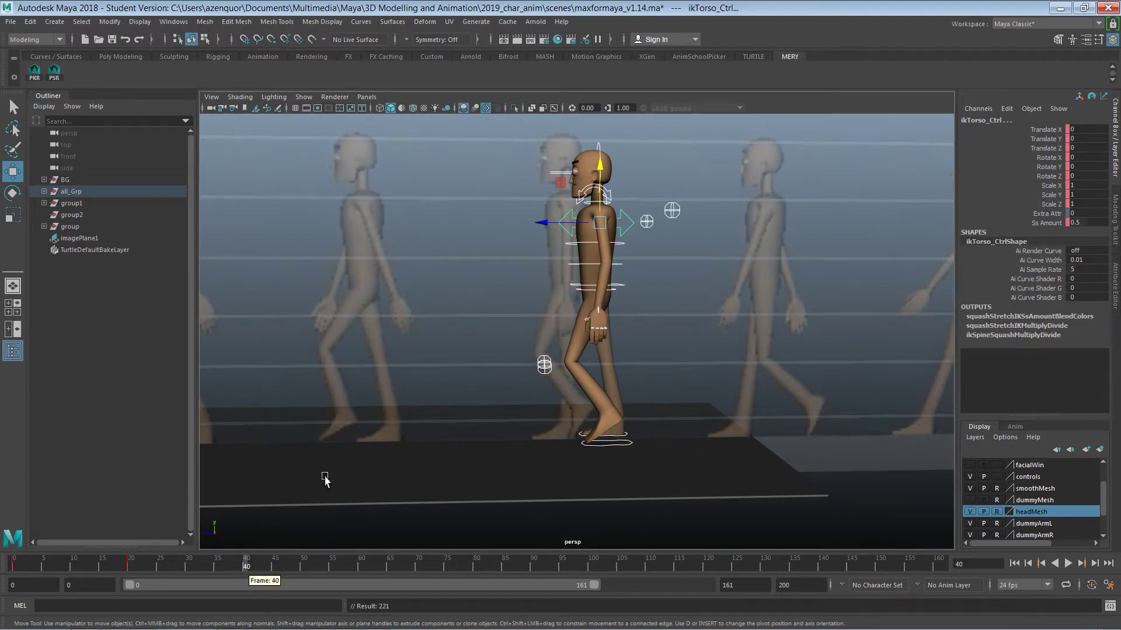
{"action": "scroll", "coordinate": [768, 309], "scroll_direction": "down", "scroll_amount": 4}
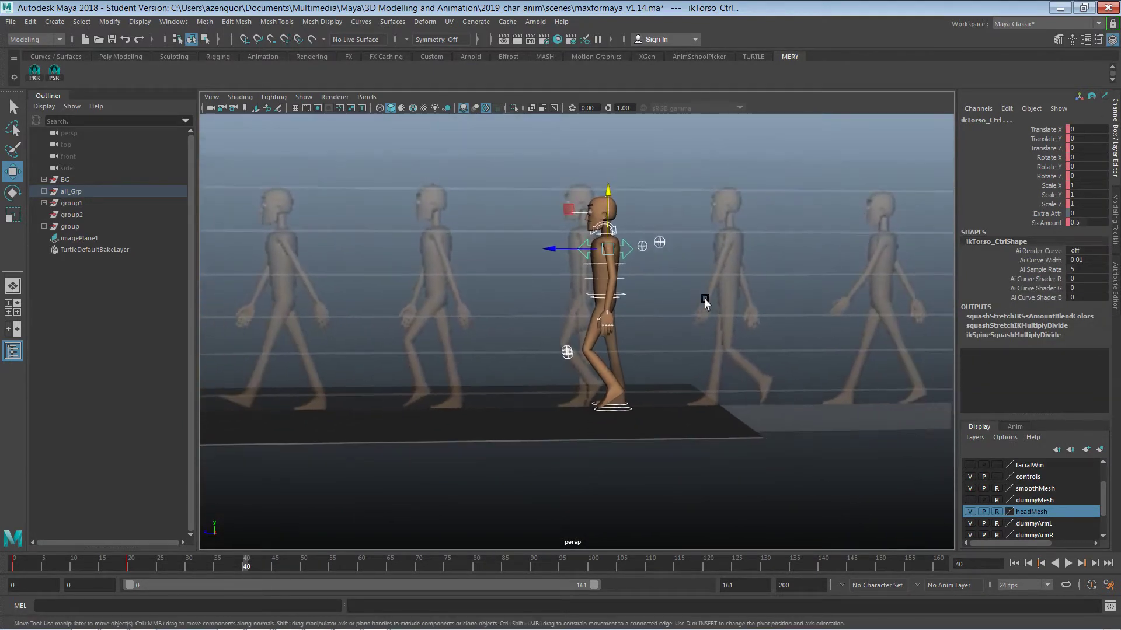
{"action": "scroll", "coordinate": [742, 329], "scroll_direction": "up", "scroll_amount": 4}
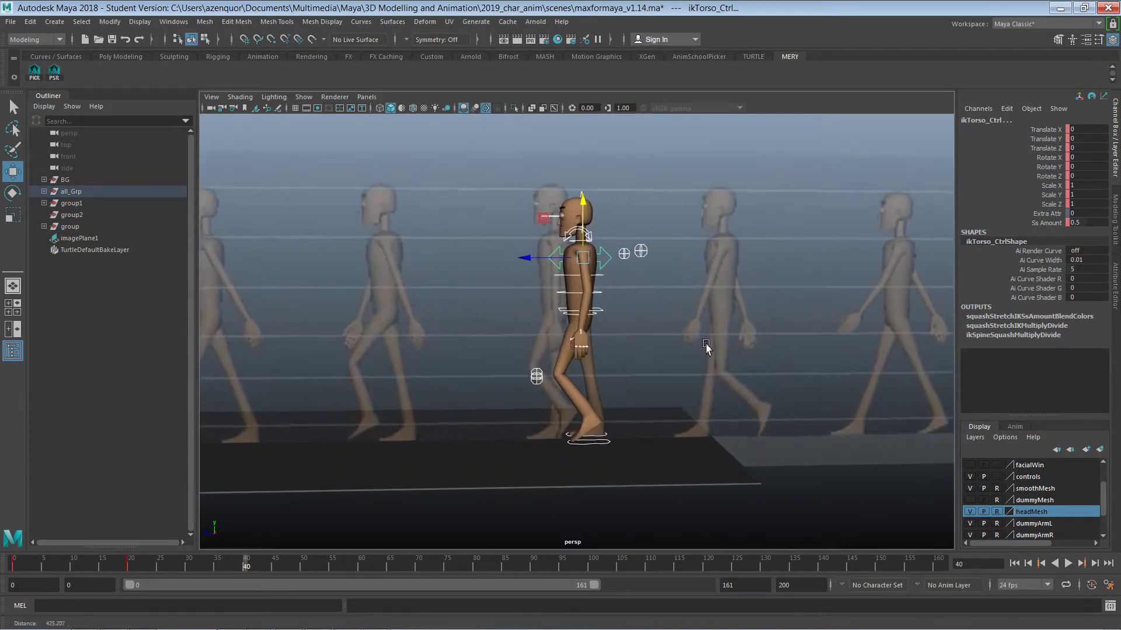
{"action": "left_click", "coordinate": [723, 340]}
{"action": "left_click", "coordinate": [637, 446]}
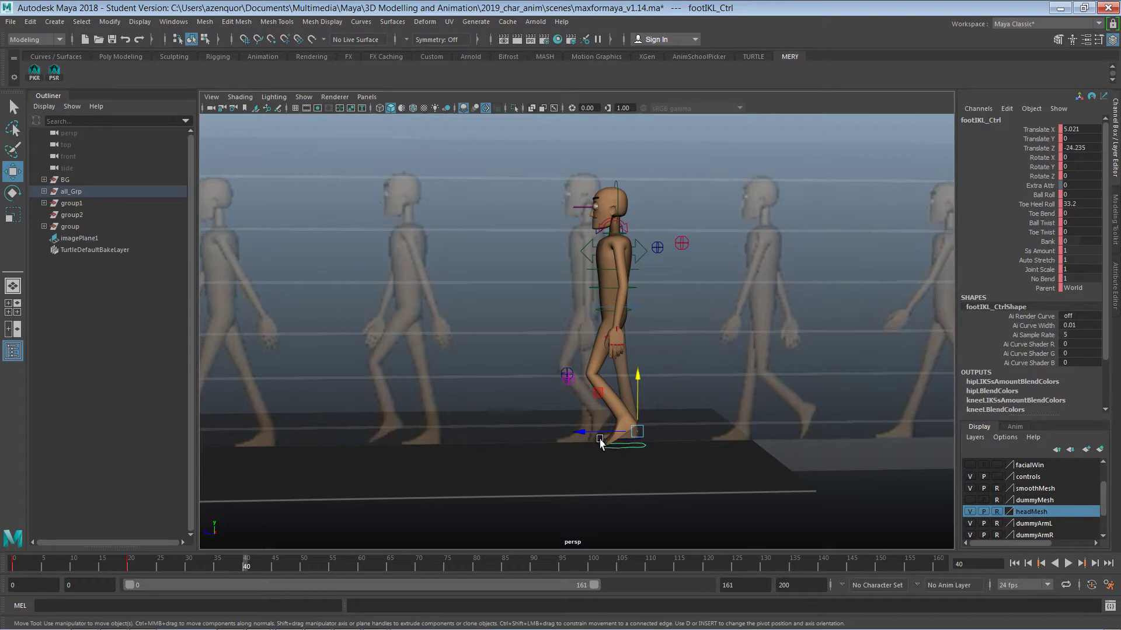
{"action": "left_click_drag", "start_coordinate": [600, 441], "coordinate": [576, 431]}
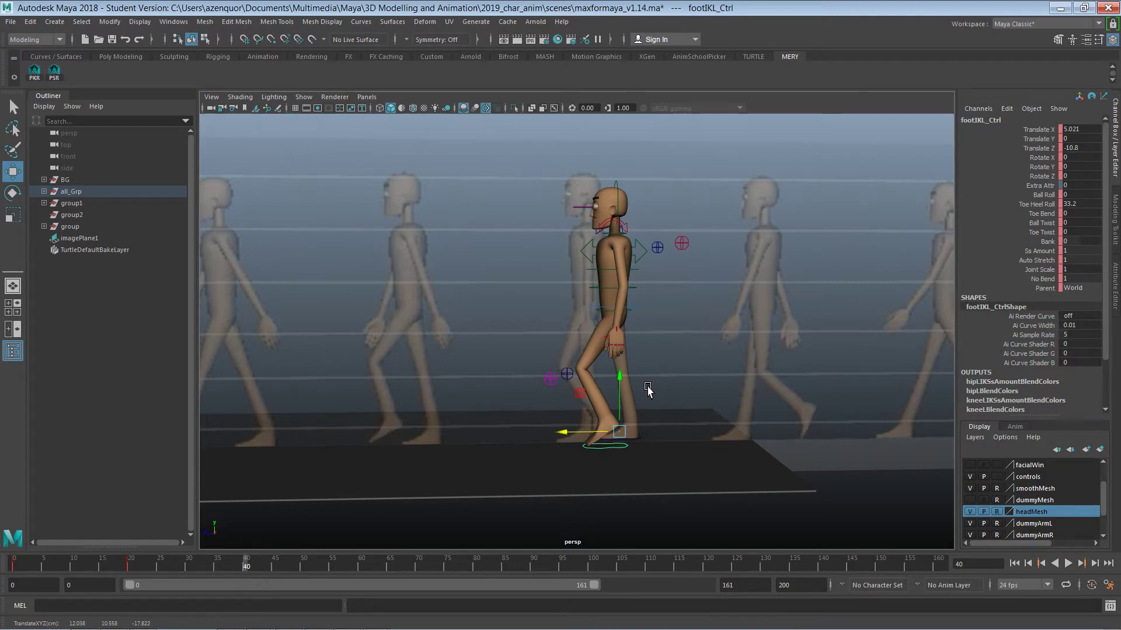
{"action": "left_click_drag", "start_coordinate": [613, 387], "coordinate": [618, 354]}
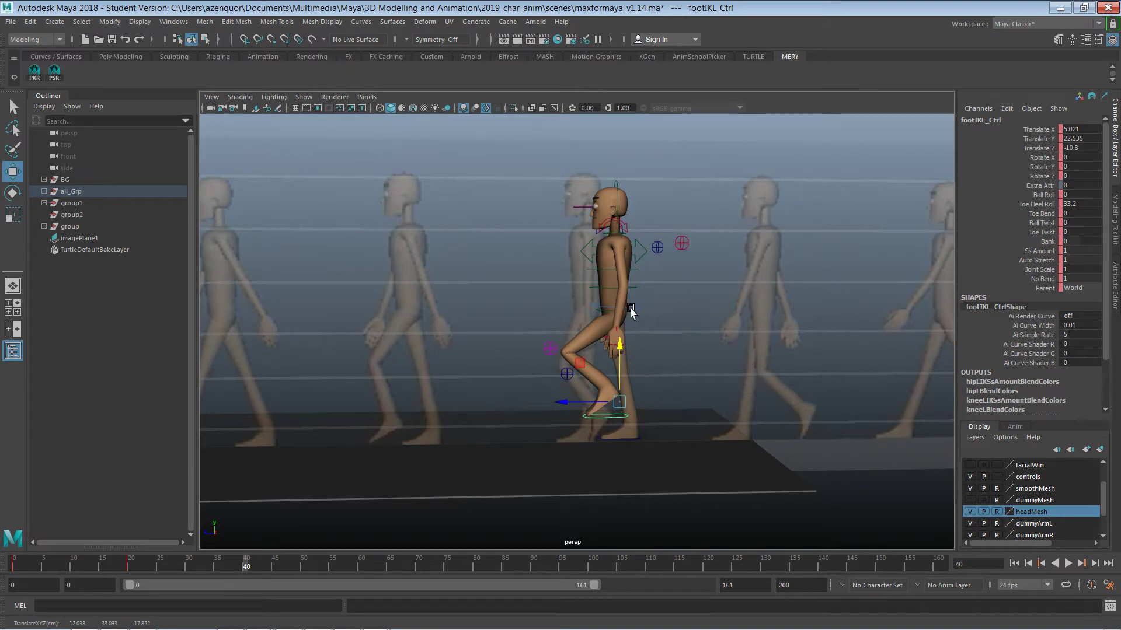
{"action": "key", "text": "ctrl+z"}
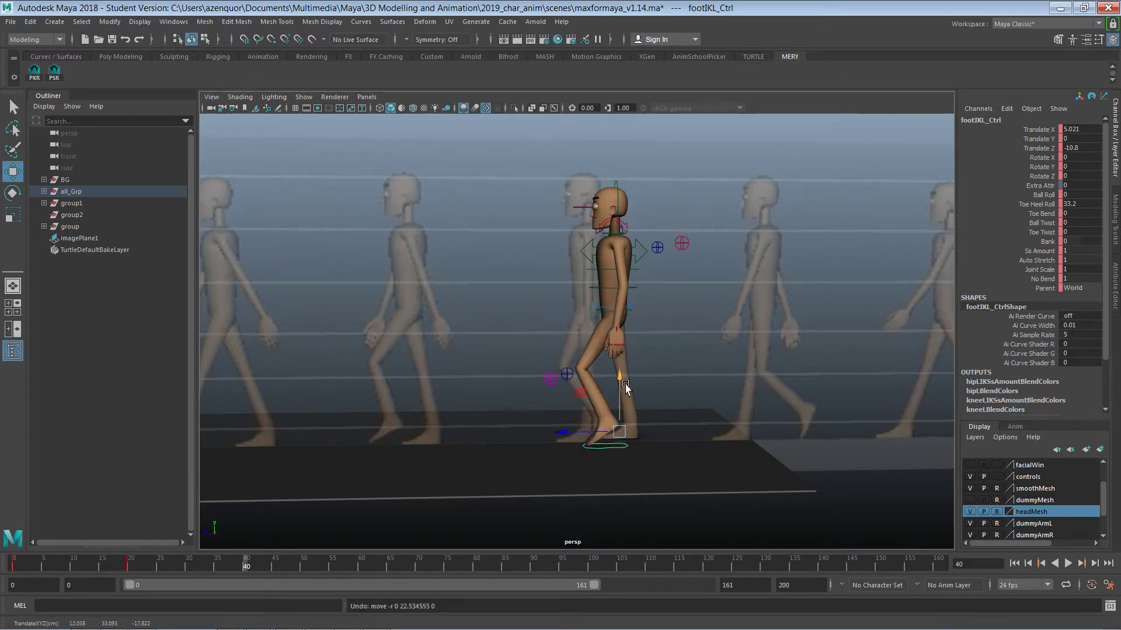
Move the root control to about Translate Y -2.744 and Z -5.776, and the left foot control to about Translate Z -4.277.
{"action": "left_click", "coordinate": [636, 306]}
{"action": "left_click_drag", "start_coordinate": [590, 308], "coordinate": [612, 276]}
{"action": "left_click", "coordinate": [606, 458]}
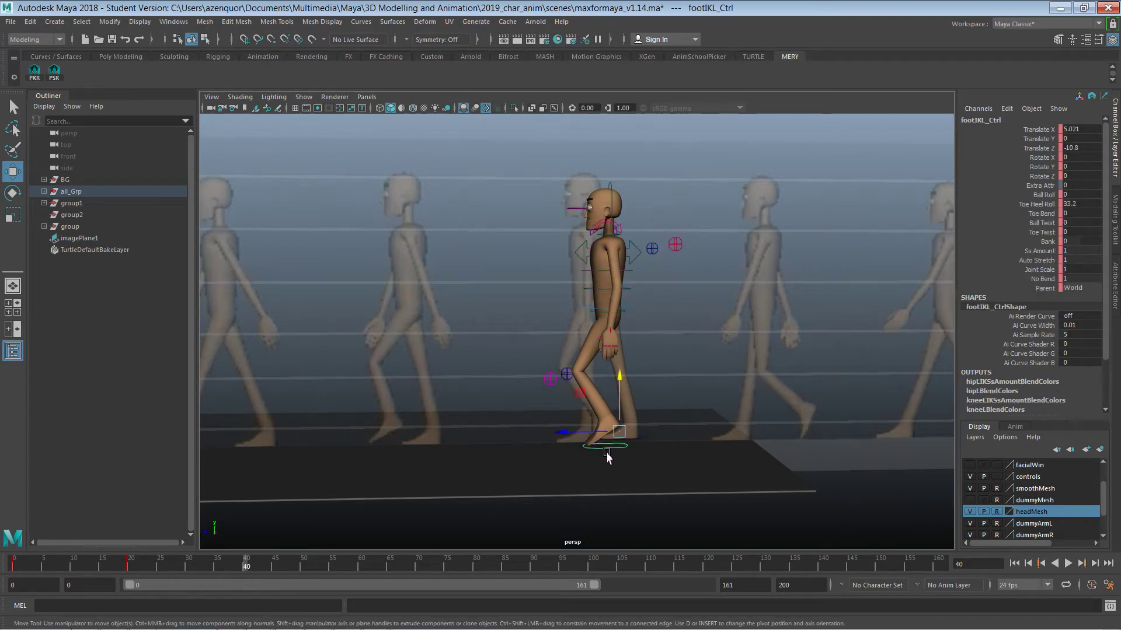
{"action": "left_click_drag", "start_coordinate": [598, 430], "coordinate": [588, 431]}
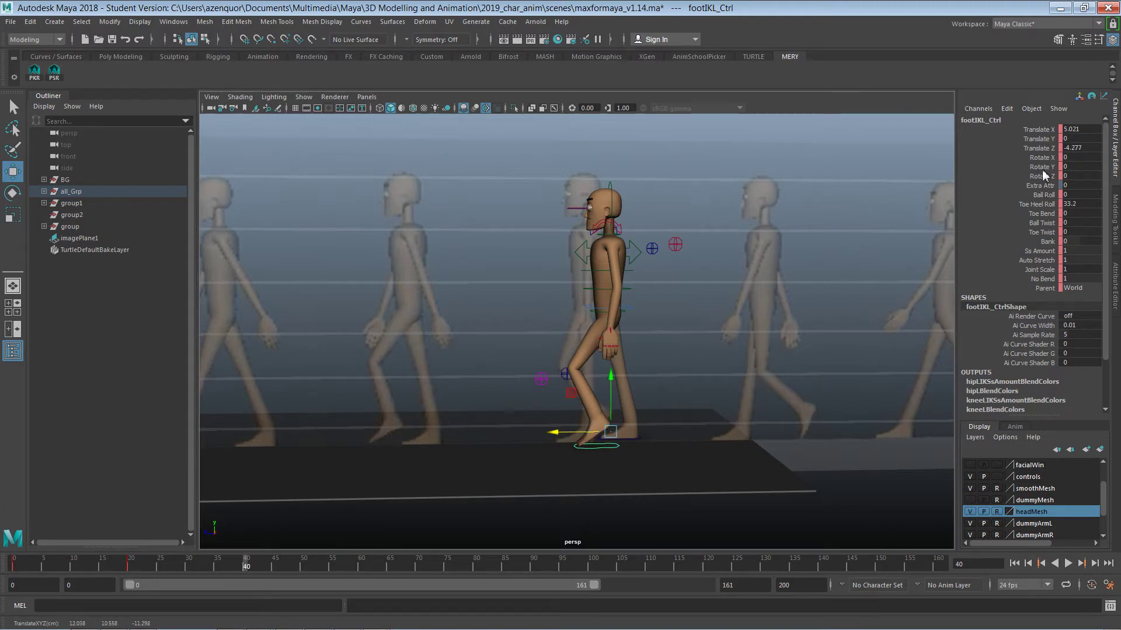
Raise the left foot control to about 4.782 in Translate Y and move it forward to about 5.682 in Translate Z.
{"action": "left_click", "coordinate": [1039, 138]}
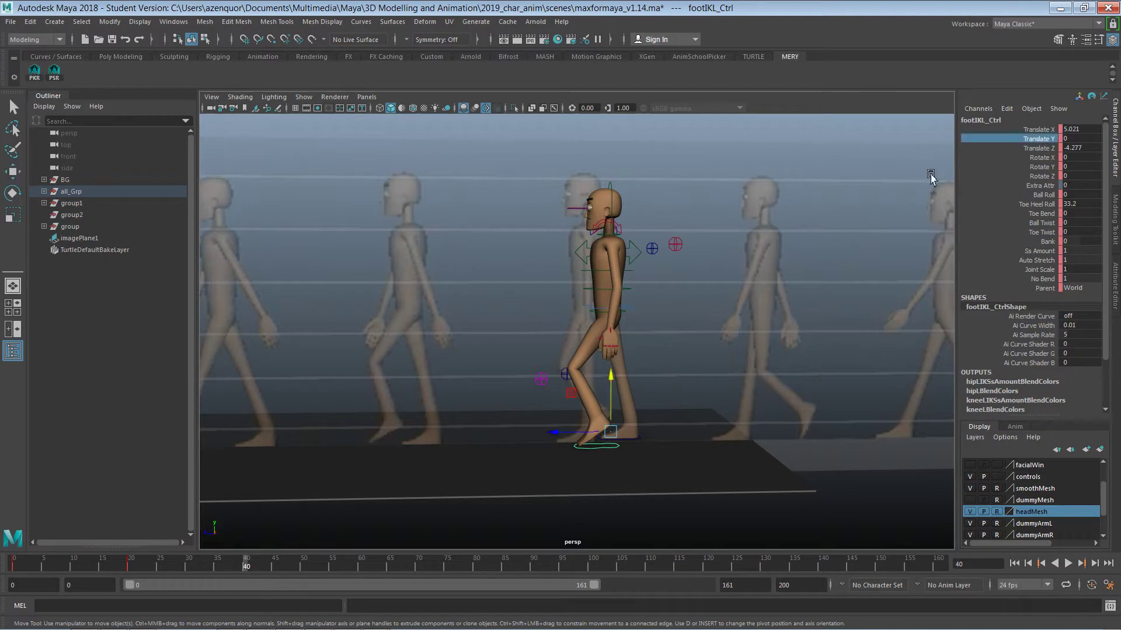
{"action": "middle_click_drag", "start_coordinate": [657, 292], "coordinate": [585, 427]}
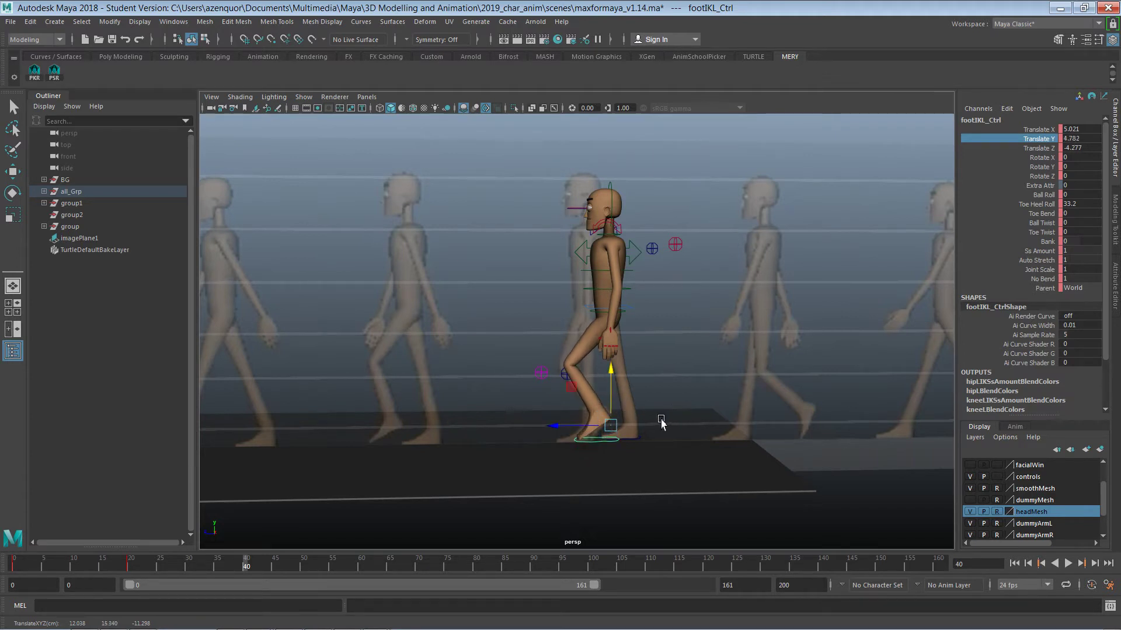
{"action": "left_click_drag", "start_coordinate": [623, 423], "coordinate": [571, 425]}
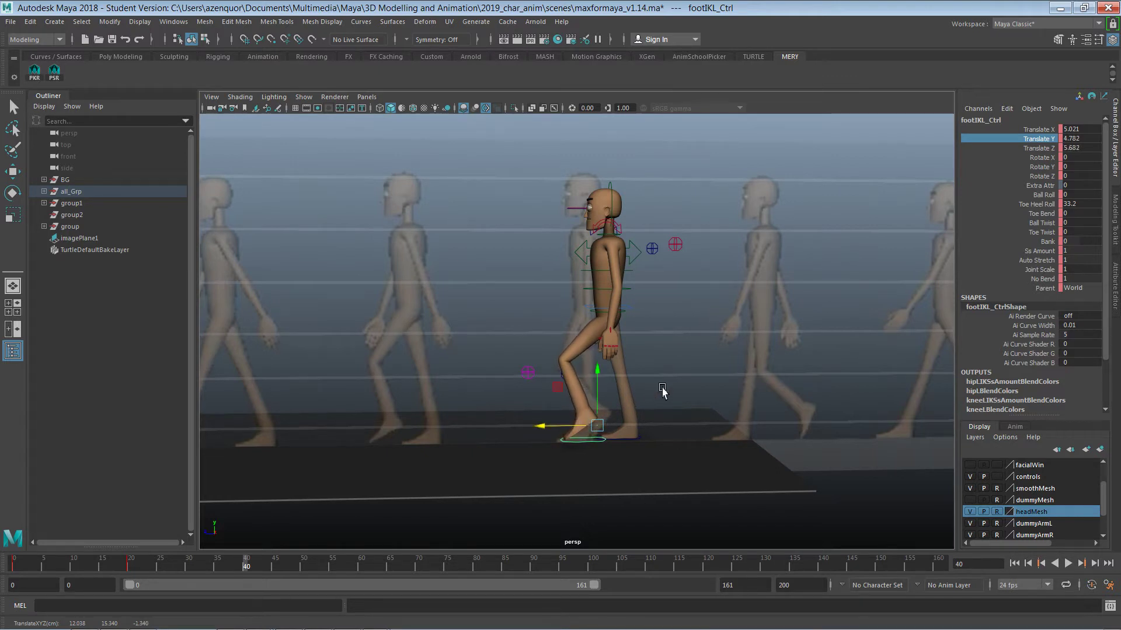
Select all of the character's rig controls and set a key on them at frame 40.
{"action": "left_click_drag", "start_coordinate": [701, 377], "coordinate": [695, 368], "text": "alt"}
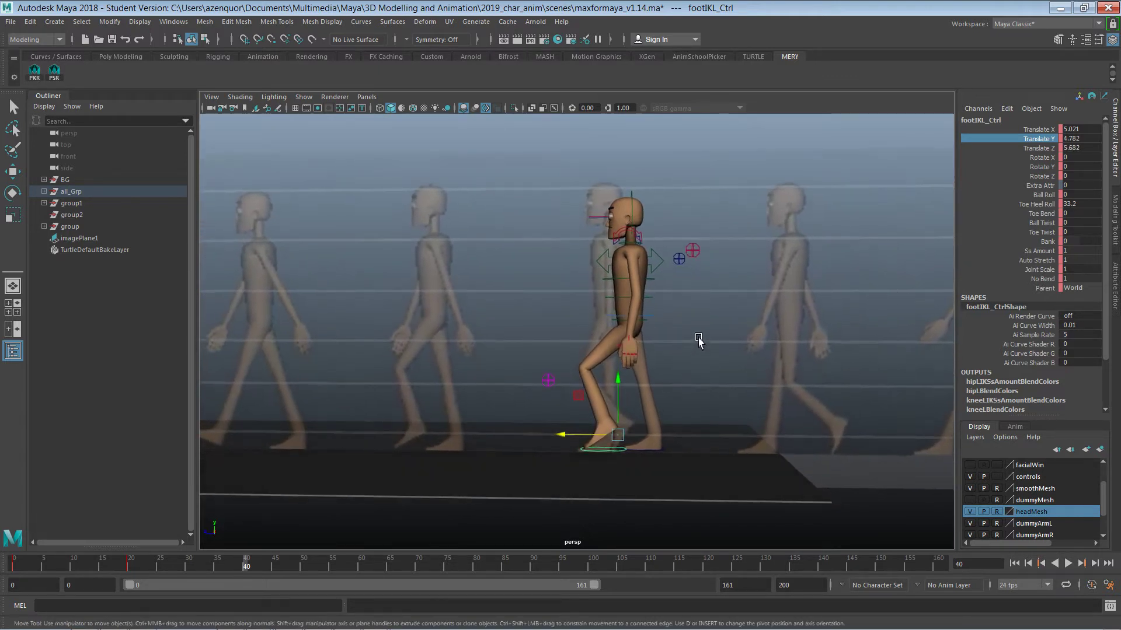
{"action": "left_click_drag", "start_coordinate": [733, 159], "coordinate": [502, 504]}
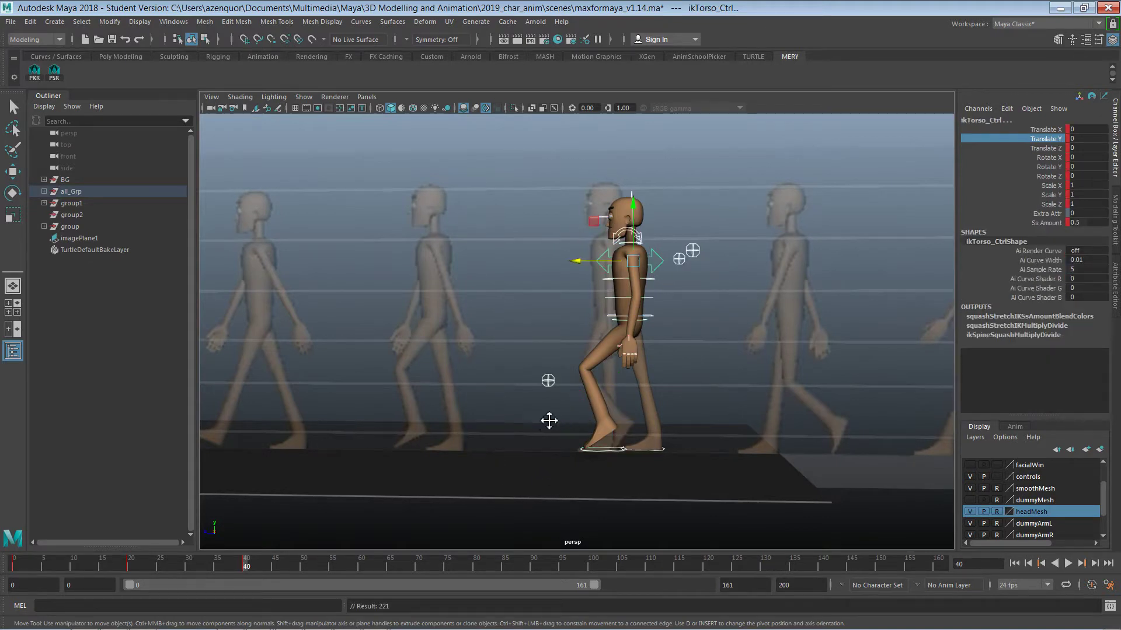
{"action": "middle_click_drag", "start_coordinate": [546, 421], "coordinate": [517, 404], "text": "alt"}
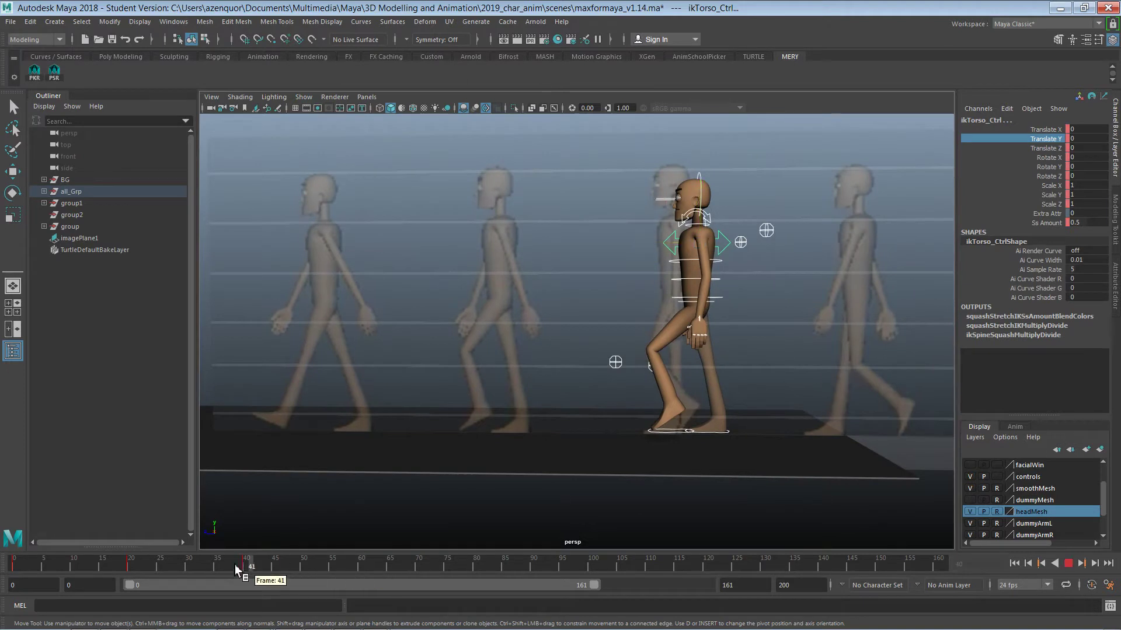
Go to frame 60 and try moving the left foot control forward to about 28.034 in Translate Z.
{"action": "left_click_drag", "start_coordinate": [234, 565], "coordinate": [362, 578]}
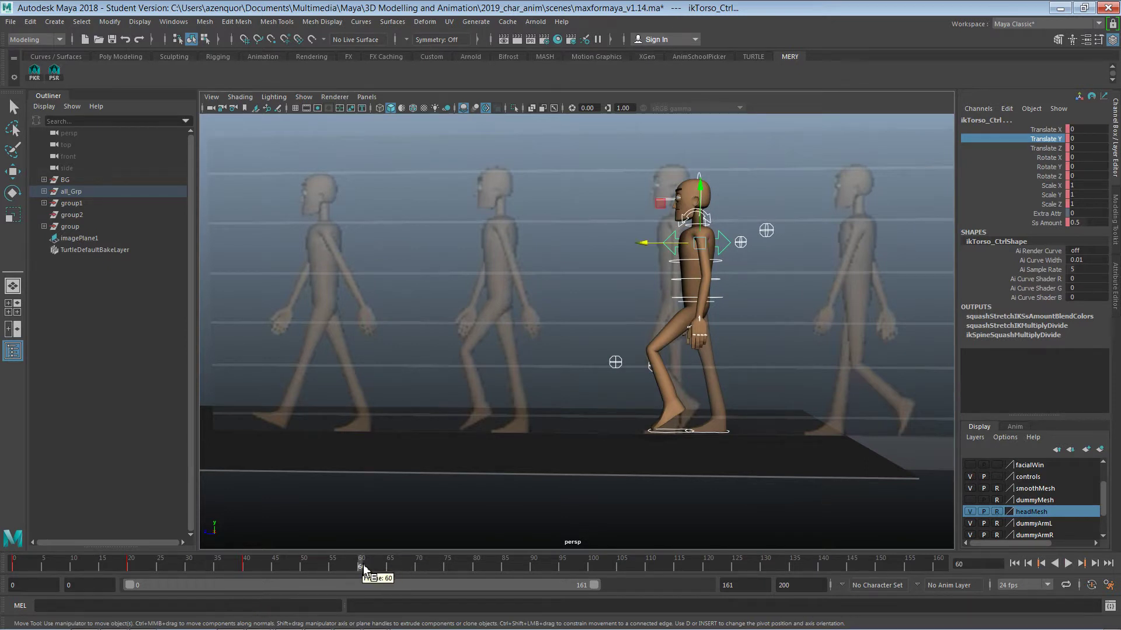
{"action": "left_click", "coordinate": [759, 326]}
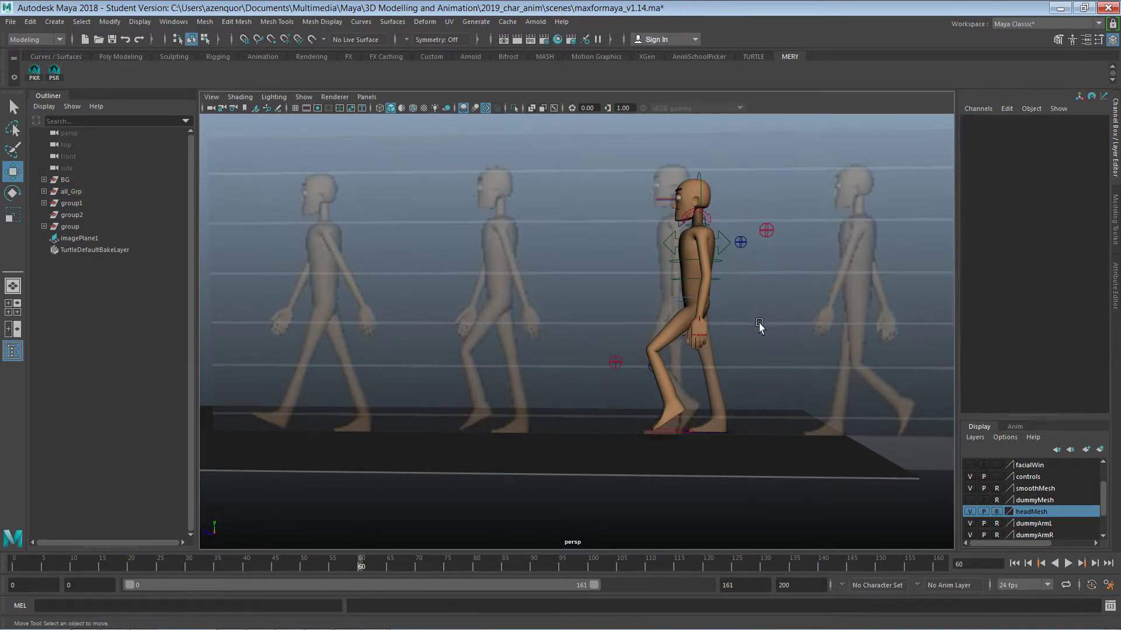
{"action": "left_click", "coordinate": [719, 303]}
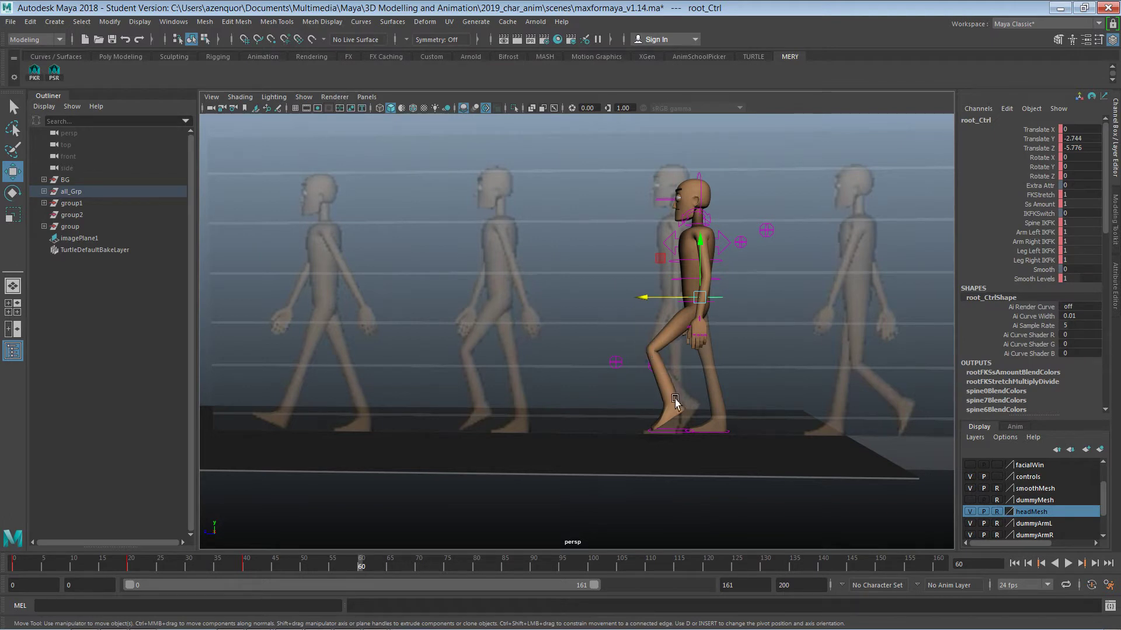
{"action": "left_click", "coordinate": [770, 389]}
{"action": "left_click", "coordinate": [668, 434]}
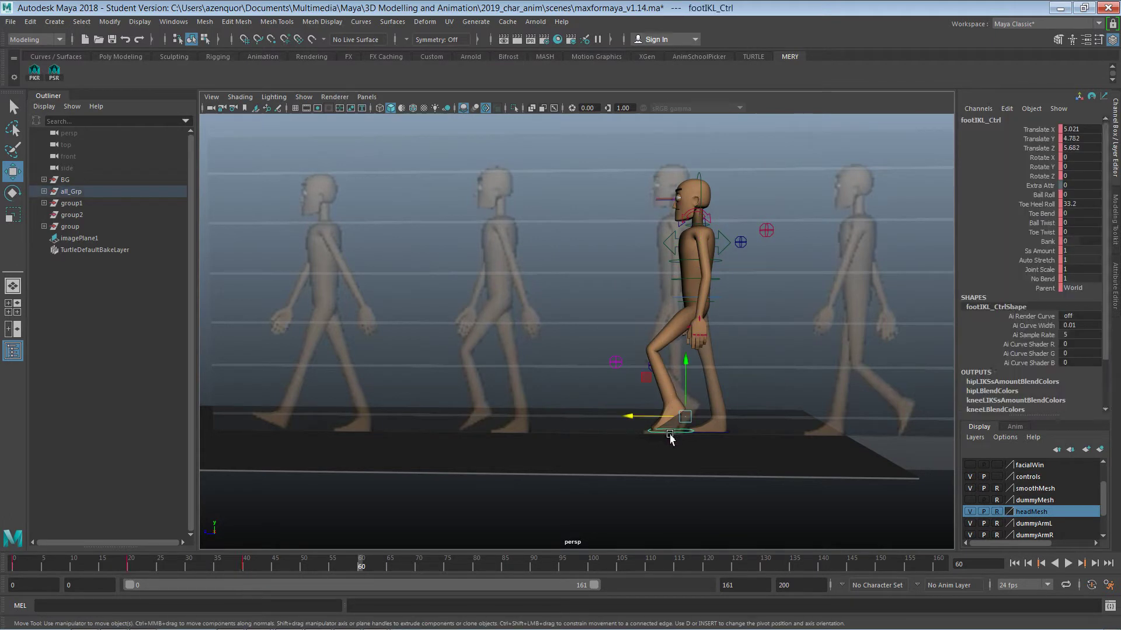
{"action": "left_click_drag", "start_coordinate": [637, 418], "coordinate": [617, 411]}
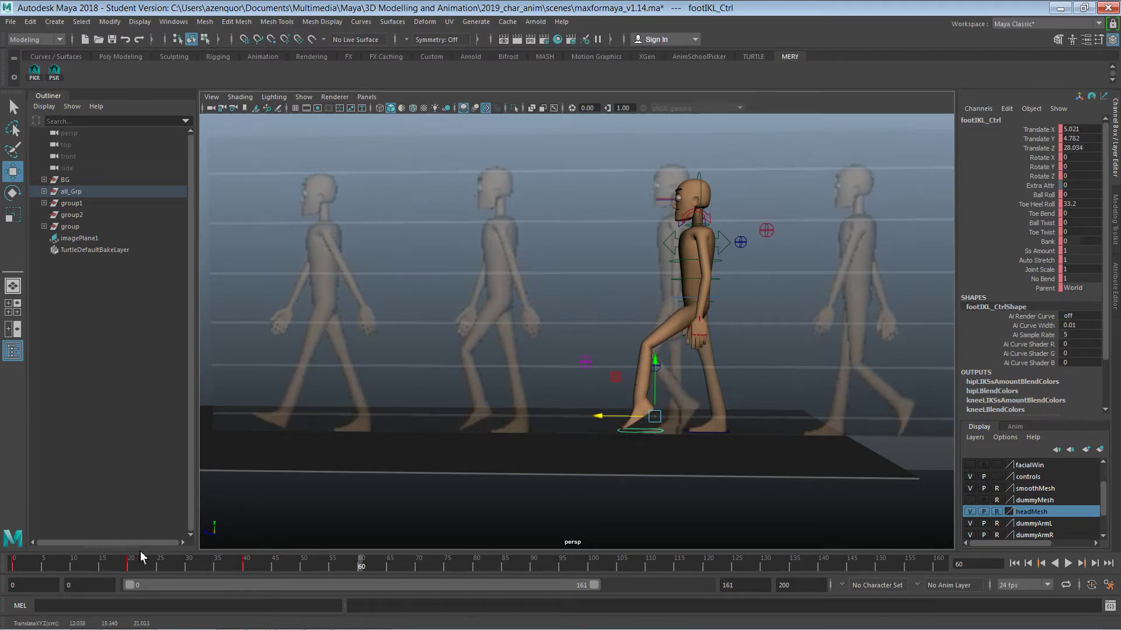
Scrub back through the earlier poses to frame 20 and move the root control back to about -17.94 in Translate Z.
{"action": "left_click", "coordinate": [56, 564]}
{"action": "left_click_drag", "start_coordinate": [56, 564], "coordinate": [178, 580]}
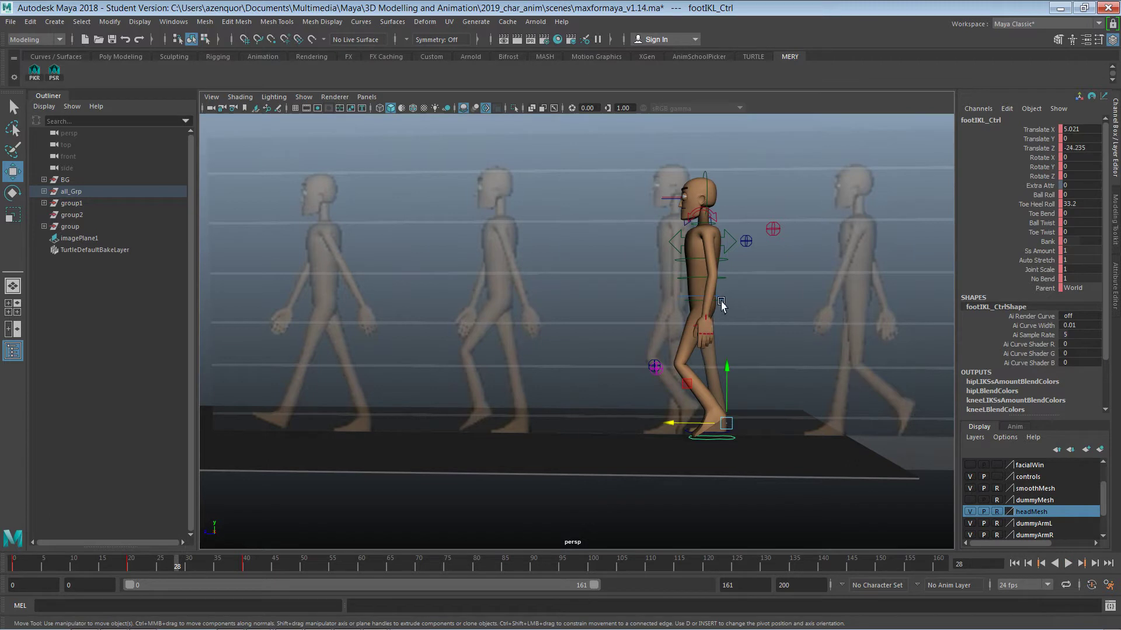
{"action": "left_click_drag", "start_coordinate": [175, 571], "coordinate": [131, 571]}
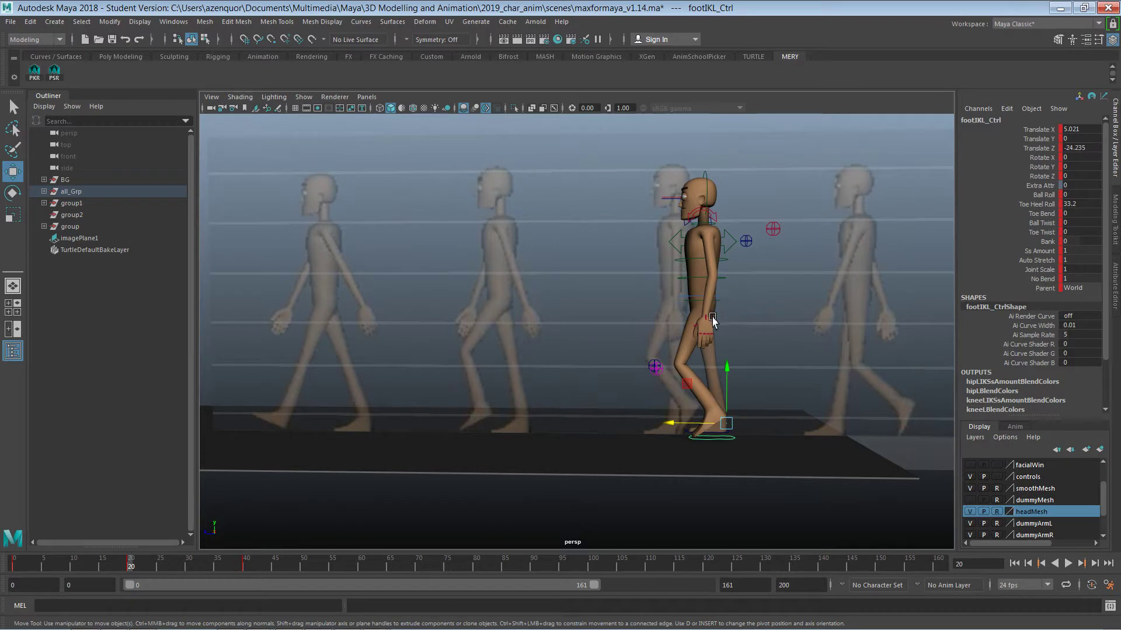
{"action": "left_click", "coordinate": [720, 300]}
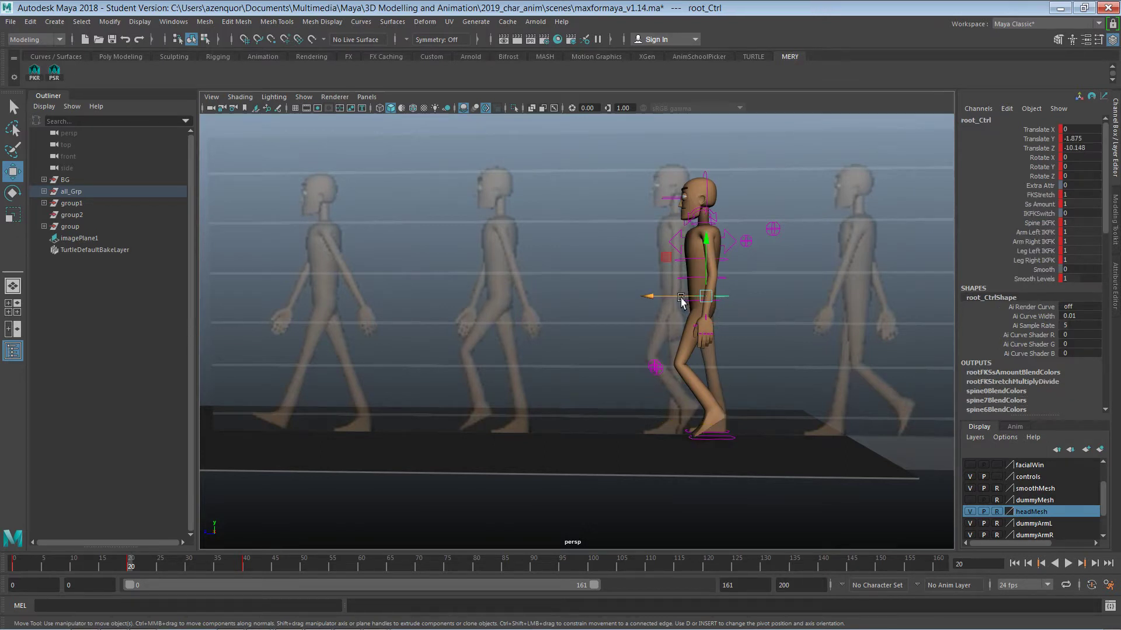
{"action": "left_click_drag", "start_coordinate": [680, 301], "coordinate": [691, 301]}
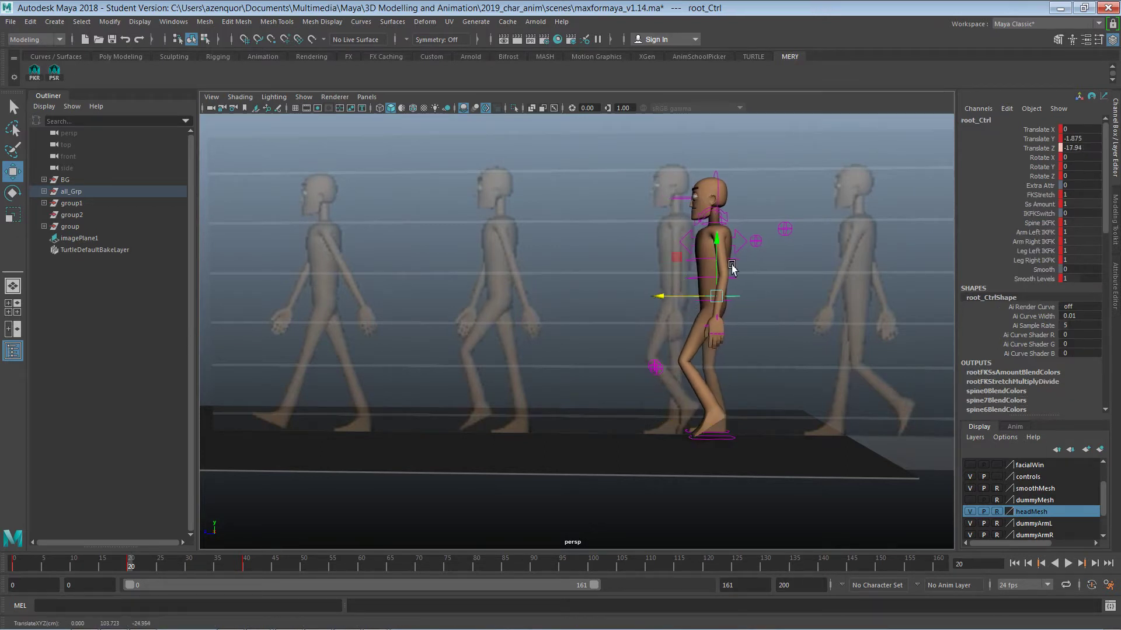
Raise the root control to about -0.579 in Translate Y at frame 20, and key it at about -2.302 in Translate Z at frame 40.
{"action": "mouse_move", "coordinate": [719, 261]}
{"action": "left_mouse_down"}
{"action": "mouse_move", "coordinate": [718, 248]}
{"action": "mouse_move", "coordinate": [715, 279]}
{"action": "left_mouse_up"}
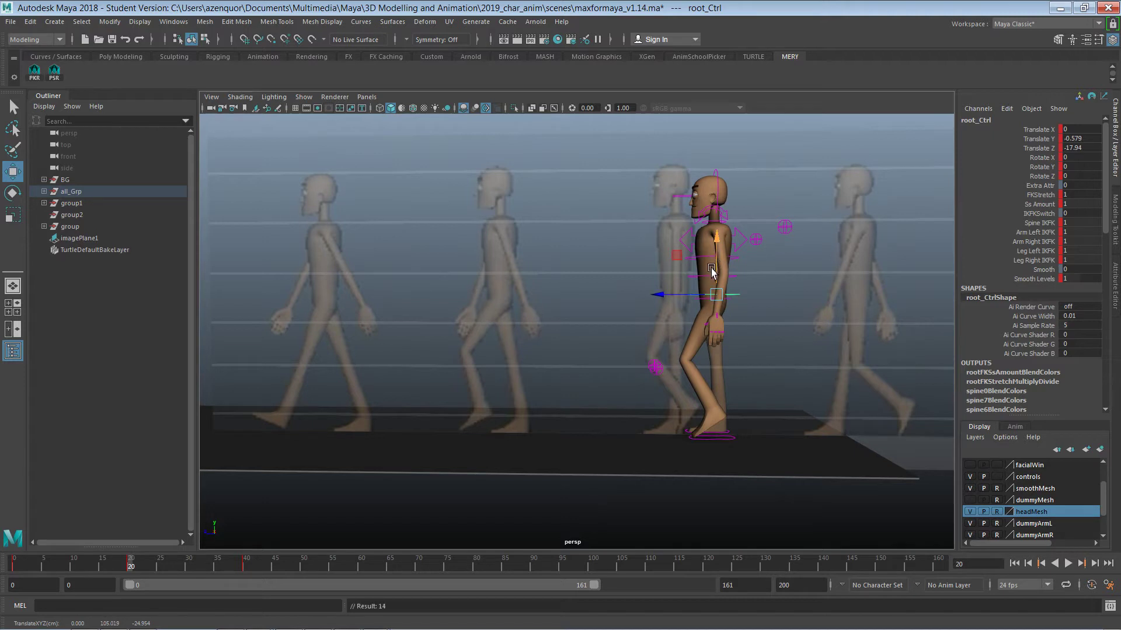
{"action": "left_click_drag", "start_coordinate": [156, 565], "coordinate": [246, 565]}
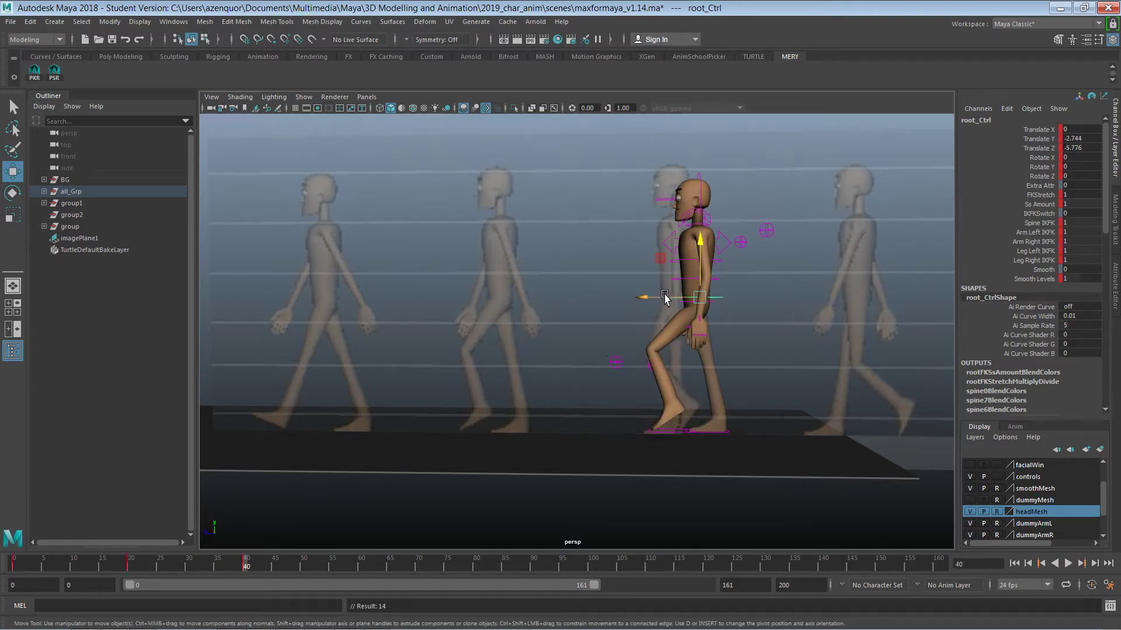
{"action": "left_click_drag", "start_coordinate": [671, 300], "coordinate": [665, 300]}
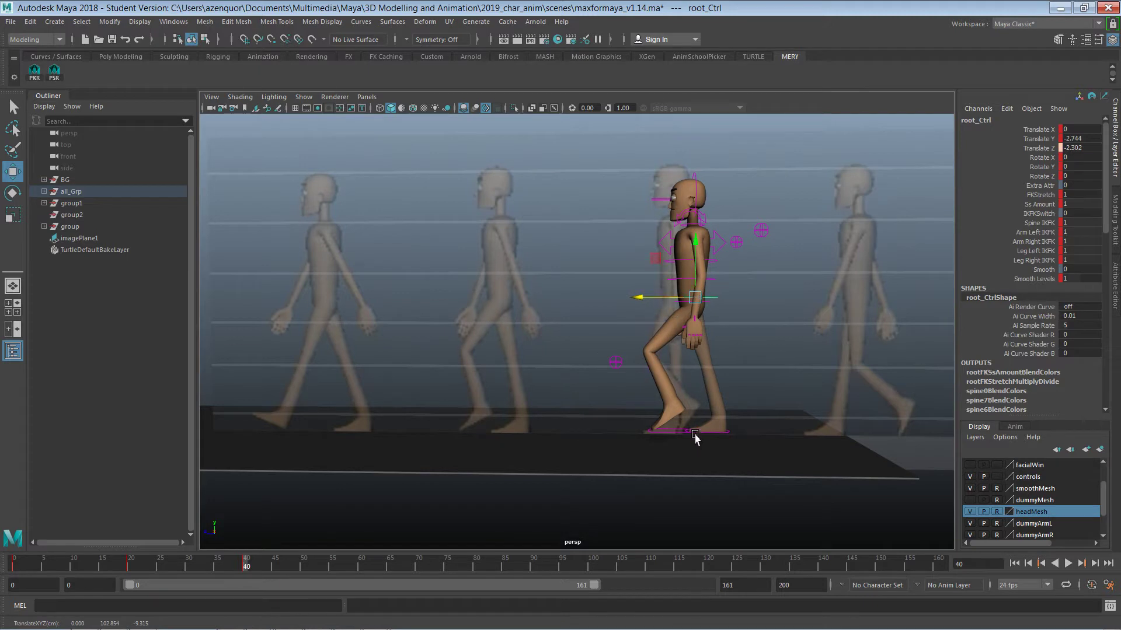
{"action": "key", "text": "s"}
Go to frame 60 and set the left foot control's Translate Y to 0.
{"action": "left_click_drag", "start_coordinate": [288, 569], "coordinate": [366, 572]}
{"action": "left_click", "coordinate": [361, 570]}
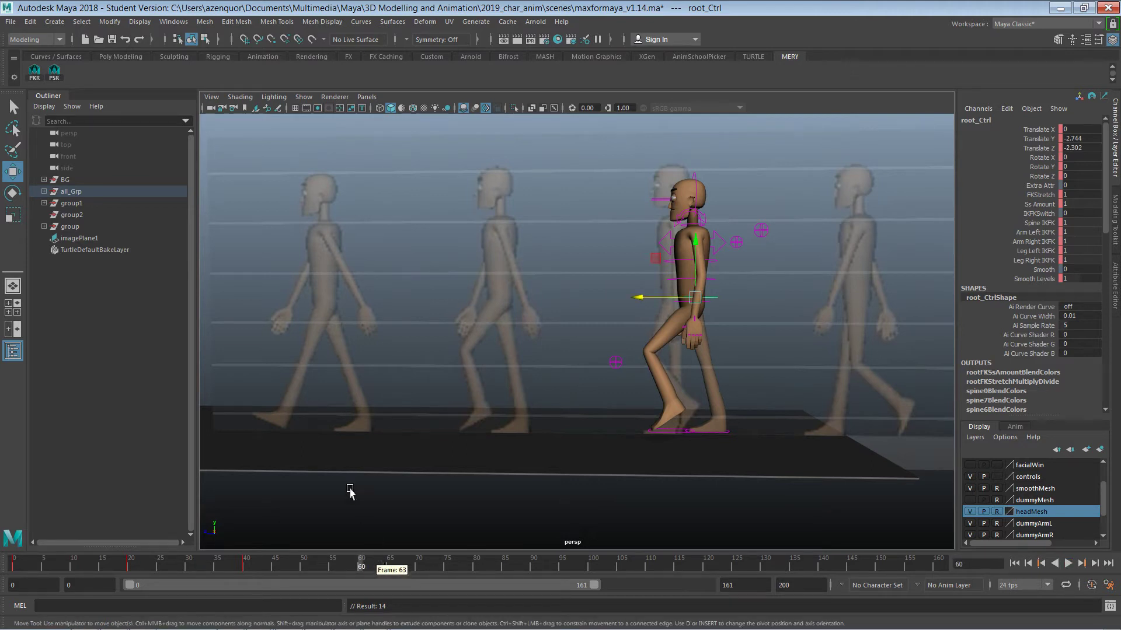
{"action": "left_click", "coordinate": [664, 451]}
{"action": "left_click", "coordinate": [671, 432]}
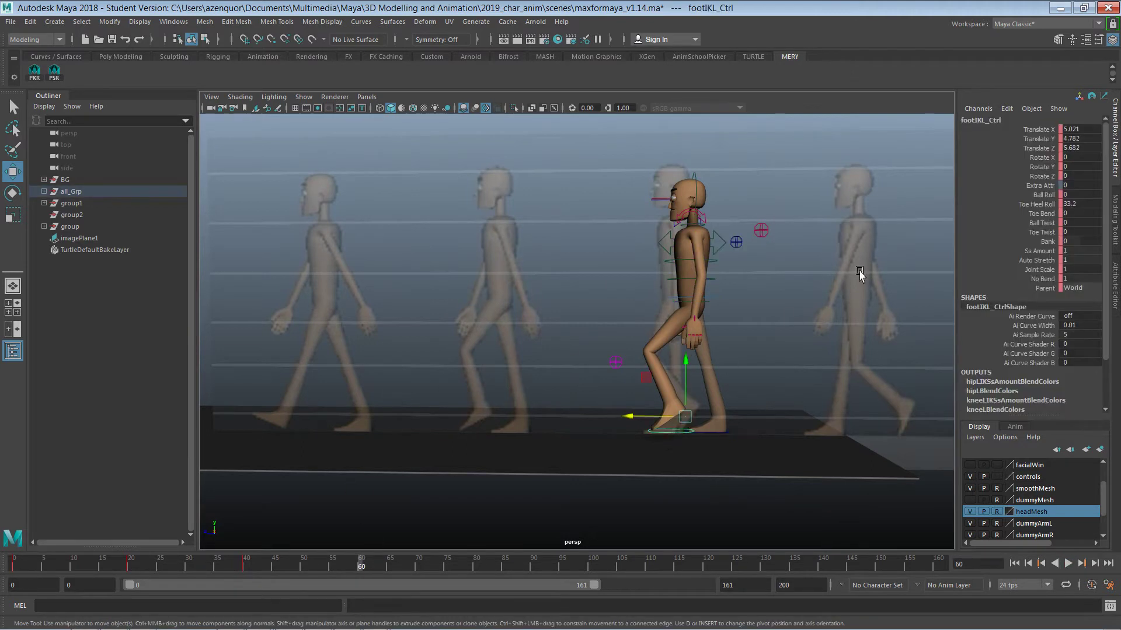
{"action": "double_click", "coordinate": [1089, 139]}
{"action": "type", "text": "0"}
{"action": "key", "text": "Return"}
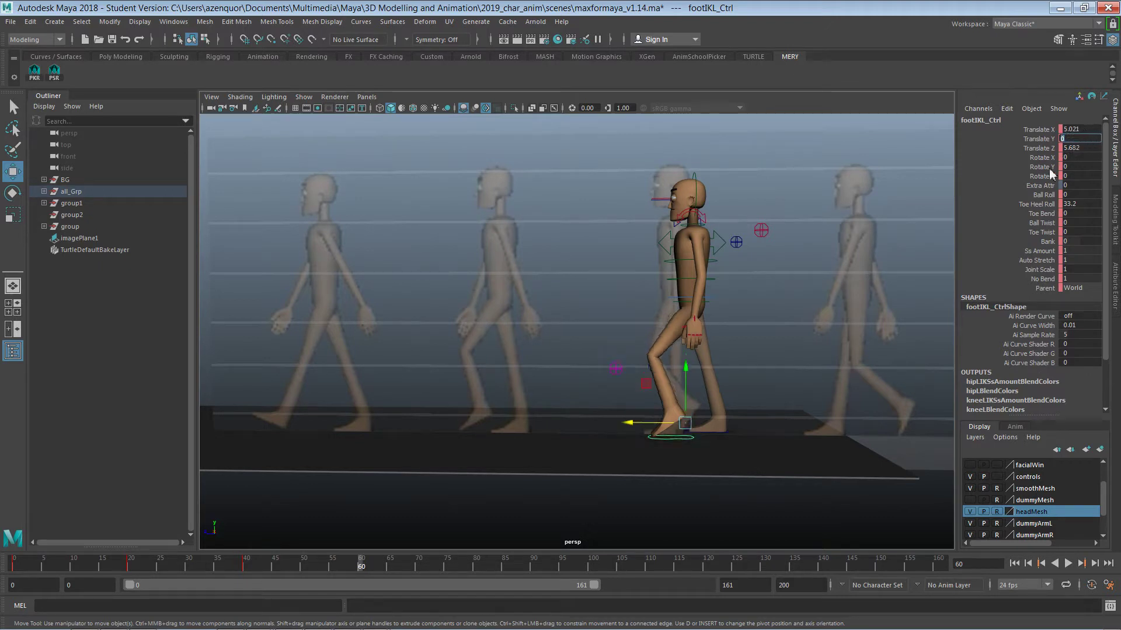
Set the left foot's Toe Heel Roll to -33.2 and move the foot forward to about 31.442 in Translate Z.
{"action": "left_click", "coordinate": [1038, 206]}
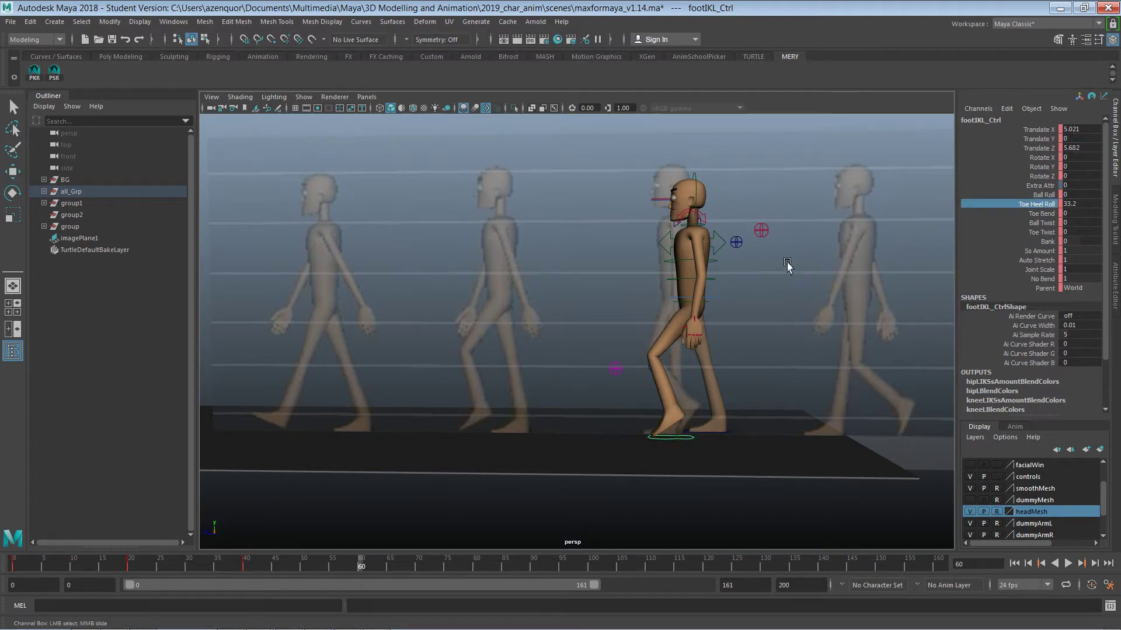
{"action": "left_click", "coordinate": [1067, 204]}
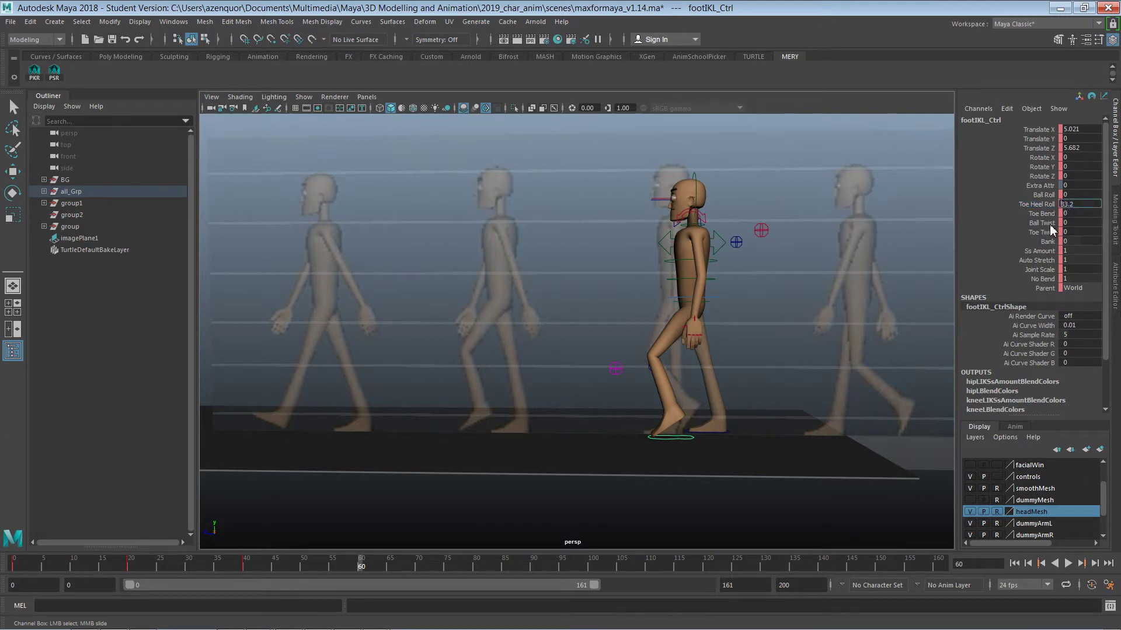
{"action": "key", "text": "Return"}
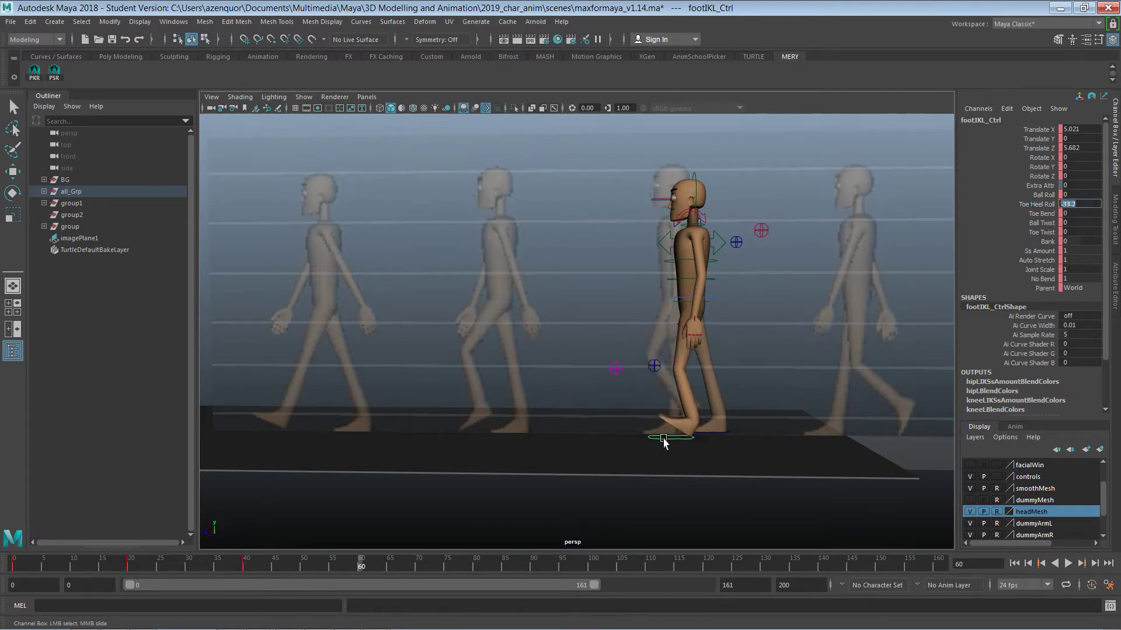
{"action": "type", "text": "0"}
{"action": "key", "text": "Escape"}
{"action": "key", "text": "w"}
{"action": "left_click_drag", "start_coordinate": [654, 422], "coordinate": [623, 422]}
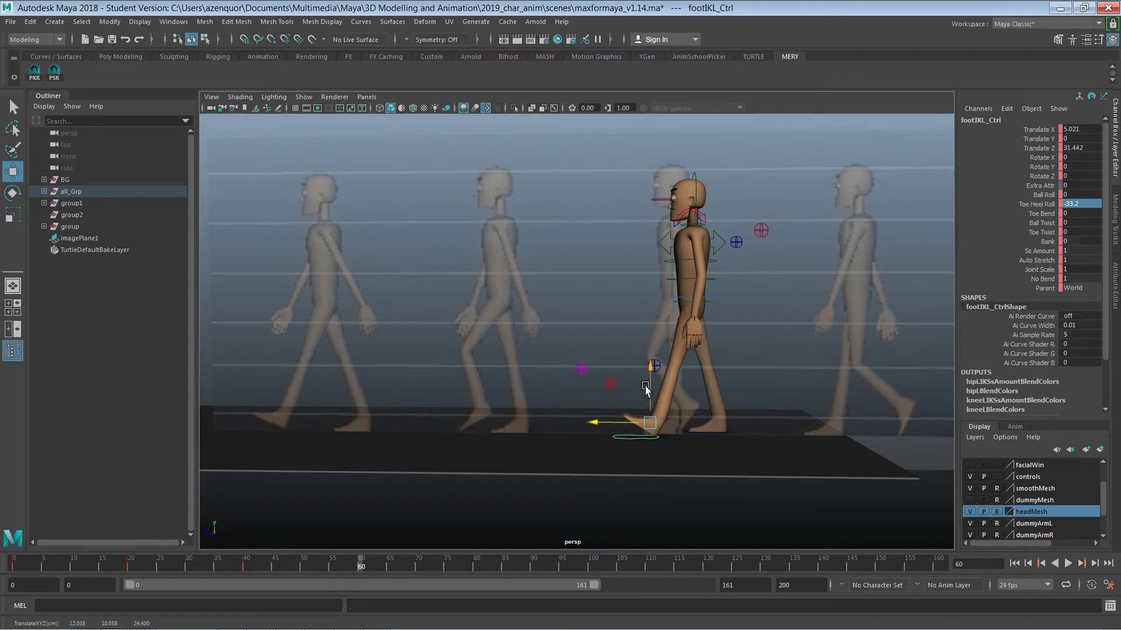
Move the root control forward to about 3.356 in Translate Z and the left foot control to about 37.037.
{"action": "left_click", "coordinate": [710, 303]}
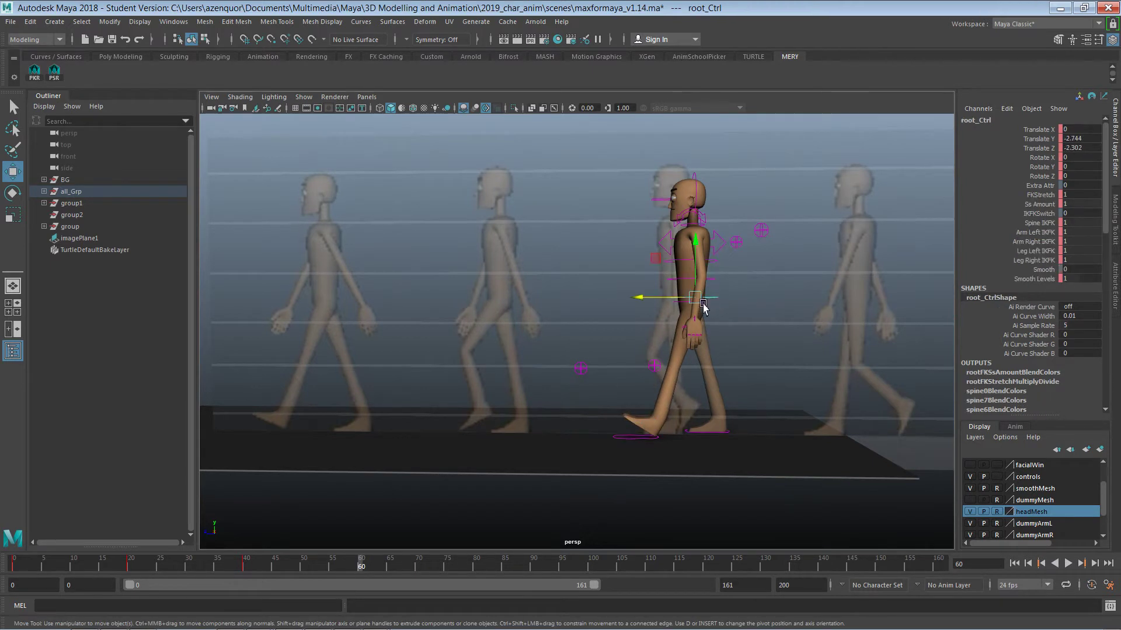
{"action": "left_click_drag", "start_coordinate": [649, 303], "coordinate": [650, 300]}
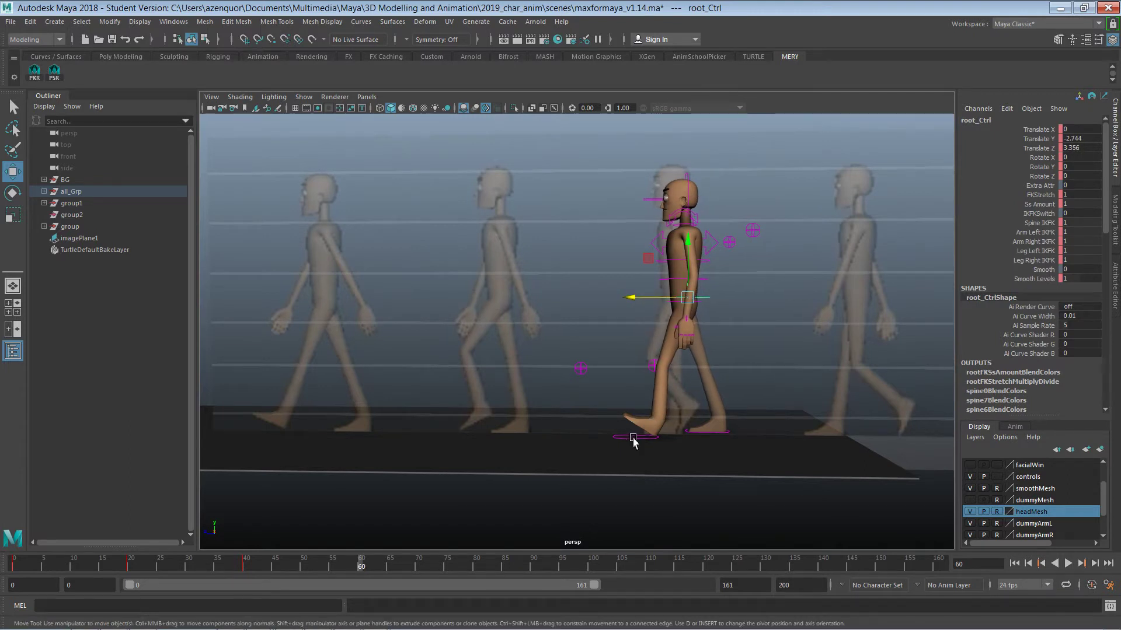
{"action": "left_click", "coordinate": [634, 442]}
{"action": "left_click_drag", "start_coordinate": [625, 425], "coordinate": [620, 426]}
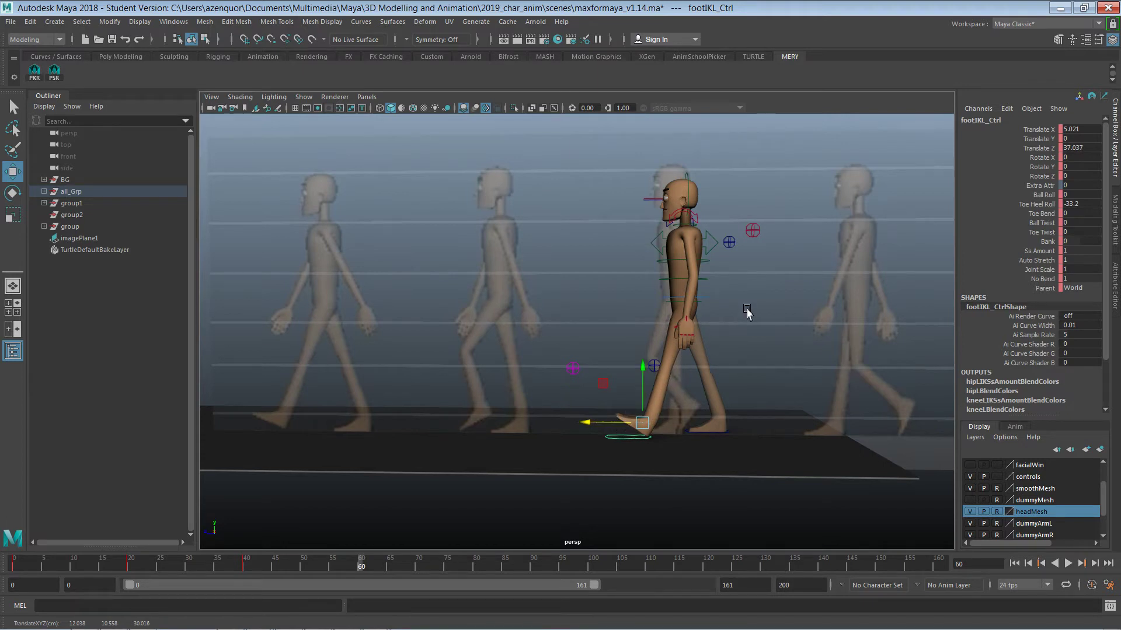
Set a key on all of the character's rig controls at frame 60 and review the keyed poses in playback.
{"action": "left_click", "coordinate": [779, 210]}
{"action": "left_click_drag", "start_coordinate": [808, 155], "coordinate": [588, 439]}
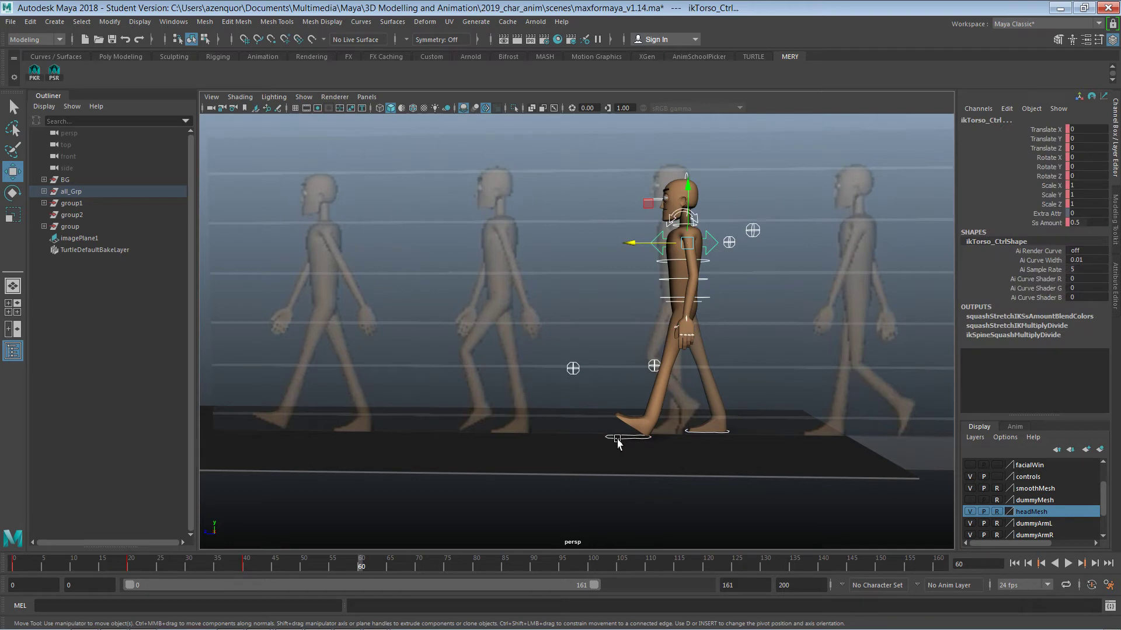
{"action": "key", "text": "s"}
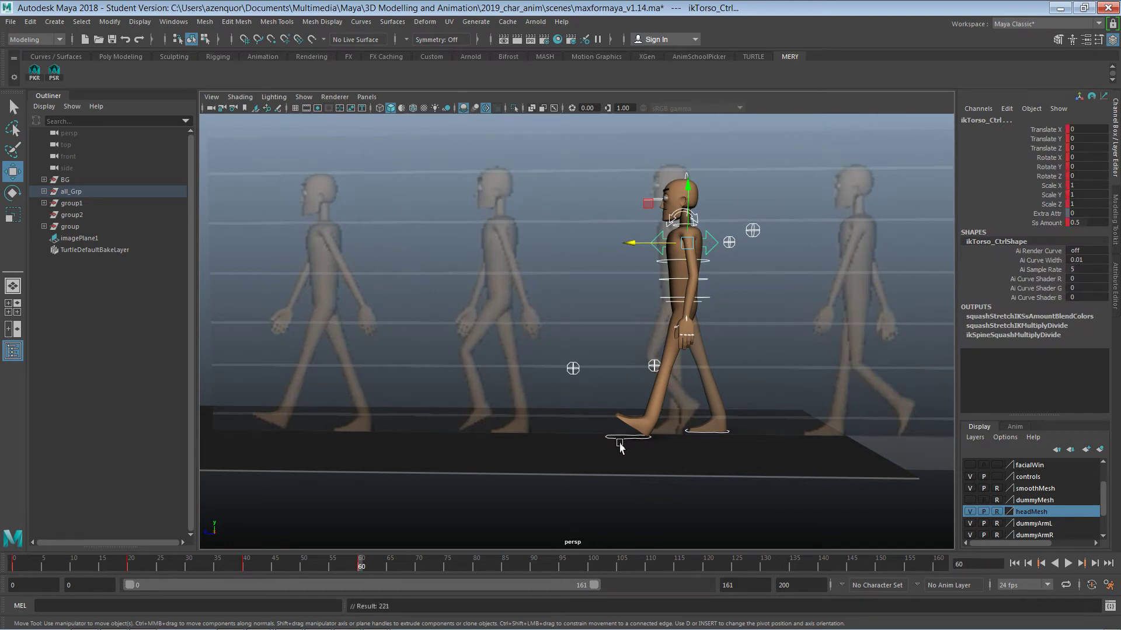
{"action": "key", "text": "alt+v"}
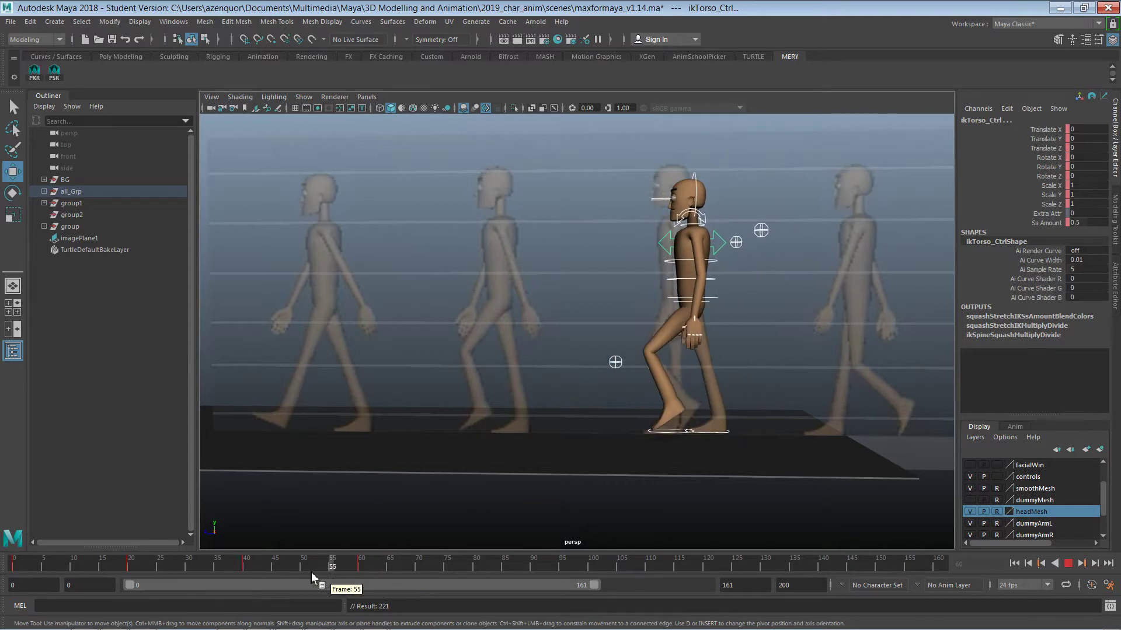
{"action": "left_click_drag", "start_coordinate": [294, 572], "coordinate": [362, 575]}
Adjust the left foot at frame 60 to a Toe Heel Roll of -23.9 and about 35.315 in Translate Z.
{"action": "left_click", "coordinate": [633, 436]}
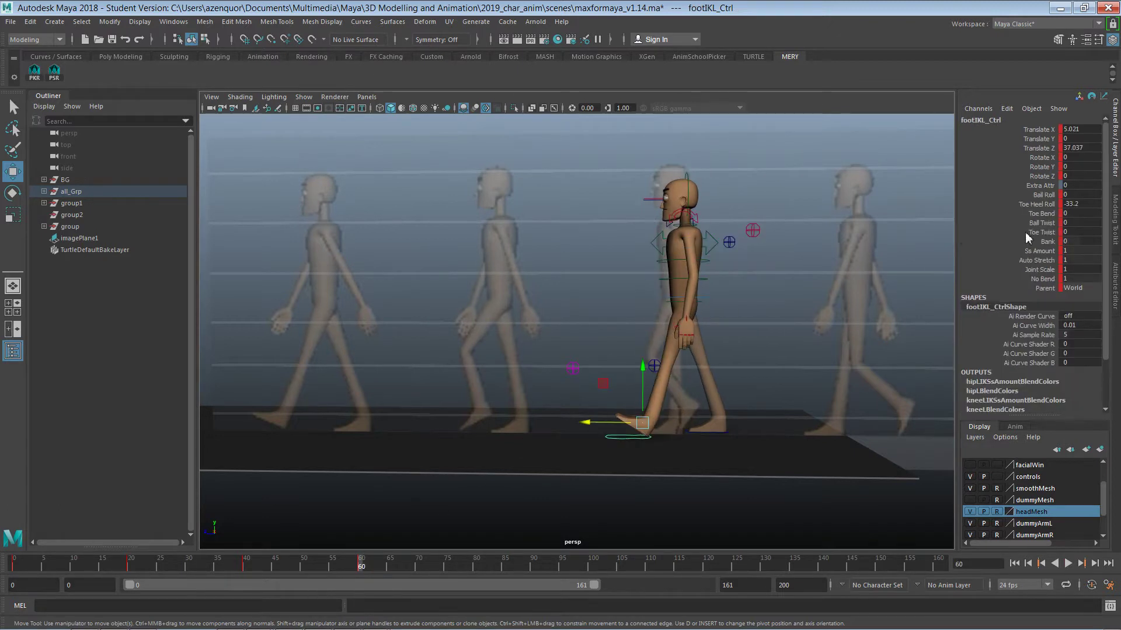
{"action": "left_click", "coordinate": [1037, 204]}
{"action": "middle_click_drag", "start_coordinate": [753, 264], "coordinate": [808, 278]}
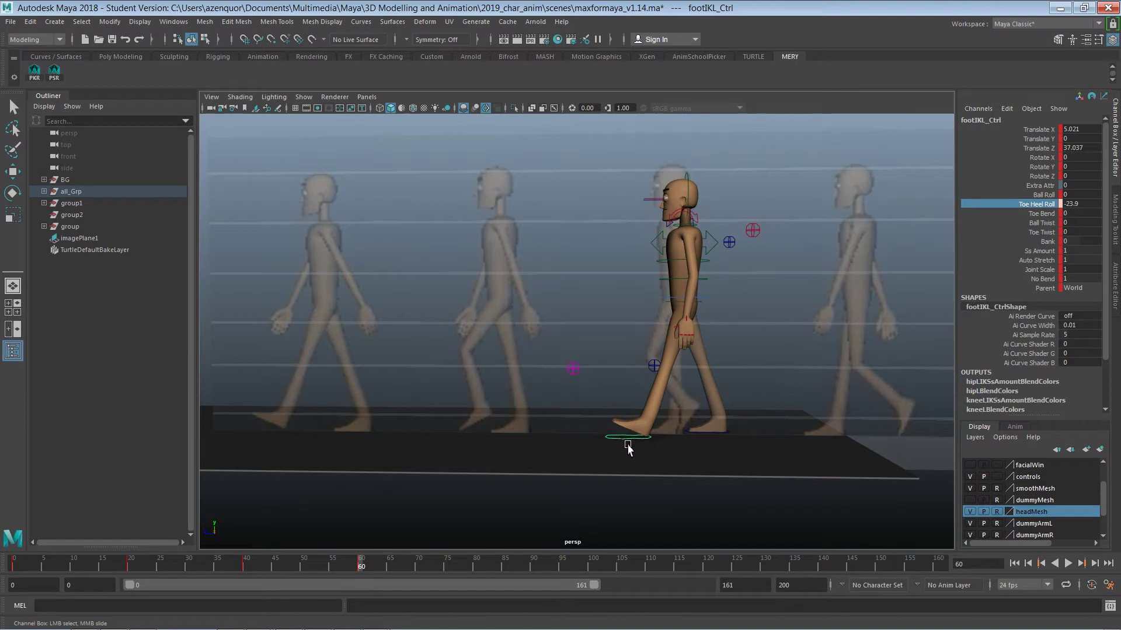
{"action": "key", "text": "w"}
{"action": "left_click_drag", "start_coordinate": [623, 424], "coordinate": [615, 428]}
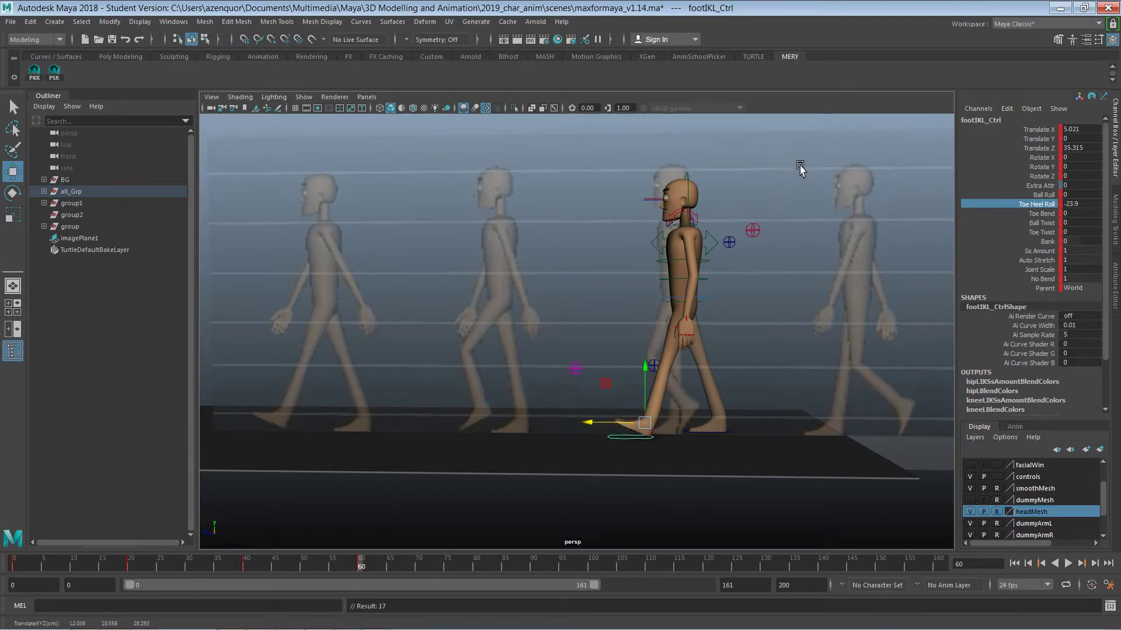
{"action": "left_click_drag", "start_coordinate": [799, 168], "coordinate": [551, 444]}
{"action": "left_click", "coordinate": [727, 392]}
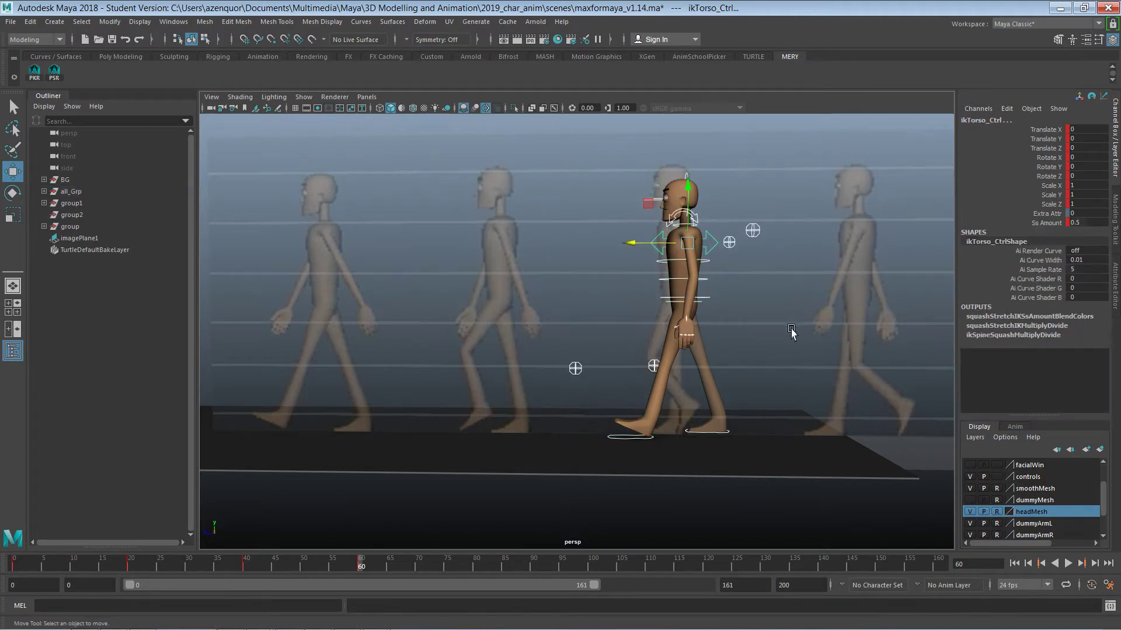
Go to frame 80 and slide the reference image plane forward to about 404.724 in Translate Z.
{"action": "left_click_drag", "start_coordinate": [286, 573], "coordinate": [478, 568]}
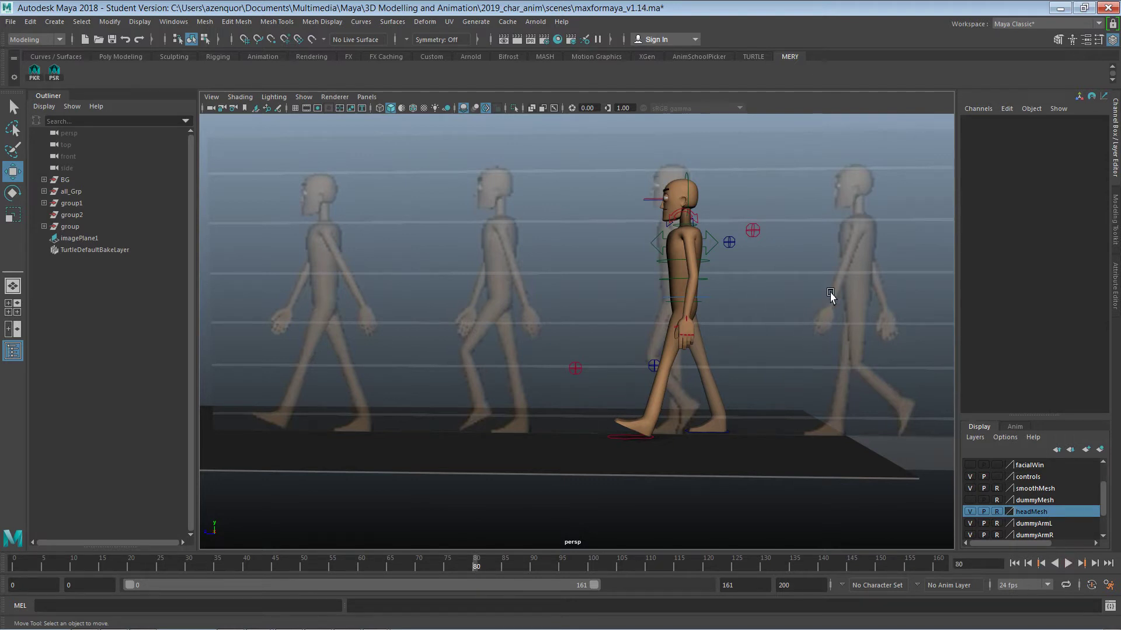
{"action": "left_click", "coordinate": [84, 239]}
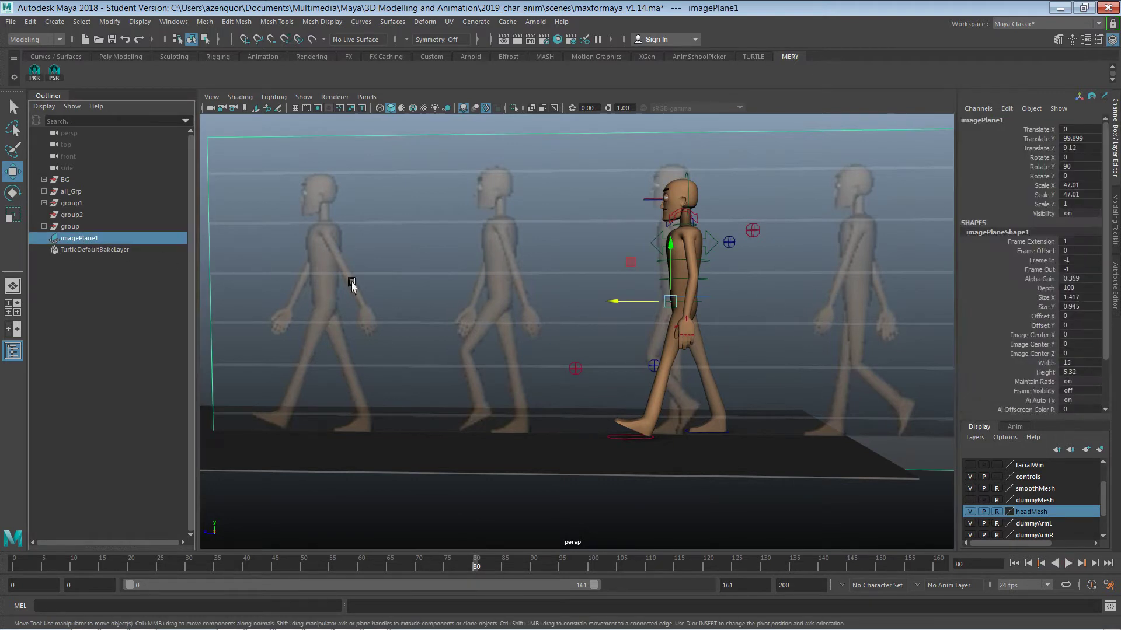
{"action": "middle_click_drag", "start_coordinate": [428, 290], "coordinate": [571, 279], "text": "alt"}
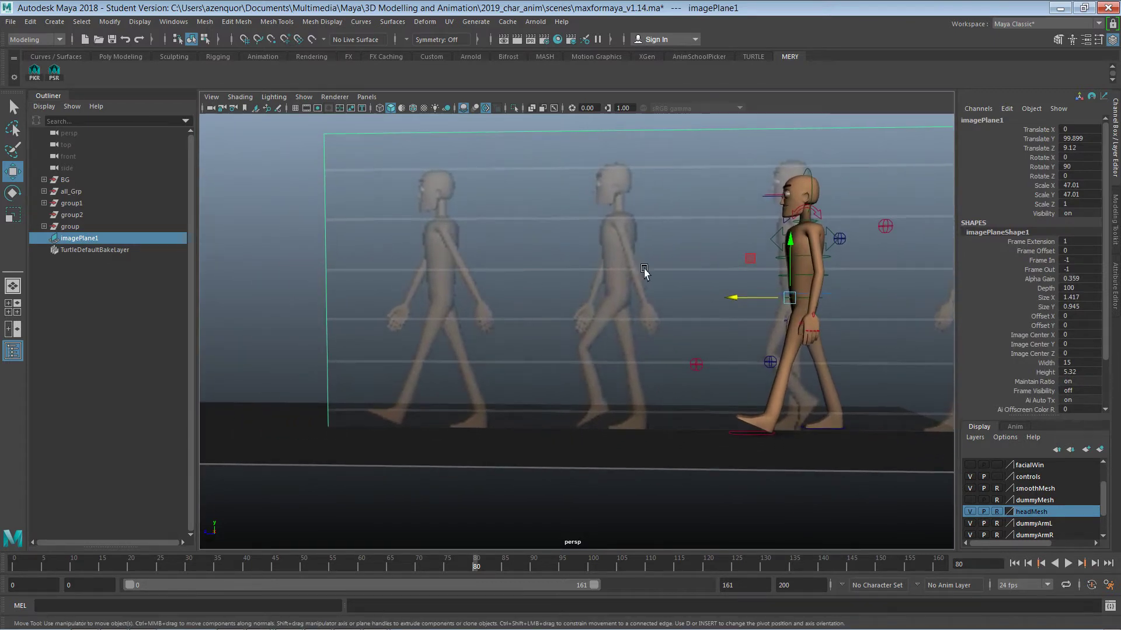
{"action": "left_click_drag", "start_coordinate": [740, 297], "coordinate": [237, 325]}
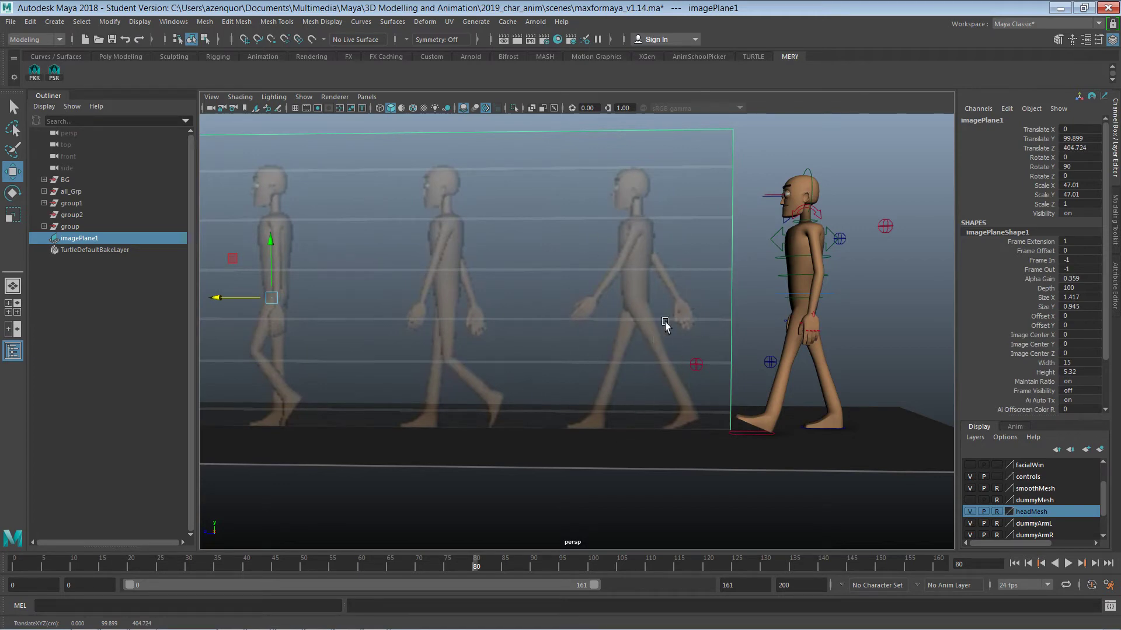
{"action": "left_click", "coordinate": [112, 363]}
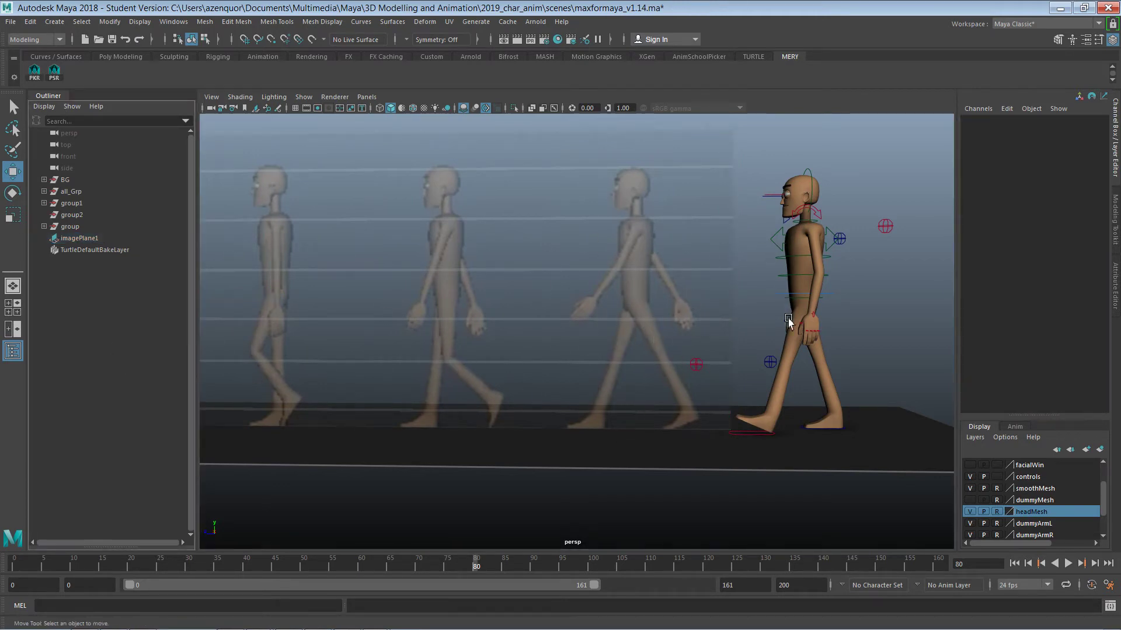
Set the left foot control's Toe Heel Roll to 0 at frame 80 so the foot lies flat.
{"action": "left_click", "coordinate": [747, 436]}
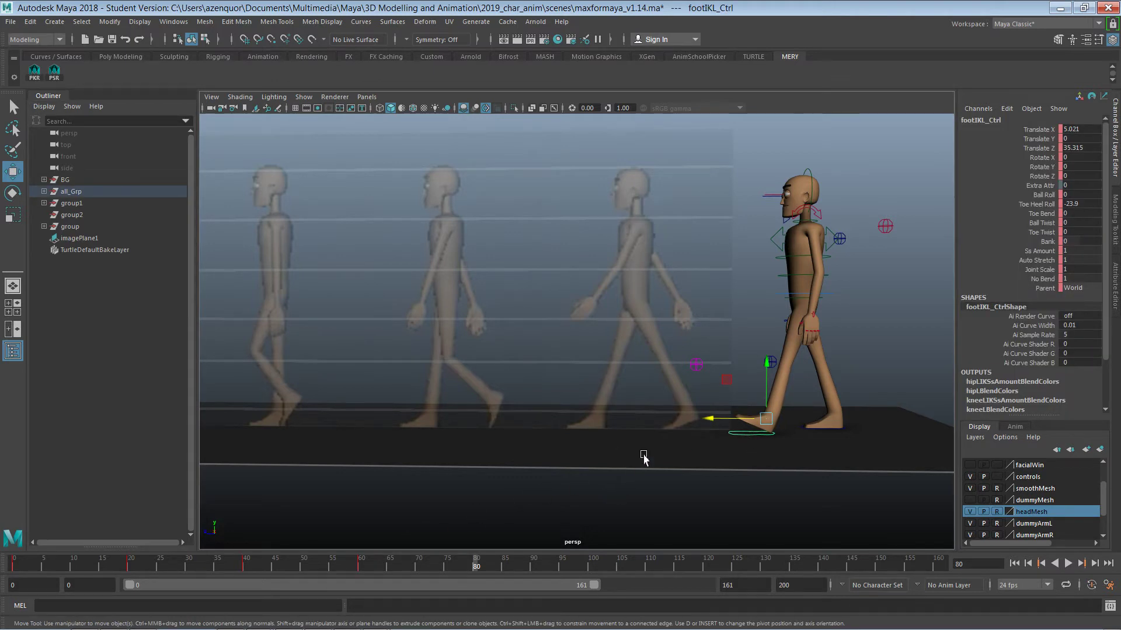
{"action": "double_click", "coordinate": [1080, 205]}
{"action": "type", "text": "0"}
{"action": "key", "text": "Return"}
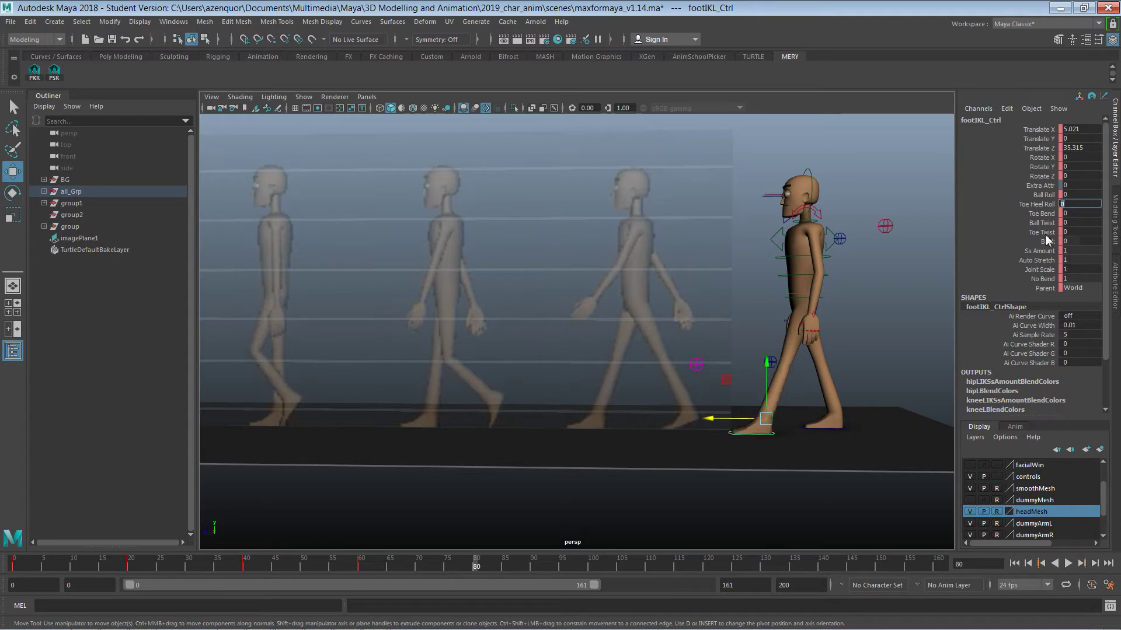
Lower the root control to about -5.303 in Translate Y and move it forward to about 6.755 in Translate Z.
{"action": "left_click", "coordinate": [806, 302]}
{"action": "left_click_drag", "start_coordinate": [759, 295], "coordinate": [760, 299]}
{"action": "left_click_drag", "start_coordinate": [784, 397], "coordinate": [788, 412], "text": "alt"}
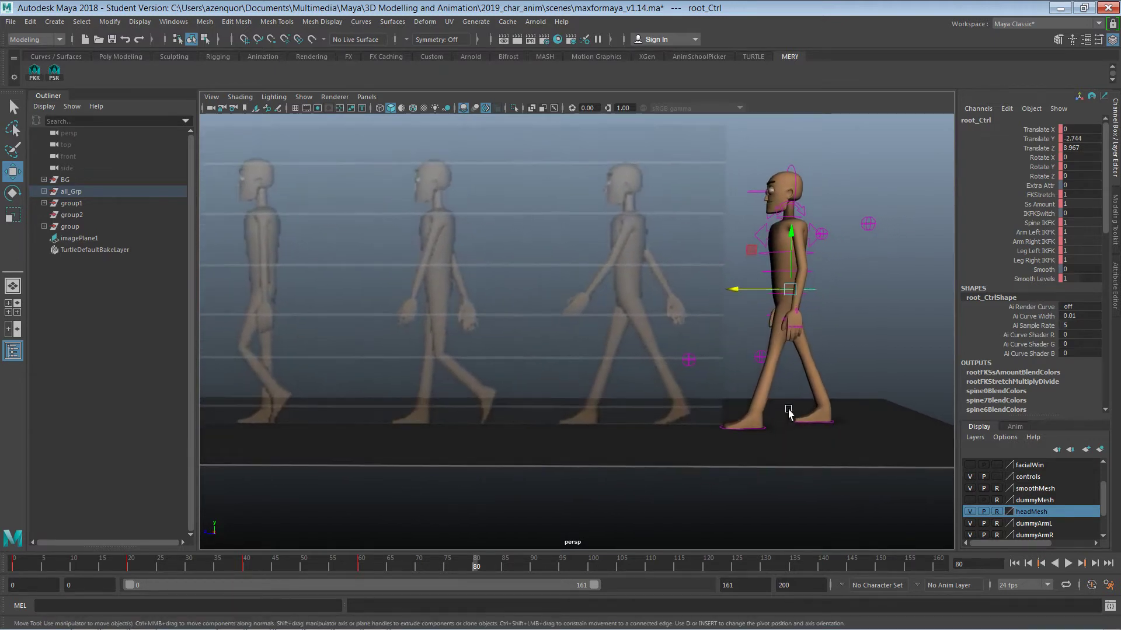
{"action": "left_click_drag", "start_coordinate": [751, 291], "coordinate": [786, 255]}
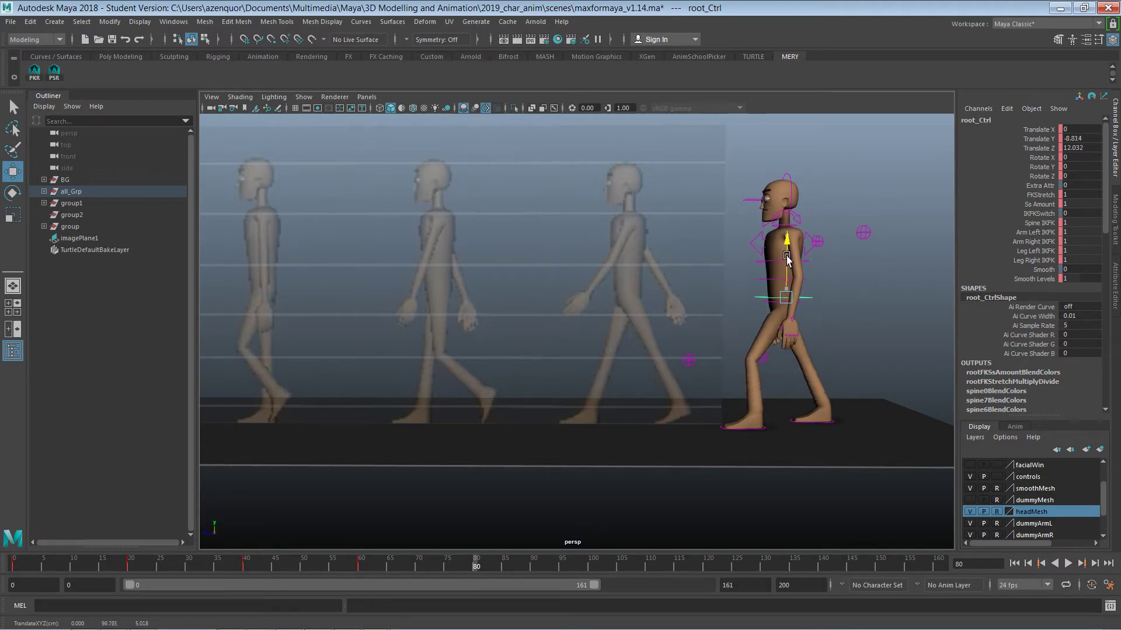
{"action": "left_click_drag", "start_coordinate": [750, 302], "coordinate": [753, 303]}
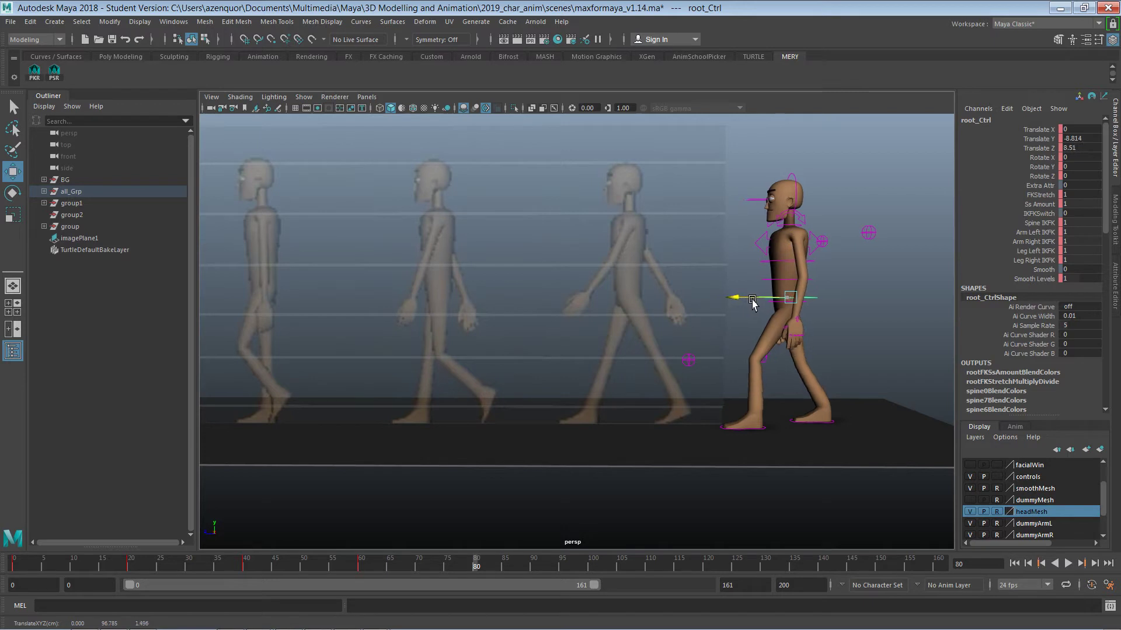
{"action": "left_click_drag", "start_coordinate": [793, 262], "coordinate": [792, 261]}
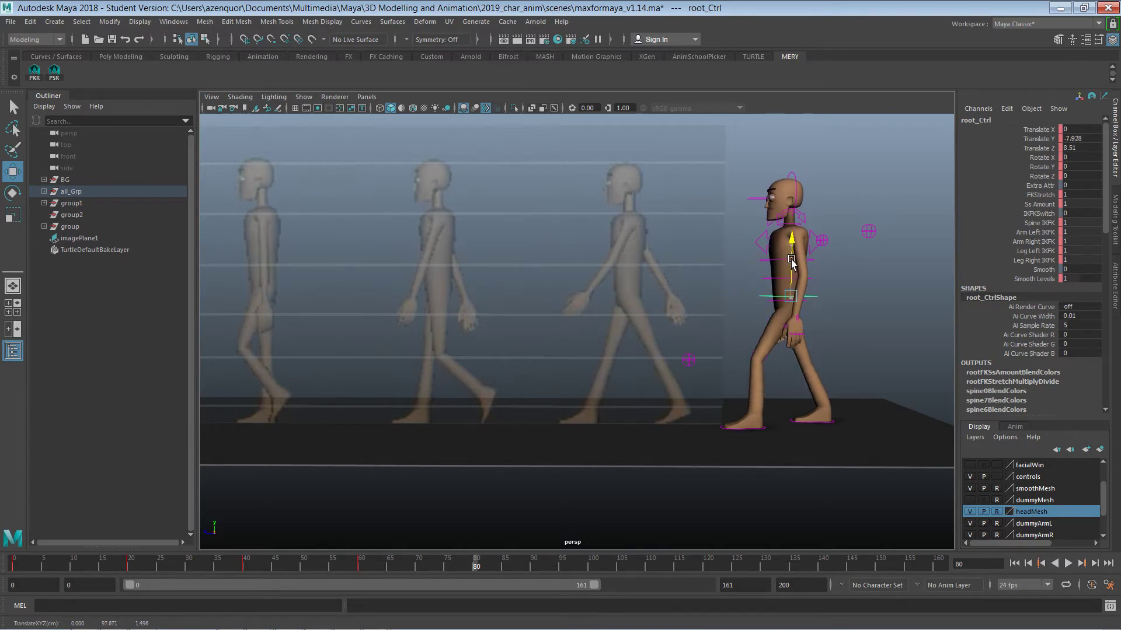
{"action": "left_click_drag", "start_coordinate": [762, 298], "coordinate": [762, 299]}
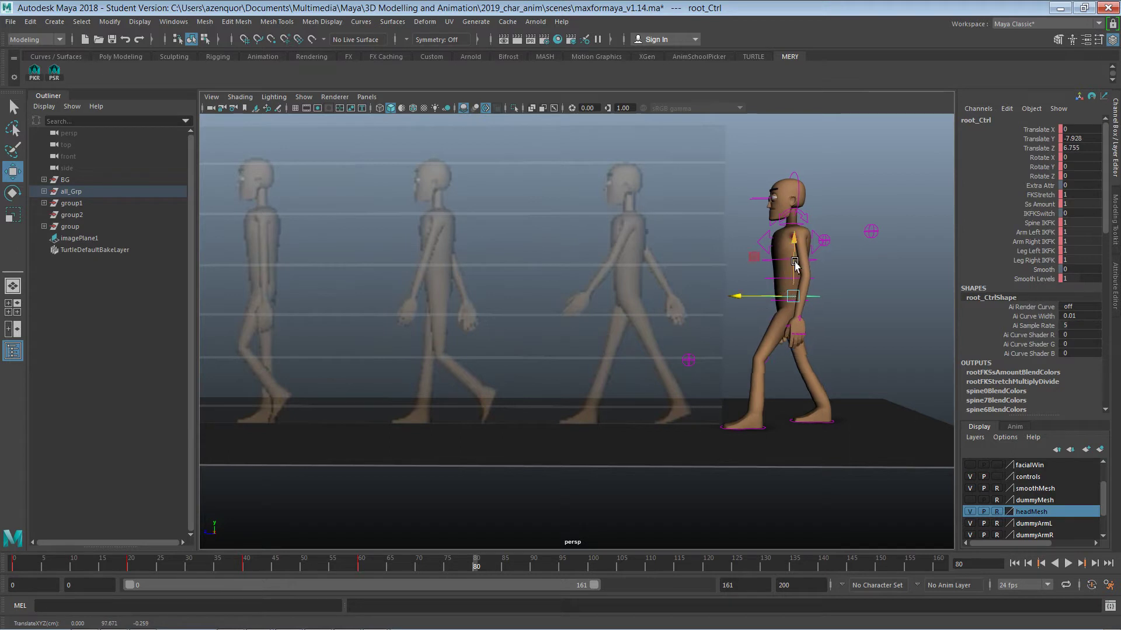
{"action": "left_click_drag", "start_coordinate": [794, 261], "coordinate": [794, 257]}
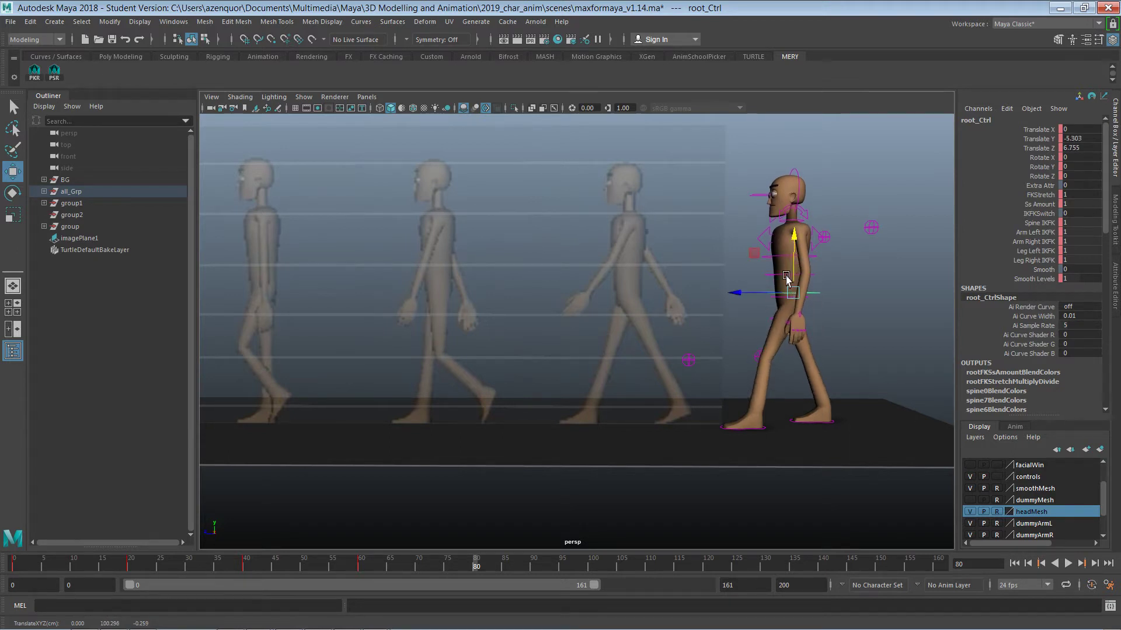
Move the left foot control forward to about 41.828 in Translate Z and reselect the root control.
{"action": "left_click", "coordinate": [754, 430]}
{"action": "left_click_drag", "start_coordinate": [734, 418], "coordinate": [725, 418]}
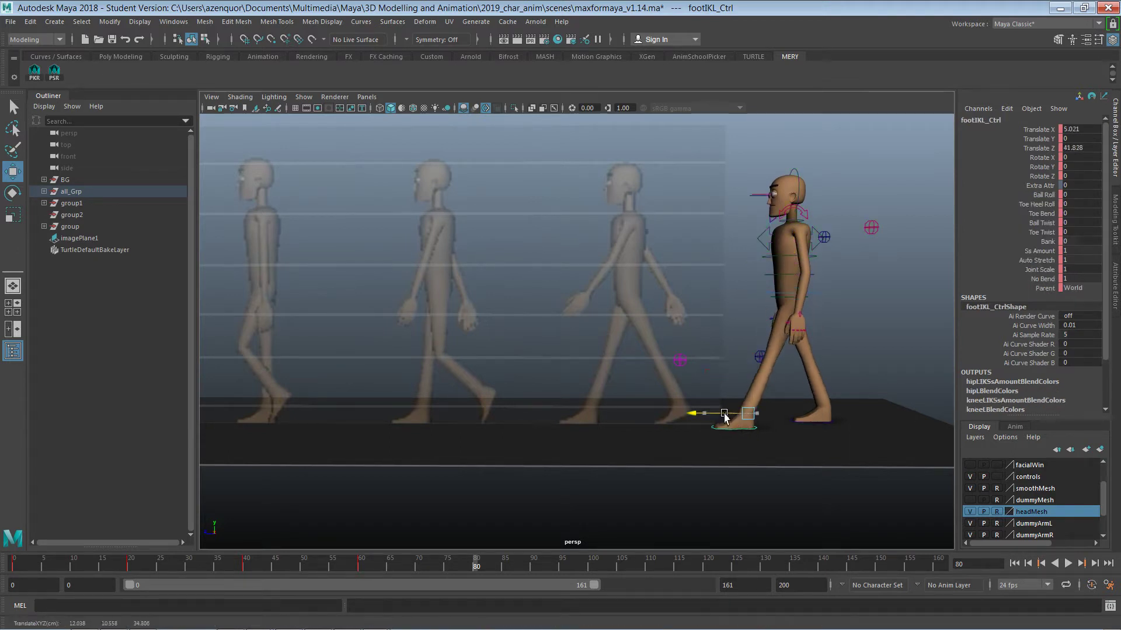
{"action": "left_click", "coordinate": [786, 293]}
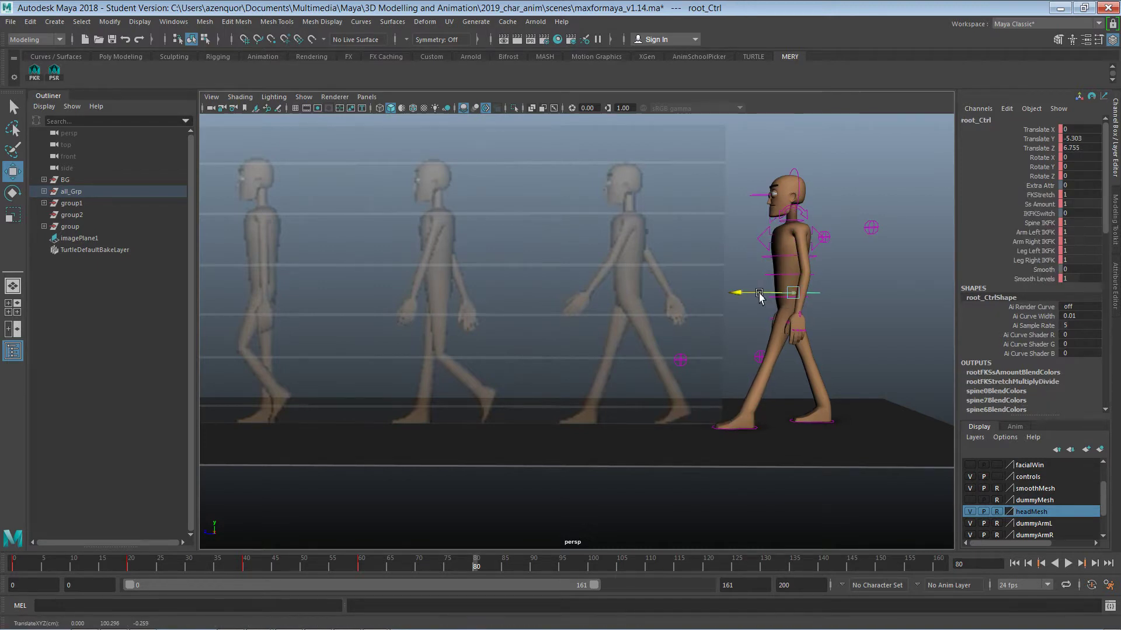
Shift the root control forward to about 14.216 in Translate Z and lower it to about -8.786 in Translate Y.
{"action": "left_click_drag", "start_coordinate": [760, 293], "coordinate": [786, 271]}
{"action": "left_click_drag", "start_coordinate": [786, 269], "coordinate": [786, 269]}
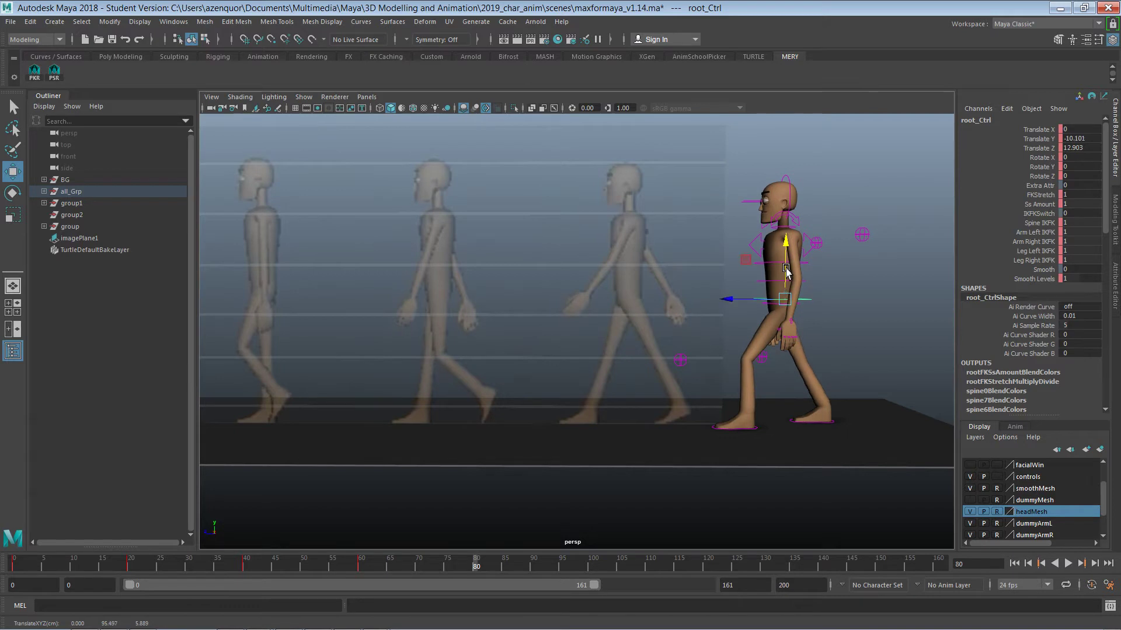
{"action": "left_click_drag", "start_coordinate": [753, 304], "coordinate": [783, 265]}
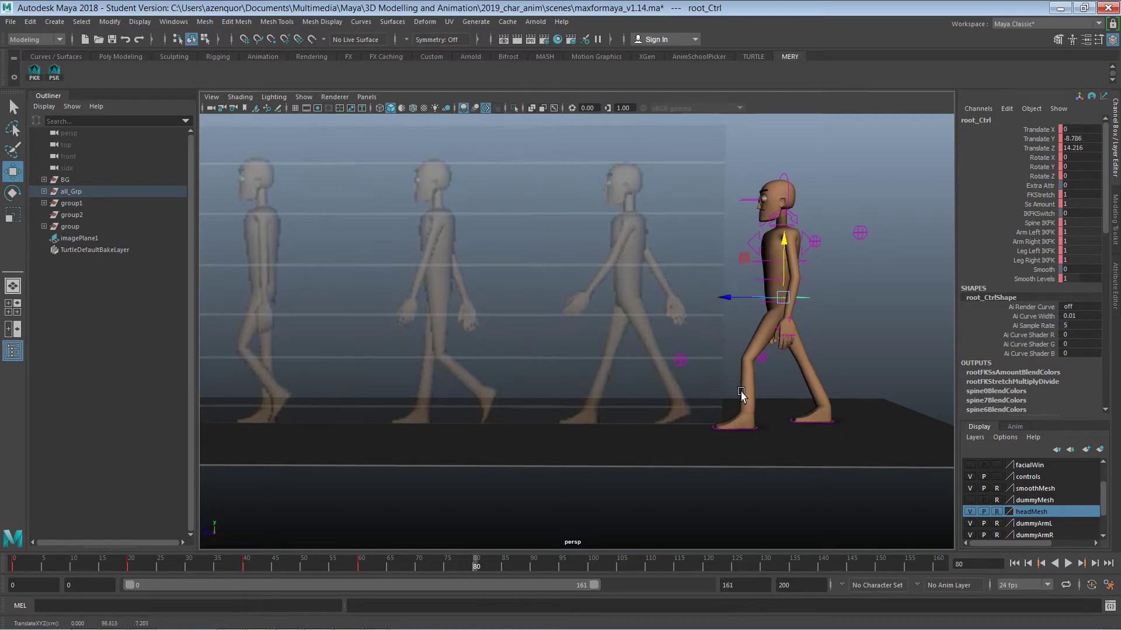
Move the left foot control forward to about 47.466 in Translate Z and raise the root control to about -5.717 in Translate Y.
{"action": "left_click", "coordinate": [731, 436]}
{"action": "left_click_drag", "start_coordinate": [723, 414], "coordinate": [704, 416]}
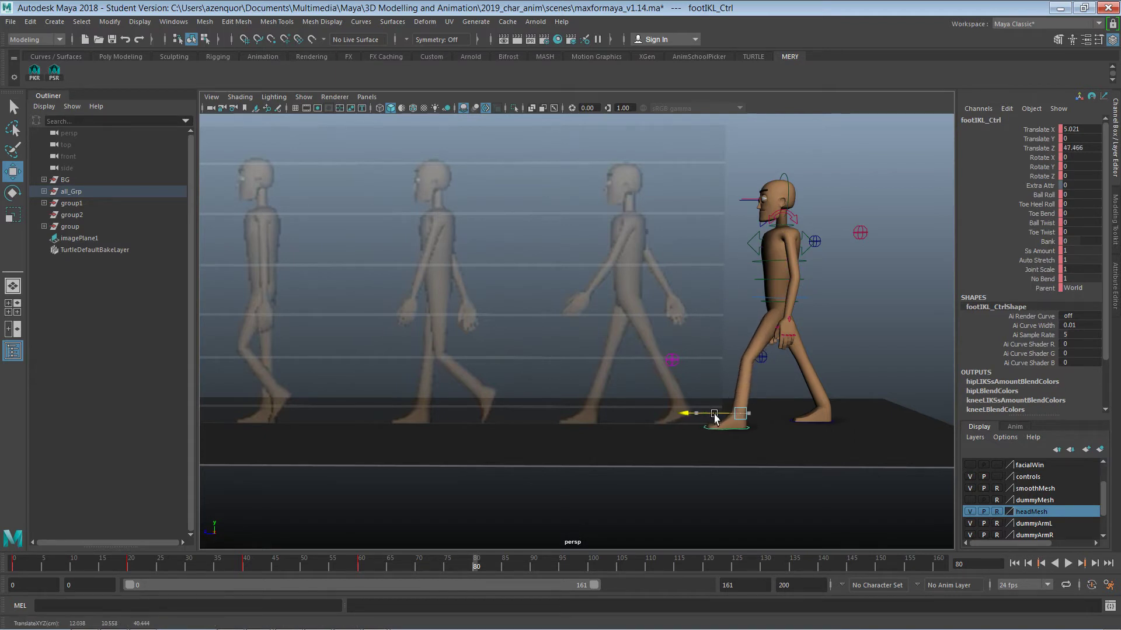
{"action": "left_click", "coordinate": [771, 298]}
{"action": "left_click_drag", "start_coordinate": [783, 266], "coordinate": [758, 297]}
Raise the right foot's heel by setting its control's Toe Heel Roll to about 20.6.
{"action": "left_click", "coordinate": [831, 430]}
{"action": "left_click", "coordinate": [831, 428]}
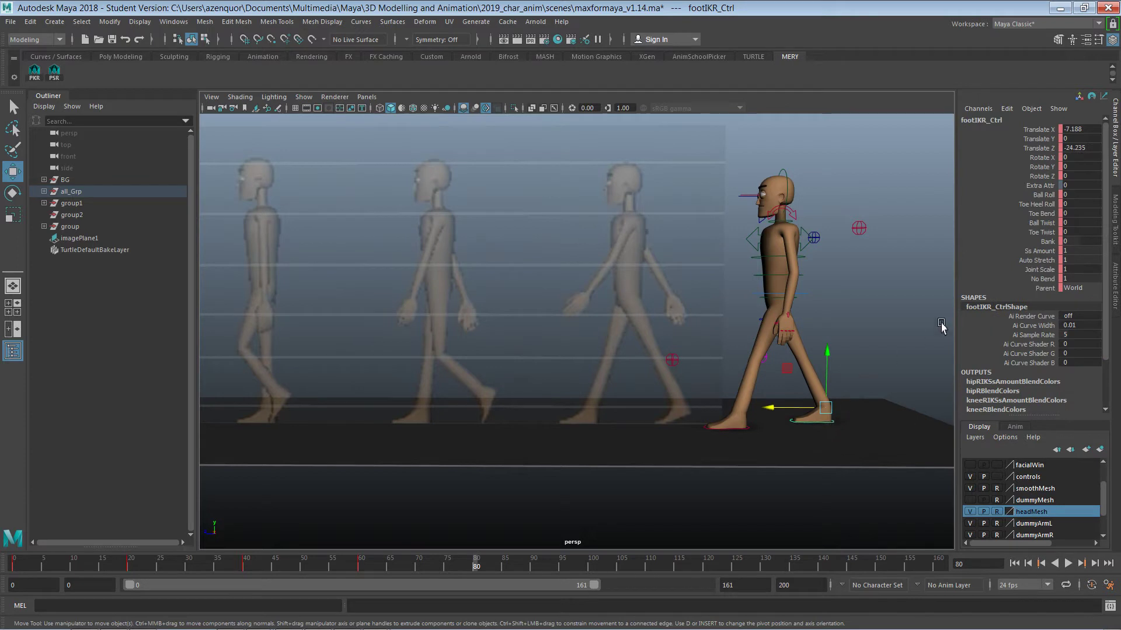
{"action": "left_click", "coordinate": [1037, 205]}
{"action": "middle_click_drag", "start_coordinate": [861, 262], "coordinate": [987, 298]}
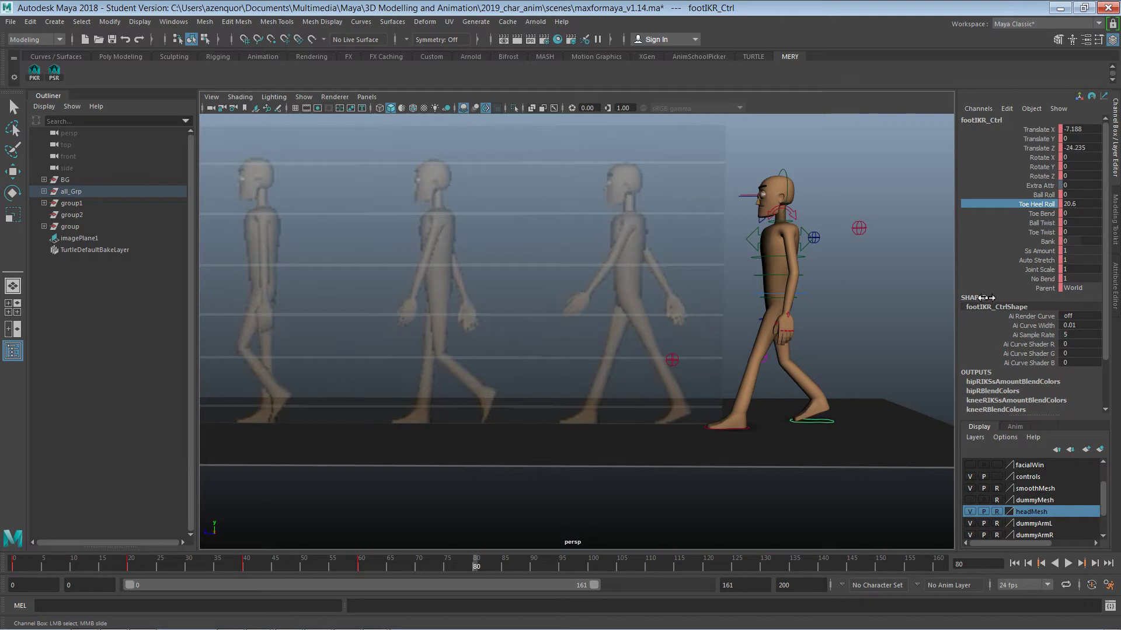
Try moving the hip control forward to about 9.684 in Translate Z, and undo the move.
{"action": "left_click", "coordinate": [770, 301]}
{"action": "key", "text": "w"}
{"action": "left_click_drag", "start_coordinate": [753, 295], "coordinate": [749, 292]}
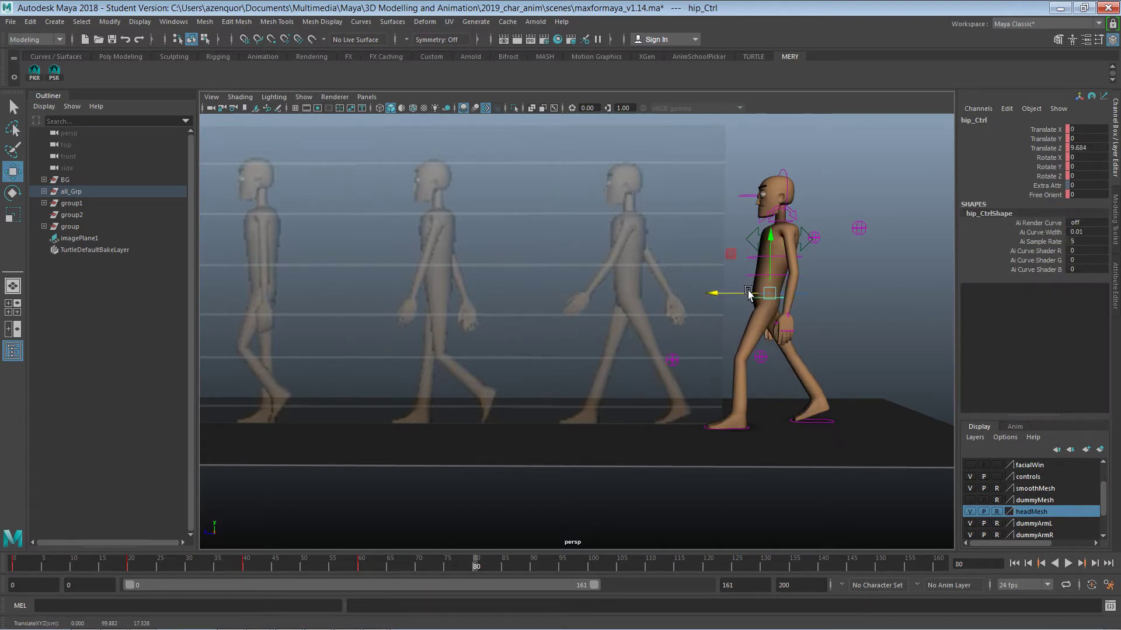
{"action": "key", "text": "Up"}
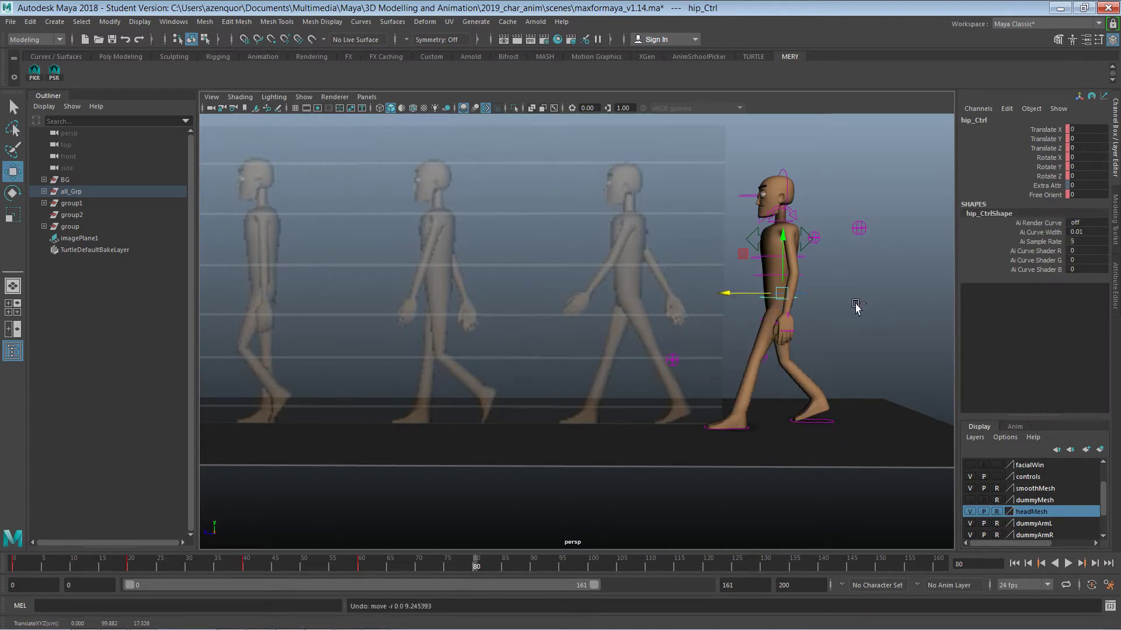
Move the root control forward to about 18.61 in Translate Z and set the right foot's Toe Heel Roll to about 20.7.
{"action": "left_click_drag", "start_coordinate": [755, 295], "coordinate": [750, 295]}
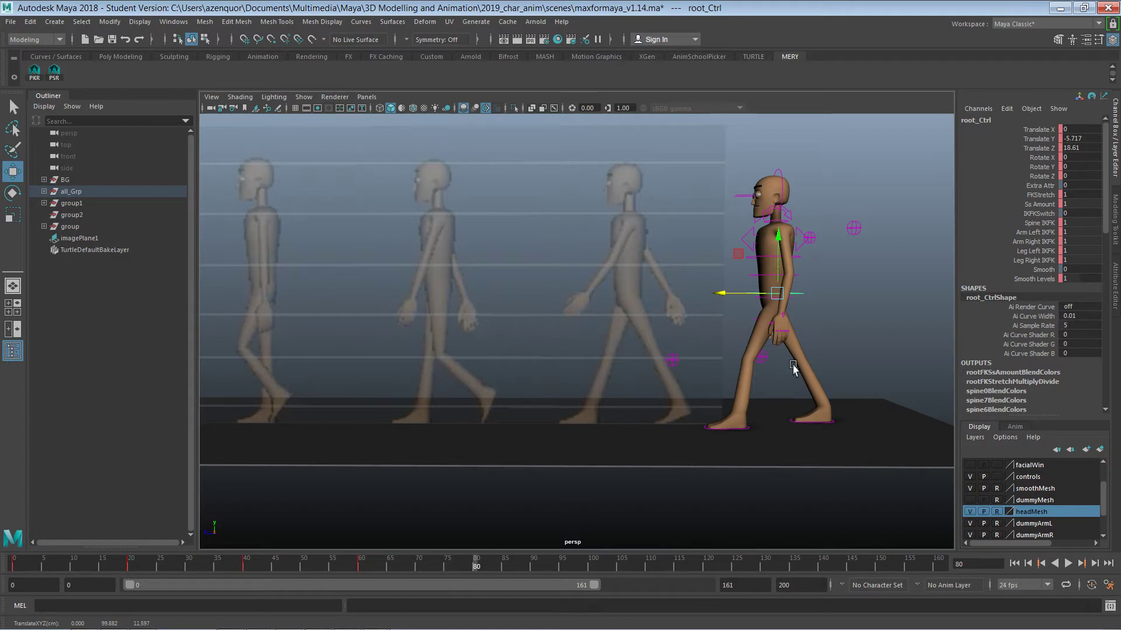
{"action": "left_click", "coordinate": [825, 421]}
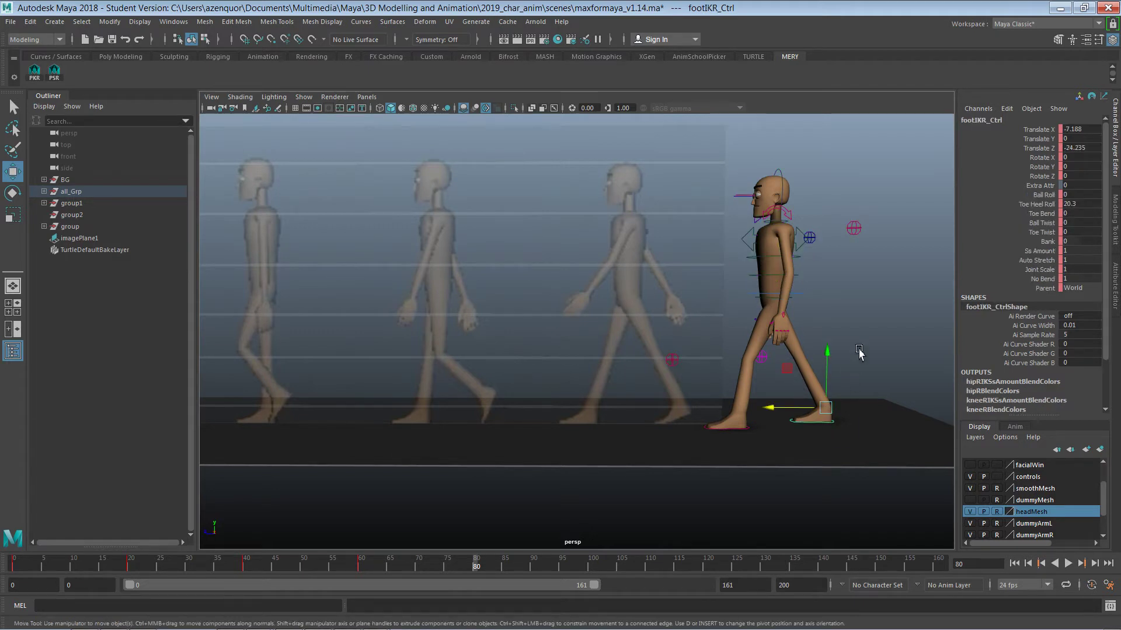
{"action": "left_click", "coordinate": [999, 204]}
{"action": "middle_click_drag", "start_coordinate": [873, 245], "coordinate": [856, 276]}
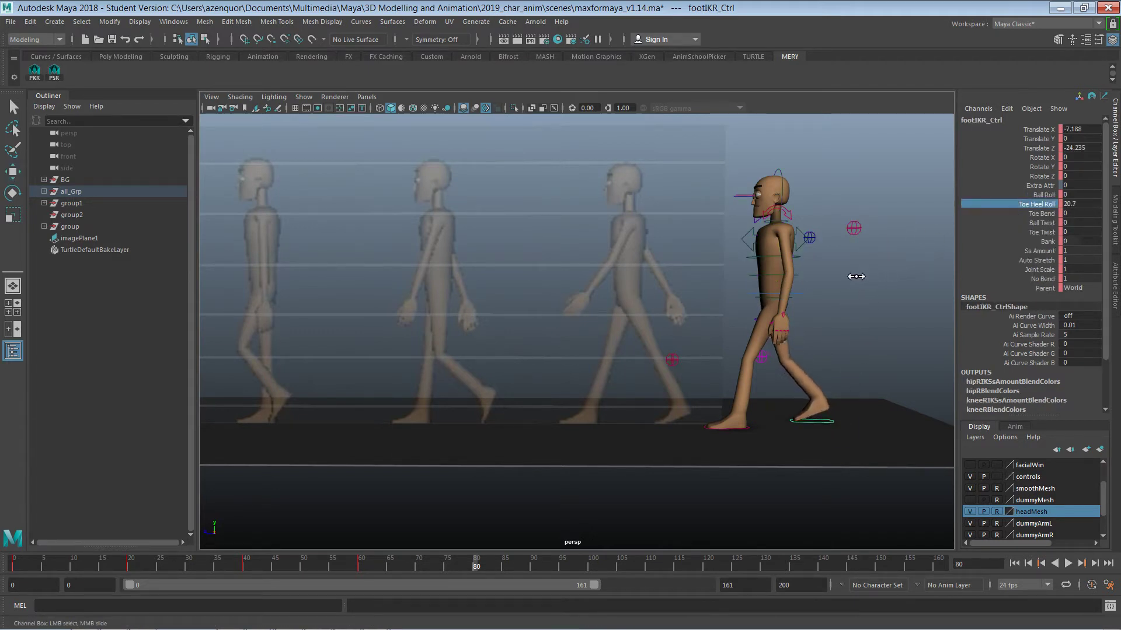
Move the root control to about -3.528 in Translate Y and 23 in Translate Z, and key the right foot's Toe Heel Roll at 18.5.
{"action": "left_click", "coordinate": [797, 298]}
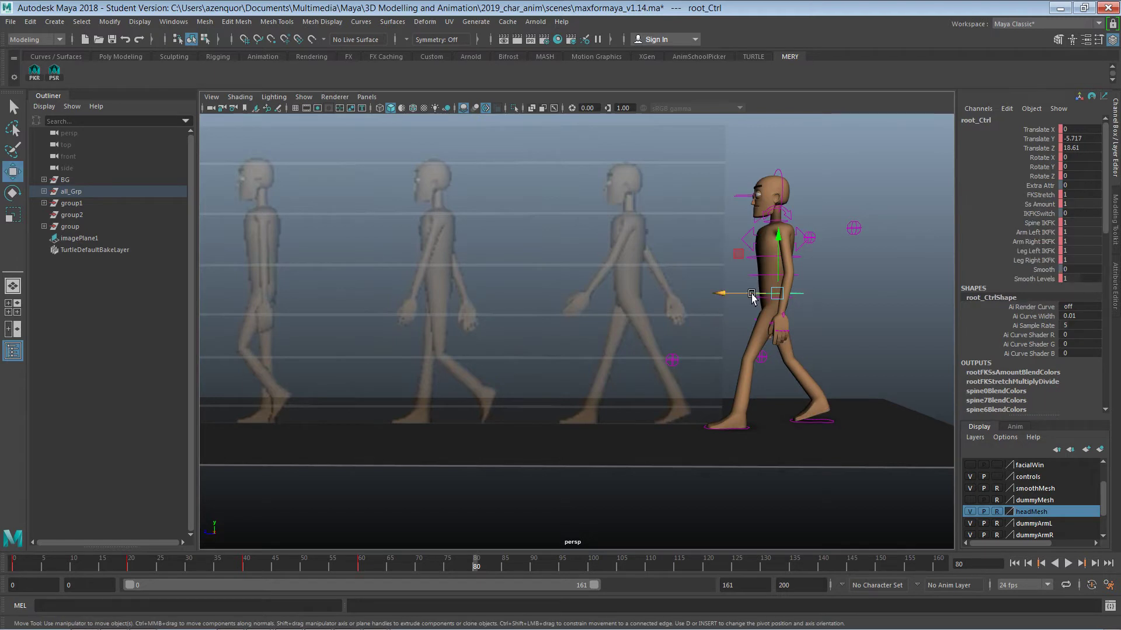
{"action": "left_click_drag", "start_coordinate": [751, 293], "coordinate": [773, 265]}
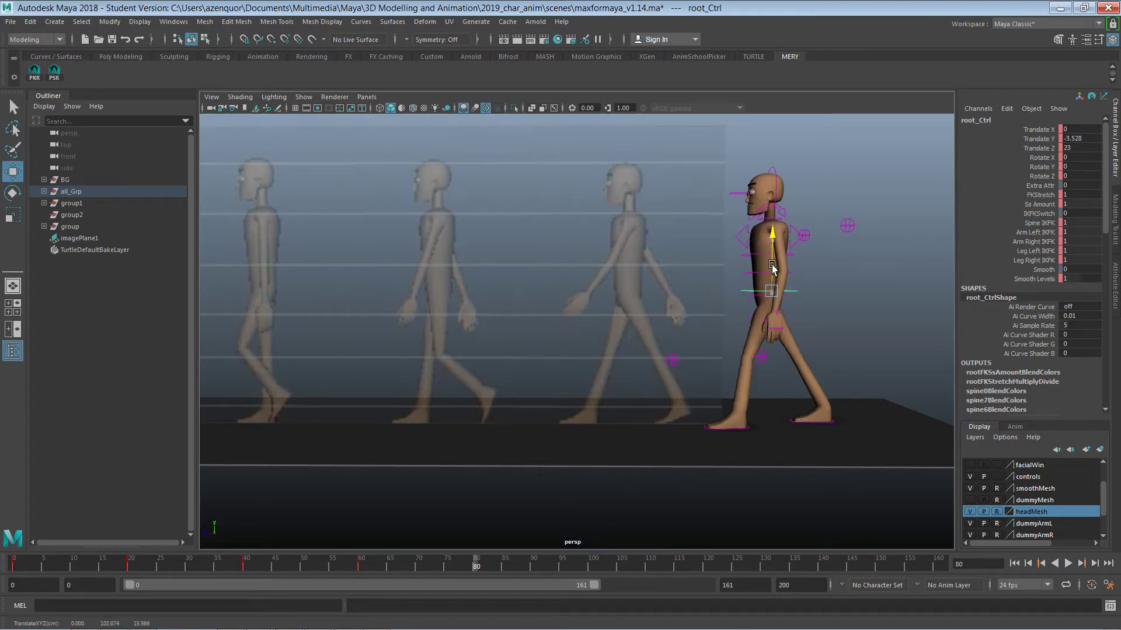
{"action": "left_click", "coordinate": [825, 422]}
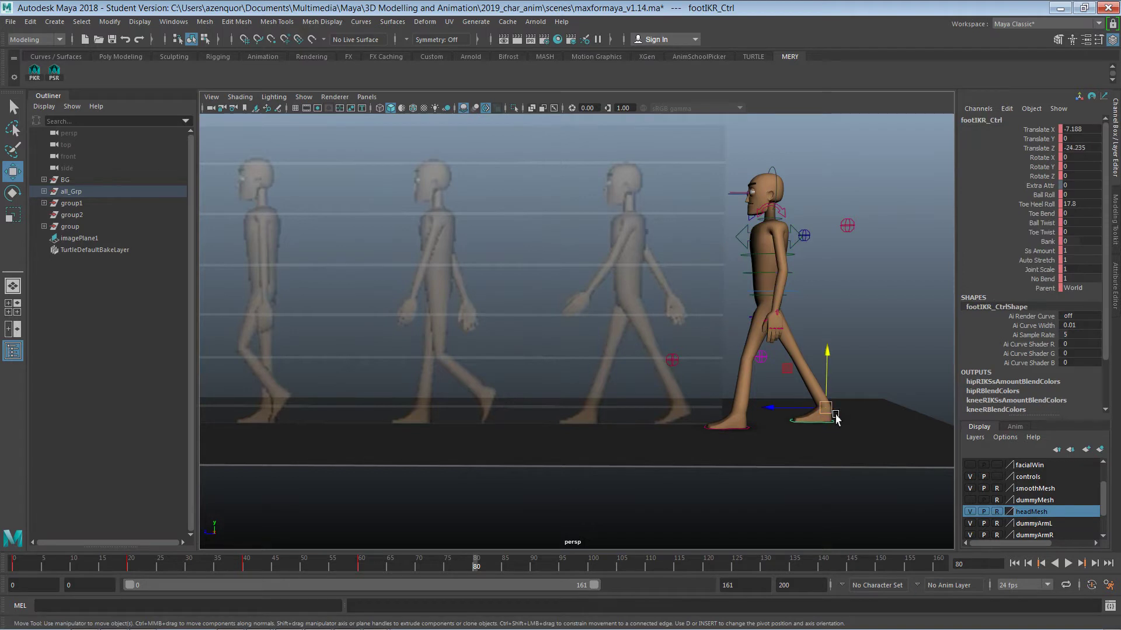
{"action": "left_click", "coordinate": [1036, 205]}
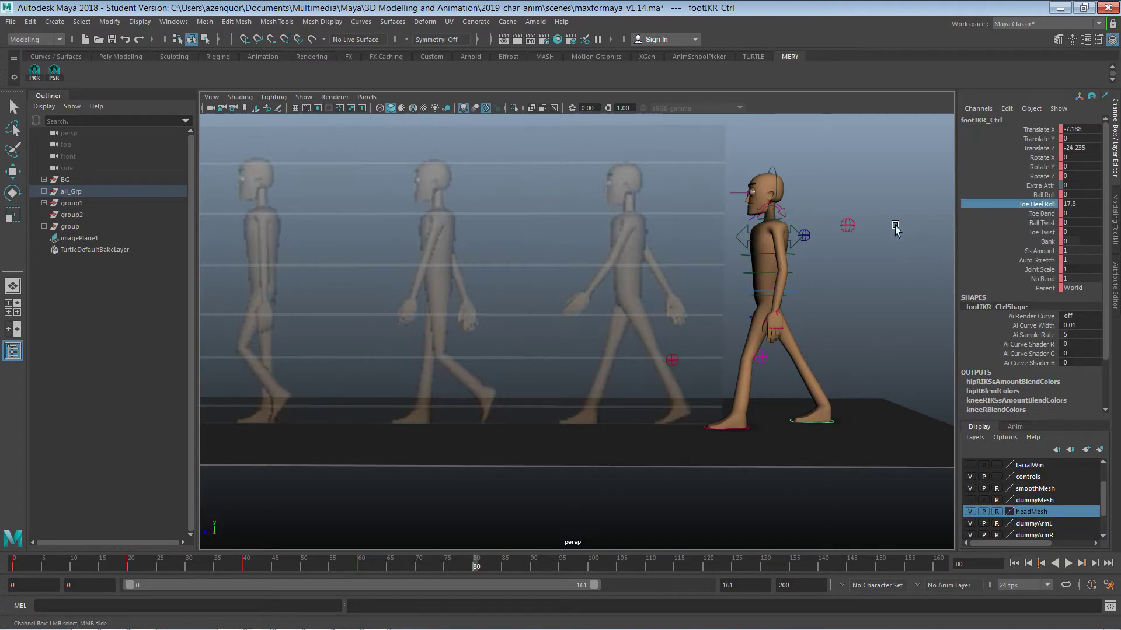
{"action": "middle_click_drag", "start_coordinate": [894, 223], "coordinate": [901, 226]}
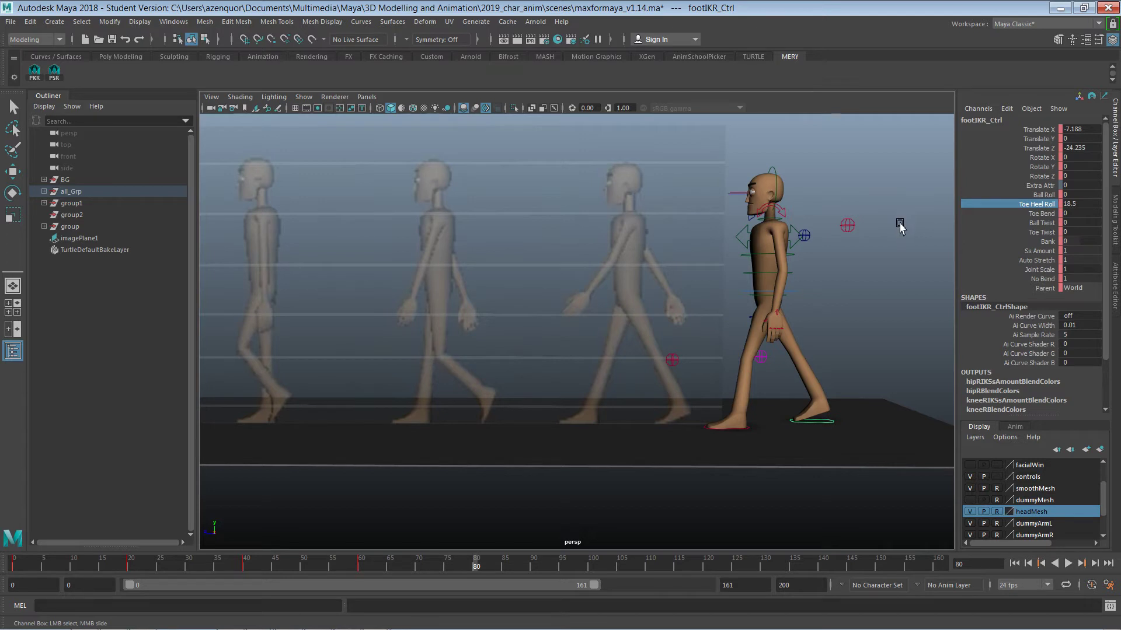
{"action": "key", "text": "s"}
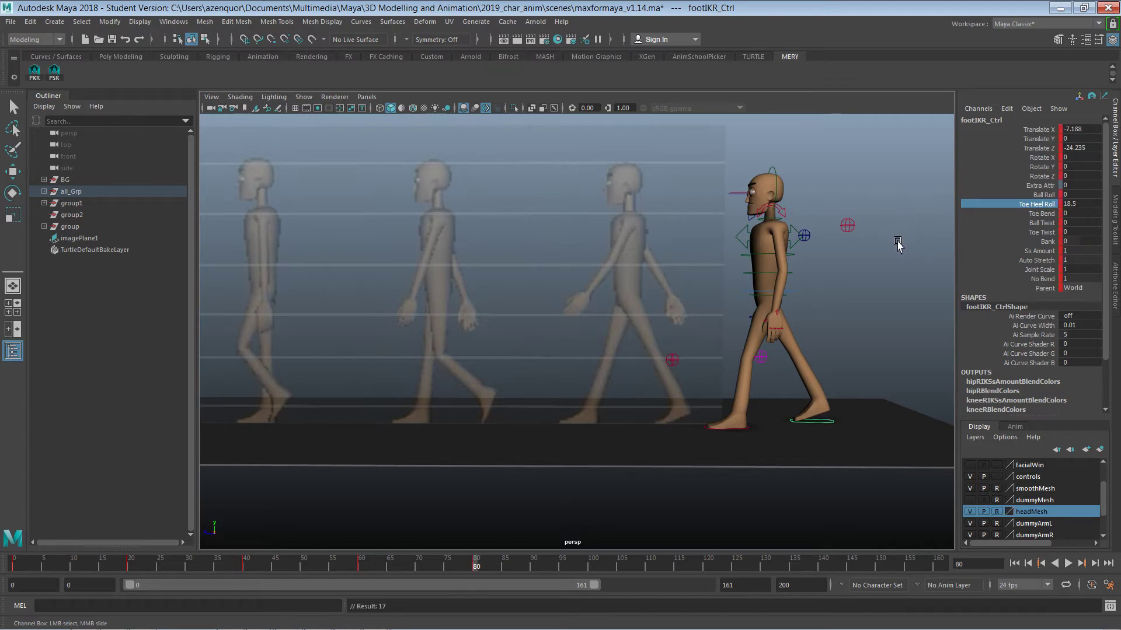
Key all rig controls at frame 80, and move and key the left foot control at about 51.793 in Translate Z.
{"action": "left_click", "coordinate": [897, 244]}
{"action": "left_click_drag", "start_coordinate": [909, 154], "coordinate": [695, 409]}
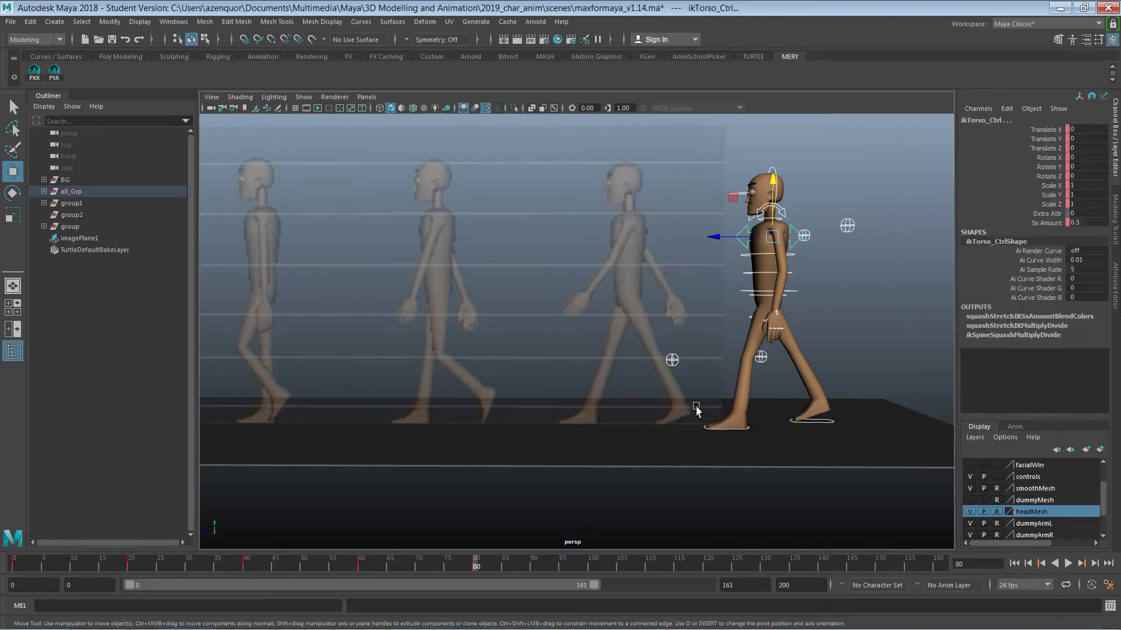
{"action": "left_click", "coordinate": [882, 308]}
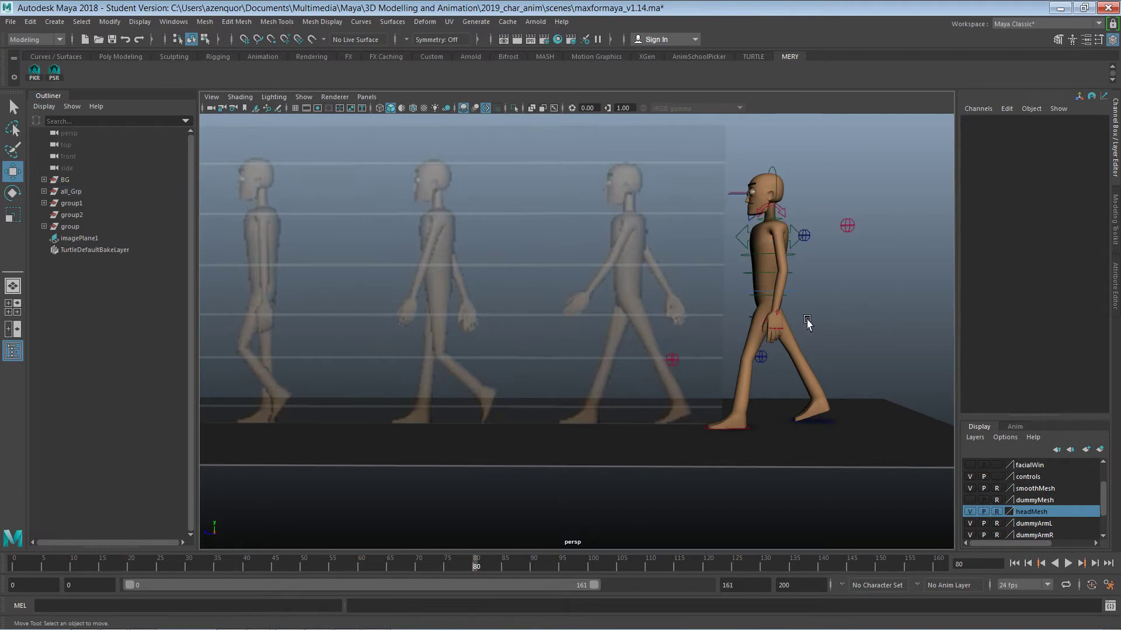
{"action": "left_click", "coordinate": [737, 431]}
{"action": "left_click_drag", "start_coordinate": [734, 414], "coordinate": [716, 419]}
{"action": "key", "text": "s"}
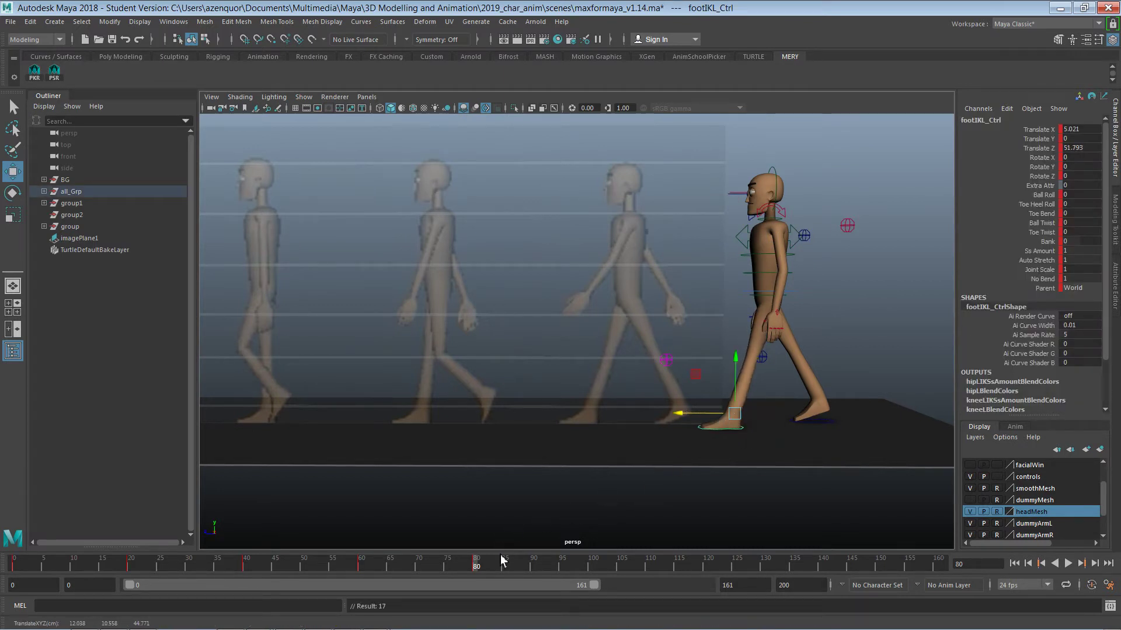
Scrub the timeline just before frame 80 to compare the left foot's pose with the one at frame 80.
{"action": "left_click_drag", "start_coordinate": [501, 562], "coordinate": [390, 571]}
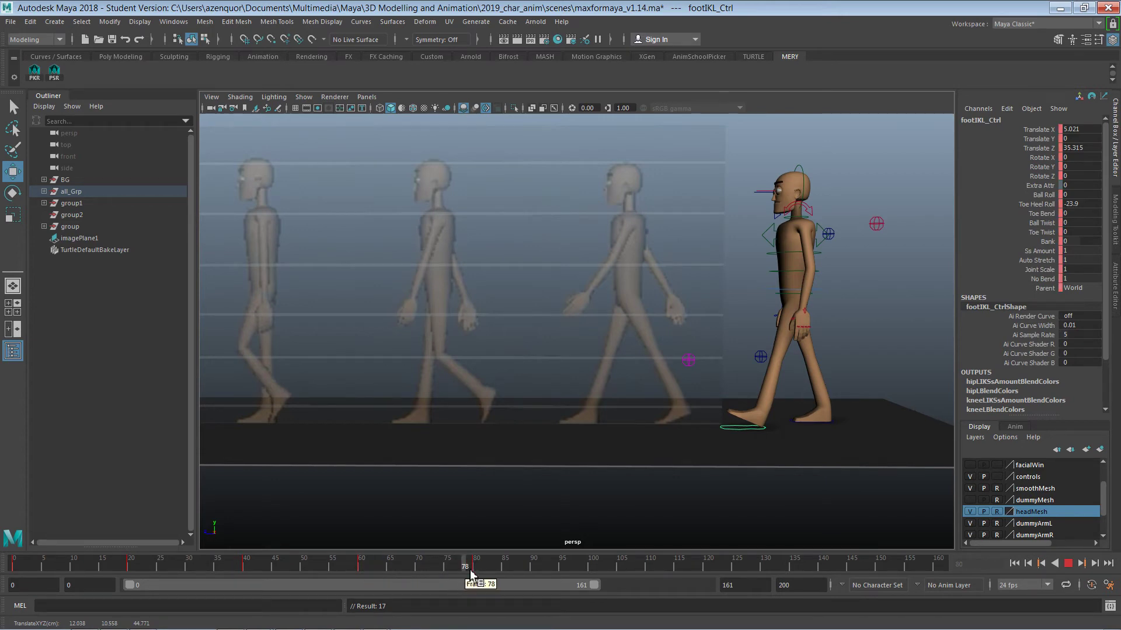
{"action": "left_click", "coordinate": [477, 568]}
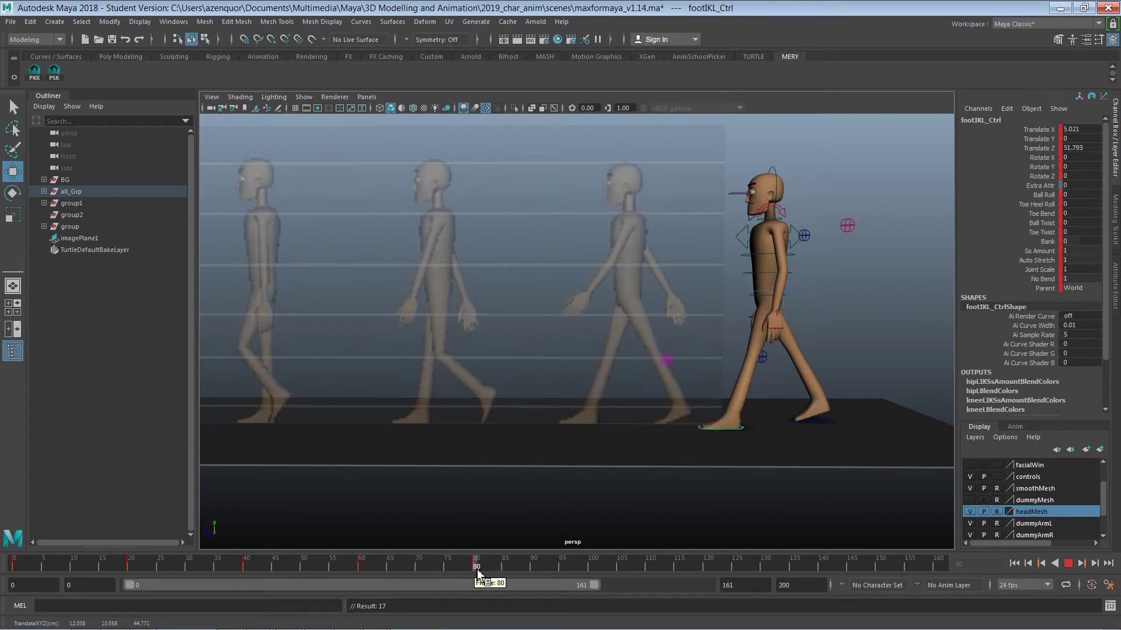
{"action": "left_click_drag", "start_coordinate": [477, 573], "coordinate": [471, 575]}
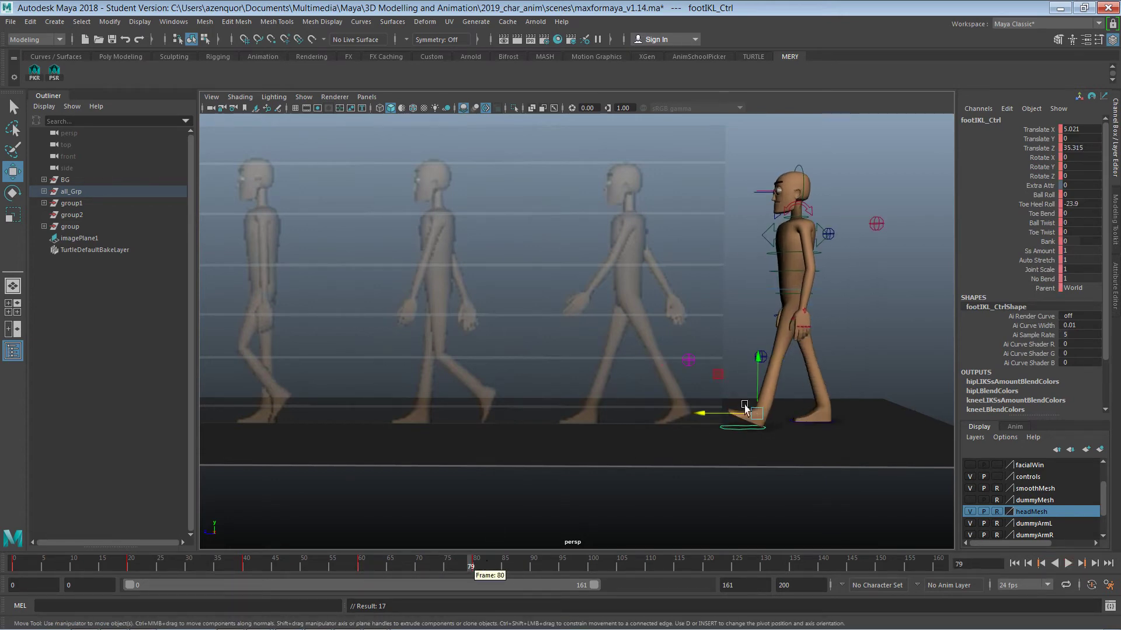
{"action": "left_click", "coordinate": [477, 569]}
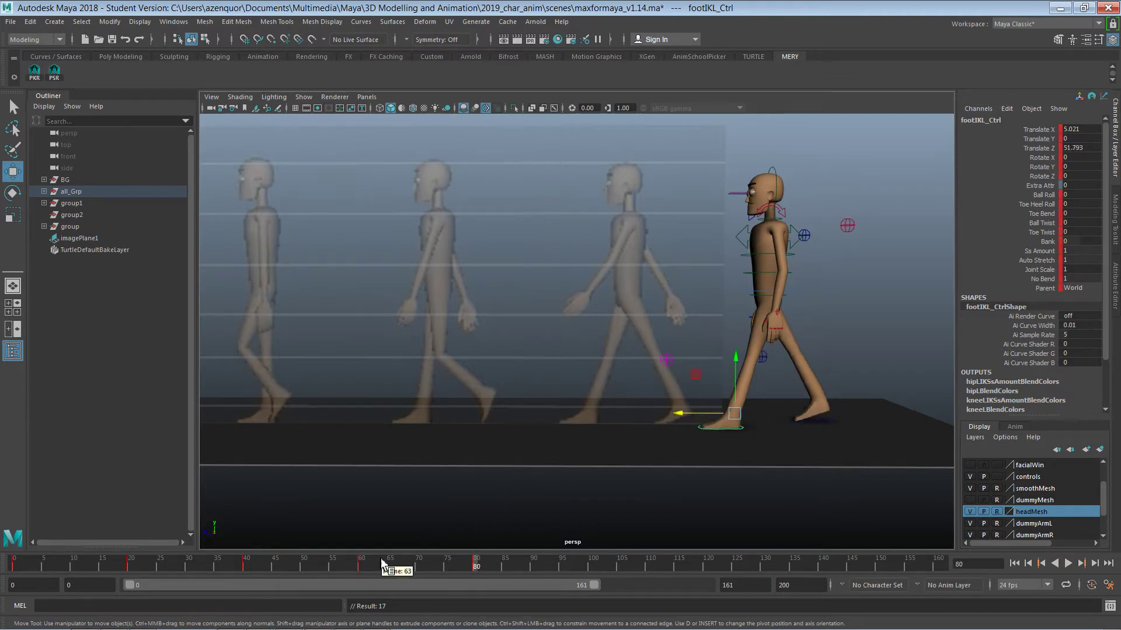
Go to frame 60 and try to copy the left foot control's pose.
{"action": "left_click", "coordinate": [363, 569]}
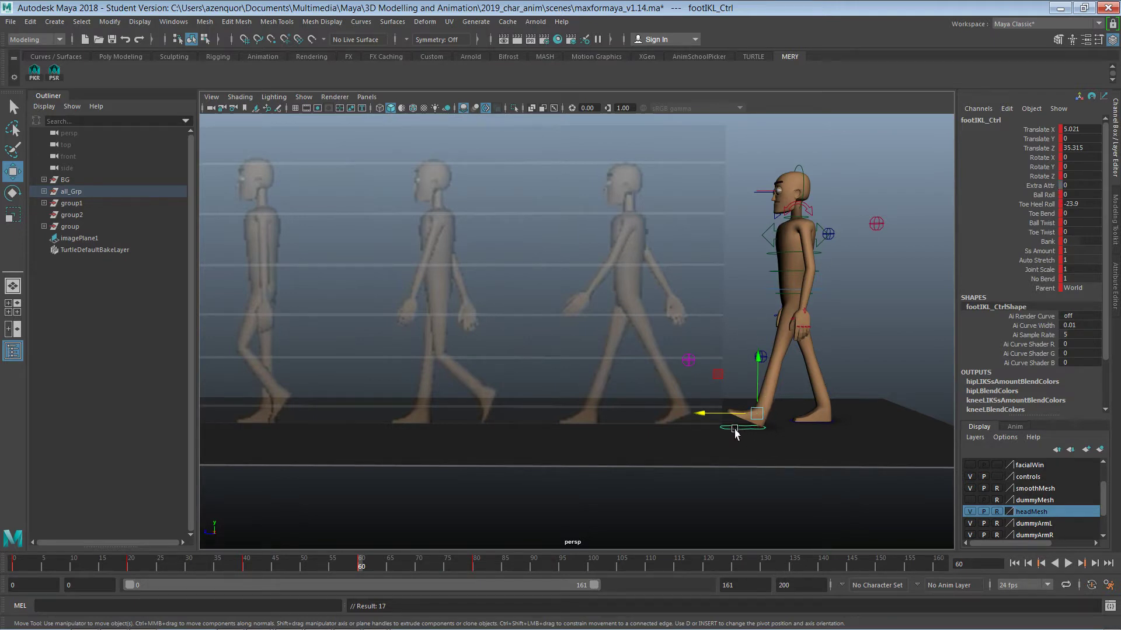
{"action": "key", "text": "ctrl+c"}
{"action": "left_click", "coordinate": [591, 328]}
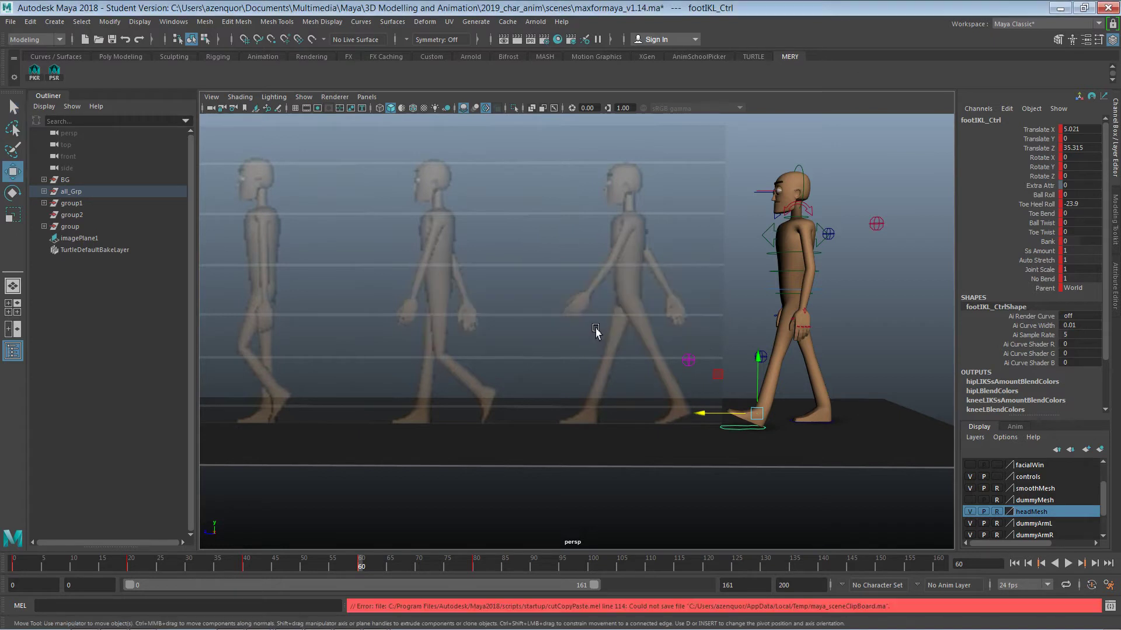
{"action": "left_click", "coordinate": [793, 423]}
{"action": "left_click", "coordinate": [760, 431]}
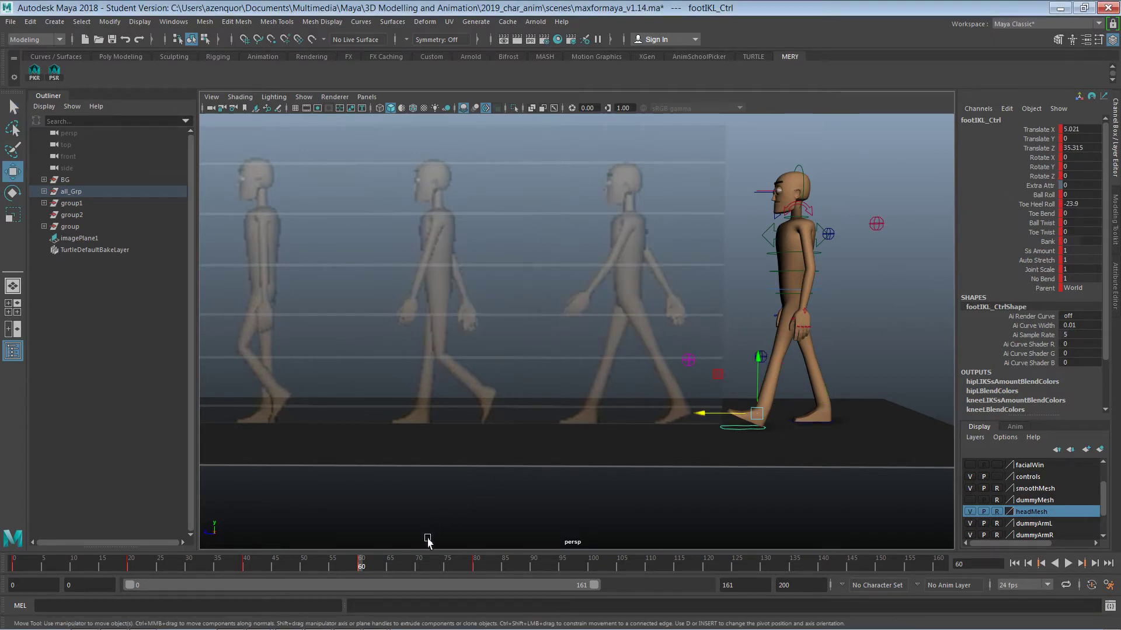
Return to frame 80 and delete the left foot control's key there.
{"action": "left_click", "coordinate": [476, 564]}
{"action": "right_click", "coordinate": [478, 568]}
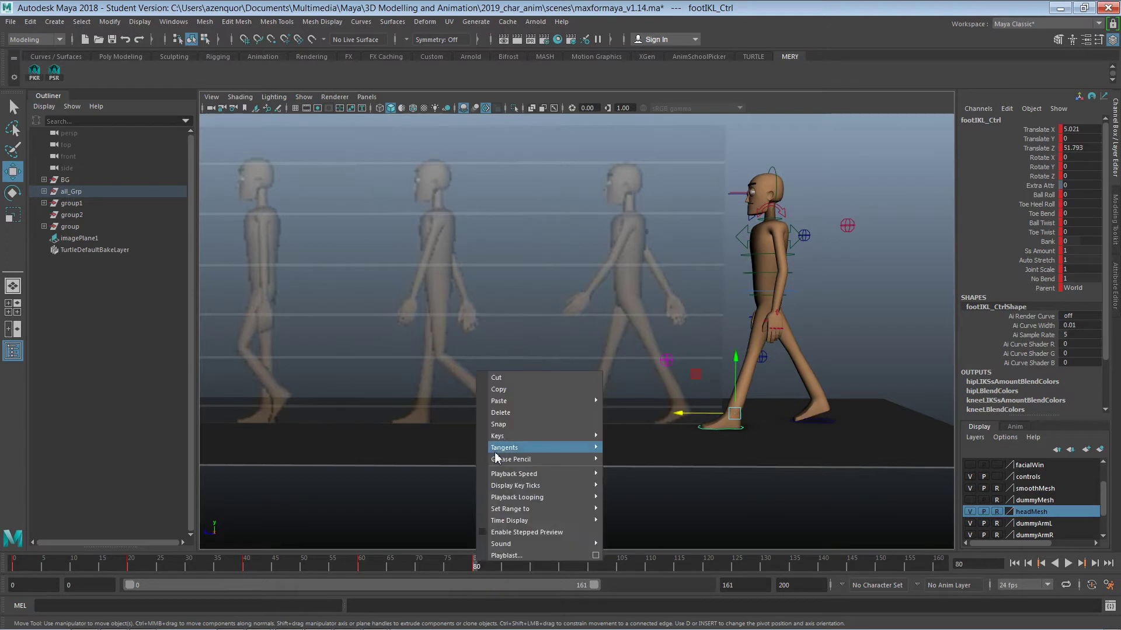
{"action": "left_click", "coordinate": [519, 413]}
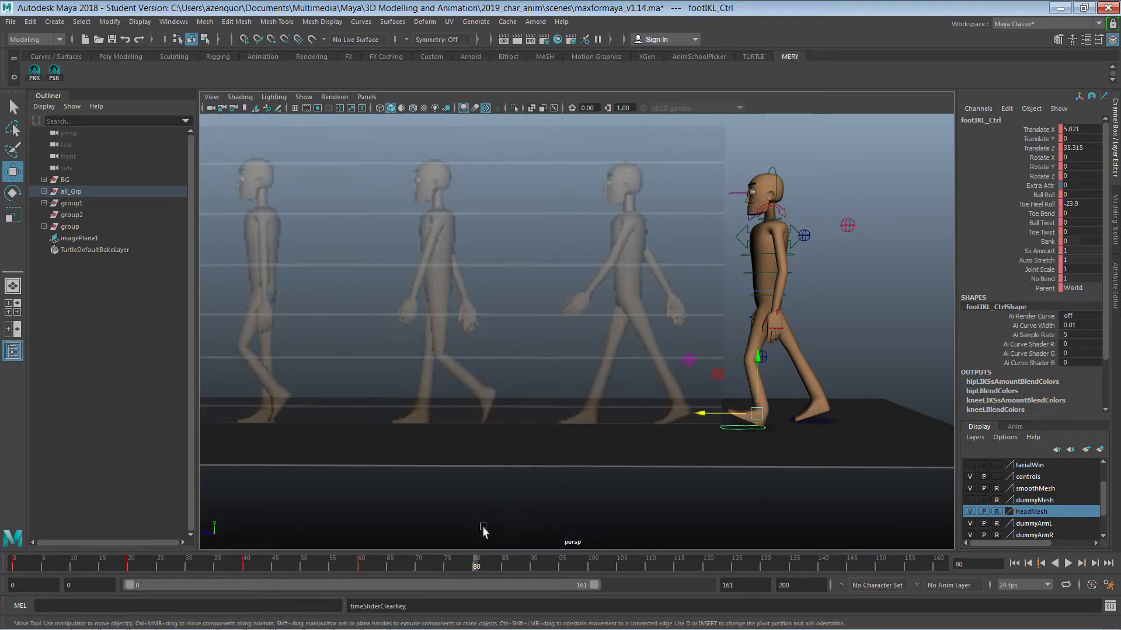
Select all rig controls, delete their keys at frame 80, and key the pose held from frame 60 there instead.
{"action": "left_click_drag", "start_coordinate": [917, 142], "coordinate": [645, 469]}
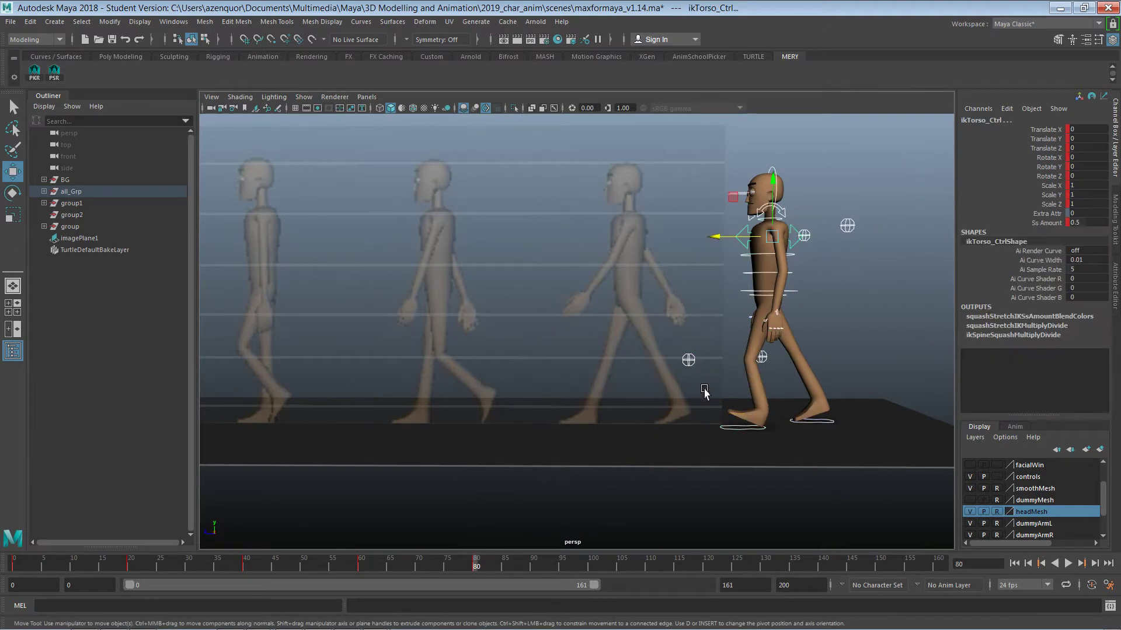
{"action": "right_click", "coordinate": [478, 566]}
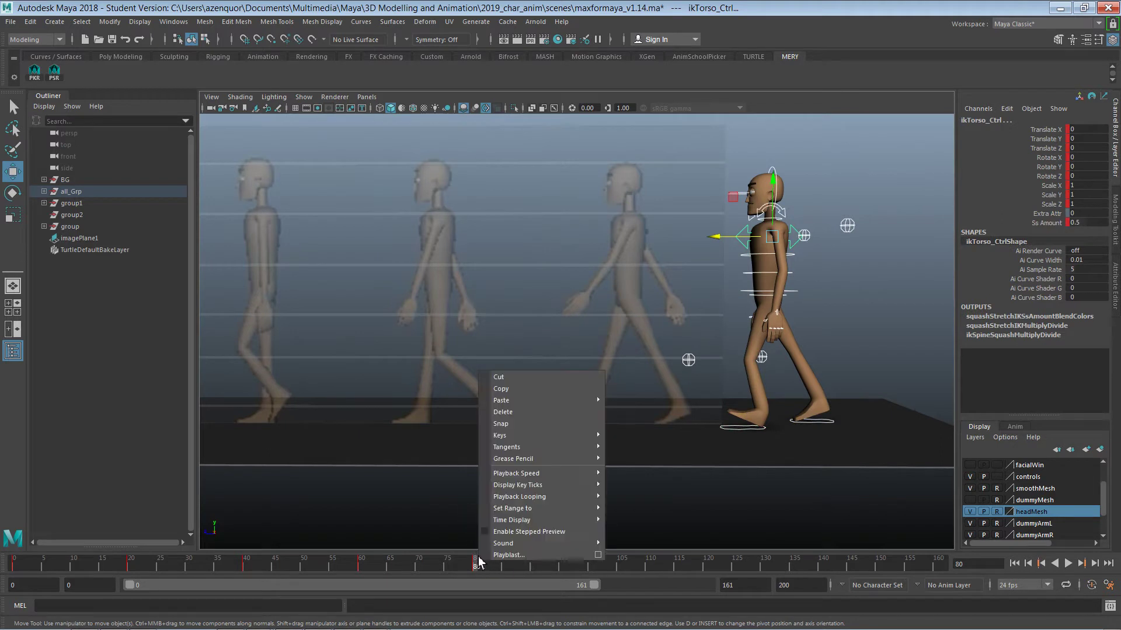
{"action": "left_click", "coordinate": [549, 414]}
{"action": "mouse_move", "coordinate": [483, 564]}
{"action": "left_mouse_down"}
{"action": "mouse_move", "coordinate": [178, 563]}
{"action": "mouse_move", "coordinate": [223, 534]}
{"action": "mouse_move", "coordinate": [415, 544]}
{"action": "mouse_move", "coordinate": [491, 571]}
{"action": "left_mouse_up"}
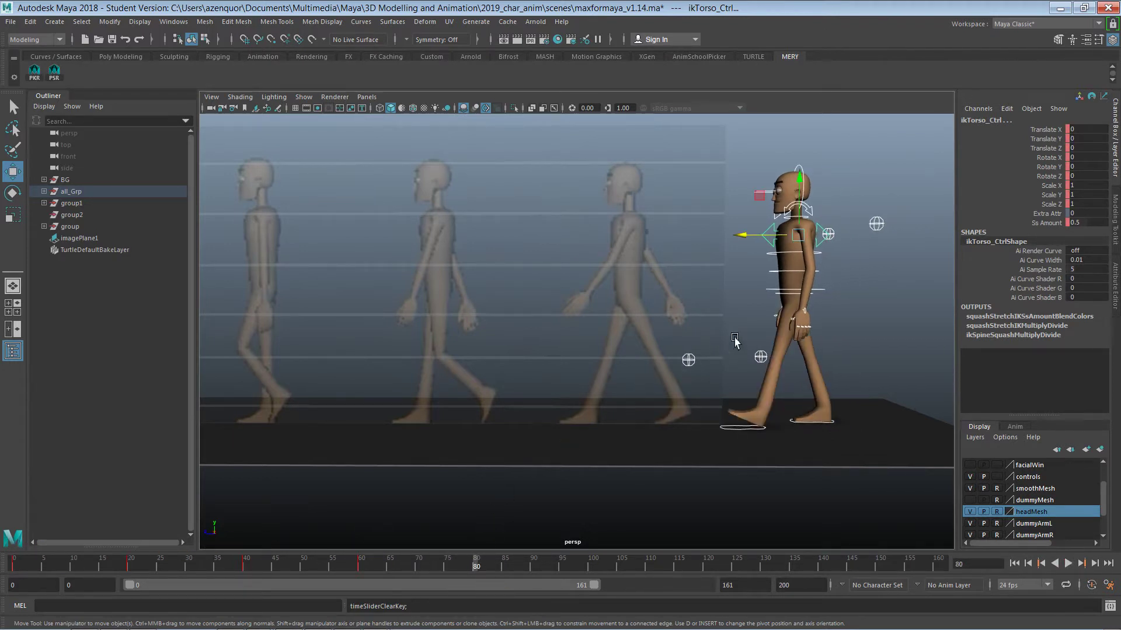
{"action": "key", "text": "s"}
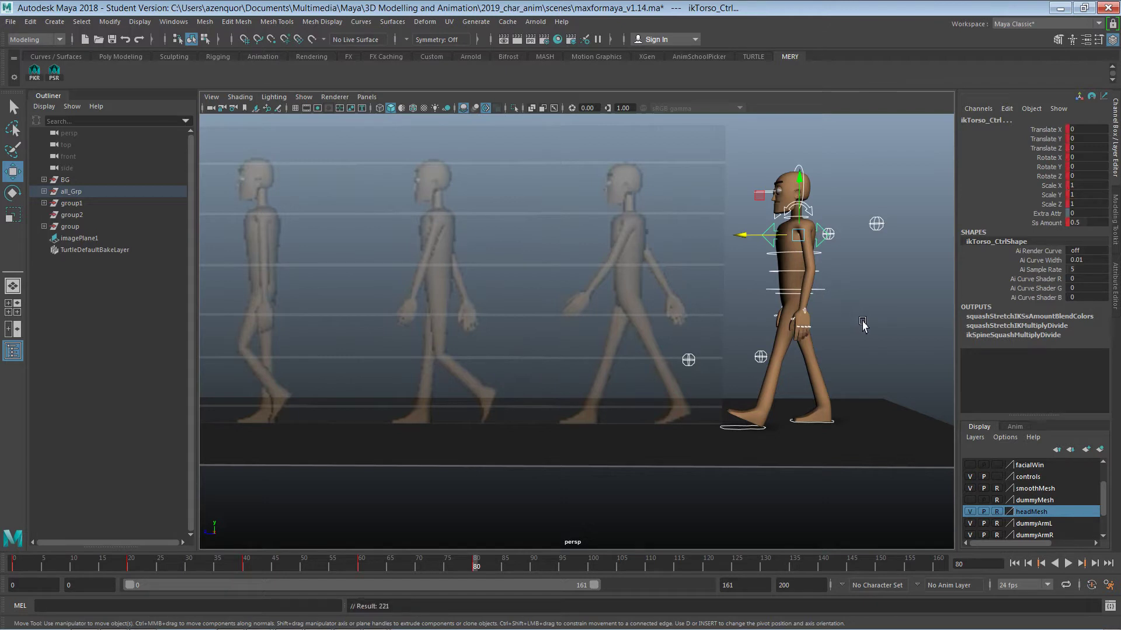
Flatten the left foot at frame 80 by setting its control's Toe Heel Roll to 0.
{"action": "left_click", "coordinate": [824, 347]}
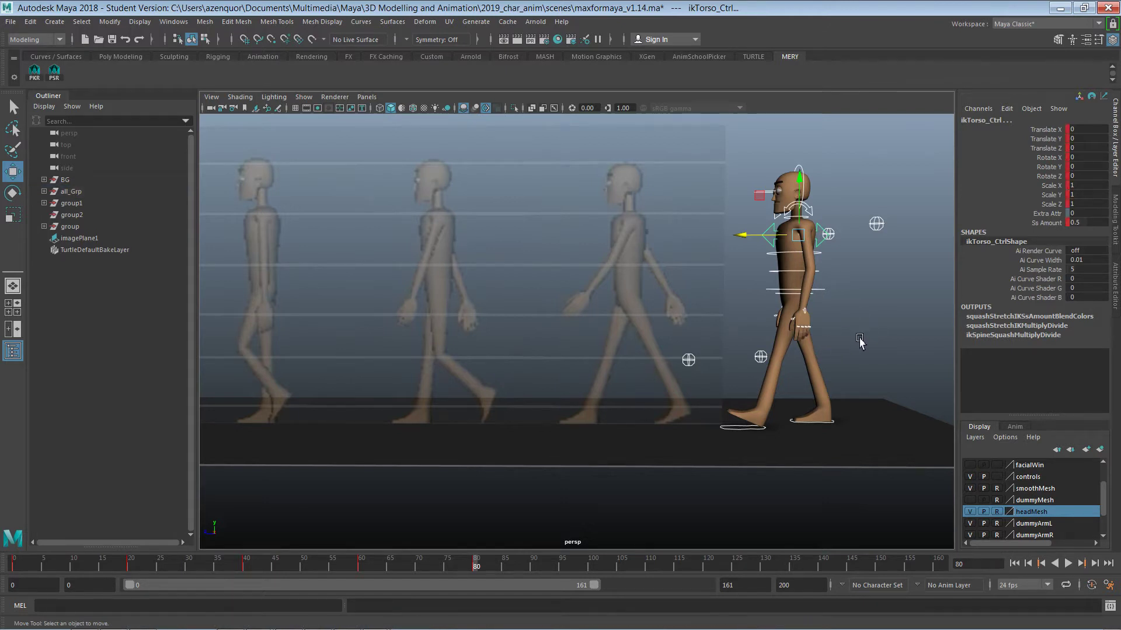
{"action": "left_click", "coordinate": [736, 430]}
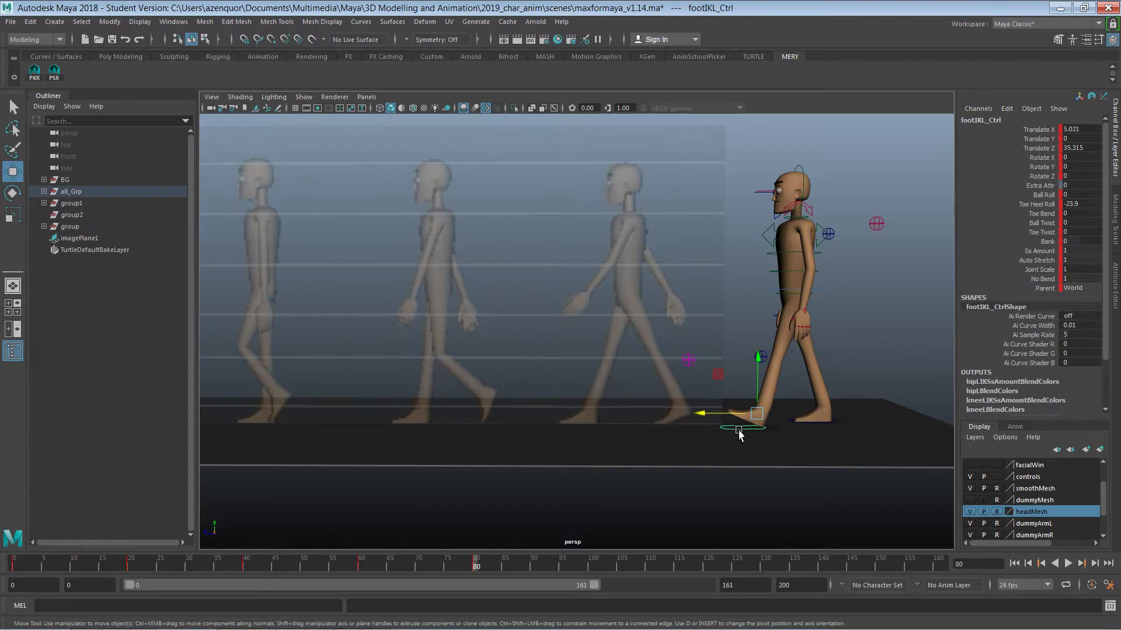
{"action": "double_click", "coordinate": [1080, 204]}
{"action": "type", "text": "0"}
{"action": "key", "text": "Return"}
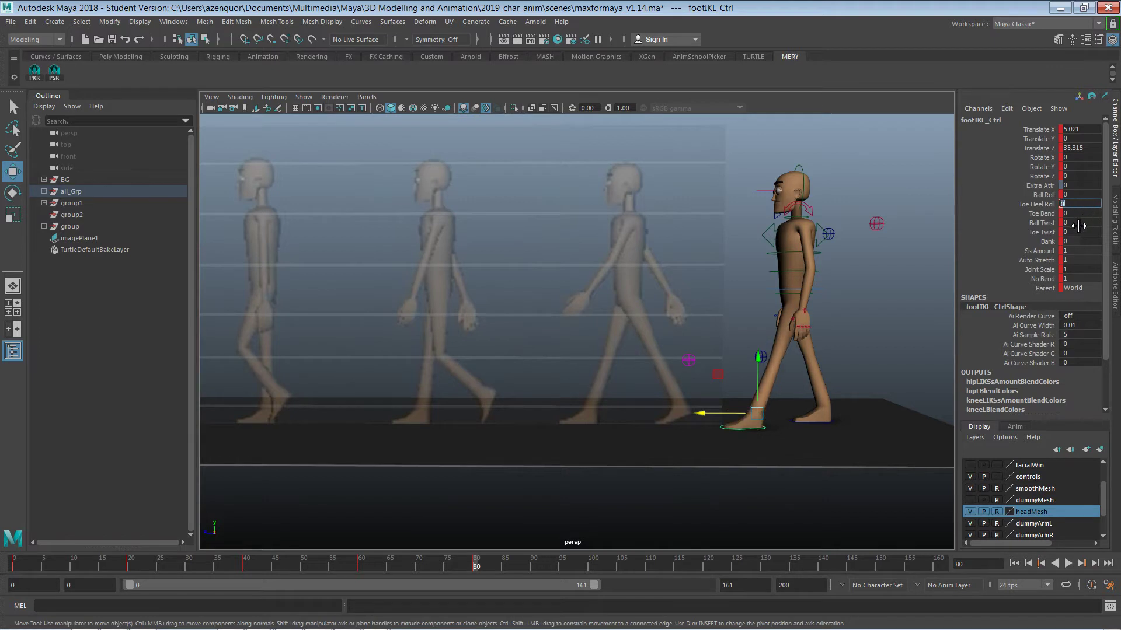
Move the rig's root control forward at frame 80 so the body's weight shifts over the front foot.
{"action": "left_click", "coordinate": [863, 289]}
{"action": "left_click", "coordinate": [759, 290]}
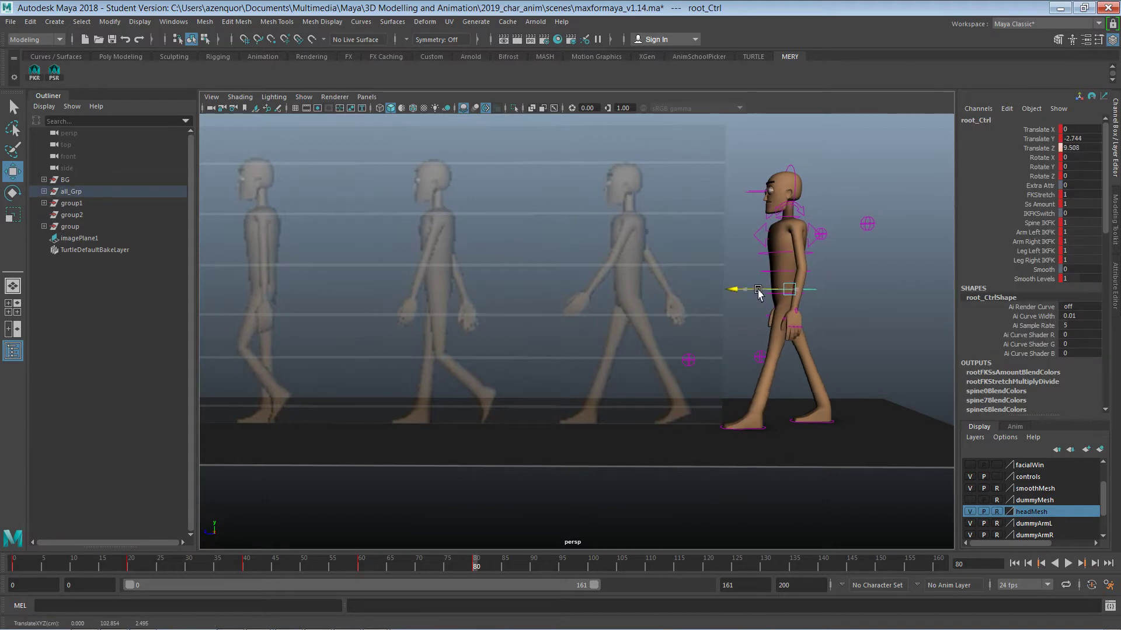
{"action": "left_click_drag", "start_coordinate": [758, 290], "coordinate": [754, 292]}
Raise the right foot's heel at frame 80 by setting its control's Toe Heel Roll to about 13.9.
{"action": "left_click", "coordinate": [834, 423]}
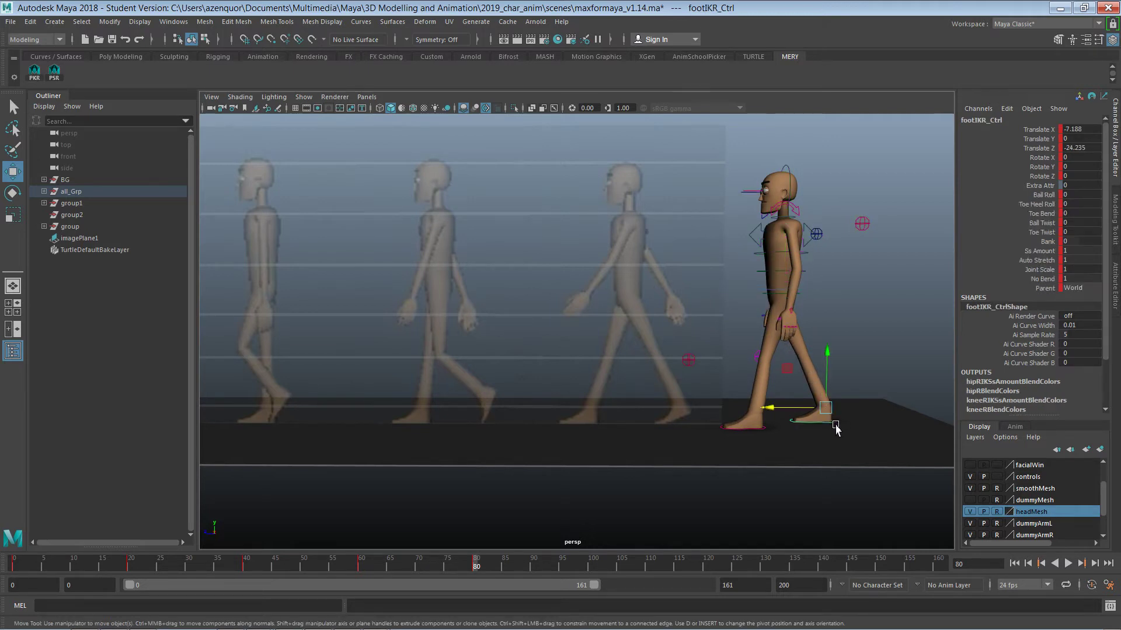
{"action": "left_click", "coordinate": [1036, 205]}
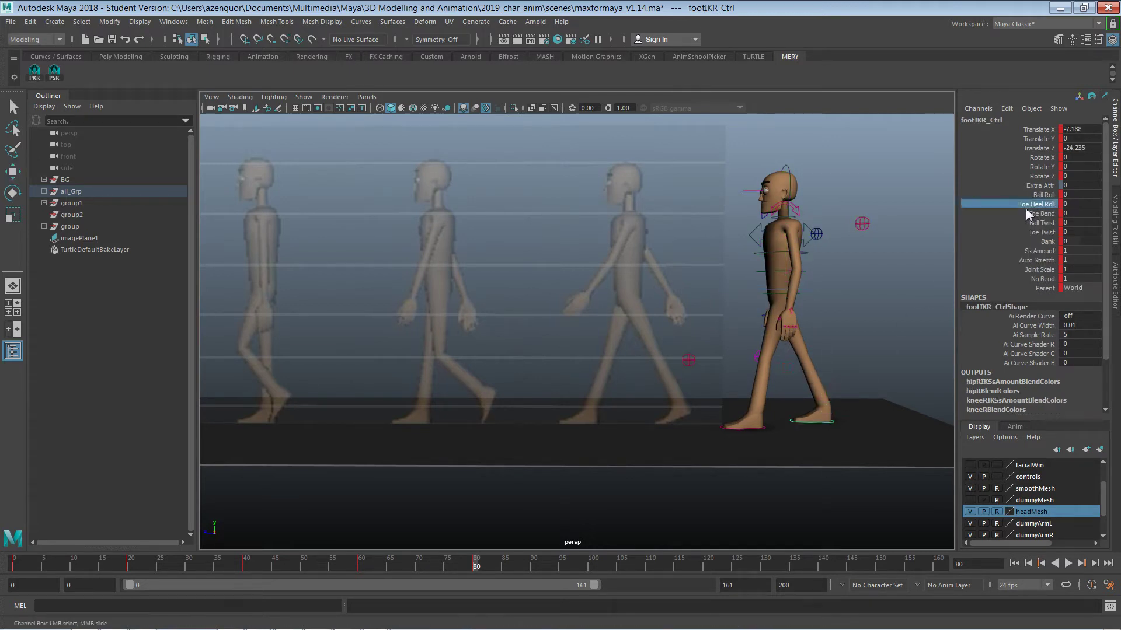
{"action": "middle_click_drag", "start_coordinate": [927, 250], "coordinate": [1002, 252]}
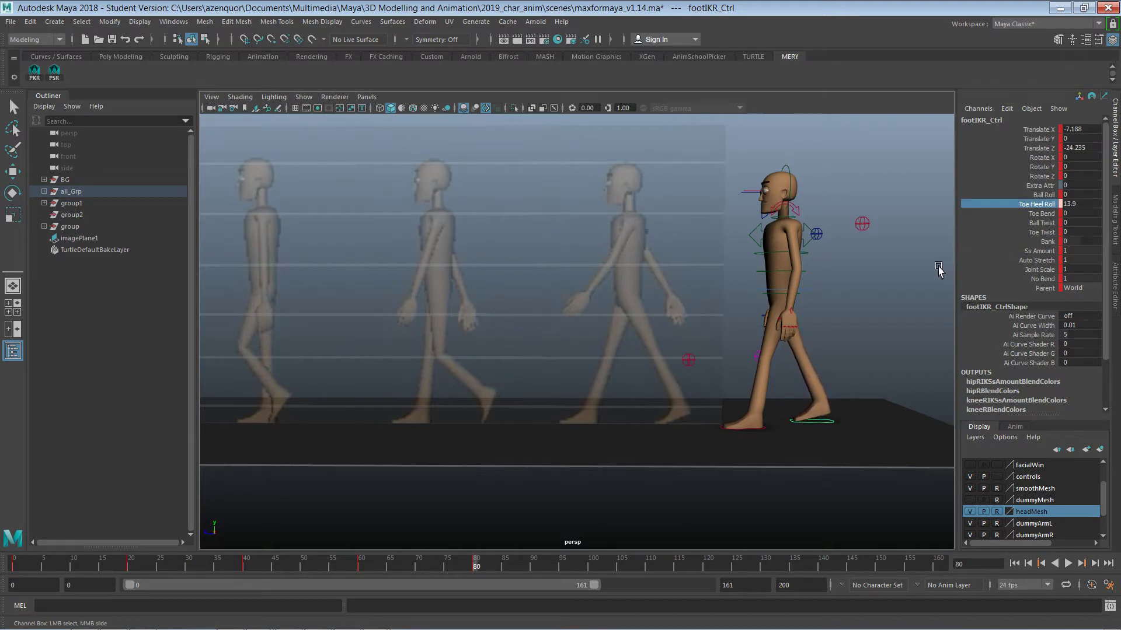
Adjust the root control to a Translate Z of about 13.46 and key all rig controls at frame 80.
{"action": "left_click", "coordinate": [782, 290]}
{"action": "key", "text": "w"}
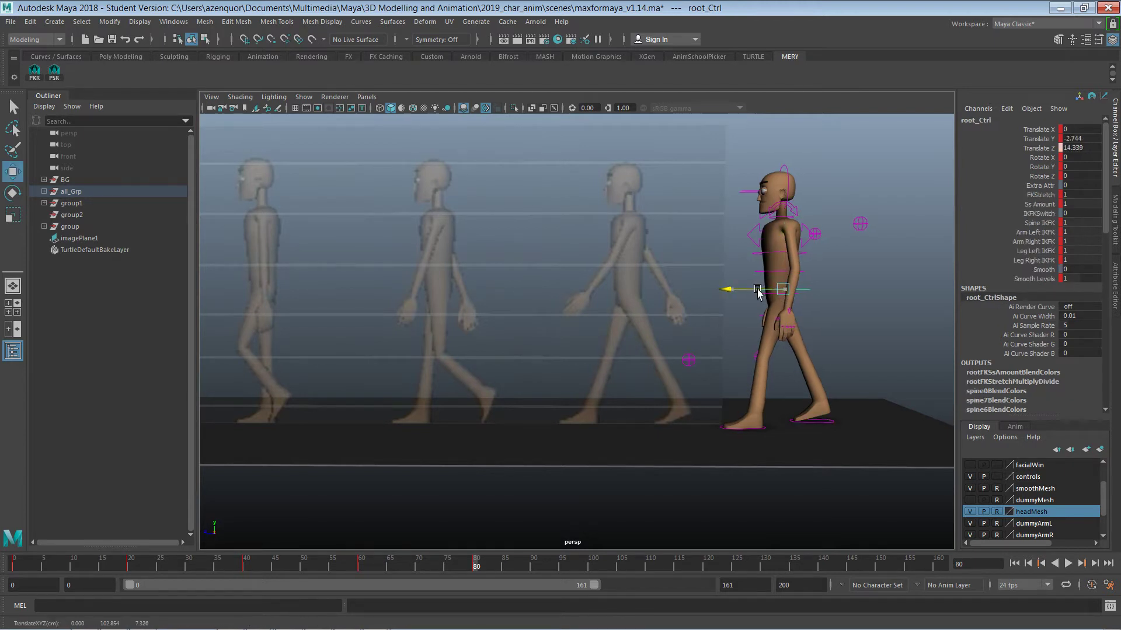
{"action": "left_click_drag", "start_coordinate": [757, 290], "coordinate": [759, 290]}
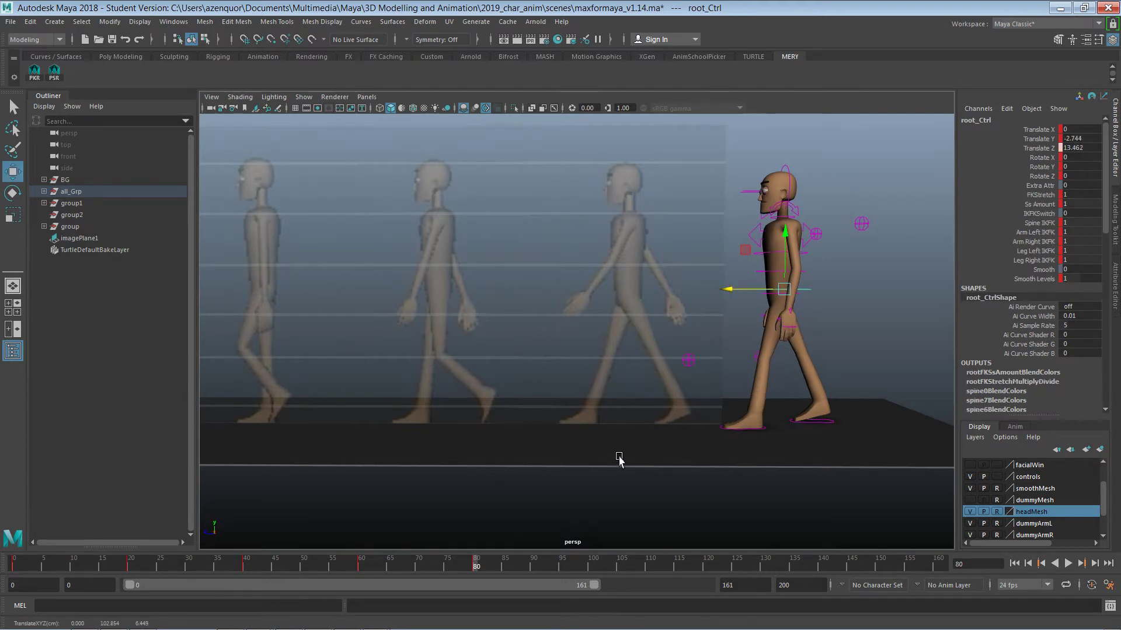
{"action": "left_click_drag", "start_coordinate": [921, 150], "coordinate": [658, 474]}
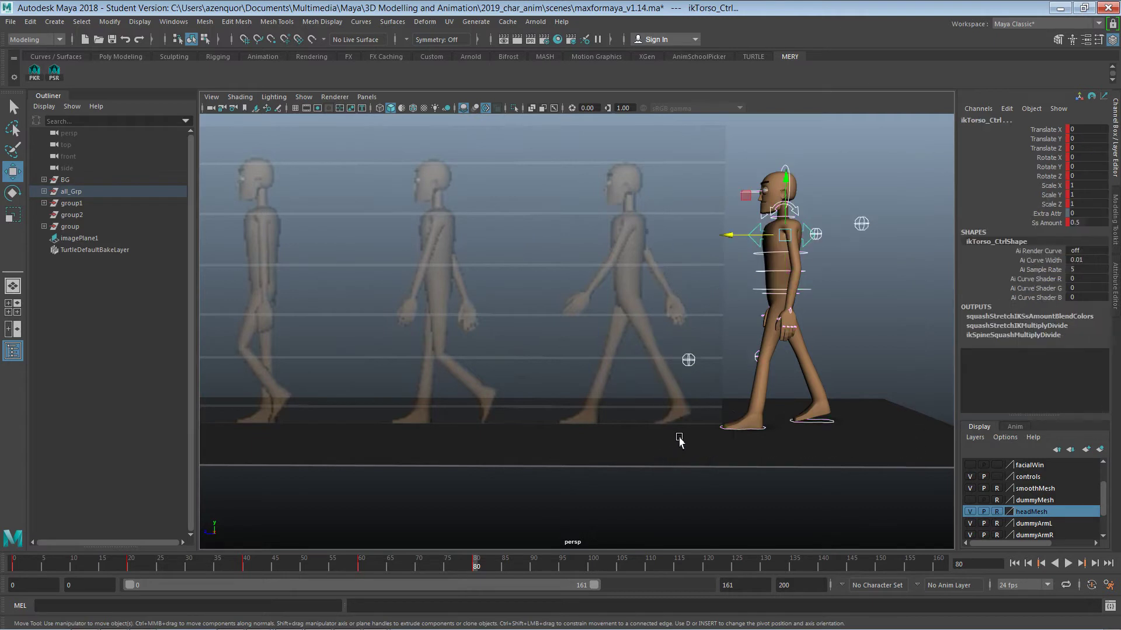
{"action": "left_click", "coordinate": [822, 385]}
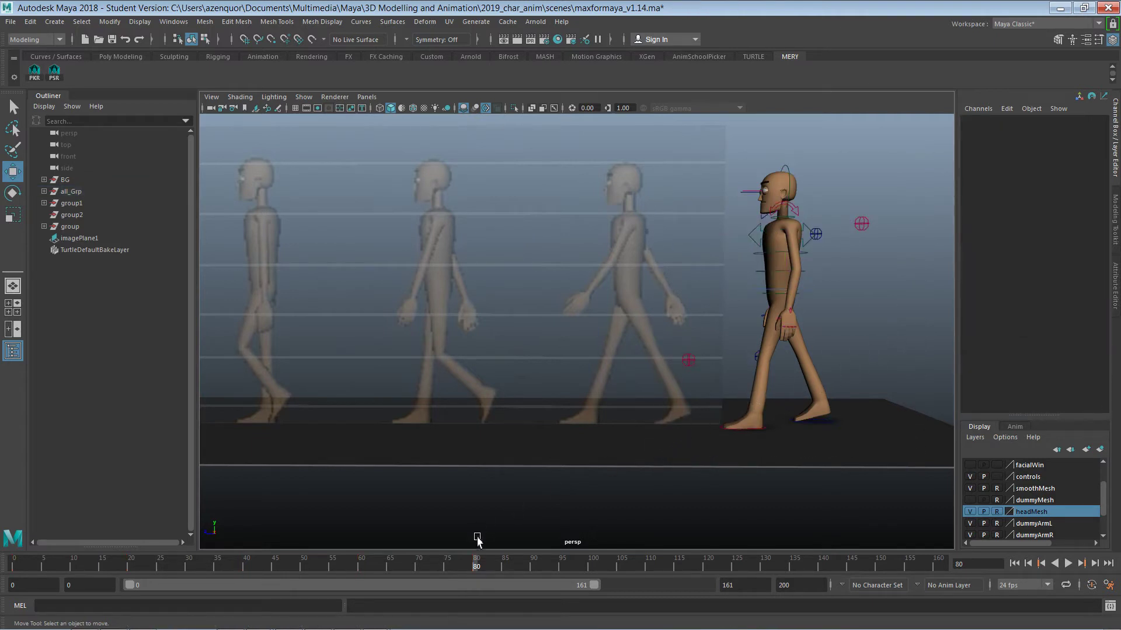
Go to frame 84 and switch to the side view framed on the character beside the reference poses.
{"action": "mouse_move", "coordinate": [477, 564]}
{"action": "left_mouse_down"}
{"action": "mouse_move", "coordinate": [334, 566]}
{"action": "mouse_move", "coordinate": [134, 538]}
{"action": "mouse_move", "coordinate": [454, 536]}
{"action": "mouse_move", "coordinate": [730, 569]}
{"action": "mouse_move", "coordinate": [327, 562]}
{"action": "mouse_move", "coordinate": [499, 562]}
{"action": "left_mouse_up"}
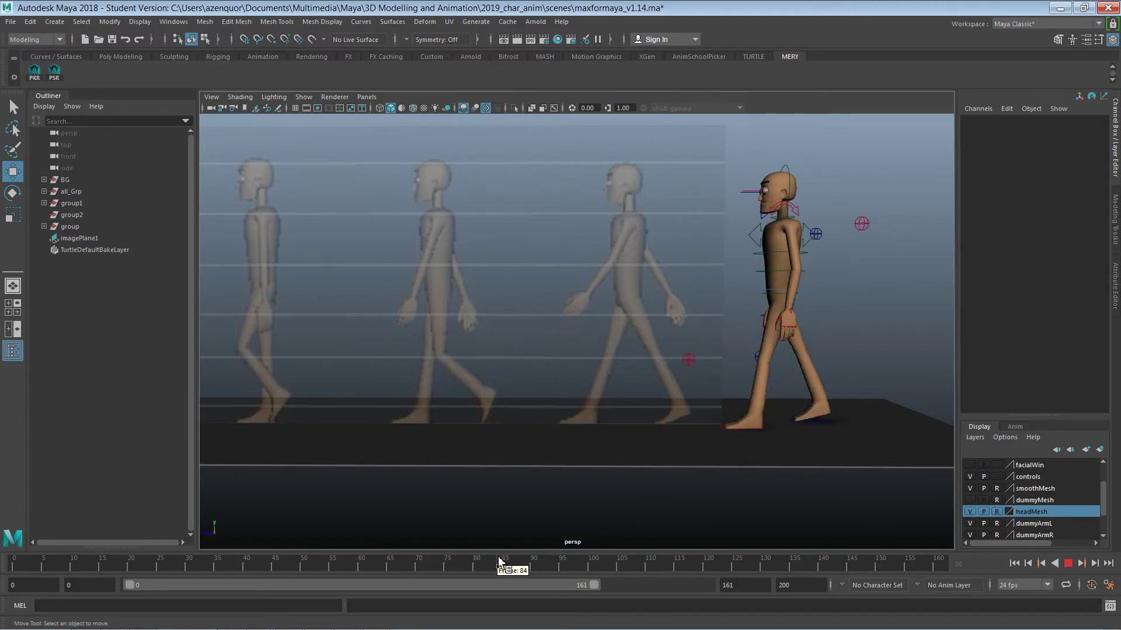
{"action": "left_click_drag", "start_coordinate": [856, 352], "coordinate": [850, 351], "text": "alt"}
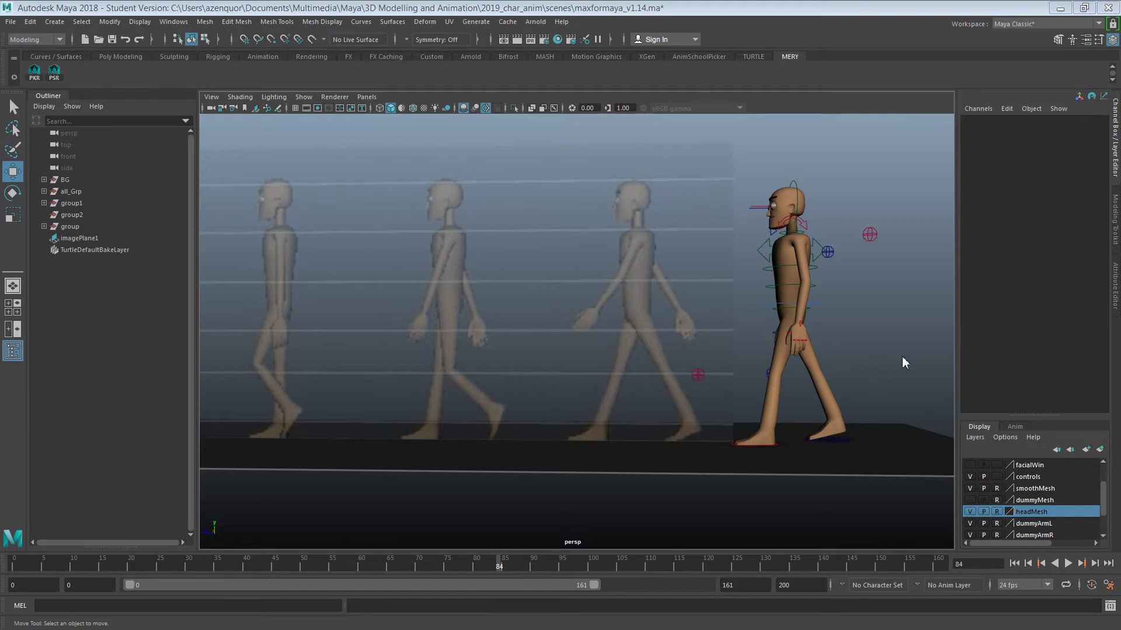
{"action": "key", "text": "space"}
{"action": "key", "text": "space"}
{"action": "right_click_drag", "start_coordinate": [806, 371], "coordinate": [841, 369], "text": "alt"}
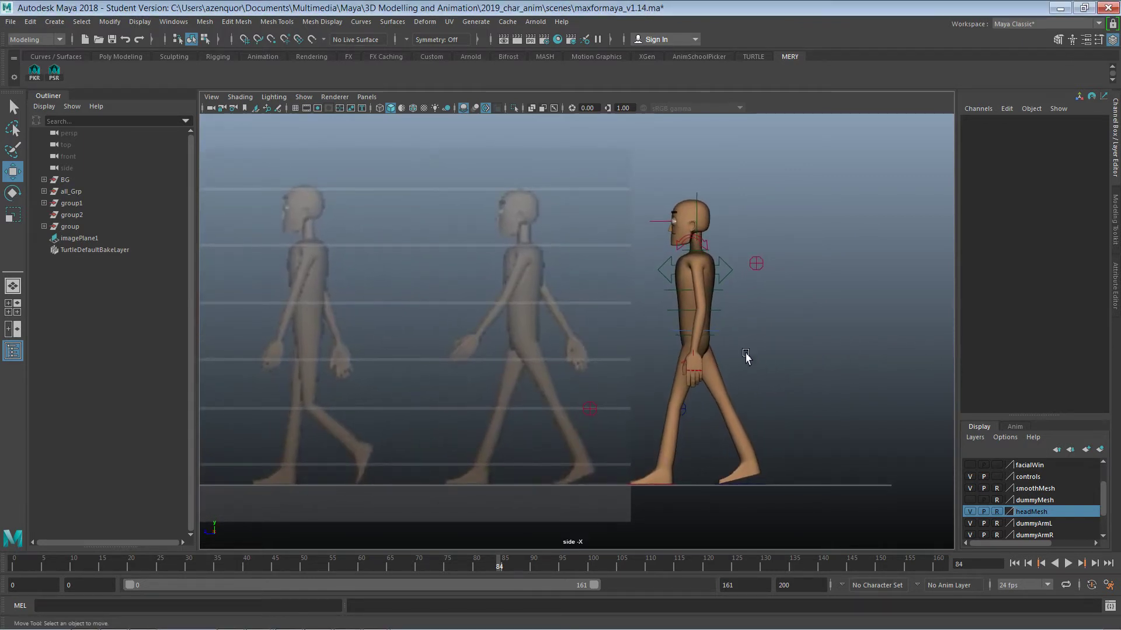
Nudge the root control vertically and along Z at frame 84, and key all rig controls there.
{"action": "left_click", "coordinate": [714, 335]}
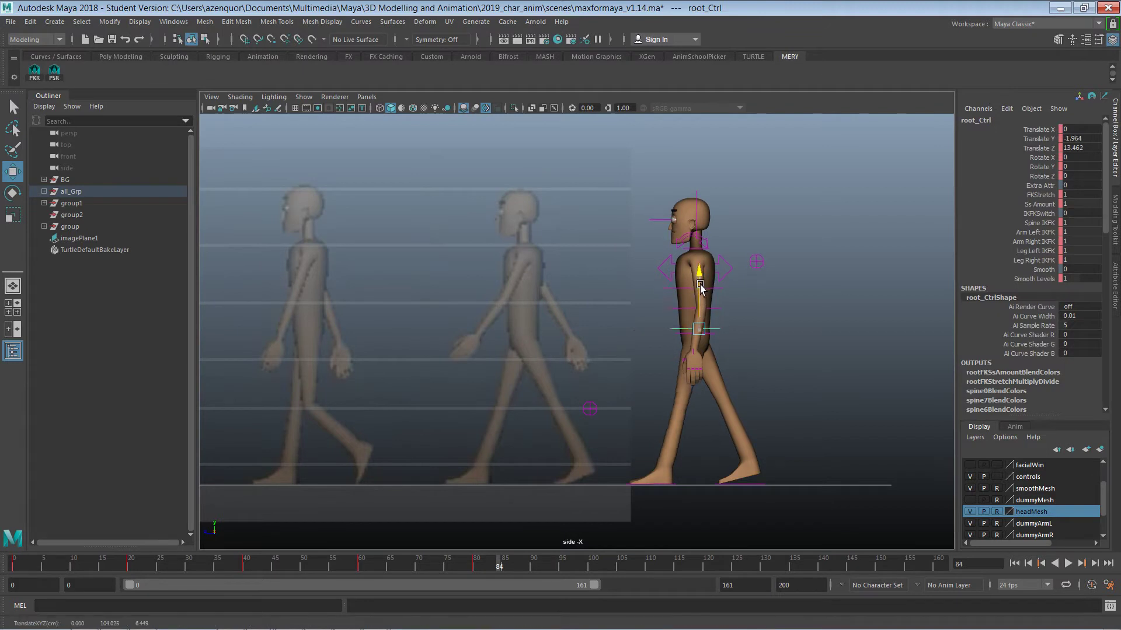
{"action": "left_click_drag", "start_coordinate": [700, 288], "coordinate": [700, 290]}
{"action": "left_click_drag", "start_coordinate": [675, 331], "coordinate": [678, 334]}
{"action": "left_click_drag", "start_coordinate": [851, 191], "coordinate": [545, 480]}
{"action": "left_click", "coordinate": [762, 360]}
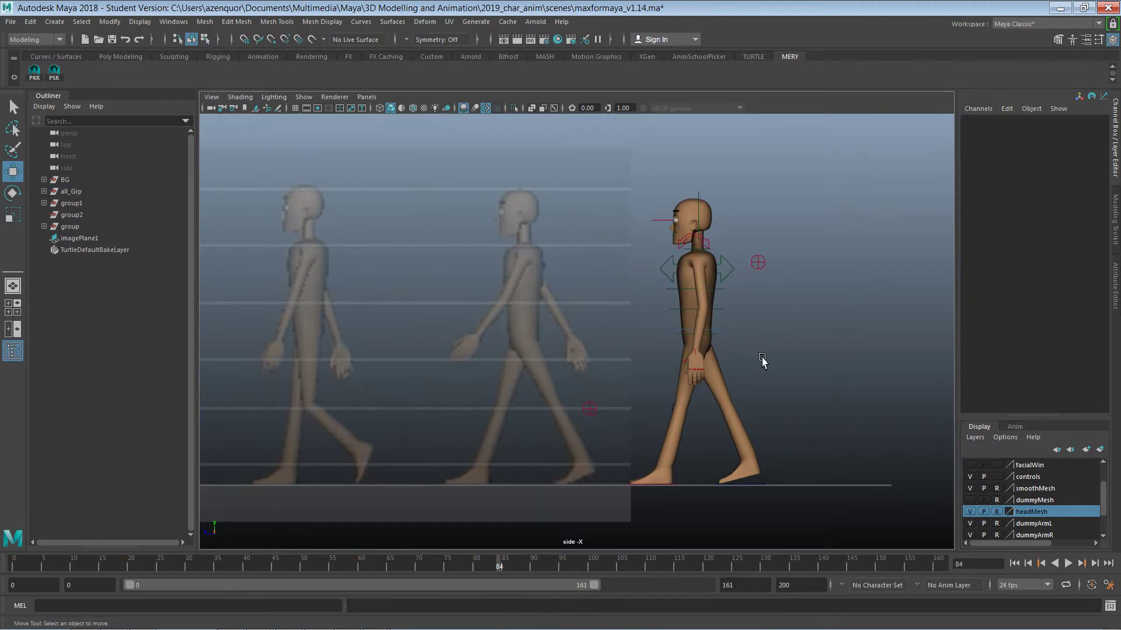
Move the right knee's pole vector forward to a Translate Z of about 47.16 and key all rig controls at frame 84.
{"action": "left_click", "coordinate": [671, 411]}
{"action": "left_click", "coordinate": [642, 418]}
{"action": "left_click", "coordinate": [665, 420]}
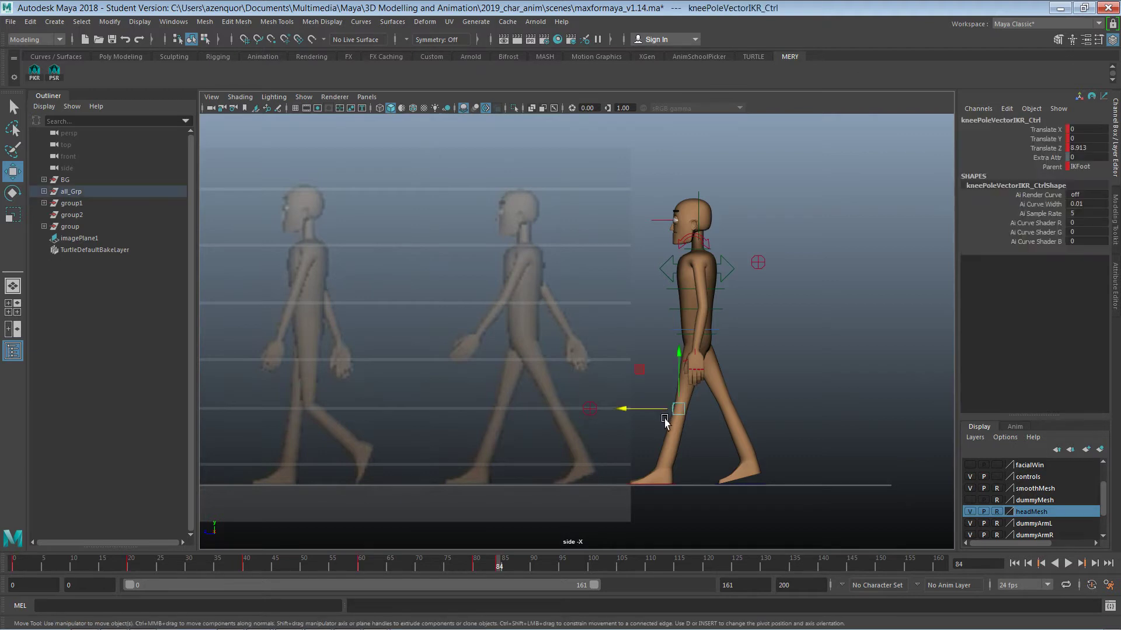
{"action": "left_click_drag", "start_coordinate": [665, 422], "coordinate": [635, 401]}
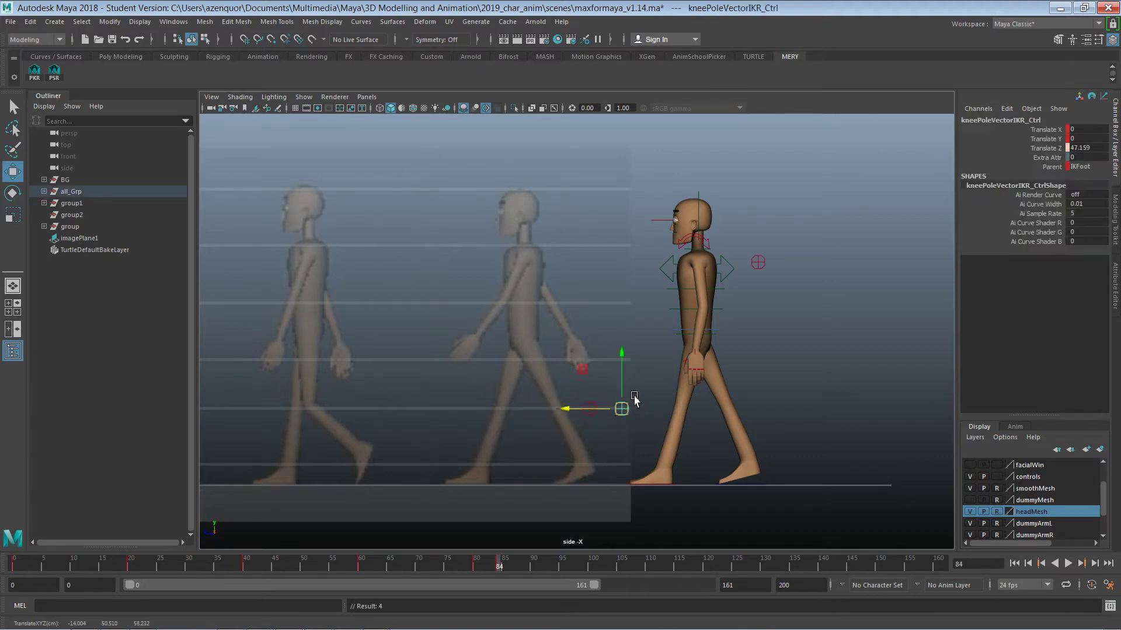
{"action": "left_click", "coordinate": [832, 317]}
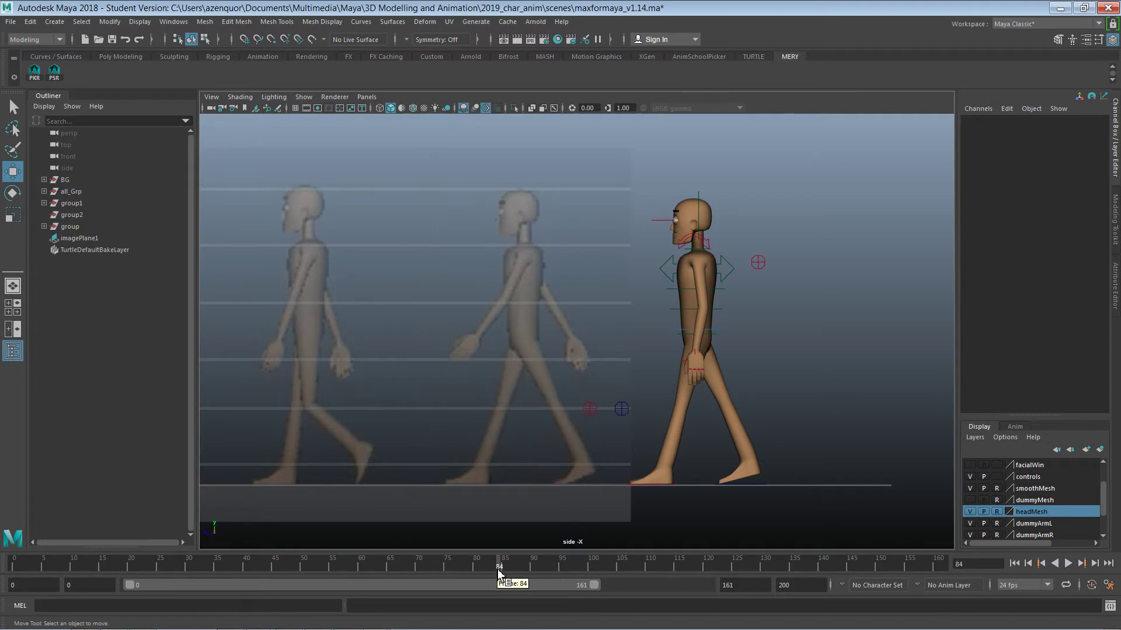
{"action": "mouse_move", "coordinate": [499, 569]}
{"action": "left_mouse_down"}
{"action": "mouse_move", "coordinate": [475, 570]}
{"action": "mouse_move", "coordinate": [501, 571]}
{"action": "left_mouse_up"}
{"action": "left_click_drag", "start_coordinate": [844, 164], "coordinate": [534, 503]}
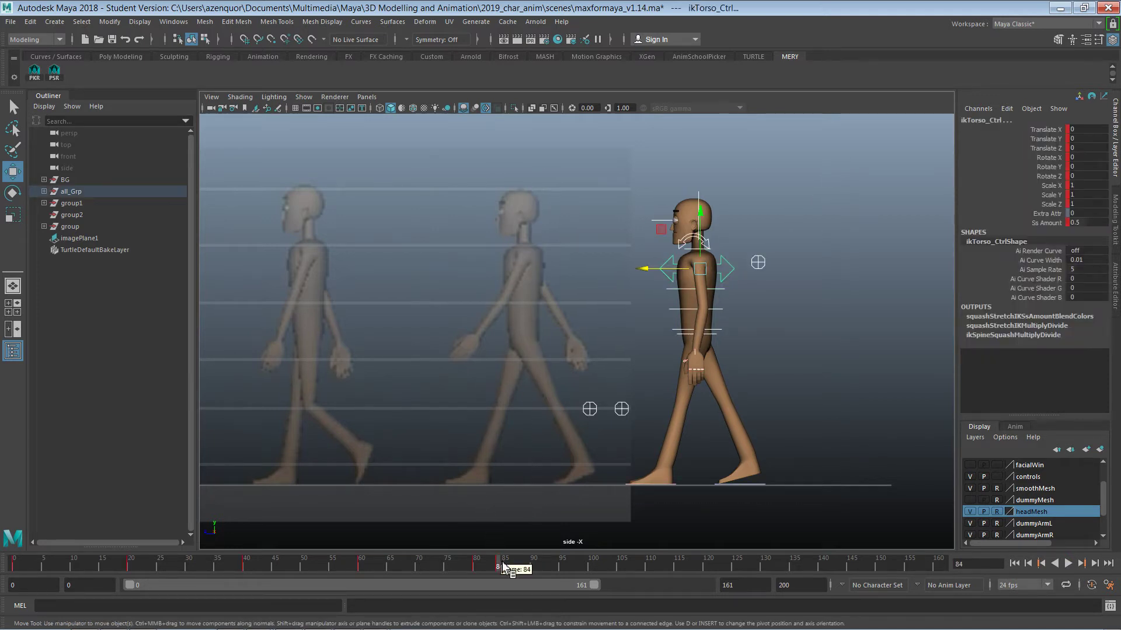
Select all rig controls, mark their keys between about frames 77 and 84, and try snapping those keys.
{"action": "mouse_move", "coordinate": [500, 571]}
{"action": "left_mouse_down"}
{"action": "mouse_move", "coordinate": [478, 572]}
{"action": "mouse_move", "coordinate": [512, 572]}
{"action": "left_mouse_up"}
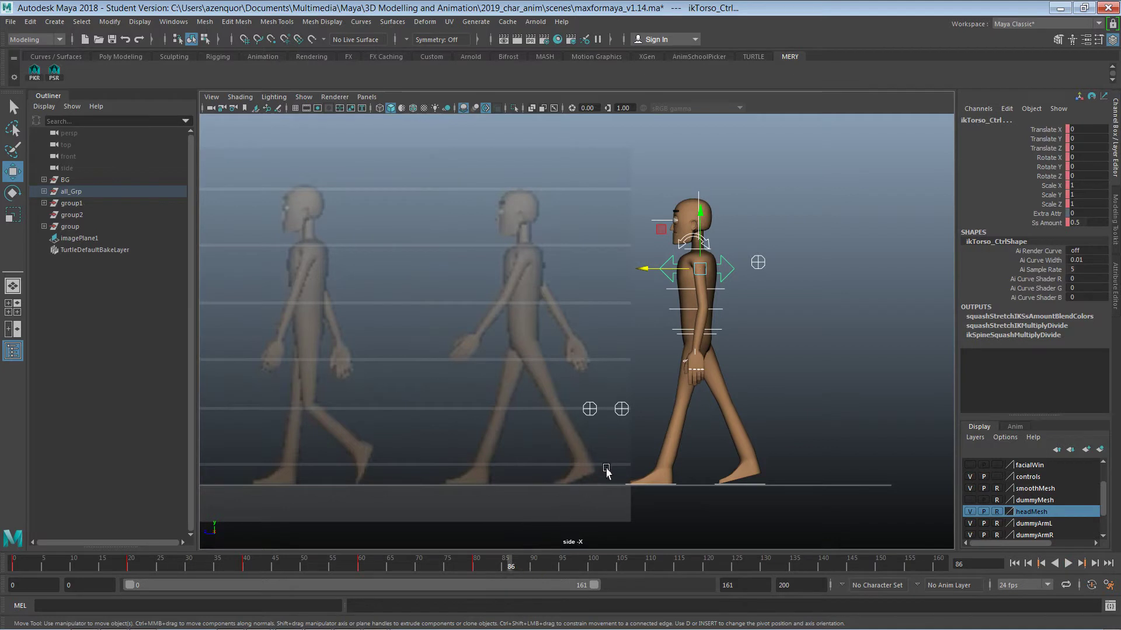
{"action": "left_click", "coordinate": [799, 308]}
{"action": "left_click_drag", "start_coordinate": [873, 165], "coordinate": [513, 514]}
{"action": "mouse_move", "coordinate": [444, 572]}
{"action": "left_mouse_down"}
{"action": "mouse_move", "coordinate": [498, 572]}
{"action": "mouse_move", "coordinate": [453, 573]}
{"action": "mouse_move", "coordinate": [487, 582]}
{"action": "mouse_move", "coordinate": [478, 579]}
{"action": "mouse_move", "coordinate": [495, 567]}
{"action": "left_mouse_up"}
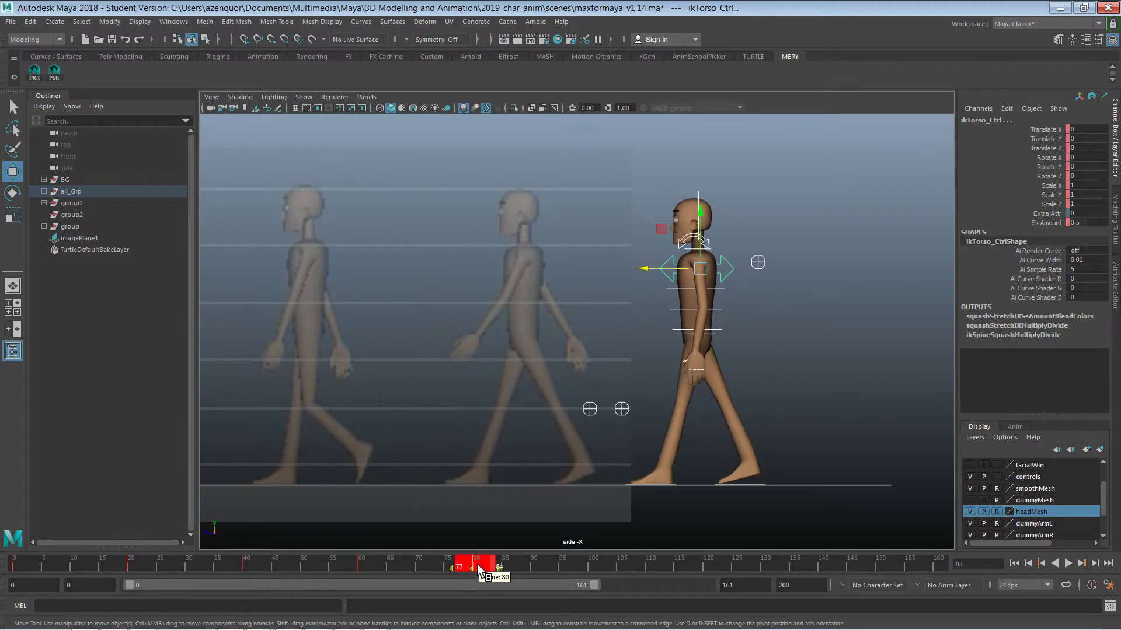
{"action": "right_click", "coordinate": [477, 565]}
{"action": "left_click", "coordinate": [508, 427]}
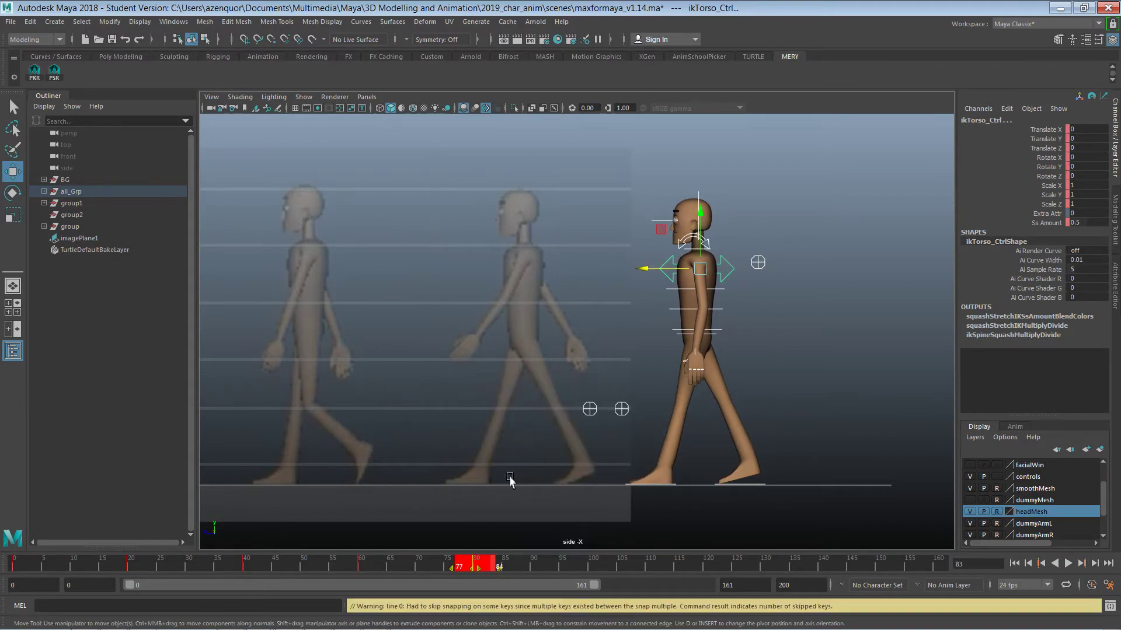
Undo the key snapping and the preceding selection and time changes, back to frame 84.
{"action": "mouse_move", "coordinate": [495, 567]}
{"action": "left_mouse_down"}
{"action": "mouse_move", "coordinate": [453, 571]}
{"action": "mouse_move", "coordinate": [488, 571]}
{"action": "left_mouse_up"}
{"action": "left_click", "coordinate": [459, 572]}
{"action": "key", "text": "ctrl+z"}
{"action": "key", "text": "ctrl+z"}
{"action": "key", "text": "ctrl+z"}
{"action": "key", "text": "ctrl+z"}
{"action": "key", "text": "ctrl+z"}
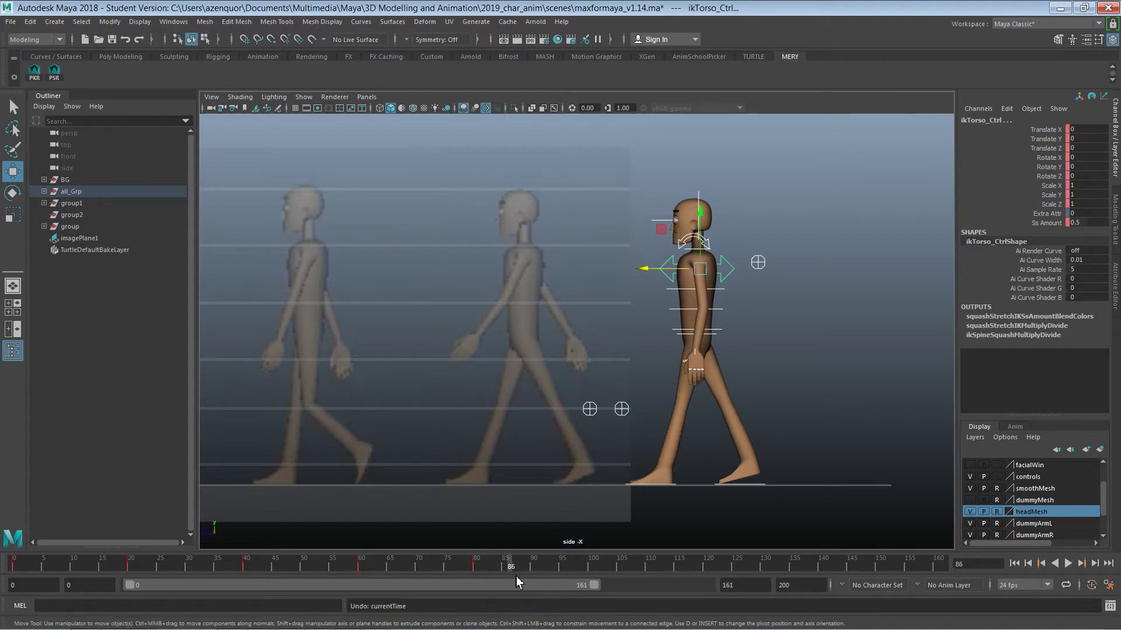
{"action": "key", "text": "ctrl+z"}
{"action": "key", "text": "ctrl+z"}
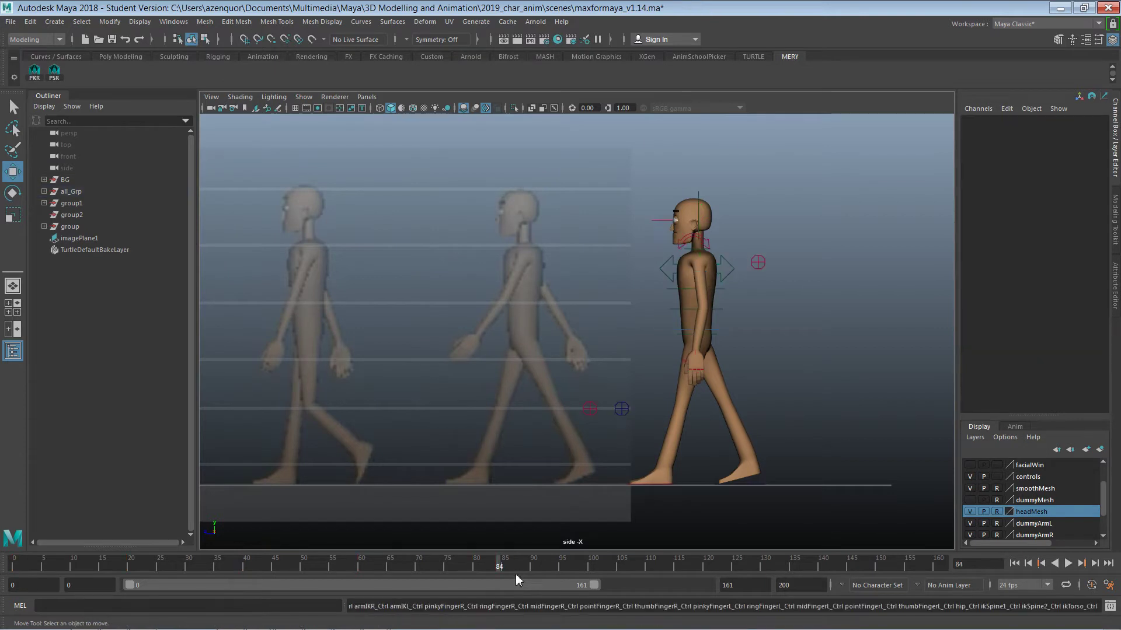
Select all rig controls and delete their keys at frame 84.
{"action": "left_click_drag", "start_coordinate": [631, 426], "coordinate": [557, 490]}
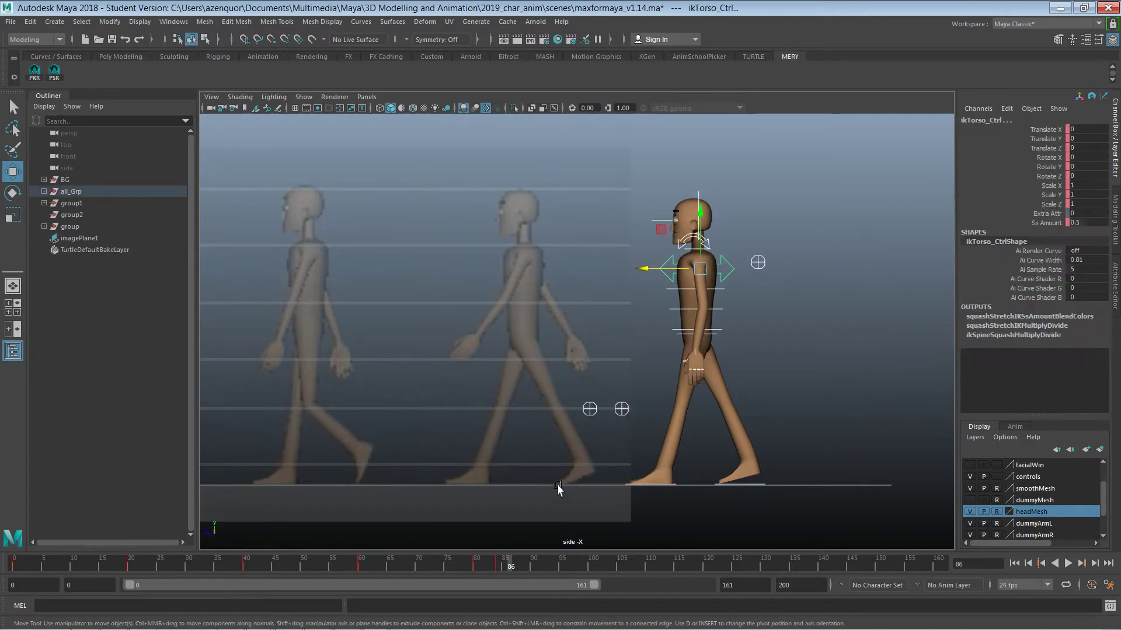
{"action": "left_click", "coordinate": [497, 565], "text": "shift"}
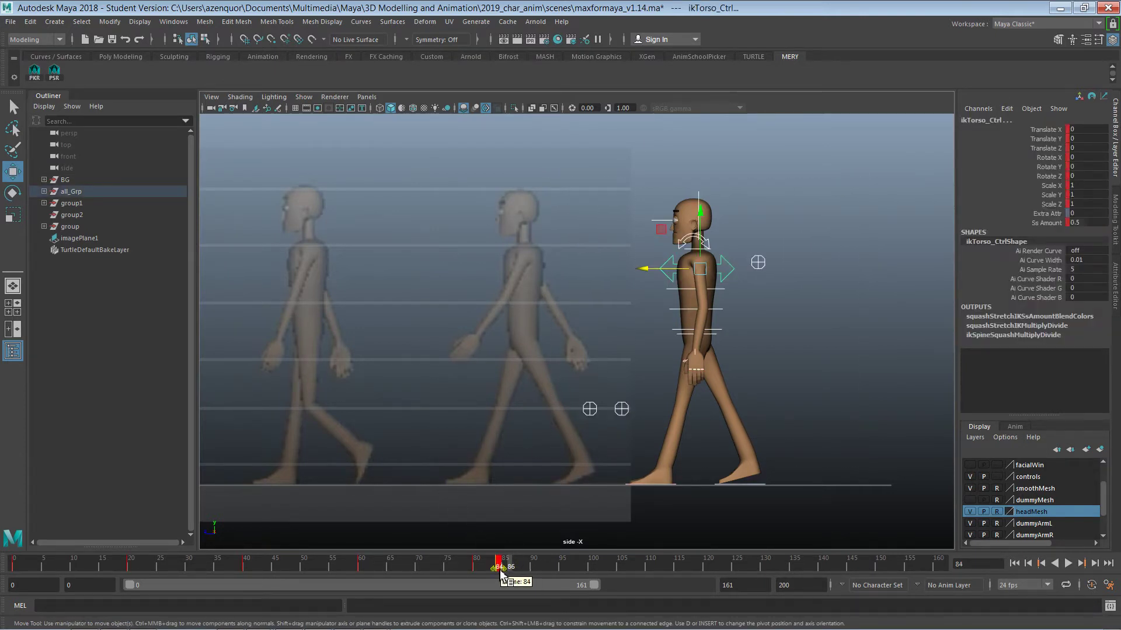
{"action": "right_click", "coordinate": [499, 568]}
{"action": "left_click", "coordinate": [549, 419]}
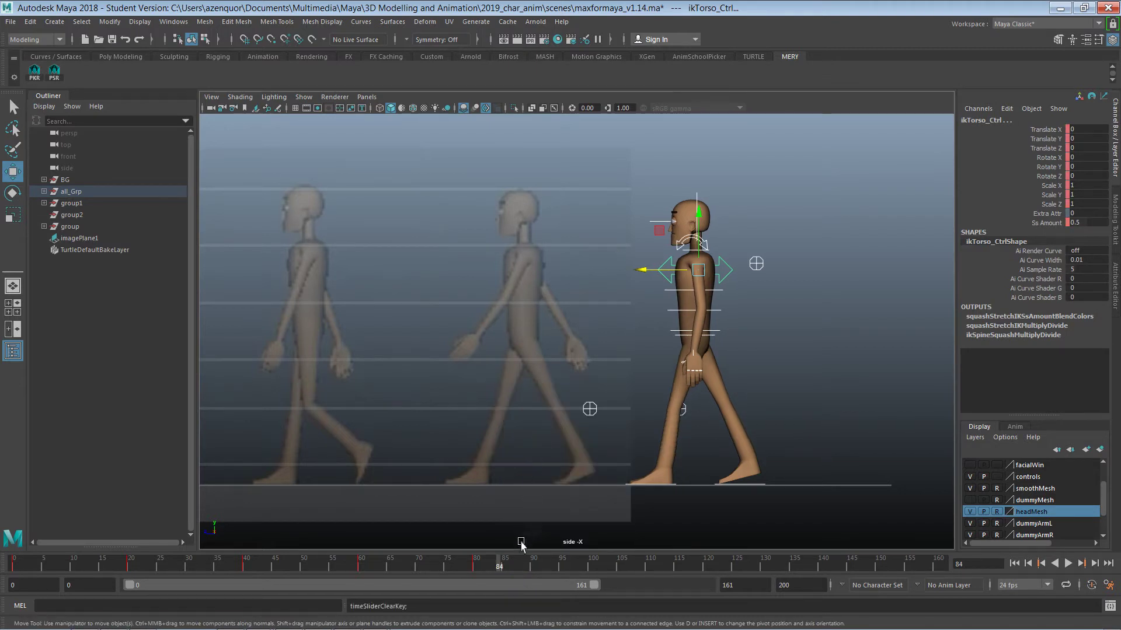
Return to frame 80 and move the root control to a Translate Y of -1.964 and a Translate Z of about 14.63.
{"action": "key", "text": "alt+v"}
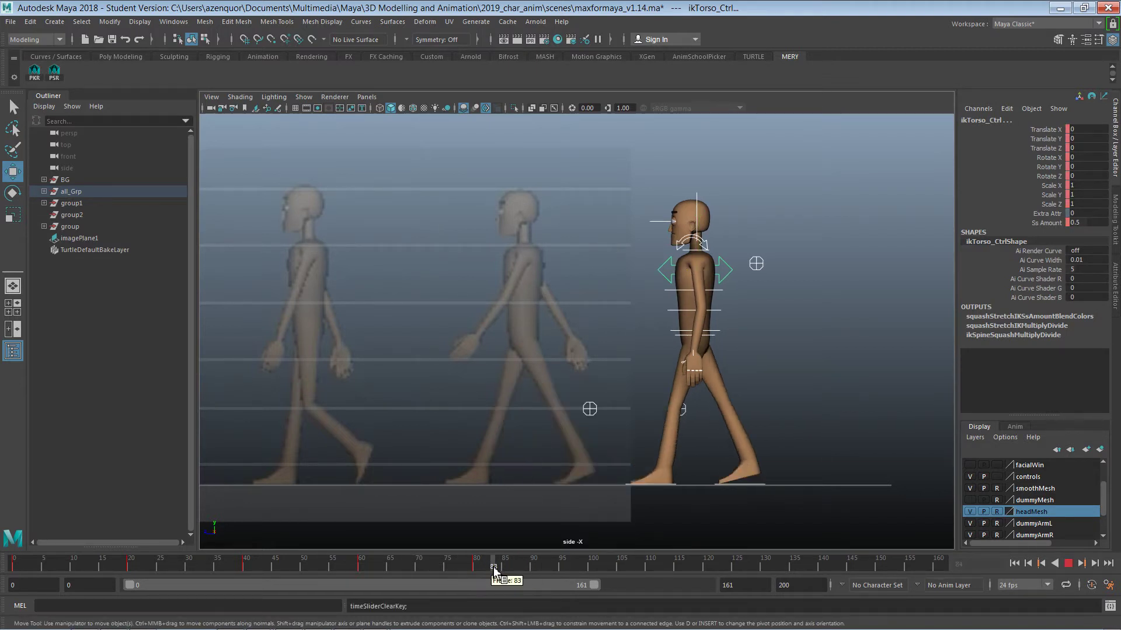
{"action": "mouse_move", "coordinate": [494, 571]}
{"action": "left_mouse_down"}
{"action": "mouse_move", "coordinate": [463, 570]}
{"action": "mouse_move", "coordinate": [476, 567]}
{"action": "left_mouse_up"}
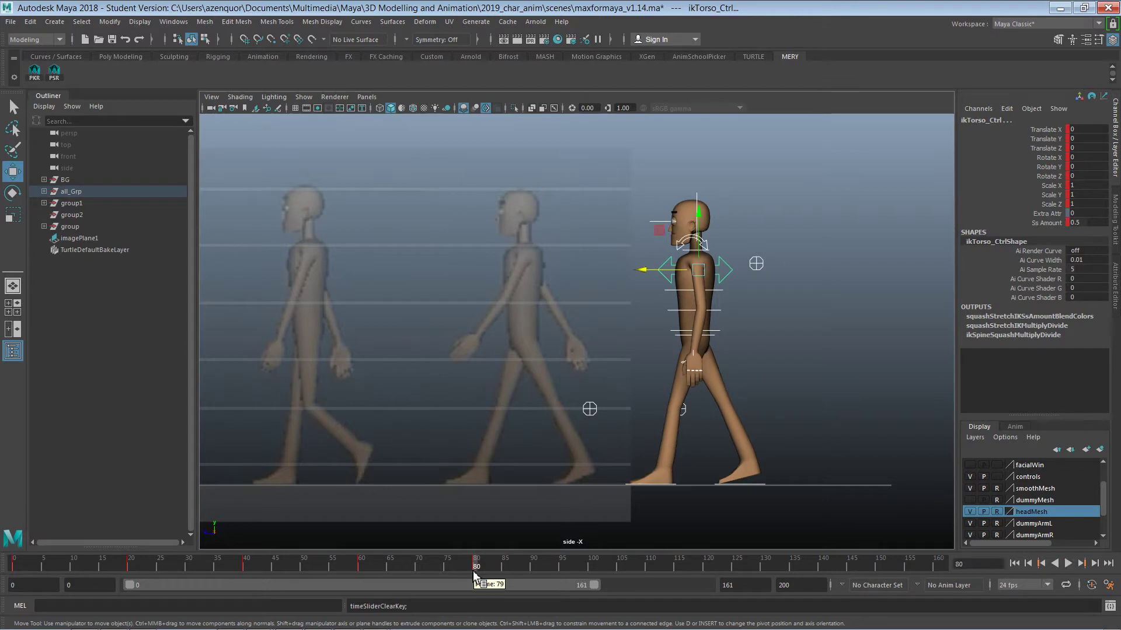
{"action": "left_click", "coordinate": [756, 330]}
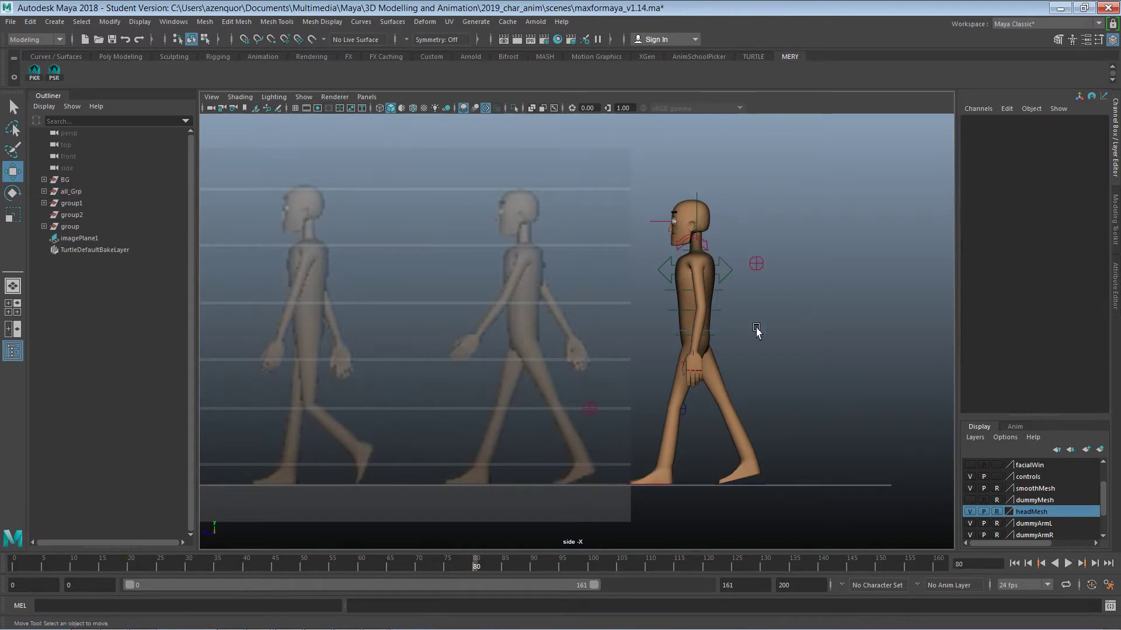
{"action": "left_click", "coordinate": [718, 331]}
{"action": "left_click_drag", "start_coordinate": [700, 289], "coordinate": [700, 291]}
{"action": "left_click_drag", "start_coordinate": [663, 333], "coordinate": [661, 334]}
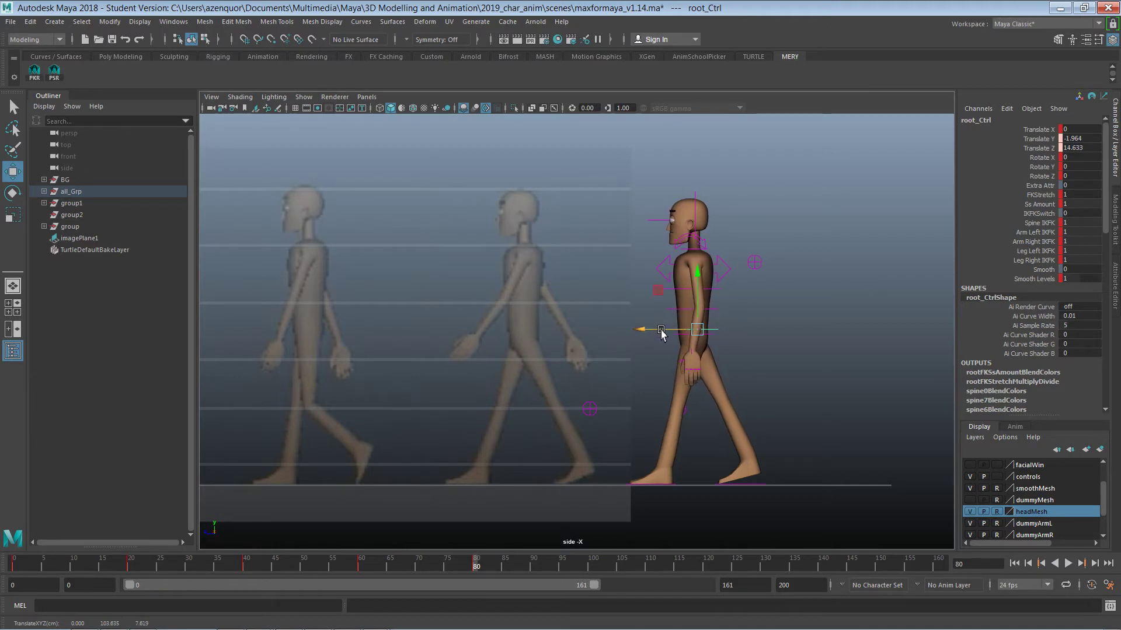
Check the right foot control's values, and key all rig controls at frame 80.
{"action": "left_click", "coordinate": [813, 286]}
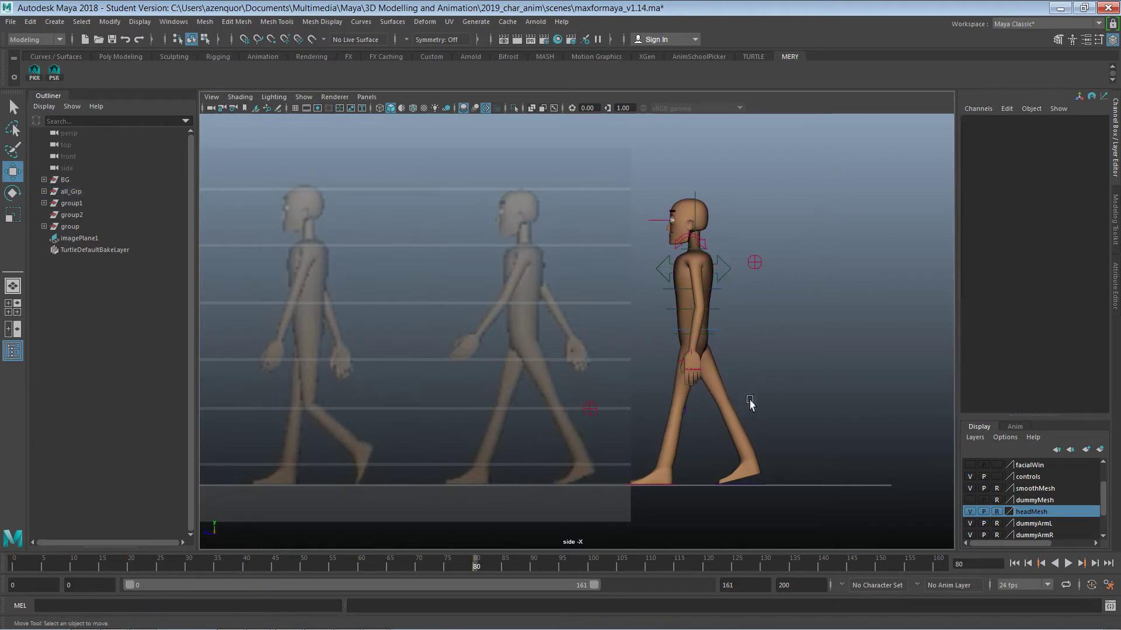
{"action": "left_click", "coordinate": [742, 487]}
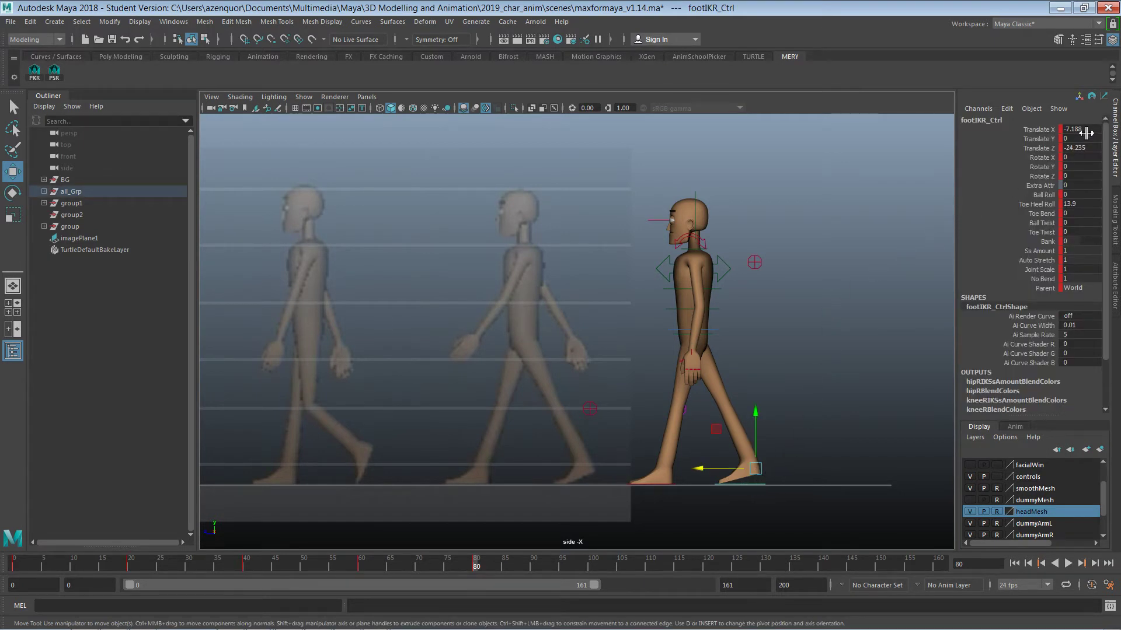
{"action": "left_click", "coordinate": [869, 251]}
{"action": "left_click_drag", "start_coordinate": [847, 169], "coordinate": [559, 511]}
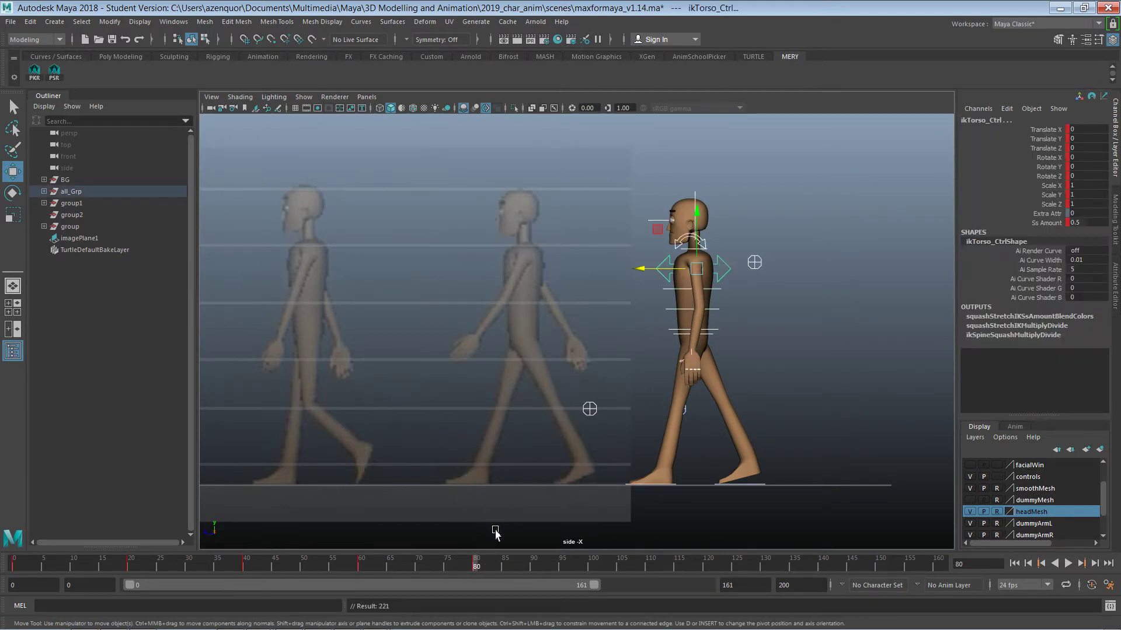
Go to frame 100 and move the root control forward and up, to about Translate Y -0.012 and Translate Z 26.73.
{"action": "key", "text": "alt+v"}
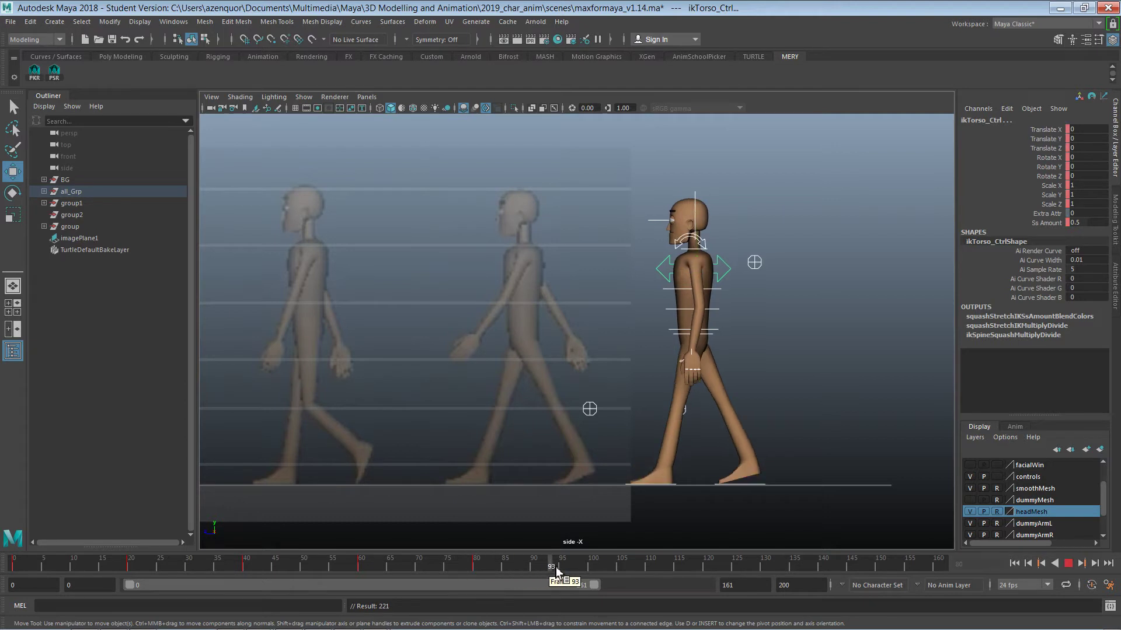
{"action": "left_click", "coordinate": [592, 564]}
{"action": "left_click", "coordinate": [723, 338]}
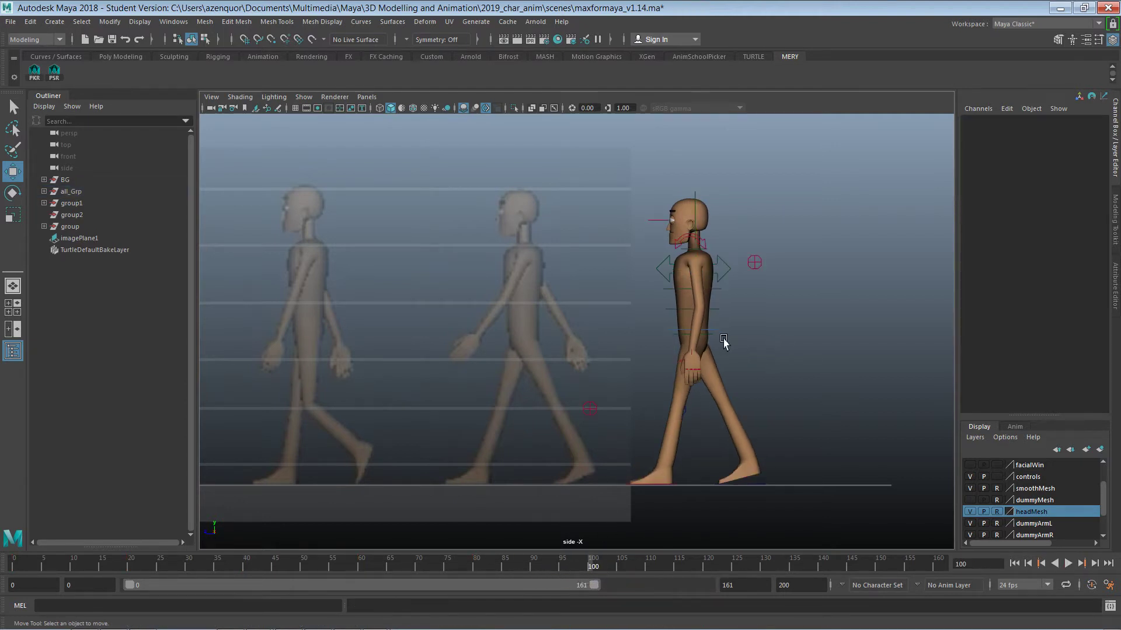
{"action": "left_click", "coordinate": [723, 338]}
{"action": "left_click_drag", "start_coordinate": [642, 330], "coordinate": [624, 330]}
{"action": "left_click_drag", "start_coordinate": [684, 287], "coordinate": [681, 278]}
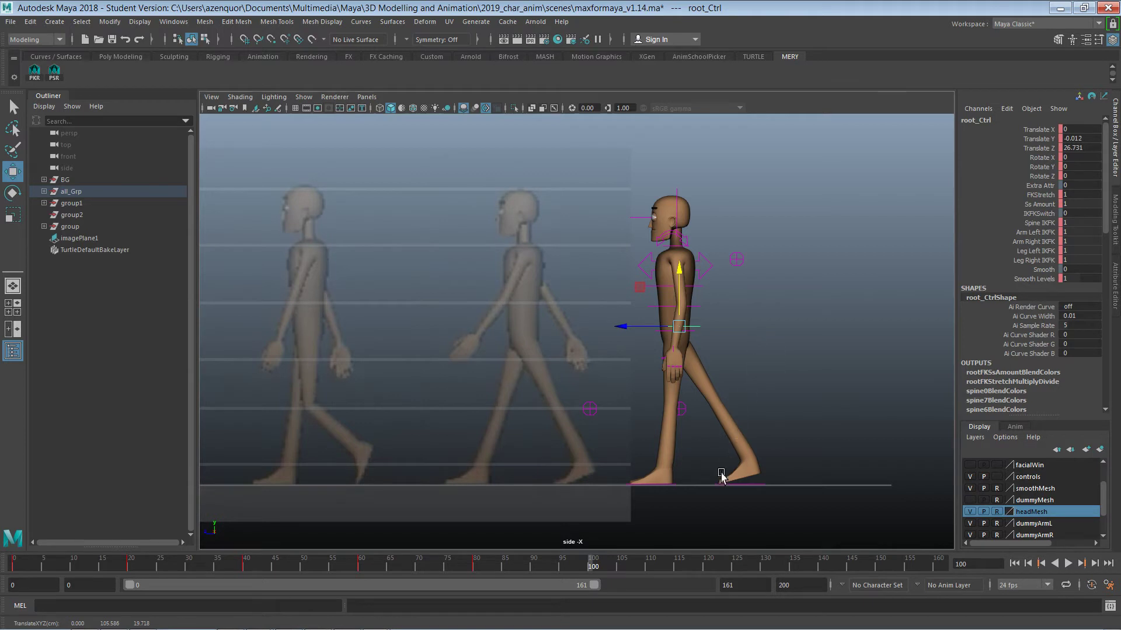
Set the right foot control's Toe Heel Roll to 52.1 at frame 100 to lift the rear heel.
{"action": "left_click", "coordinate": [742, 486]}
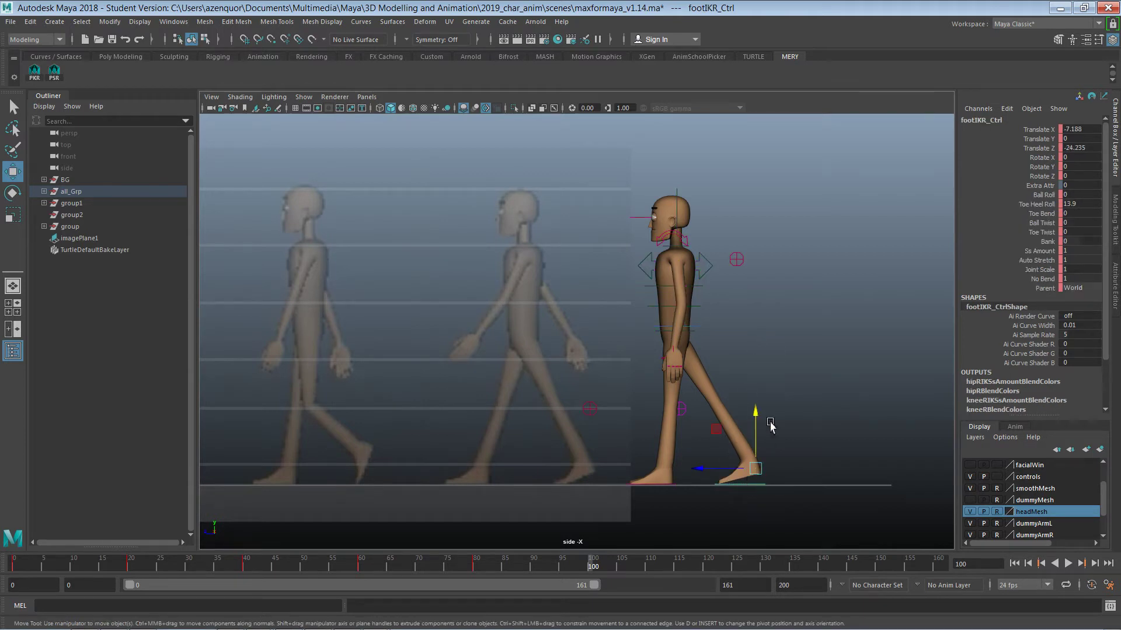
{"action": "left_click", "coordinate": [1034, 206]}
{"action": "middle_click_drag", "start_coordinate": [809, 326], "coordinate": [1014, 316]}
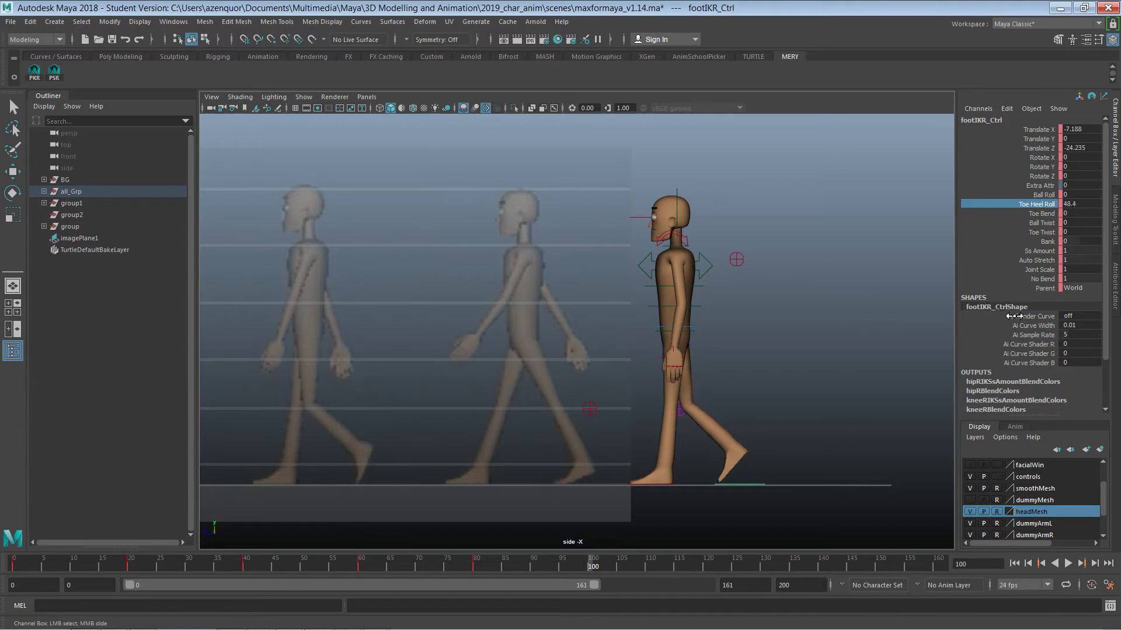
{"action": "middle_click_drag", "start_coordinate": [801, 371], "coordinate": [829, 368]}
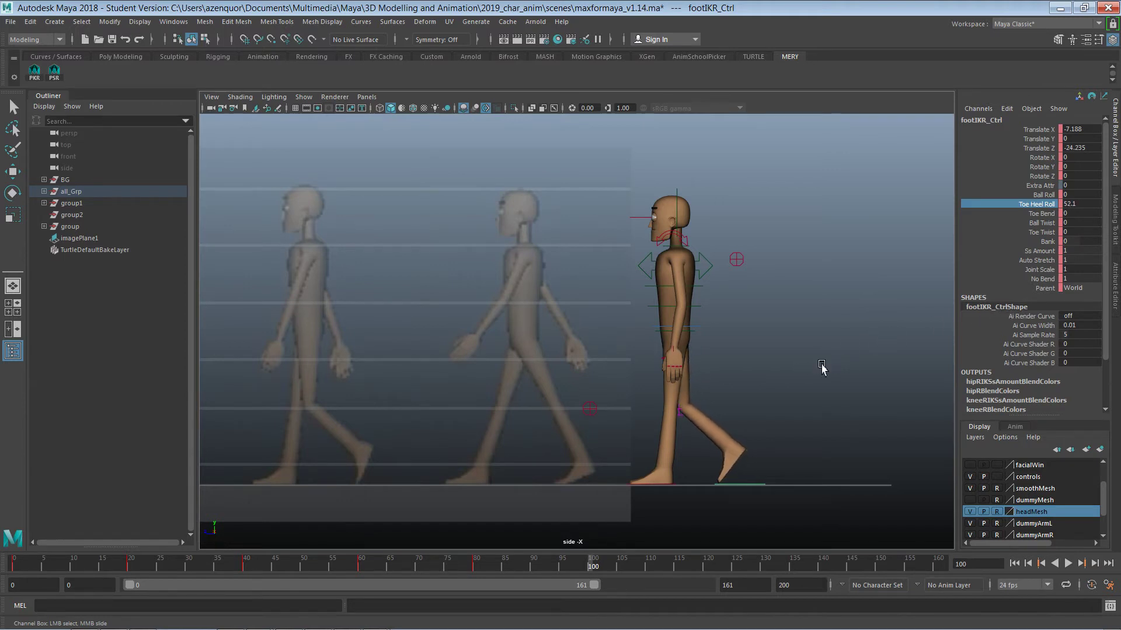
Move the root control back to Translate Z 24.39 and key all rig controls at frame 100.
{"action": "left_click", "coordinate": [692, 330]}
{"action": "key", "text": "w"}
{"action": "left_click_drag", "start_coordinate": [644, 332], "coordinate": [663, 325]}
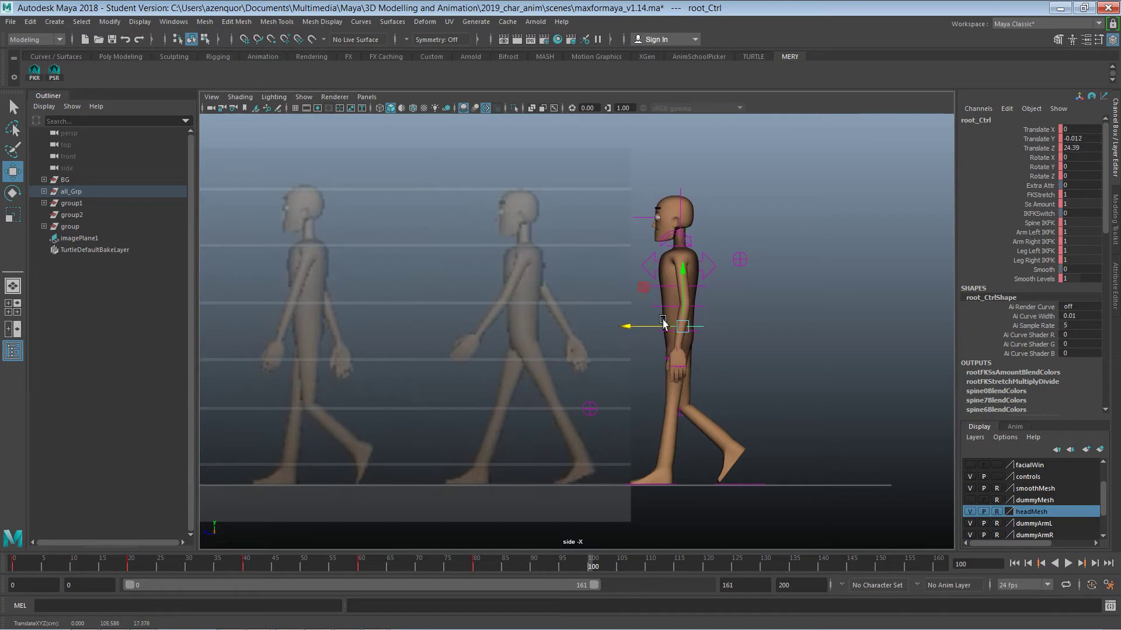
{"action": "left_click", "coordinate": [771, 366]}
{"action": "left_click_drag", "start_coordinate": [833, 183], "coordinate": [542, 509]}
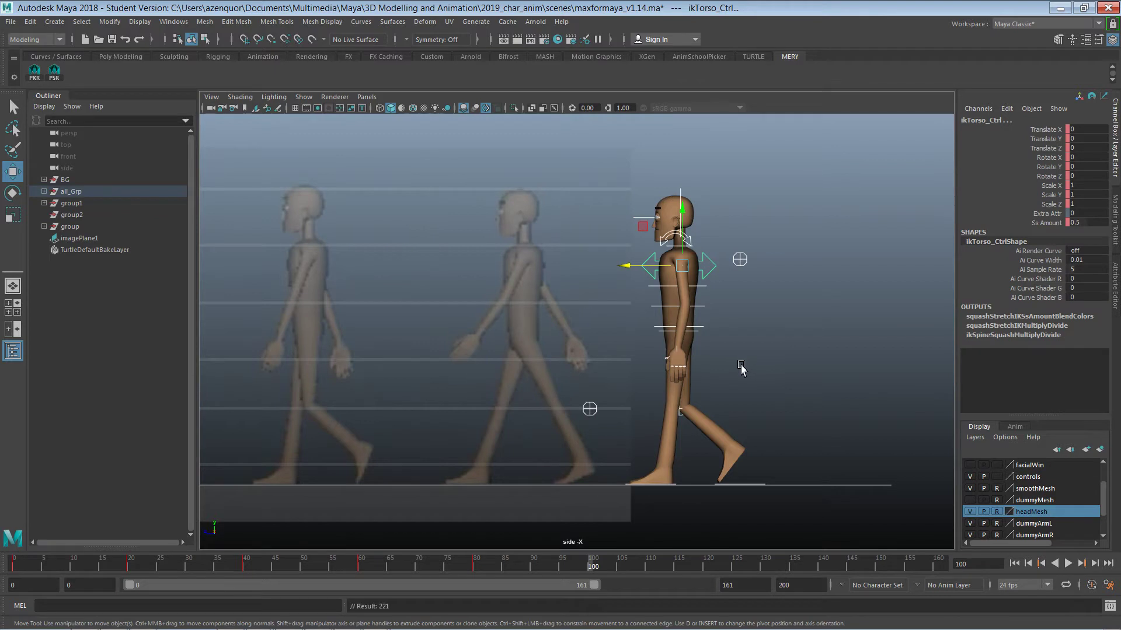
{"action": "left_click", "coordinate": [812, 349]}
Play back and scrub the timeline between frames 0 and 123 to review the blocked walk poses.
{"action": "key", "text": "alt+v"}
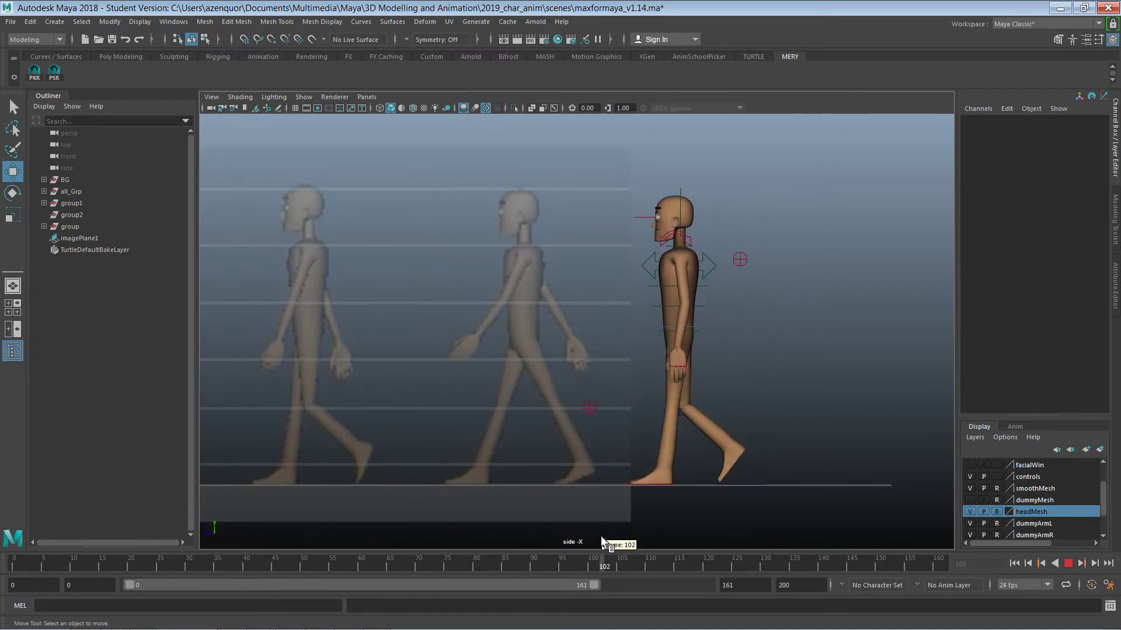
{"action": "left_click", "coordinate": [515, 563]}
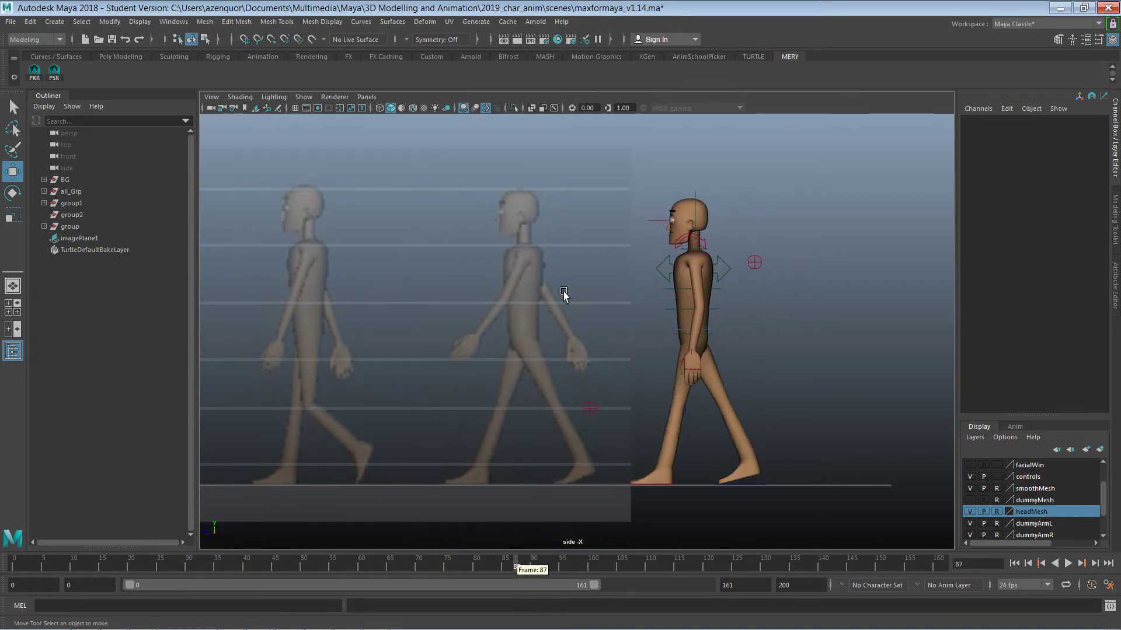
{"action": "left_click", "coordinate": [413, 564]}
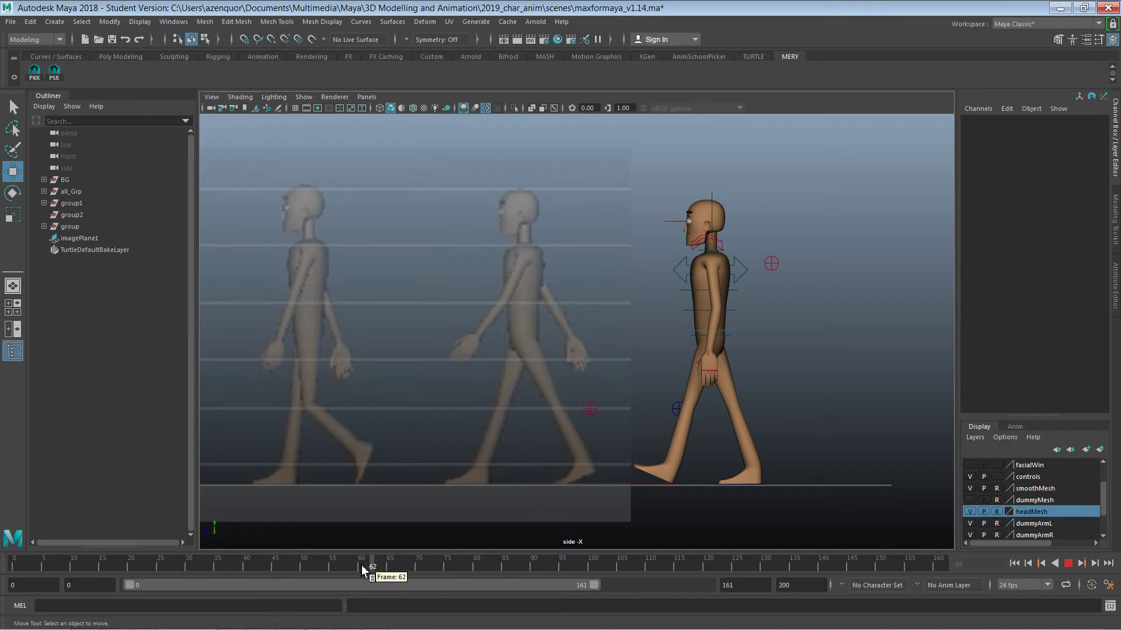
{"action": "left_click", "coordinate": [327, 565]}
{"action": "mouse_move", "coordinate": [338, 567]}
{"action": "left_mouse_down"}
{"action": "mouse_move", "coordinate": [495, 569]}
{"action": "mouse_move", "coordinate": [505, 587]}
{"action": "left_mouse_up"}
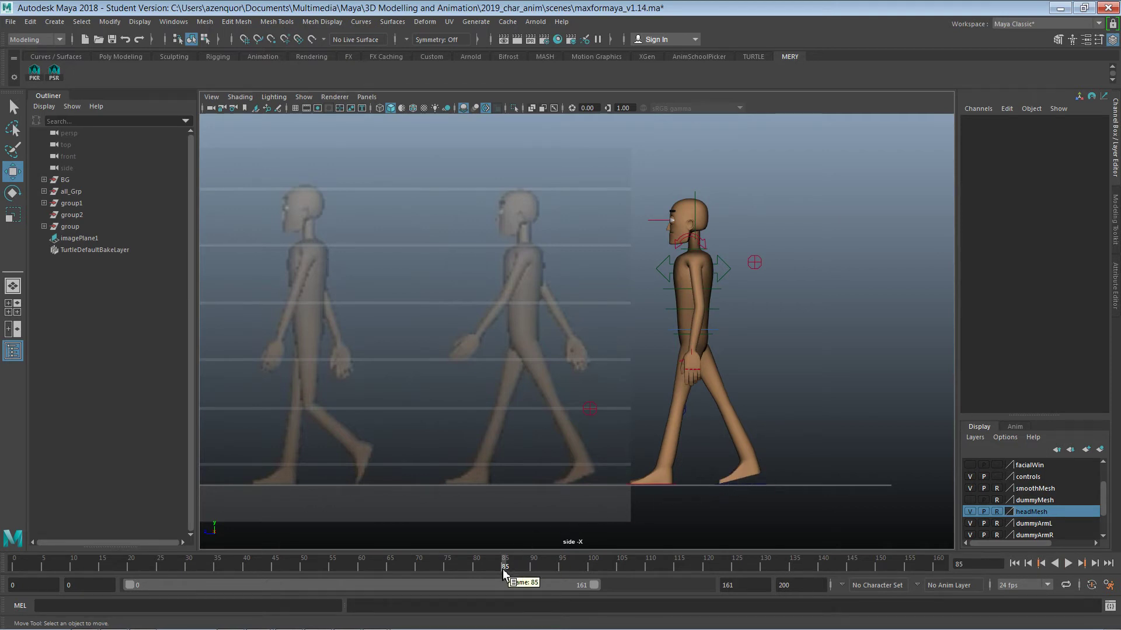
{"action": "left_click_drag", "start_coordinate": [503, 575], "coordinate": [16, 534]}
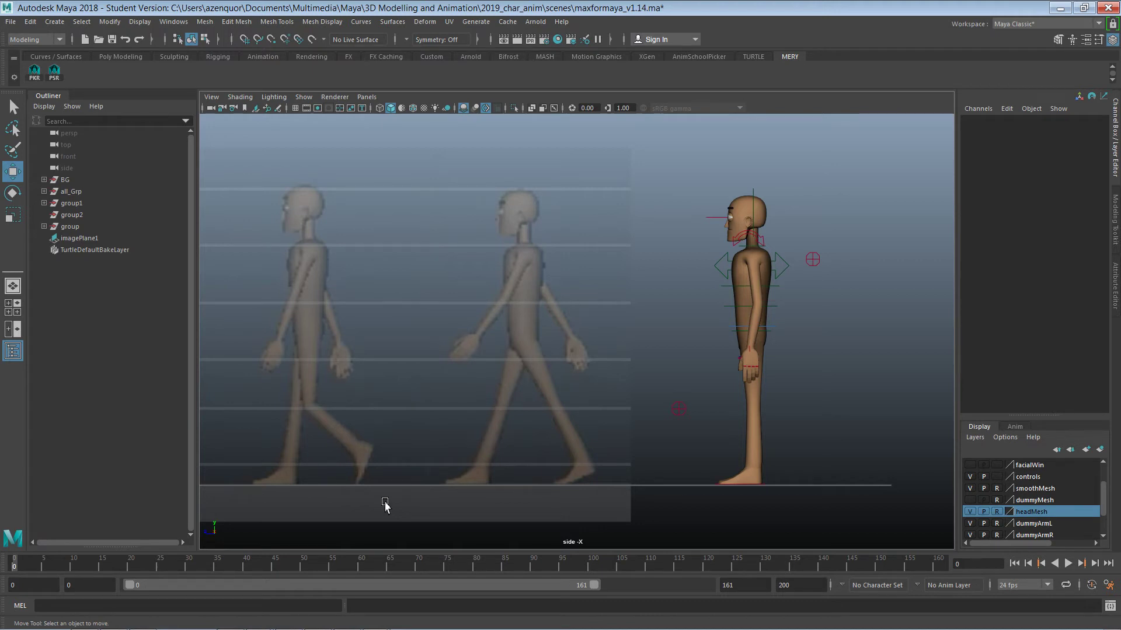
{"action": "mouse_move", "coordinate": [80, 561]}
{"action": "left_mouse_down"}
{"action": "mouse_move", "coordinate": [547, 541]}
{"action": "mouse_move", "coordinate": [157, 586]}
{"action": "mouse_move", "coordinate": [43, 587]}
{"action": "mouse_move", "coordinate": [723, 570]}
{"action": "left_mouse_up"}
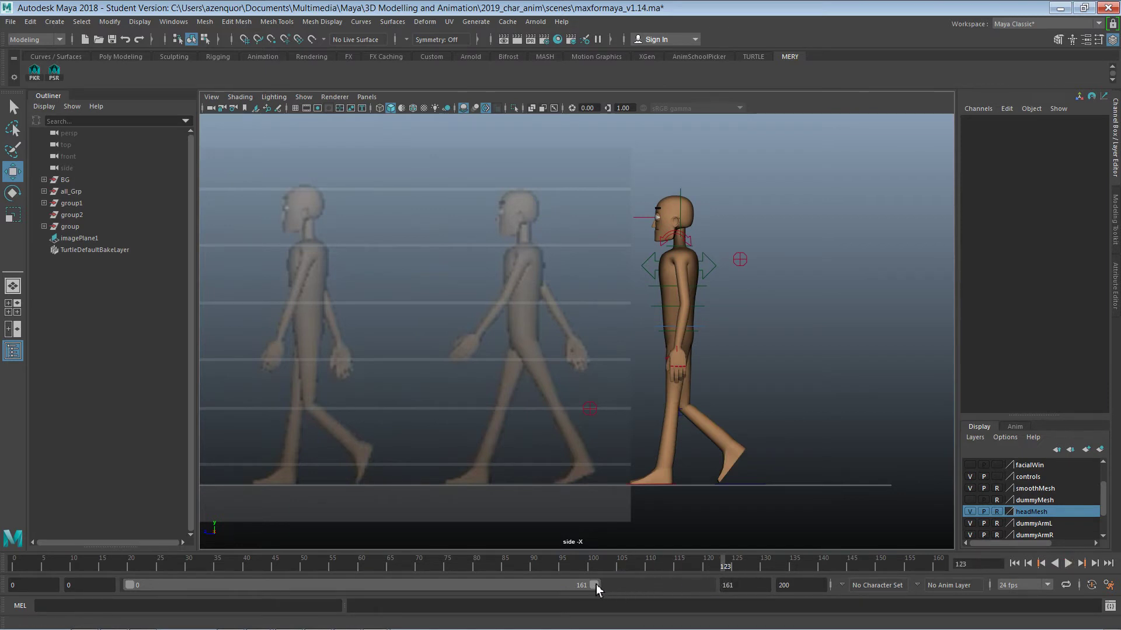
Go to frame 120 and move the root control forward to Translate Z 36.488.
{"action": "mouse_move", "coordinate": [605, 578]}
{"action": "left_mouse_down"}
{"action": "mouse_move", "coordinate": [605, 565]}
{"action": "mouse_move", "coordinate": [32, 549]}
{"action": "mouse_move", "coordinate": [460, 532]}
{"action": "mouse_move", "coordinate": [803, 546]}
{"action": "mouse_move", "coordinate": [544, 569]}
{"action": "mouse_move", "coordinate": [610, 568]}
{"action": "left_mouse_up"}
{"action": "left_click_drag", "start_coordinate": [870, 161], "coordinate": [611, 499]}
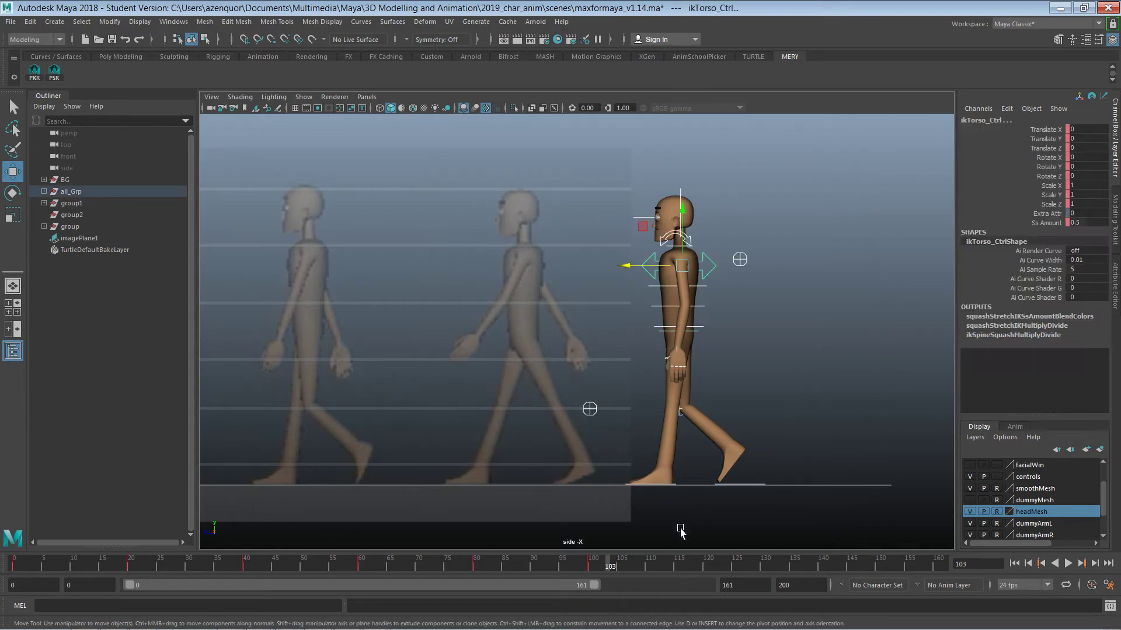
{"action": "key", "text": "alt+v"}
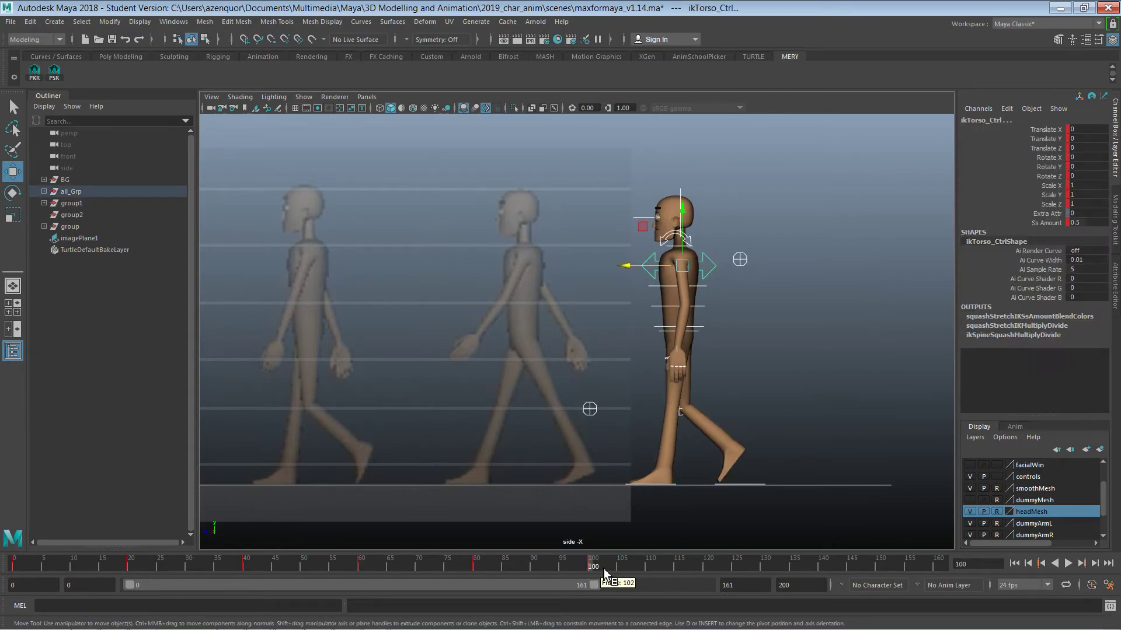
{"action": "key", "text": "alt+v"}
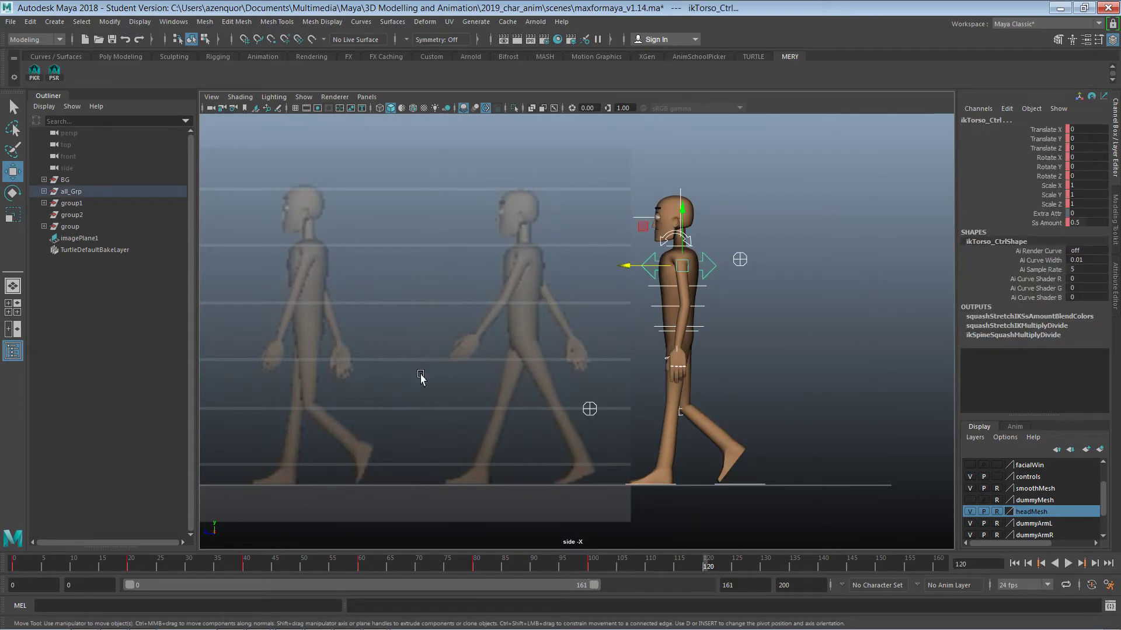
{"action": "middle_click_drag", "start_coordinate": [428, 406], "coordinate": [629, 386], "text": "alt"}
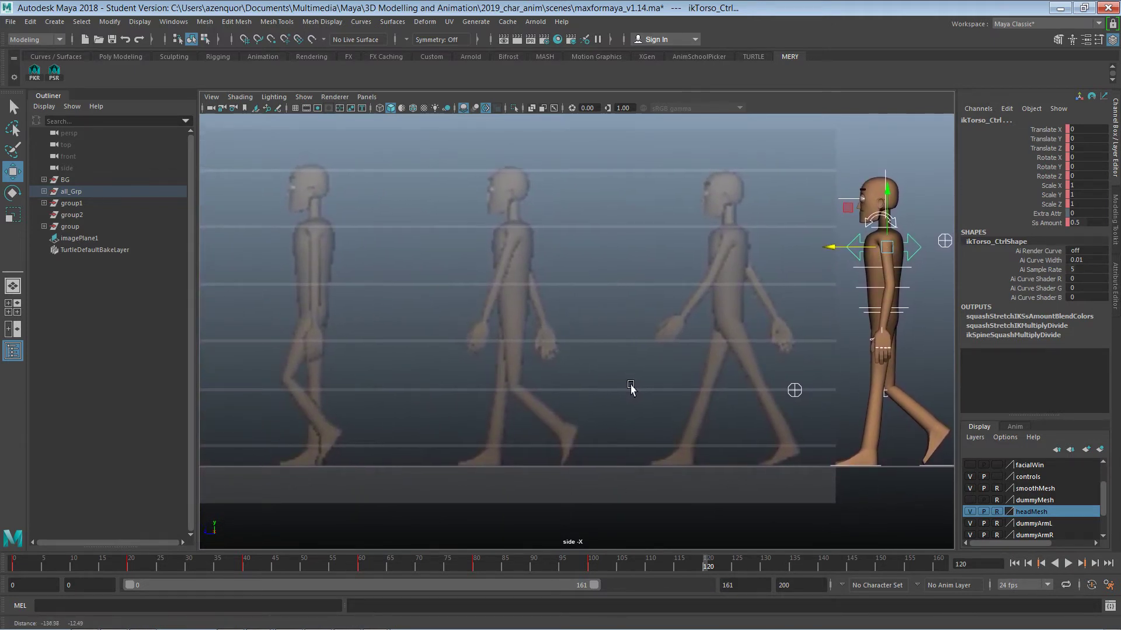
{"action": "left_click", "coordinate": [890, 369]}
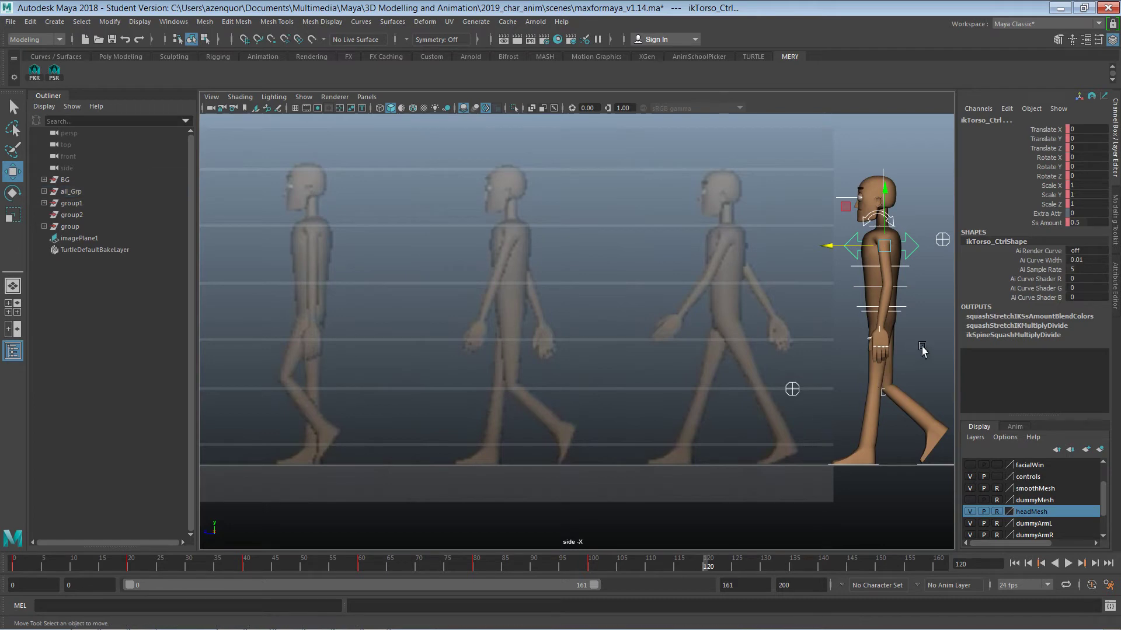
{"action": "left_click", "coordinate": [904, 314]}
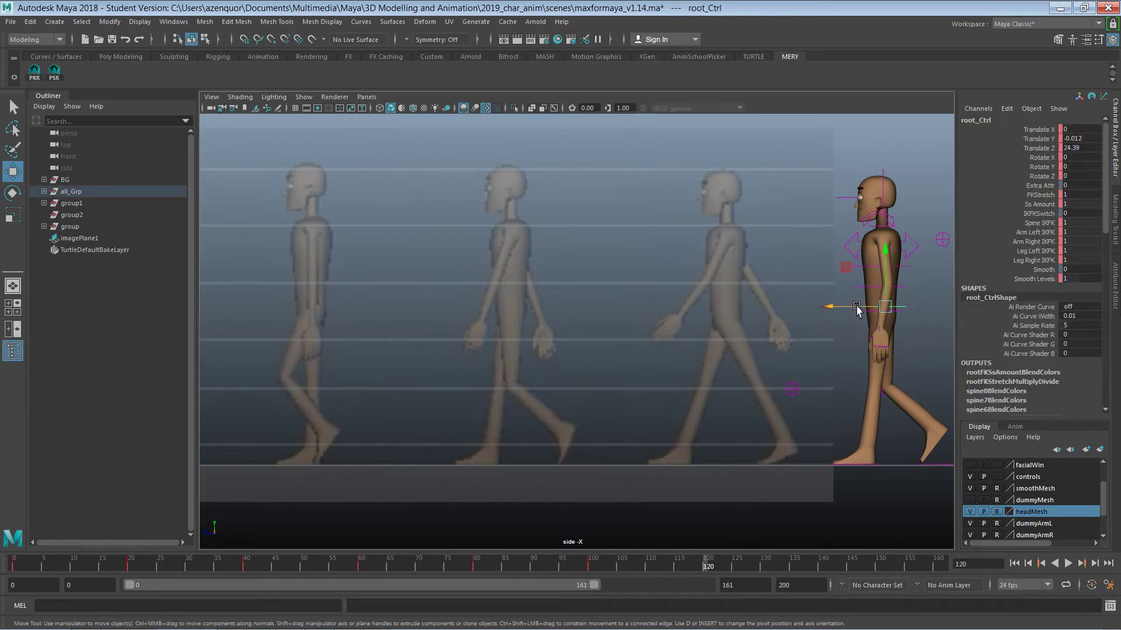
{"action": "left_click_drag", "start_coordinate": [857, 309], "coordinate": [839, 309]}
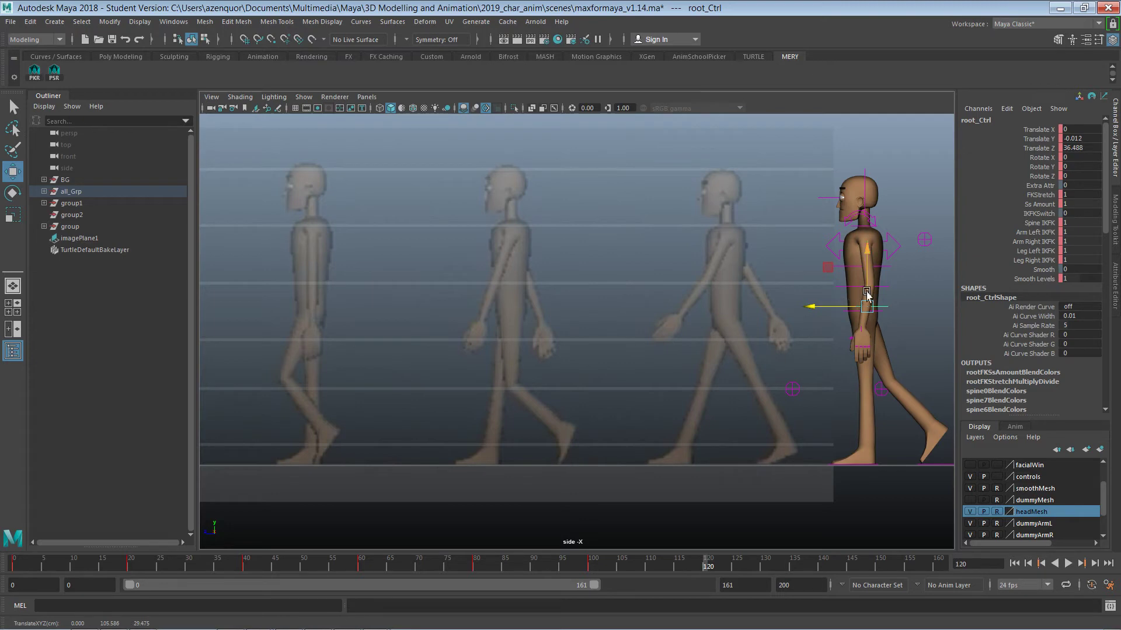
Move the right foot control forward to Translate Z 10.109 and key all rig controls at frame 120.
{"action": "left_click", "coordinate": [916, 457]}
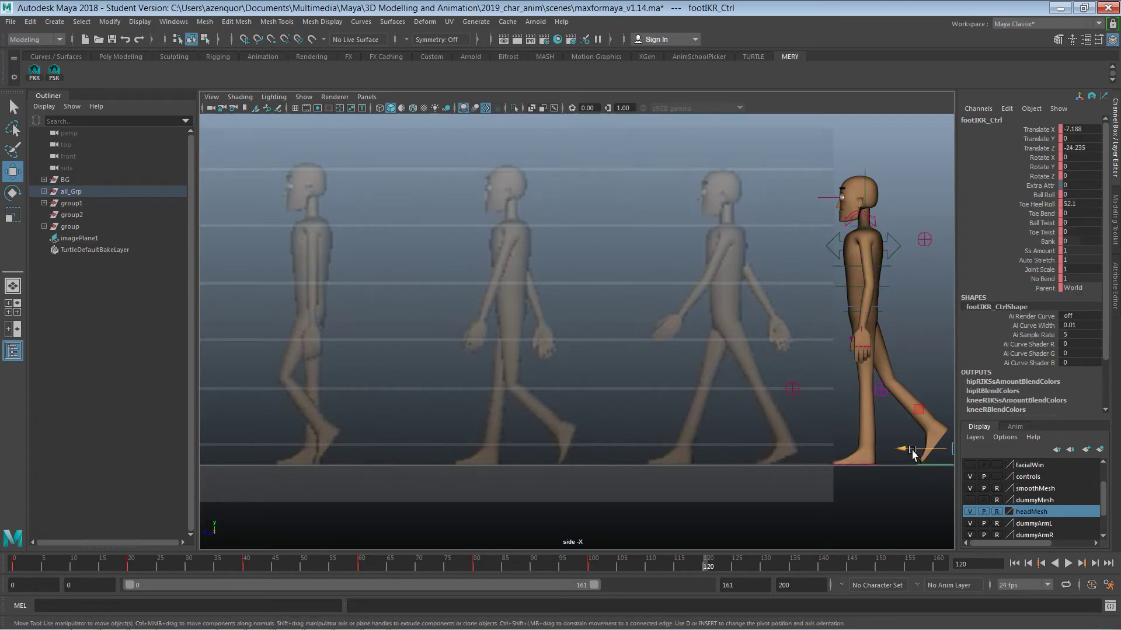
{"action": "left_click_drag", "start_coordinate": [912, 451], "coordinate": [859, 447]}
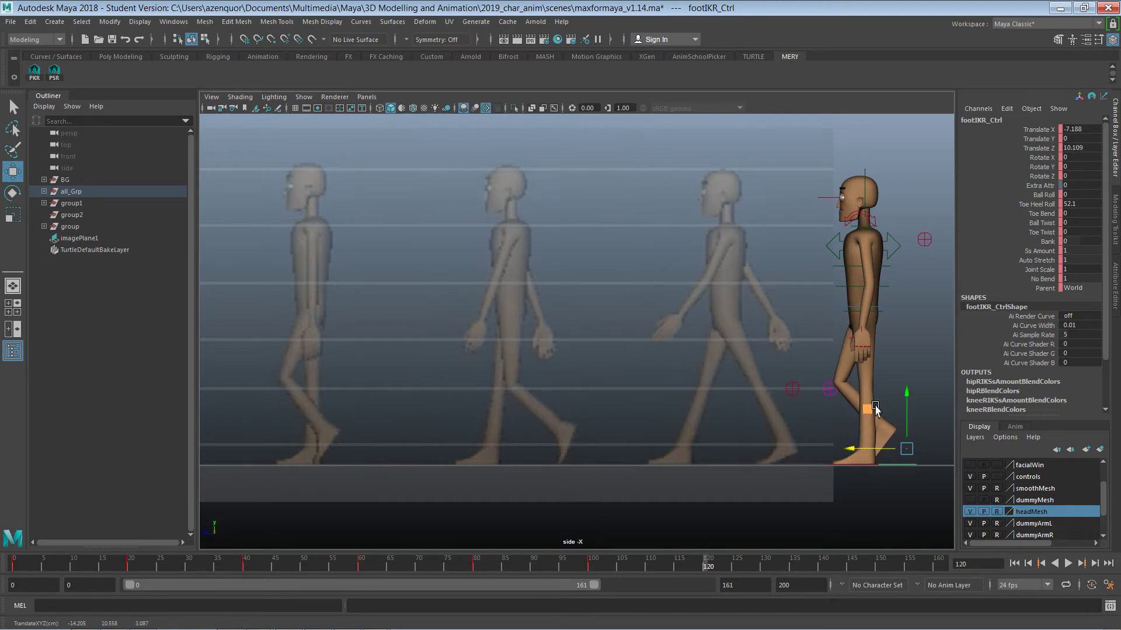
{"action": "left_click", "coordinate": [900, 354]}
{"action": "middle_click_drag", "start_coordinate": [900, 354], "coordinate": [845, 349], "text": "alt"}
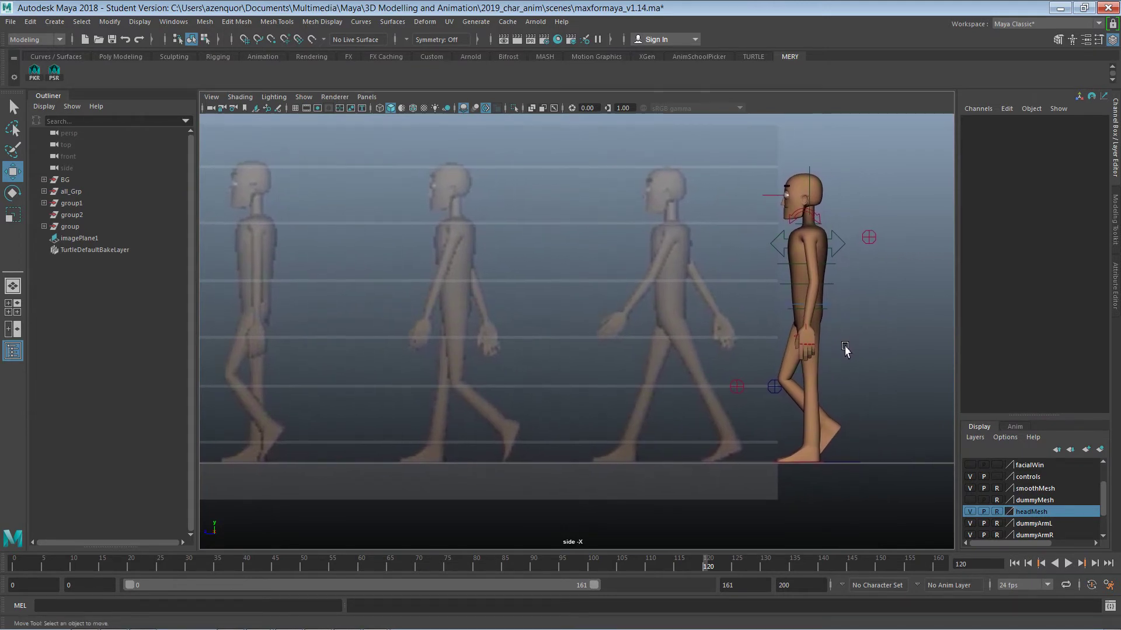
{"action": "left_click_drag", "start_coordinate": [902, 157], "coordinate": [731, 467]}
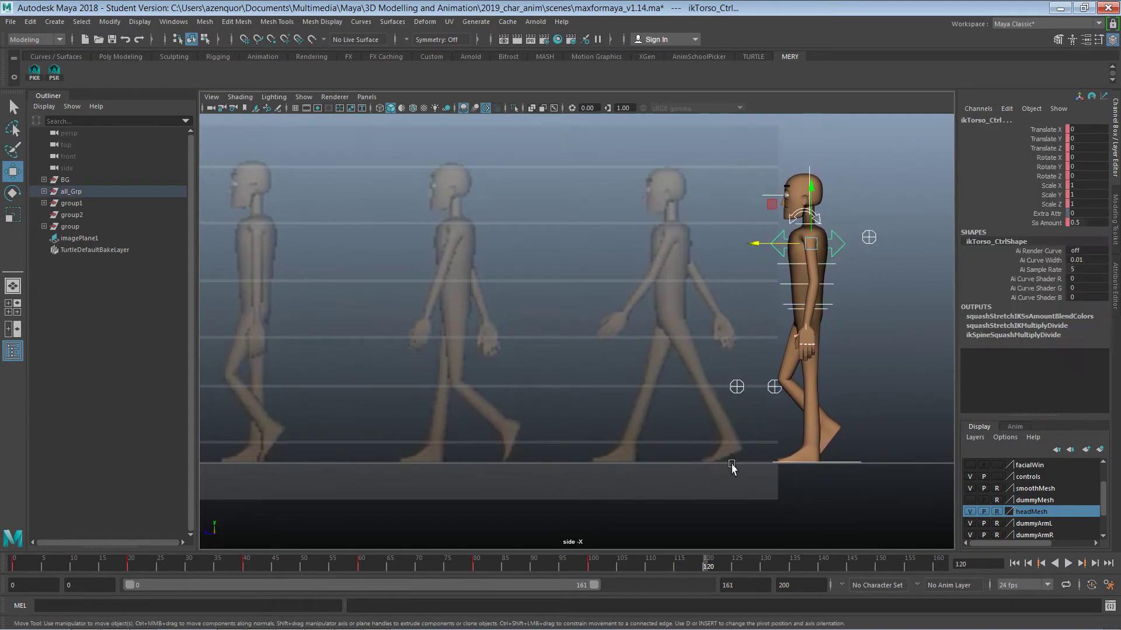
{"action": "key", "text": "s"}
Go to frame 140 and shift the reference image plane along Z to -13.254 to bring the following poses near the character.
{"action": "left_click_drag", "start_coordinate": [708, 564], "coordinate": [823, 565]}
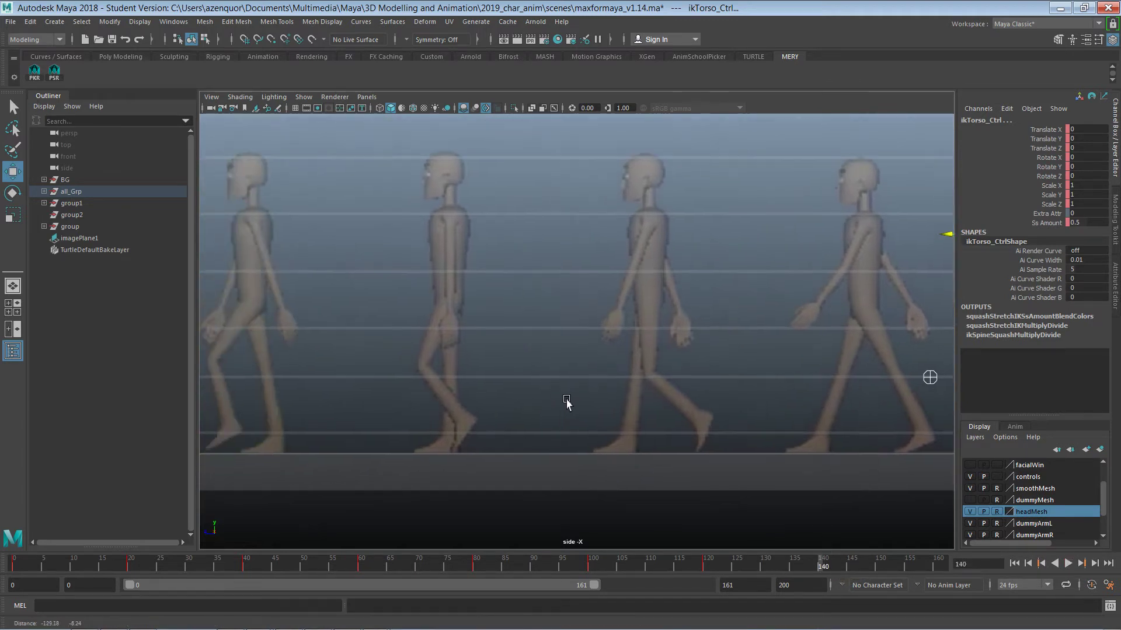
{"action": "middle_click_drag", "start_coordinate": [565, 403], "coordinate": [465, 407], "text": "alt"}
{"action": "left_click", "coordinate": [82, 238]}
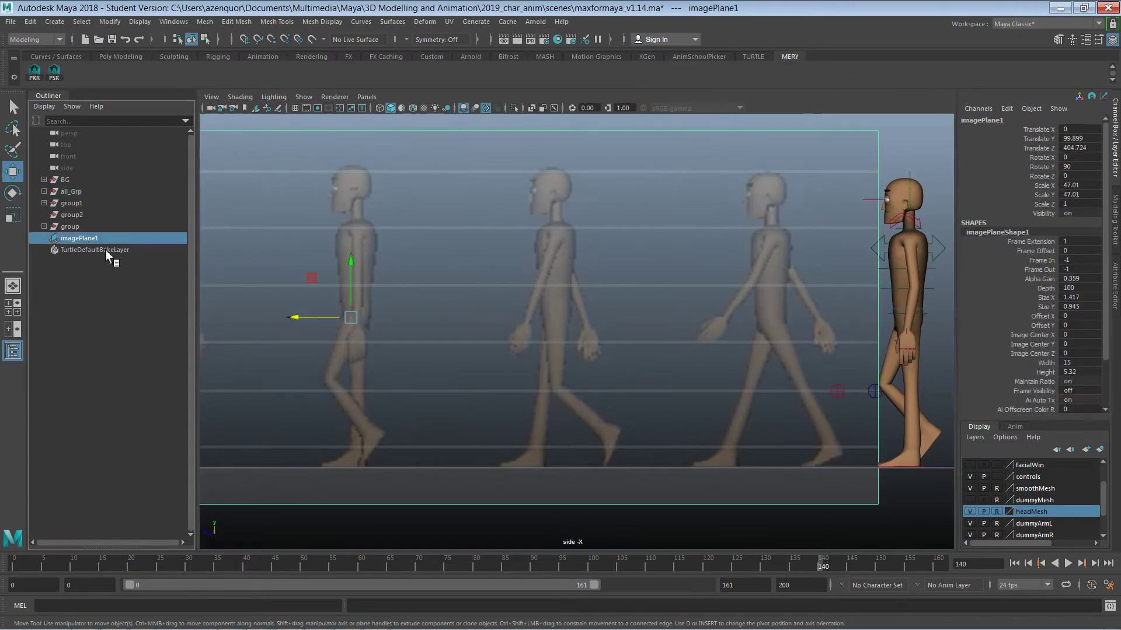
{"action": "left_click_drag", "start_coordinate": [315, 324], "coordinate": [942, 330]}
{"action": "middle_click_drag", "start_coordinate": [774, 363], "coordinate": [513, 345], "text": "alt"}
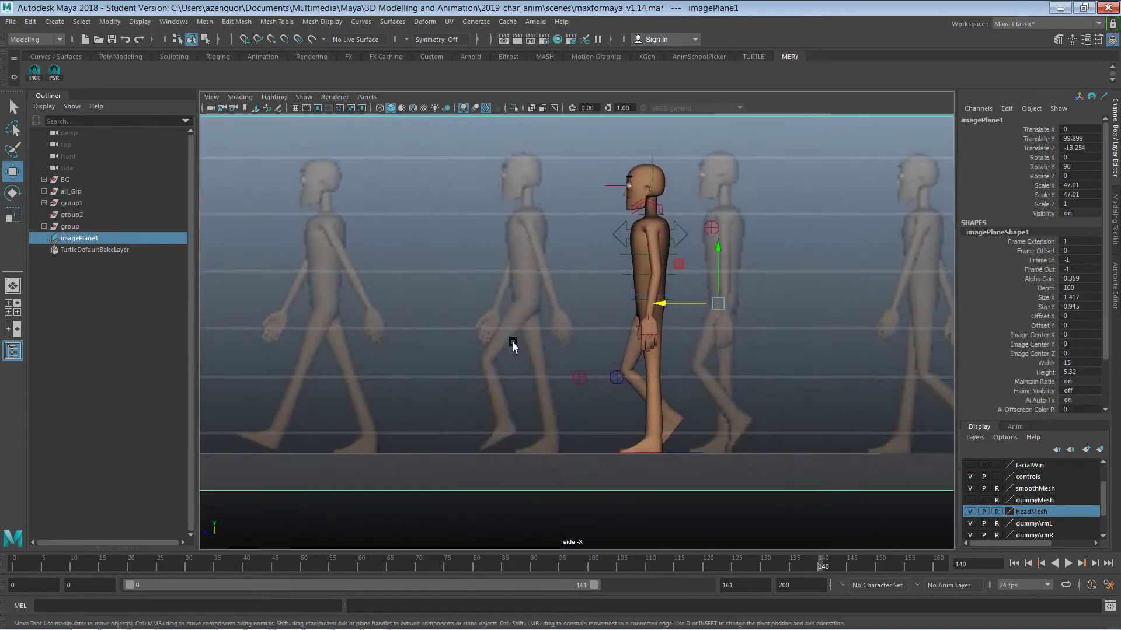
{"action": "middle_click_drag", "start_coordinate": [588, 345], "coordinate": [595, 390], "text": "alt"}
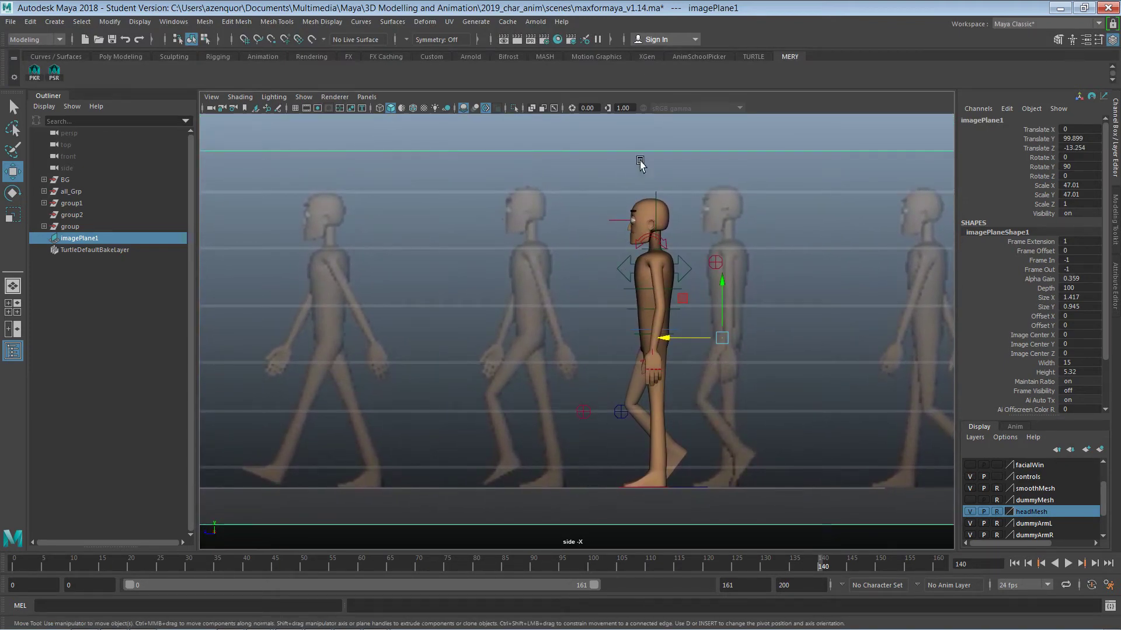
{"action": "left_click", "coordinate": [655, 142]}
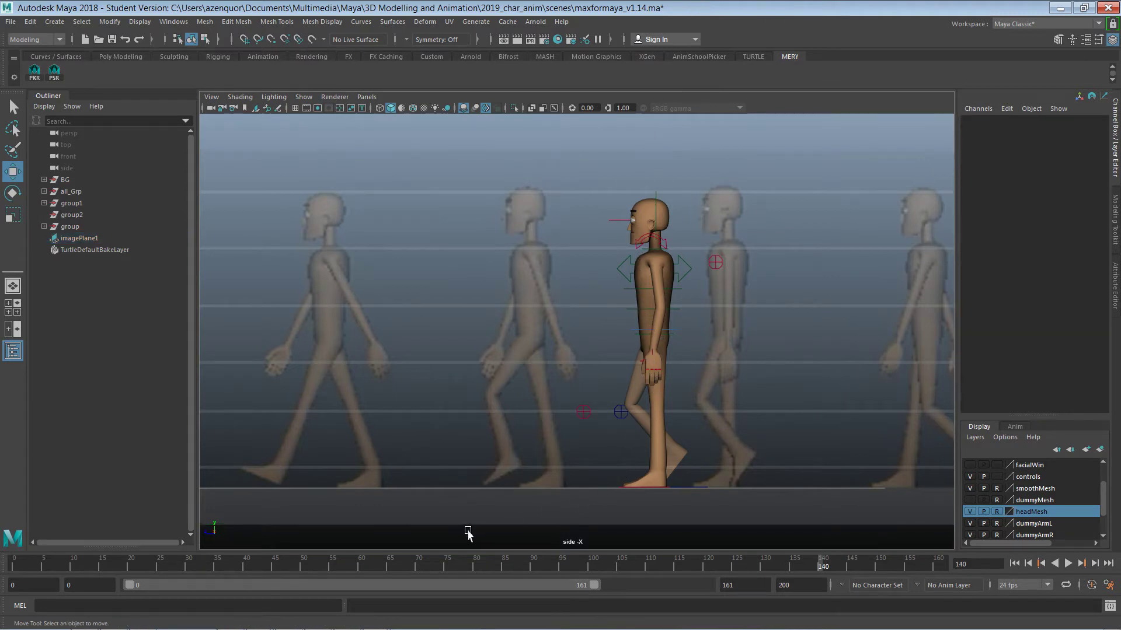
At frame 140, move the root control forward and down to Translate Y -1.964 and Translate Z 50.538.
{"action": "left_click_drag", "start_coordinate": [500, 565], "coordinate": [830, 570]}
{"action": "left_click", "coordinate": [681, 337]}
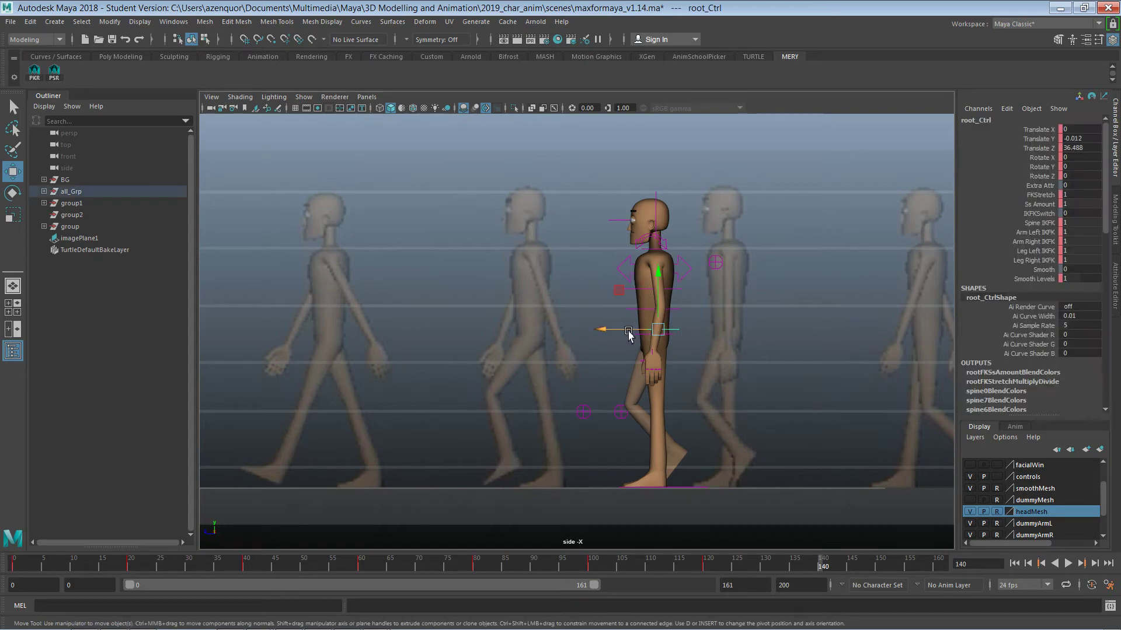
{"action": "left_click_drag", "start_coordinate": [618, 334], "coordinate": [596, 325]}
{"action": "left_click_drag", "start_coordinate": [635, 286], "coordinate": [634, 290]}
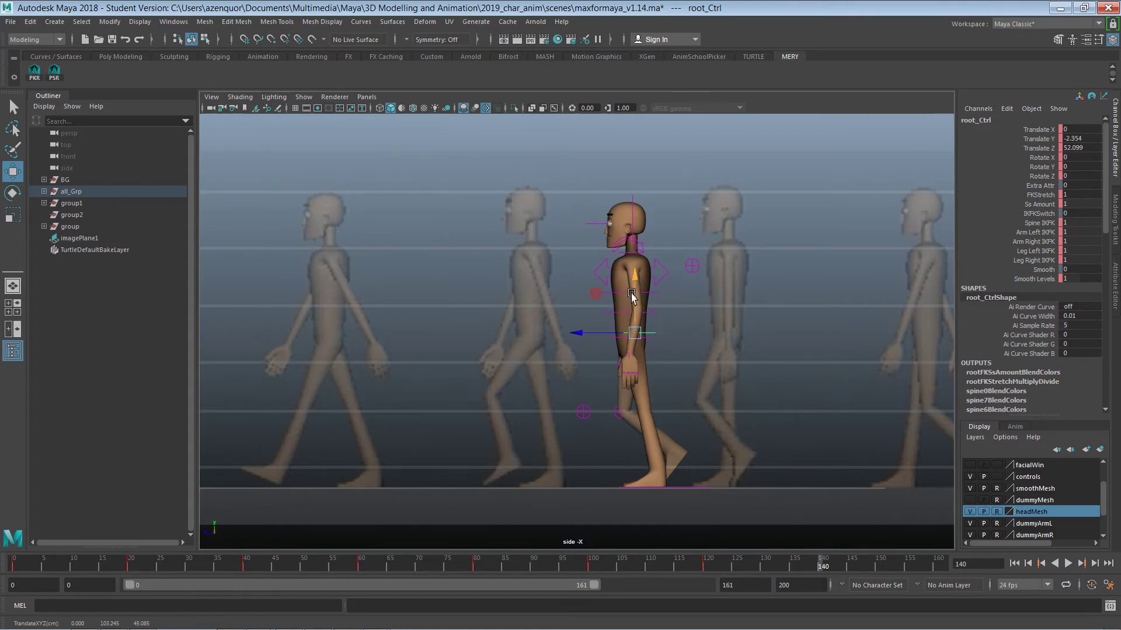
{"action": "left_click_drag", "start_coordinate": [593, 337], "coordinate": [597, 338]}
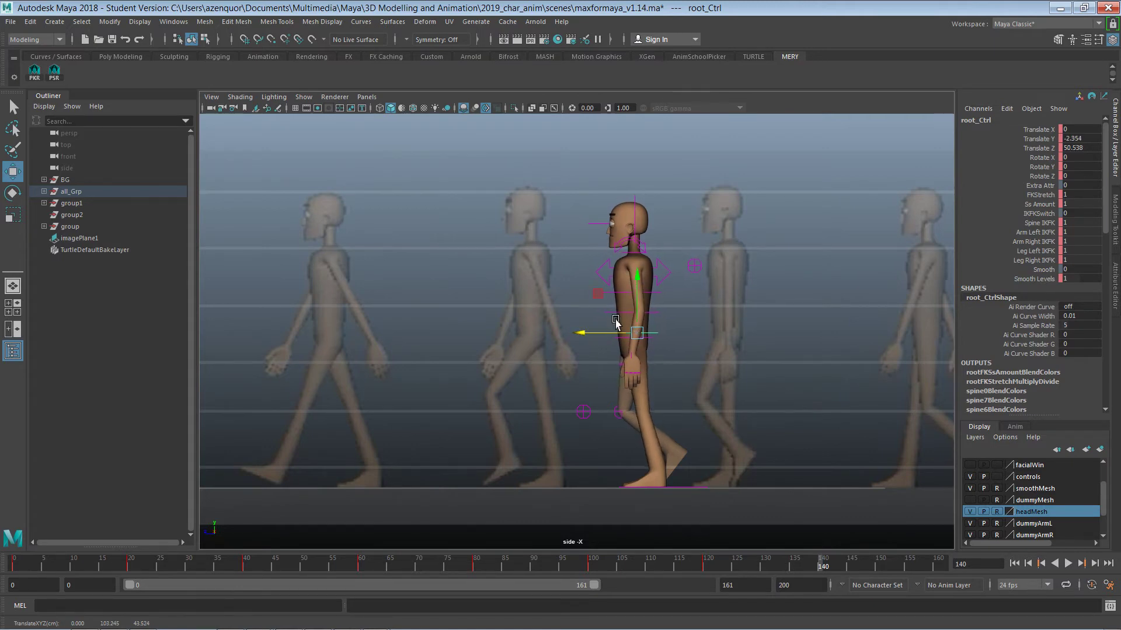
{"action": "left_click_drag", "start_coordinate": [633, 303], "coordinate": [635, 298]}
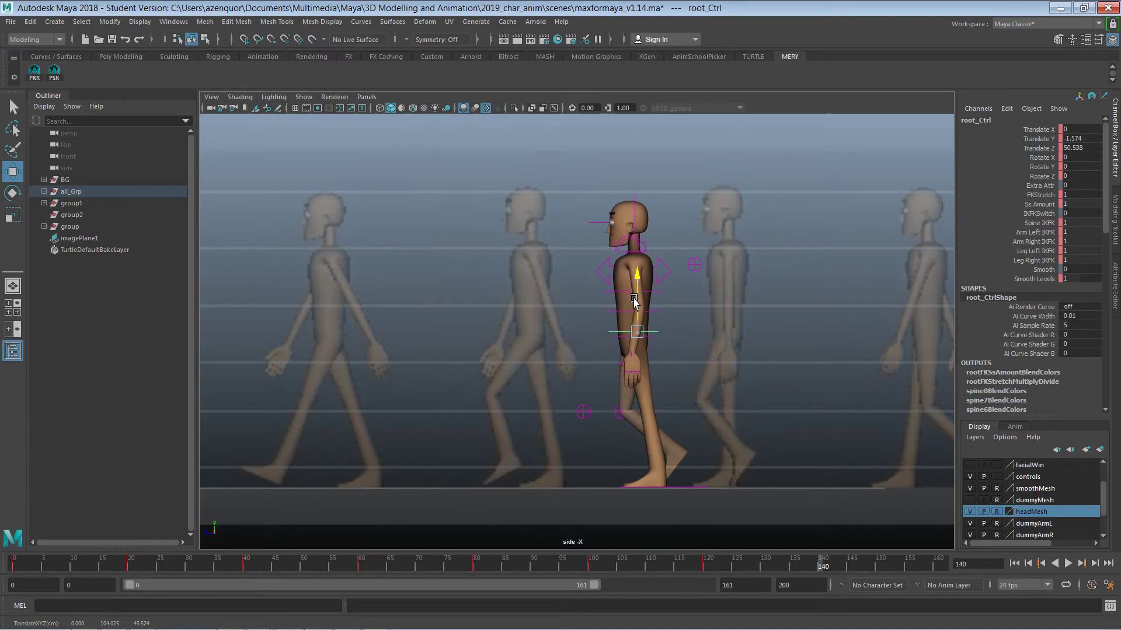
{"action": "left_click_drag", "start_coordinate": [634, 301], "coordinate": [633, 303]}
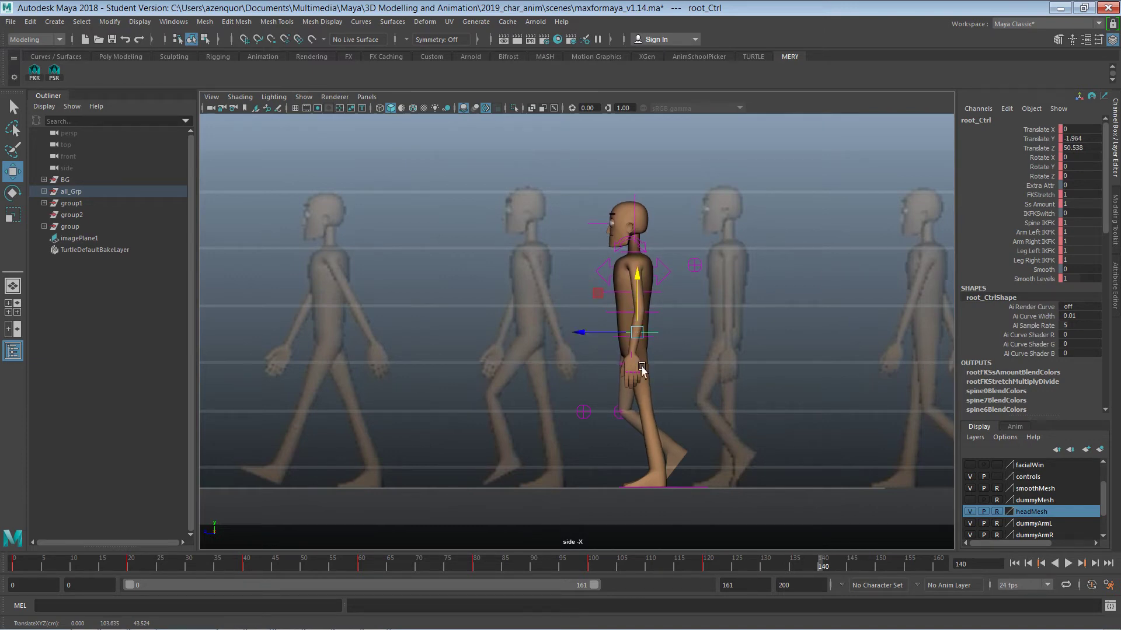
At frame 140, move the right foot control forward to Translate Z 60.064 and set its Toe Heel Roll to 28.7.
{"action": "left_click", "coordinate": [698, 489]}
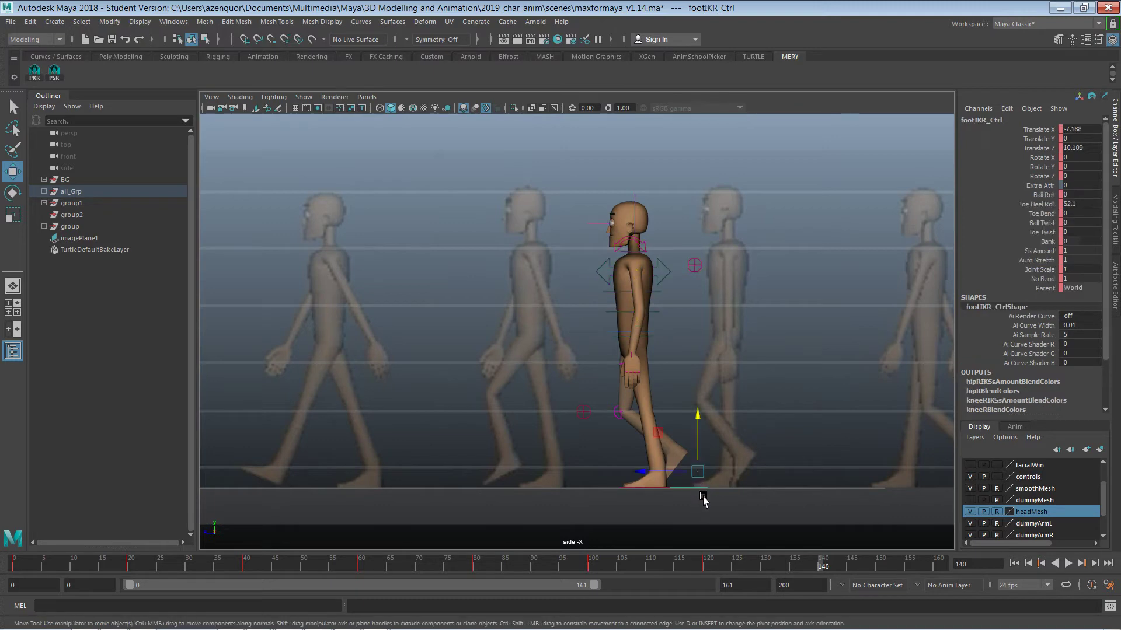
{"action": "left_click_drag", "start_coordinate": [661, 472], "coordinate": [610, 470]}
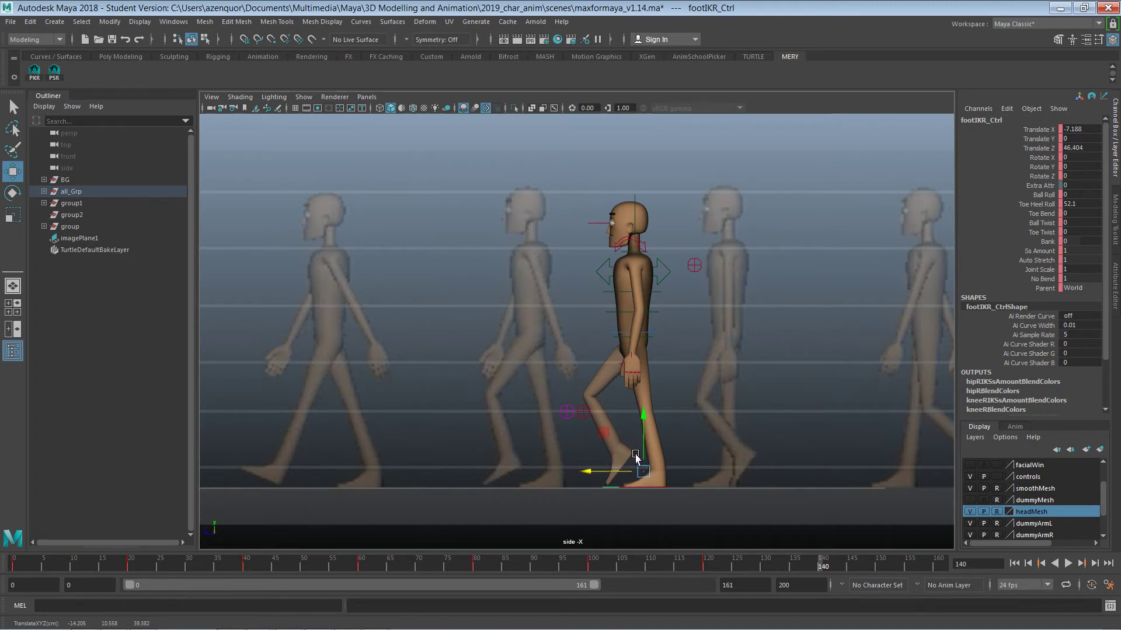
{"action": "left_click", "coordinate": [1039, 205]}
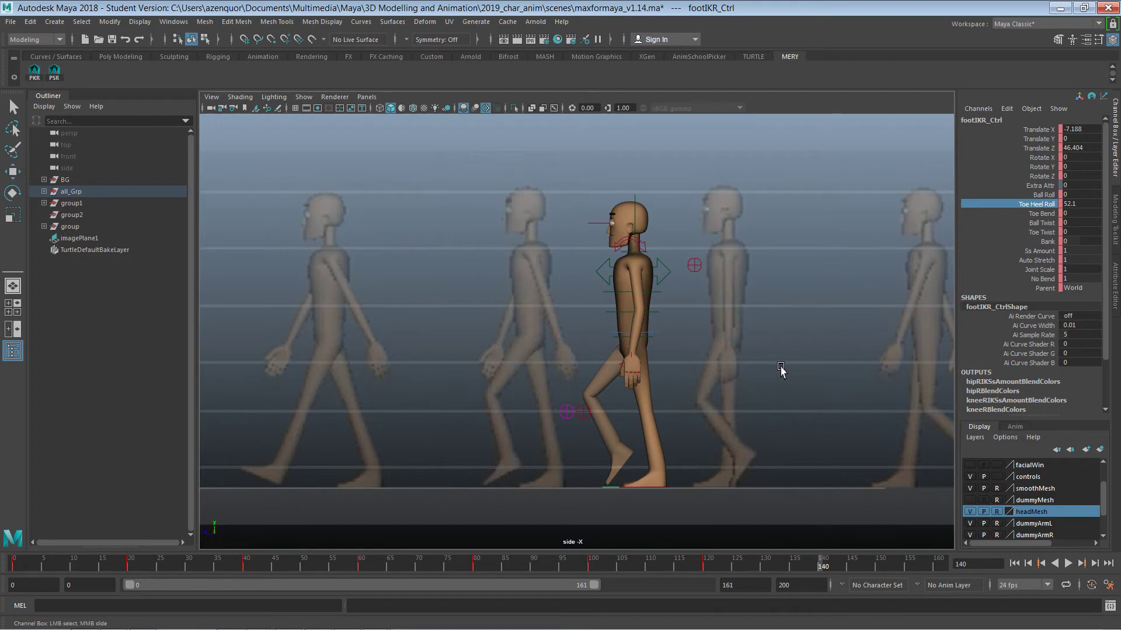
{"action": "middle_click_drag", "start_coordinate": [774, 386], "coordinate": [644, 428]}
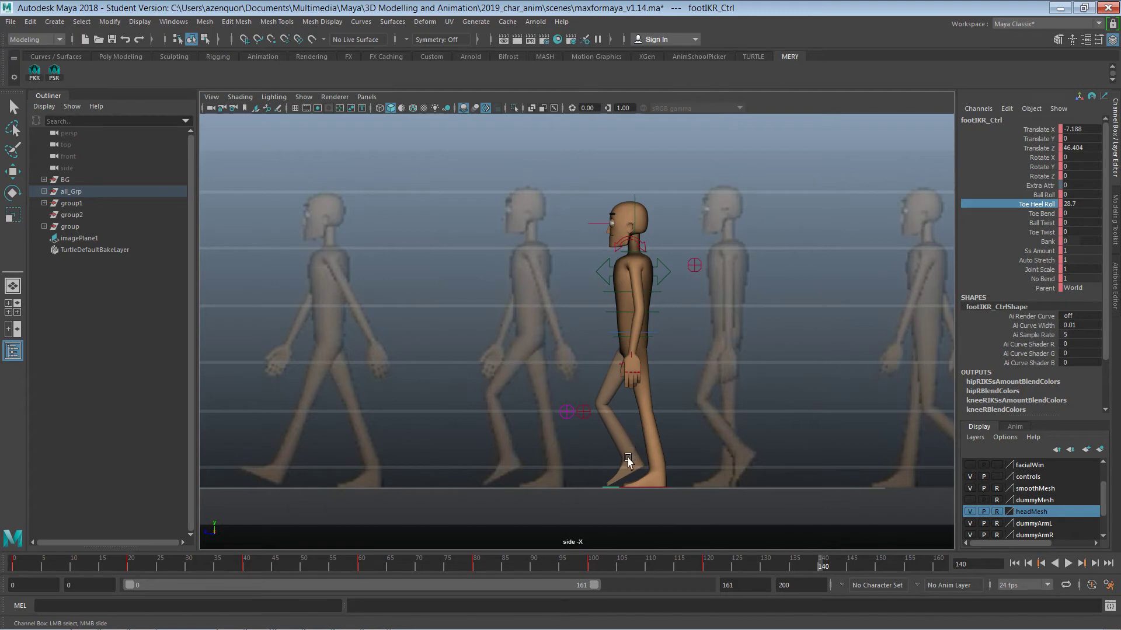
{"action": "key", "text": "w"}
{"action": "mouse_move", "coordinate": [608, 468]}
{"action": "left_mouse_down"}
{"action": "mouse_move", "coordinate": [576, 474]}
{"action": "mouse_move", "coordinate": [620, 429]}
{"action": "mouse_move", "coordinate": [592, 476]}
{"action": "left_mouse_up"}
Move the root control to Translate Y -2.744 and Translate Z 54.44, and key all rig controls at frame 140.
{"action": "left_click", "coordinate": [653, 331]}
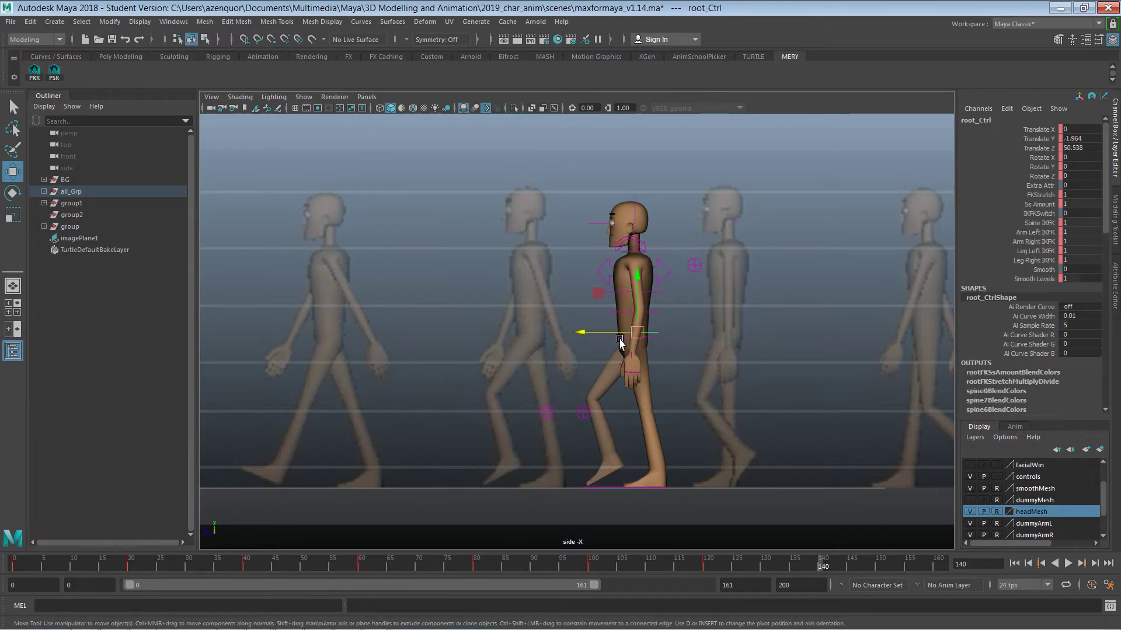
{"action": "left_click_drag", "start_coordinate": [611, 337], "coordinate": [635, 306]}
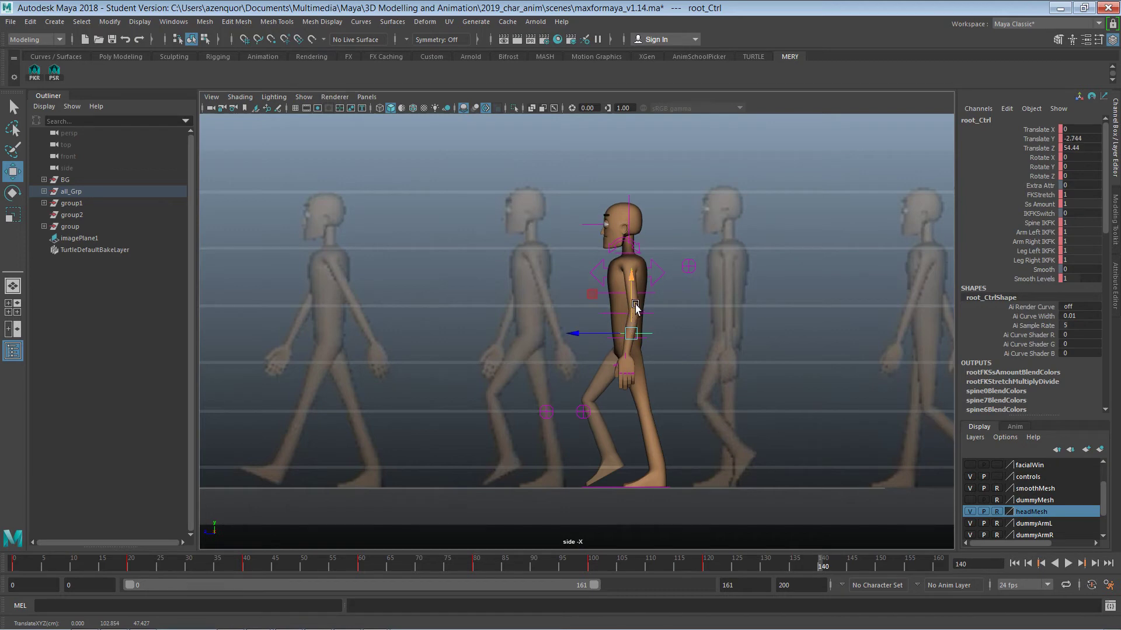
{"action": "left_click", "coordinate": [728, 172]}
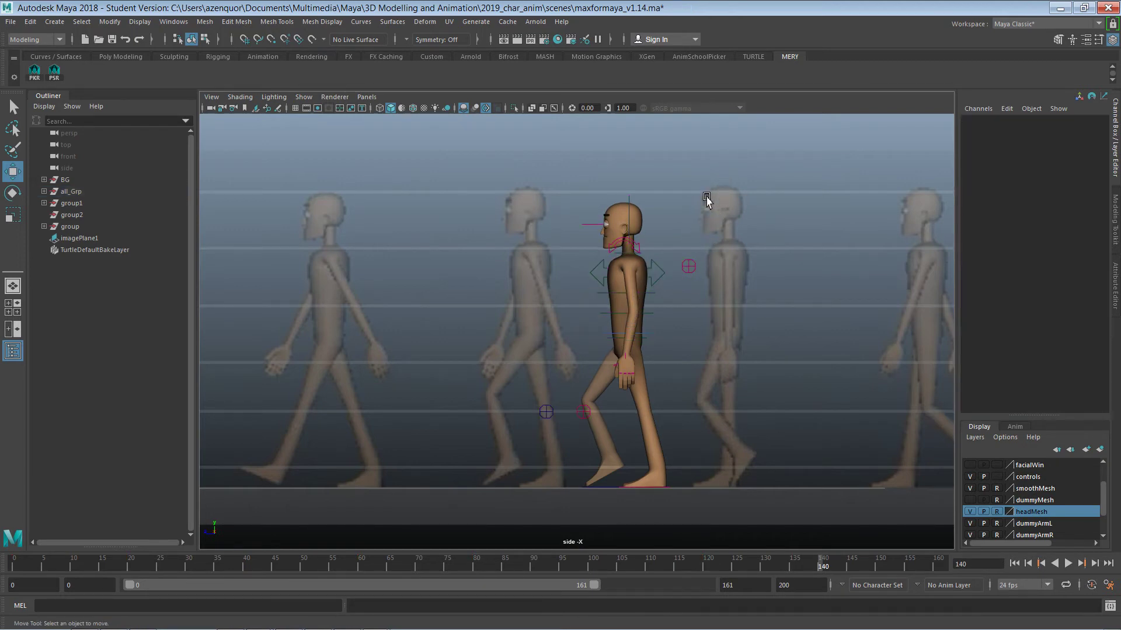
{"action": "left_click_drag", "start_coordinate": [731, 206], "coordinate": [519, 496]}
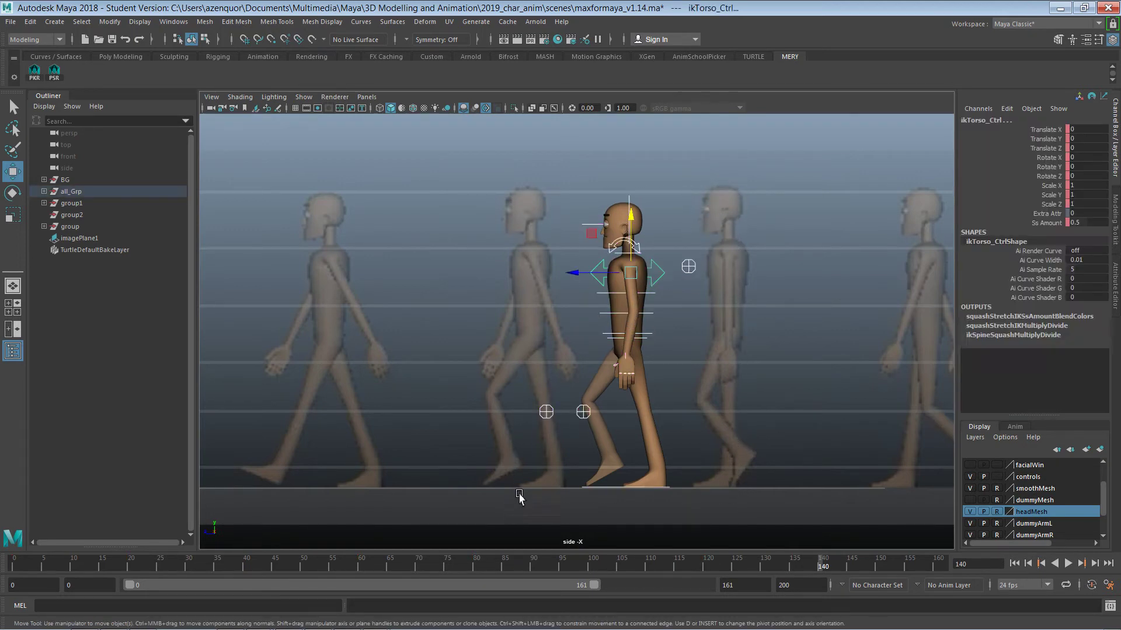
Go to frame 160, set the right foot control's Toe Heel Roll to 0 and move it forward to Translate Z 79.187.
{"action": "left_click_drag", "start_coordinate": [823, 566], "coordinate": [938, 555]}
{"action": "mouse_move", "coordinate": [788, 353]}
{"action": "middle_mouse_down", "text": "alt"}
{"action": "mouse_move", "coordinate": [703, 343]}
{"action": "mouse_move", "coordinate": [783, 341]}
{"action": "middle_mouse_up", "text": "alt"}
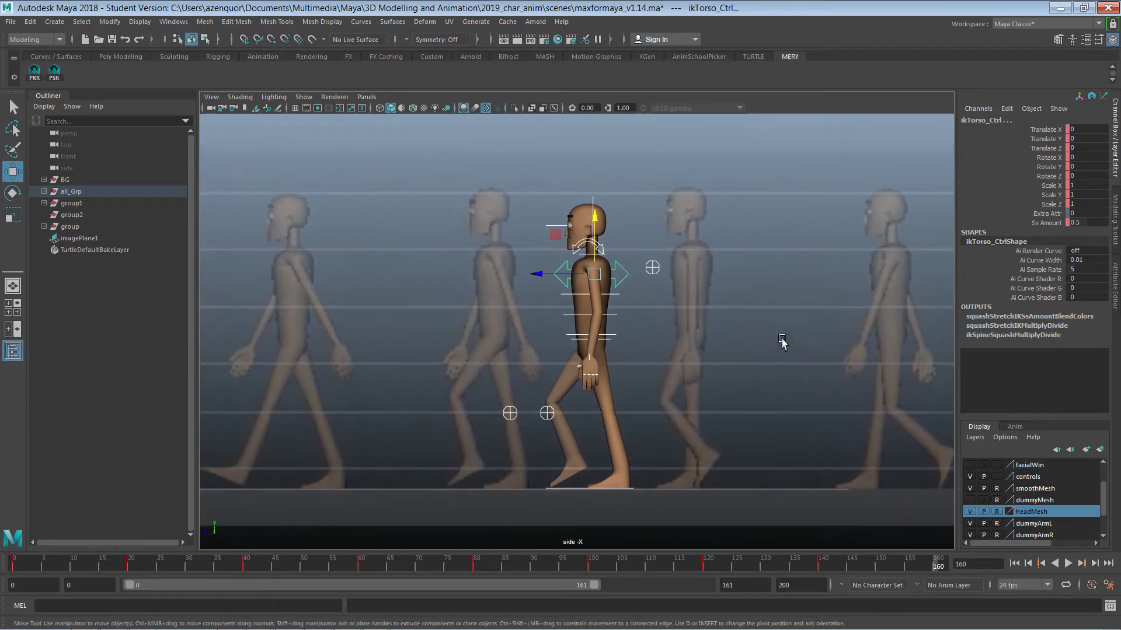
{"action": "left_click", "coordinate": [678, 446]}
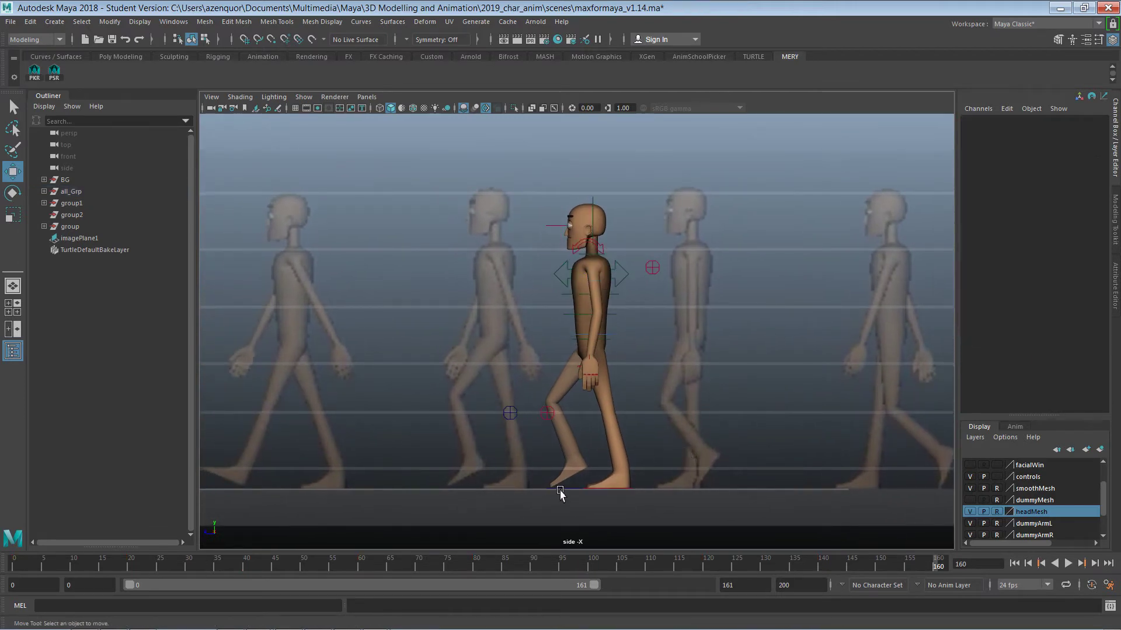
{"action": "left_click", "coordinate": [561, 492]}
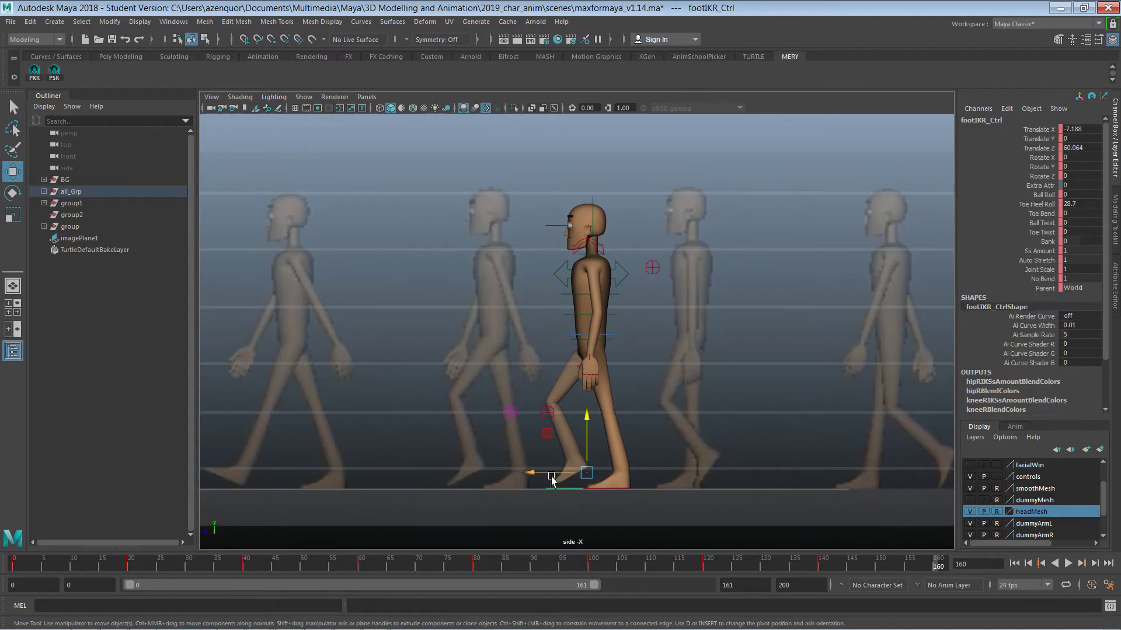
{"action": "double_click", "coordinate": [1087, 204]}
{"action": "type", "text": "0"}
{"action": "key", "text": "Return"}
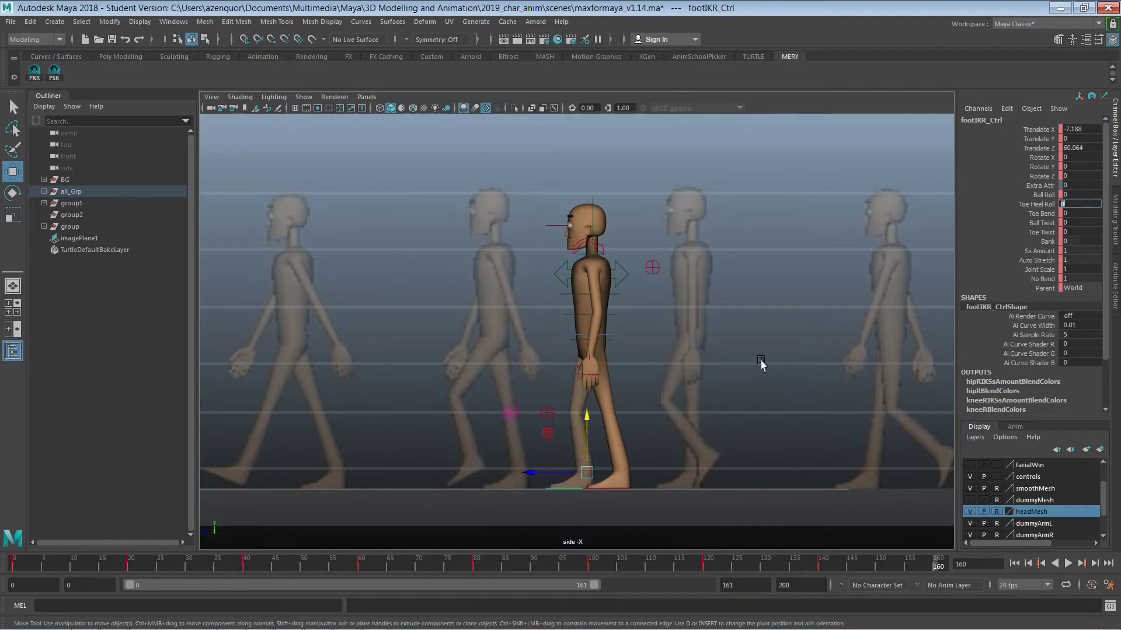
{"action": "left_click_drag", "start_coordinate": [556, 478], "coordinate": [527, 476]}
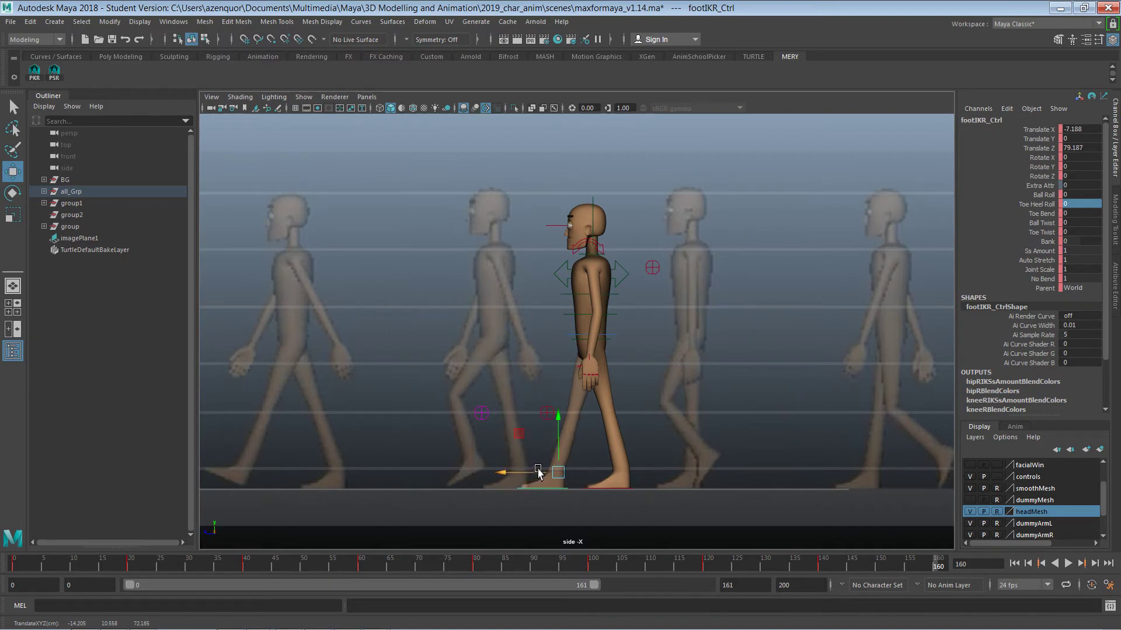
At frame 160, move the root control forward to Translate Z 61.856.
{"action": "left_click", "coordinate": [605, 354]}
{"action": "left_click_drag", "start_coordinate": [569, 341], "coordinate": [557, 342]}
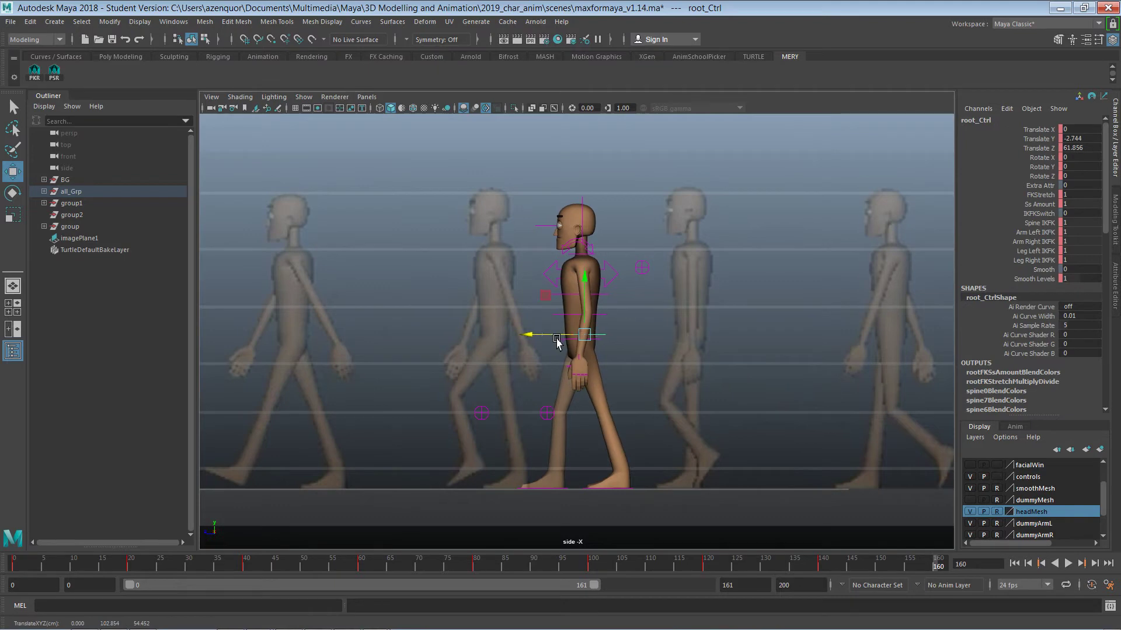
Set the right foot's Toe Heel Roll to -22, move it to Translate Y 0.39 and Z 94.797, and key all rig controls at frame 160.
{"action": "left_click", "coordinate": [543, 490]}
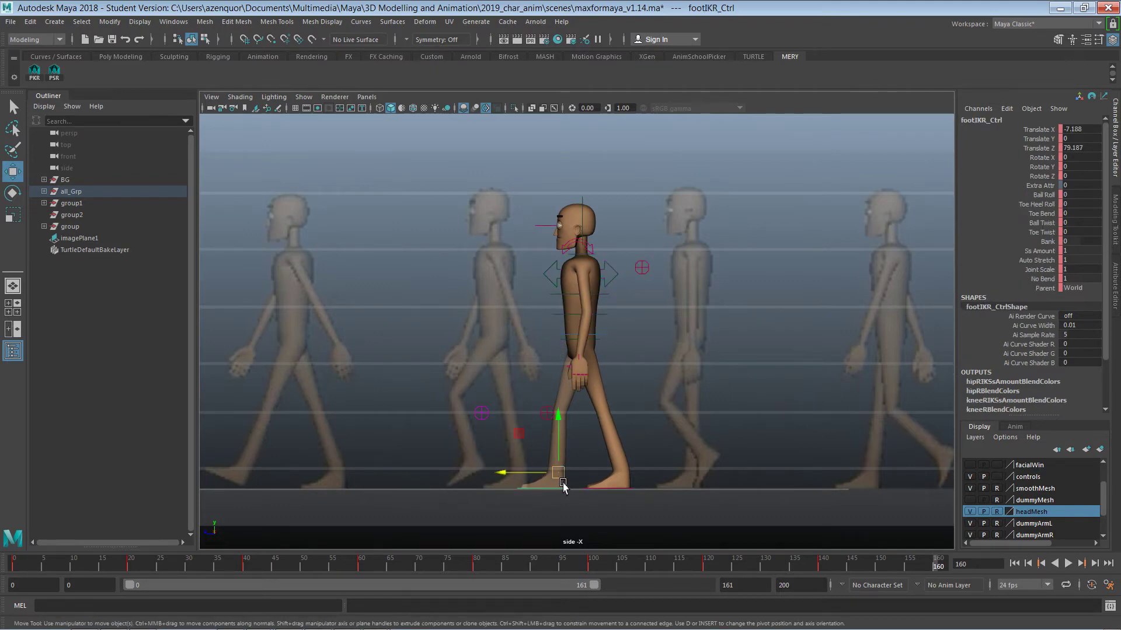
{"action": "key", "text": "e"}
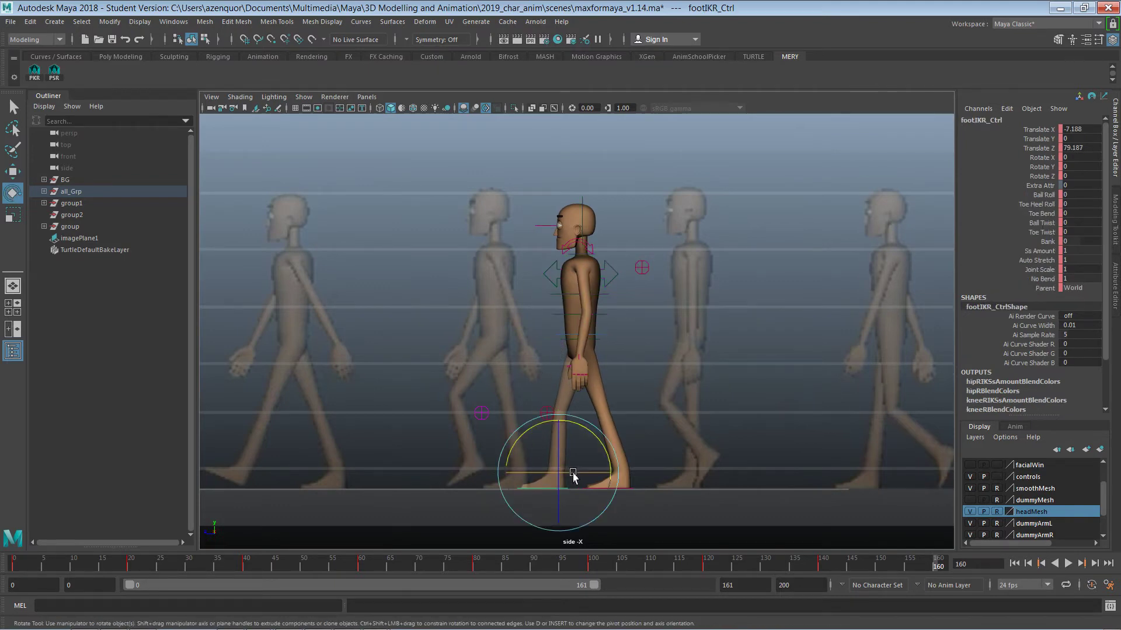
{"action": "left_click", "coordinate": [1039, 205]}
{"action": "middle_click_drag", "start_coordinate": [747, 306], "coordinate": [586, 350]}
{"action": "key", "text": "w"}
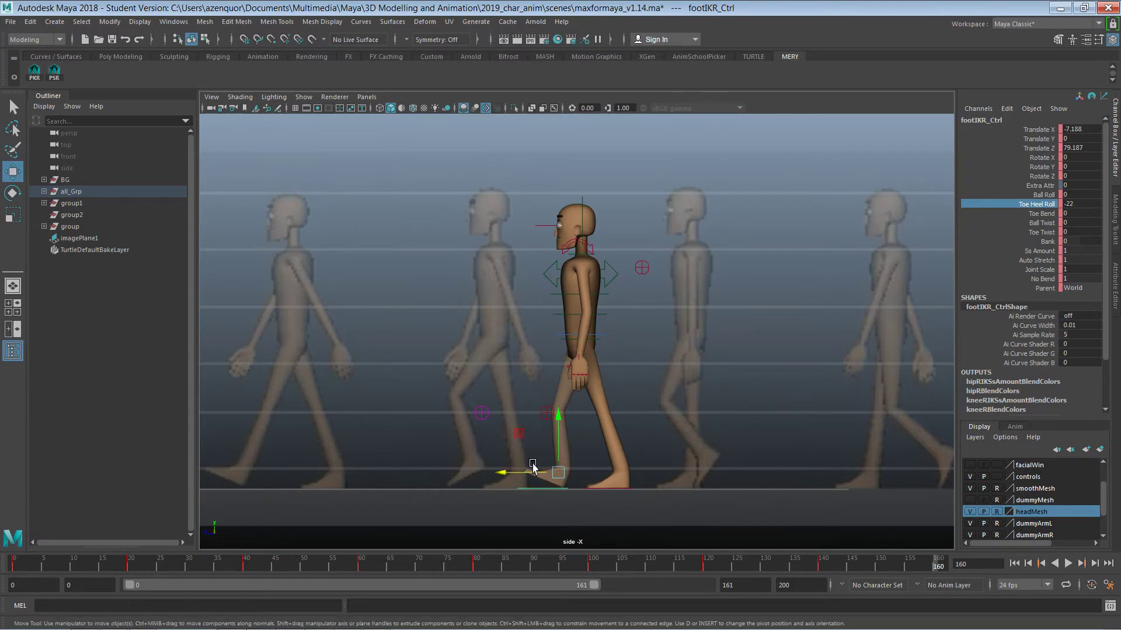
{"action": "mouse_move", "coordinate": [517, 478]}
{"action": "left_mouse_down"}
{"action": "mouse_move", "coordinate": [479, 477]}
{"action": "mouse_move", "coordinate": [534, 455]}
{"action": "mouse_move", "coordinate": [515, 474]}
{"action": "left_mouse_up"}
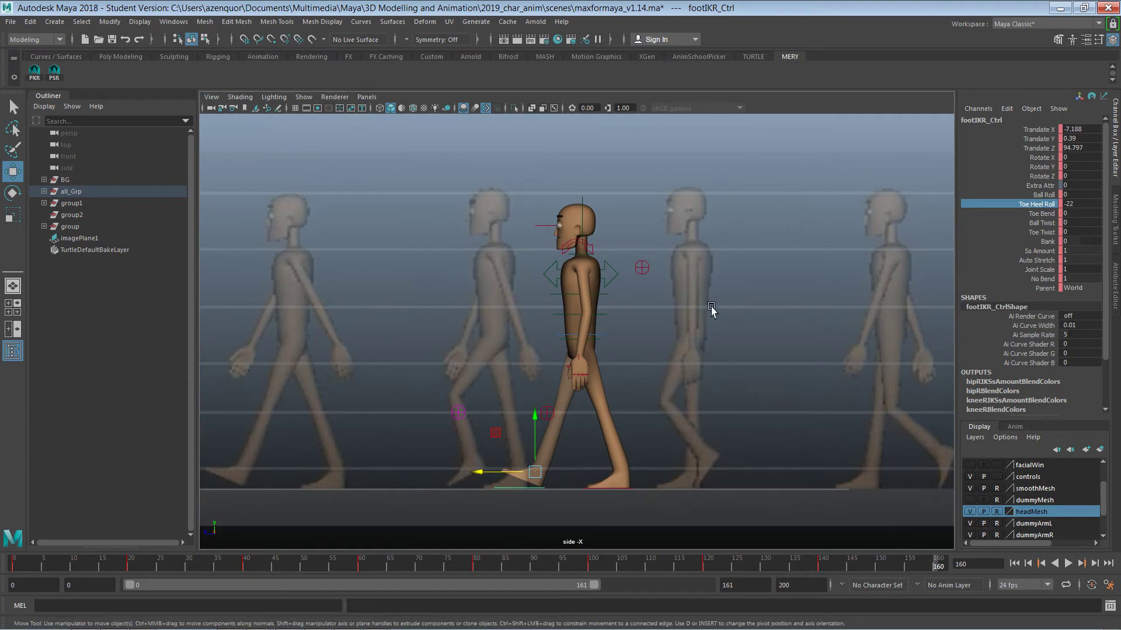
{"action": "left_click_drag", "start_coordinate": [674, 184], "coordinate": [472, 516]}
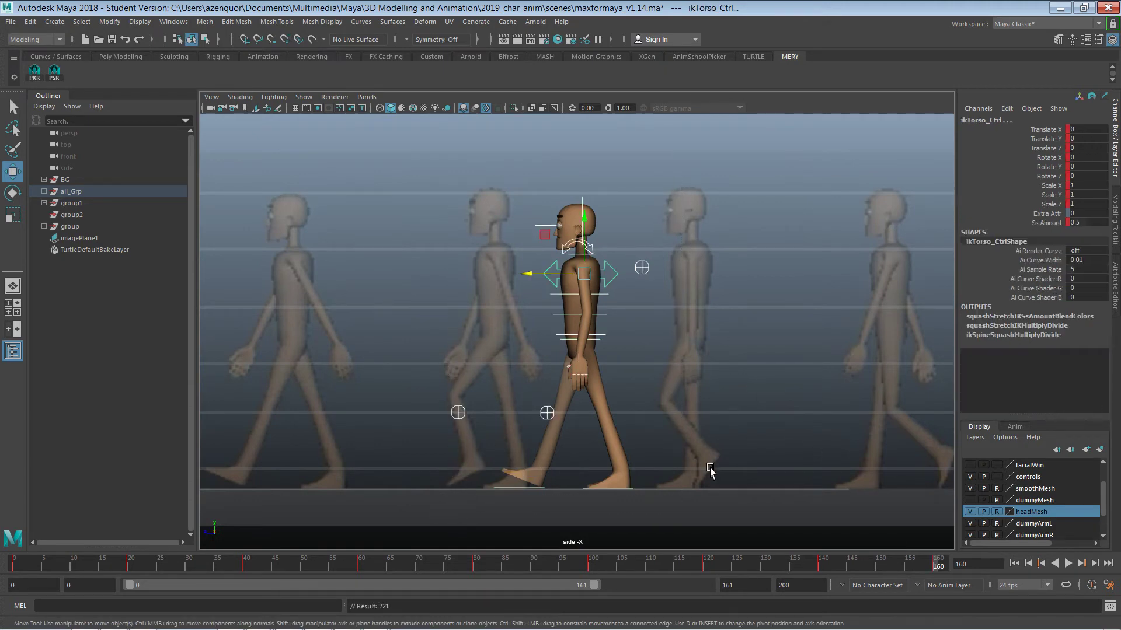
Play back the blocked walk from frame 0 with the whole row of reference poses in view.
{"action": "mouse_move", "coordinate": [938, 559]}
{"action": "left_mouse_down"}
{"action": "mouse_move", "coordinate": [331, 583]}
{"action": "mouse_move", "coordinate": [887, 575]}
{"action": "mouse_move", "coordinate": [939, 572]}
{"action": "mouse_move", "coordinate": [583, 565]}
{"action": "mouse_move", "coordinate": [948, 556]}
{"action": "left_mouse_up"}
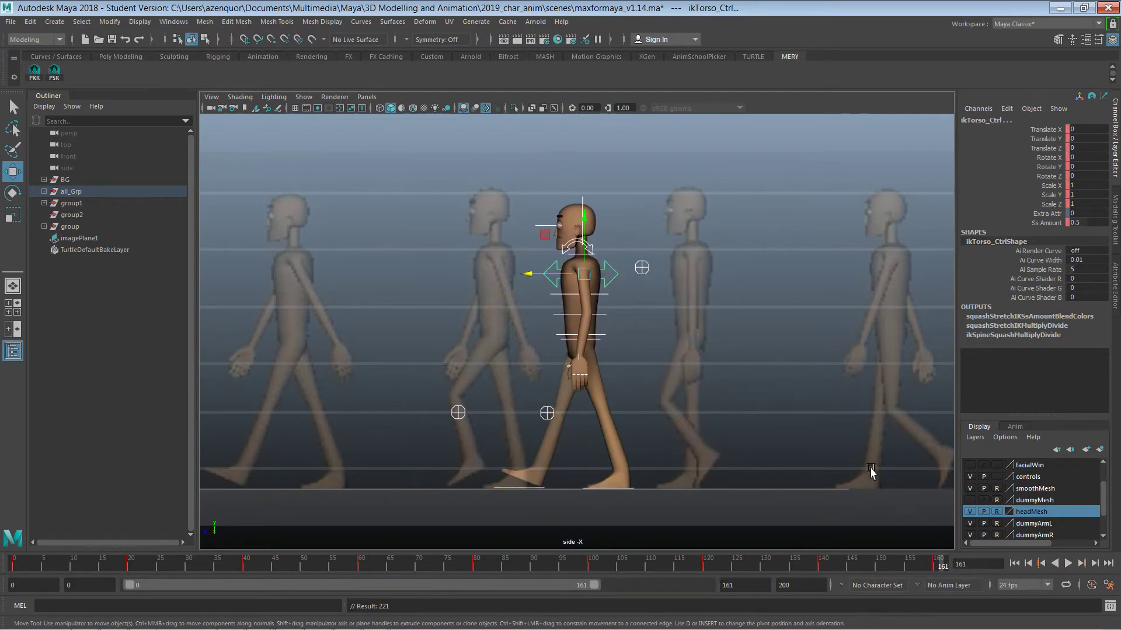
{"action": "scroll", "coordinate": [735, 328], "scroll_direction": "down", "scroll_amount": 1}
{"action": "scroll", "coordinate": [735, 328], "scroll_direction": "down", "scroll_amount": 5}
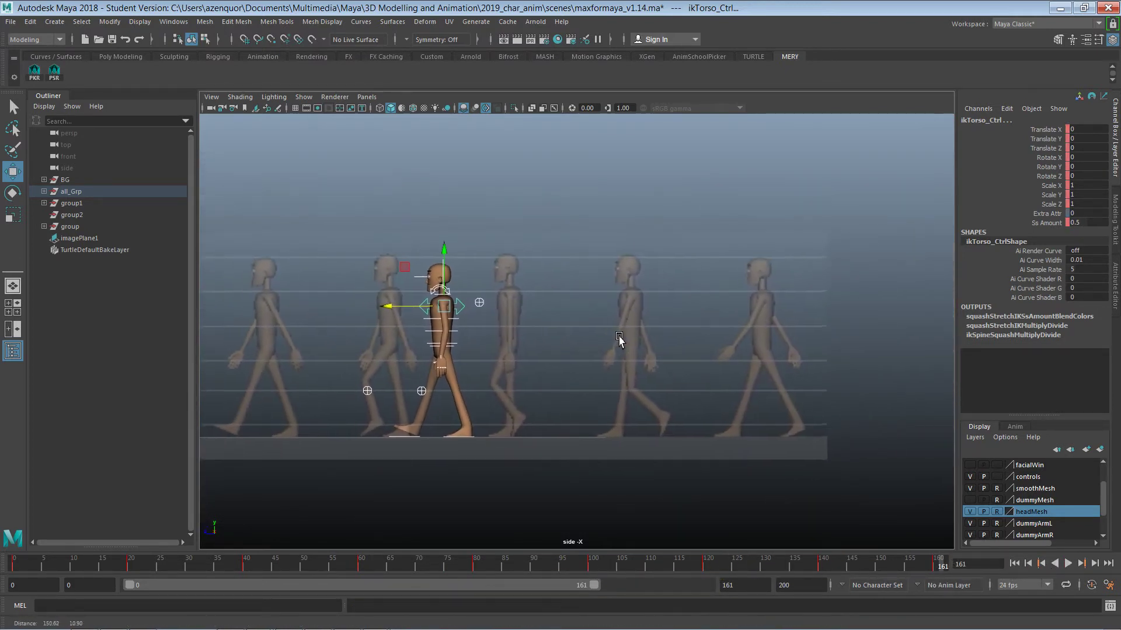
{"action": "middle_click_drag", "start_coordinate": [632, 334], "coordinate": [633, 333], "text": "alt"}
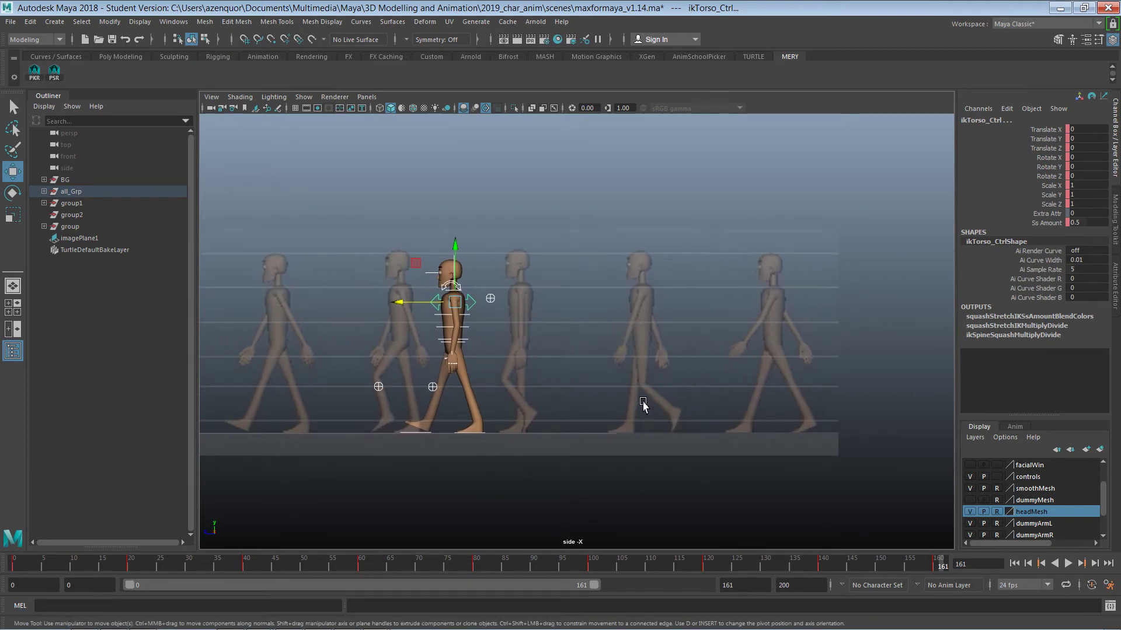
{"action": "left_click_drag", "start_coordinate": [703, 566], "coordinate": [3, 540]}
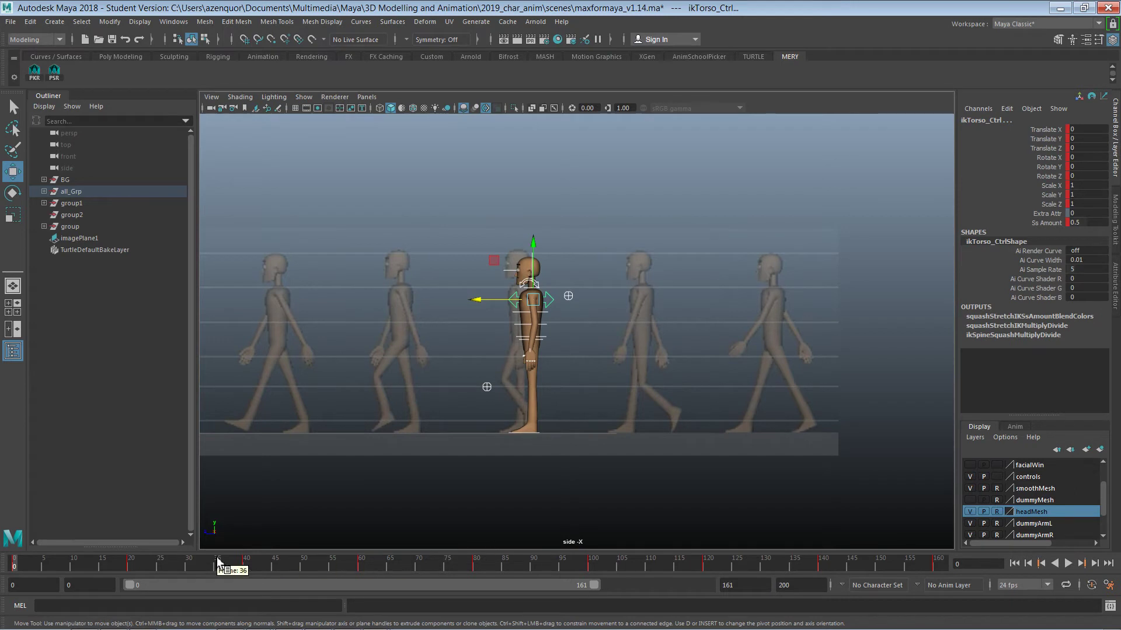
{"action": "key", "text": "alt+v"}
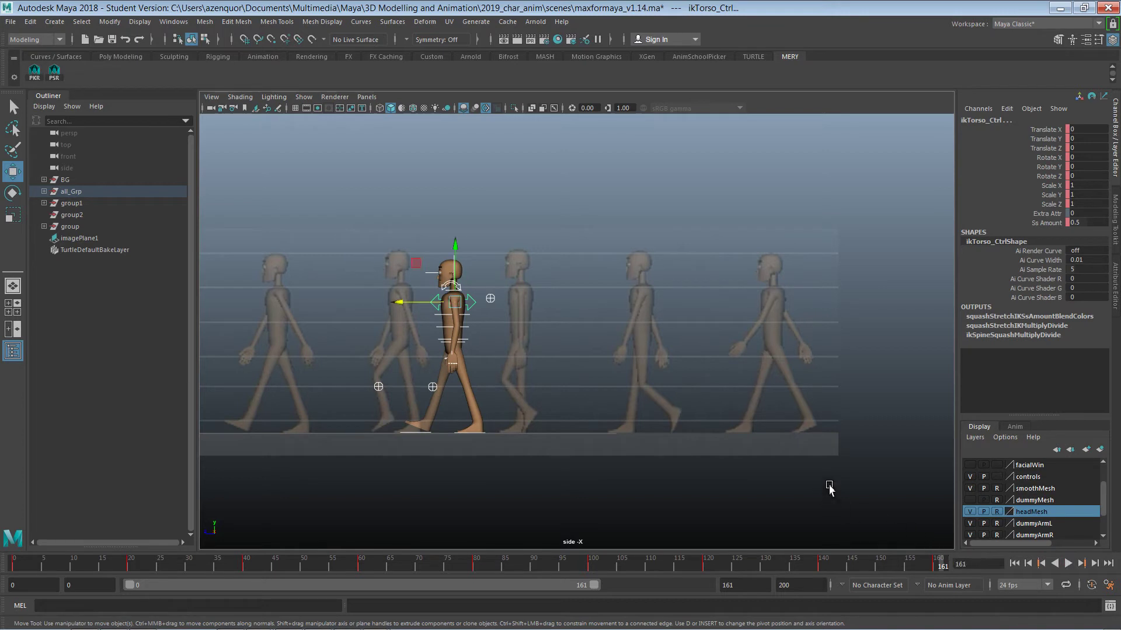
{"action": "left_click_drag", "start_coordinate": [838, 566], "coordinate": [822, 571]}
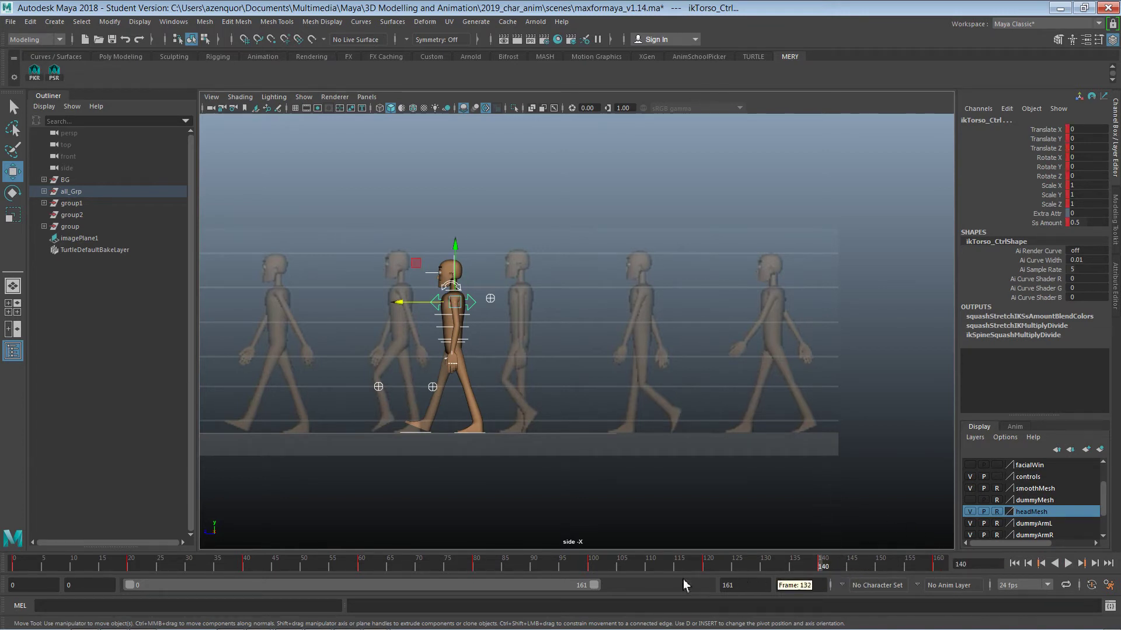
Extend the playback range end to frame 200 and play the animation from the start of the range.
{"action": "left_click_drag", "start_coordinate": [601, 585], "coordinate": [736, 593]}
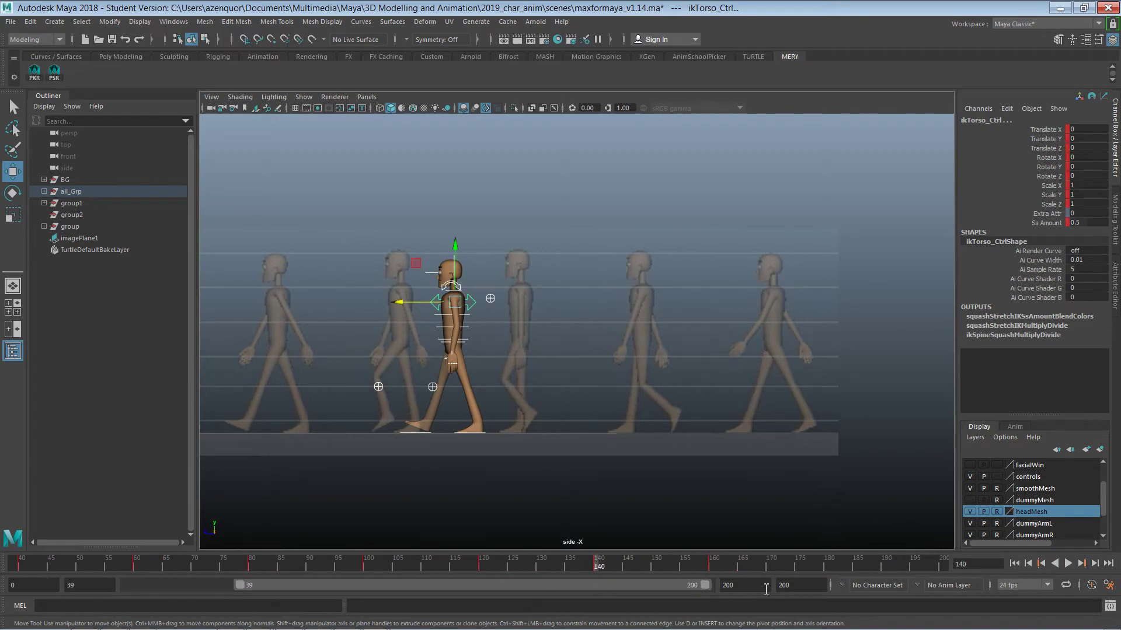
{"action": "left_click", "coordinate": [1014, 564]}
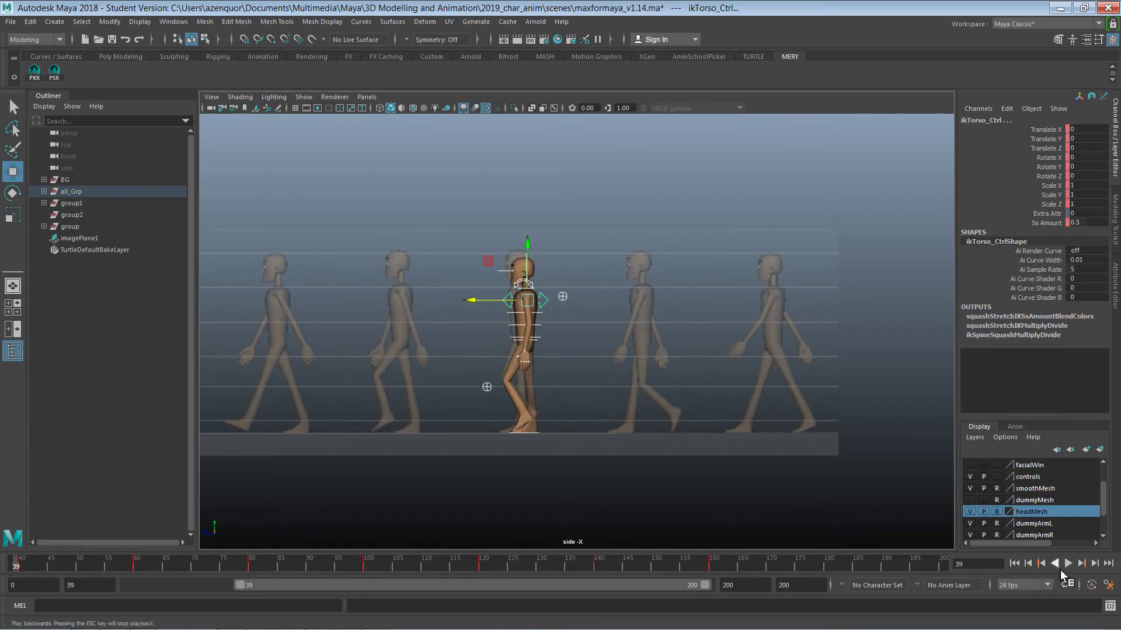
{"action": "left_click", "coordinate": [1068, 564]}
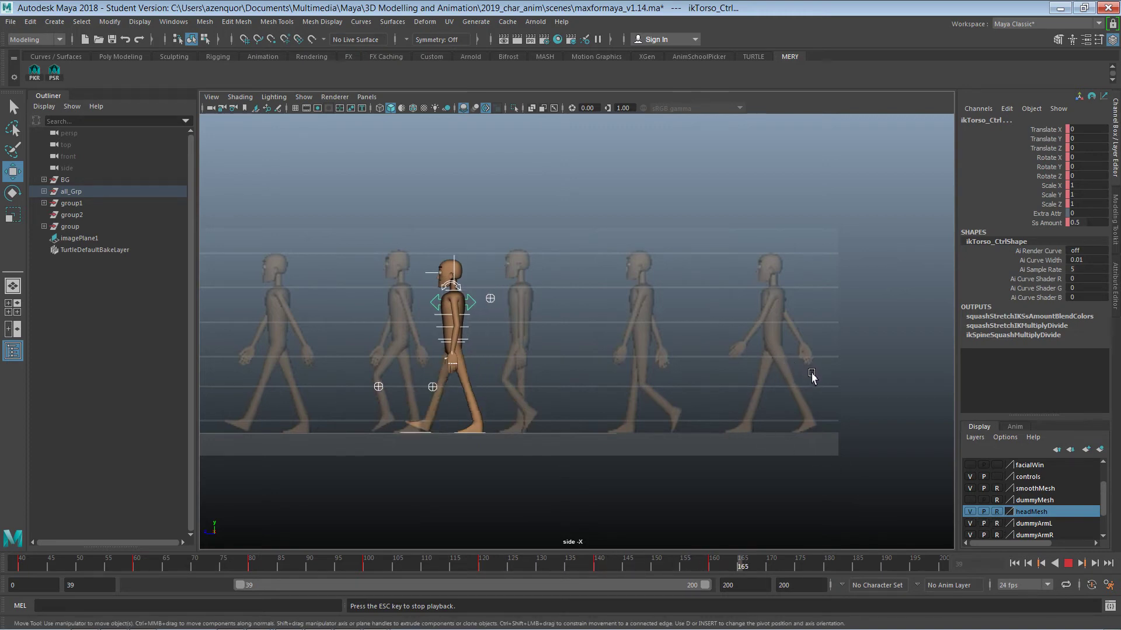
{"action": "key", "text": "Escape"}
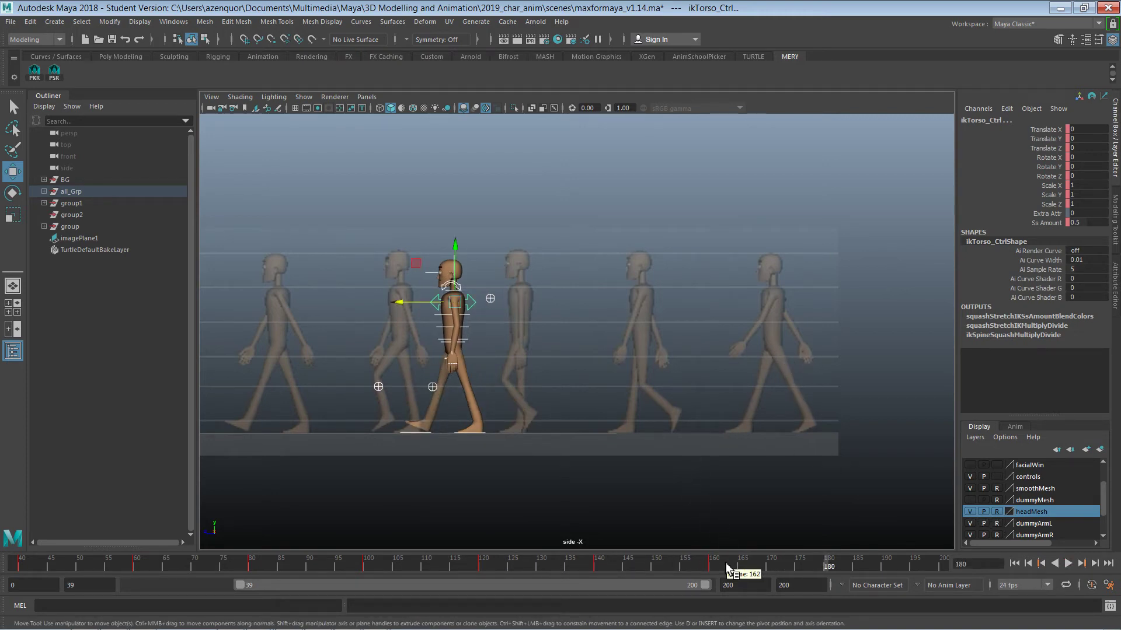
Set the playback range start to frame 0 and select the keys of all rig controls from frame 0 through 161.
{"action": "left_click", "coordinate": [136, 567]}
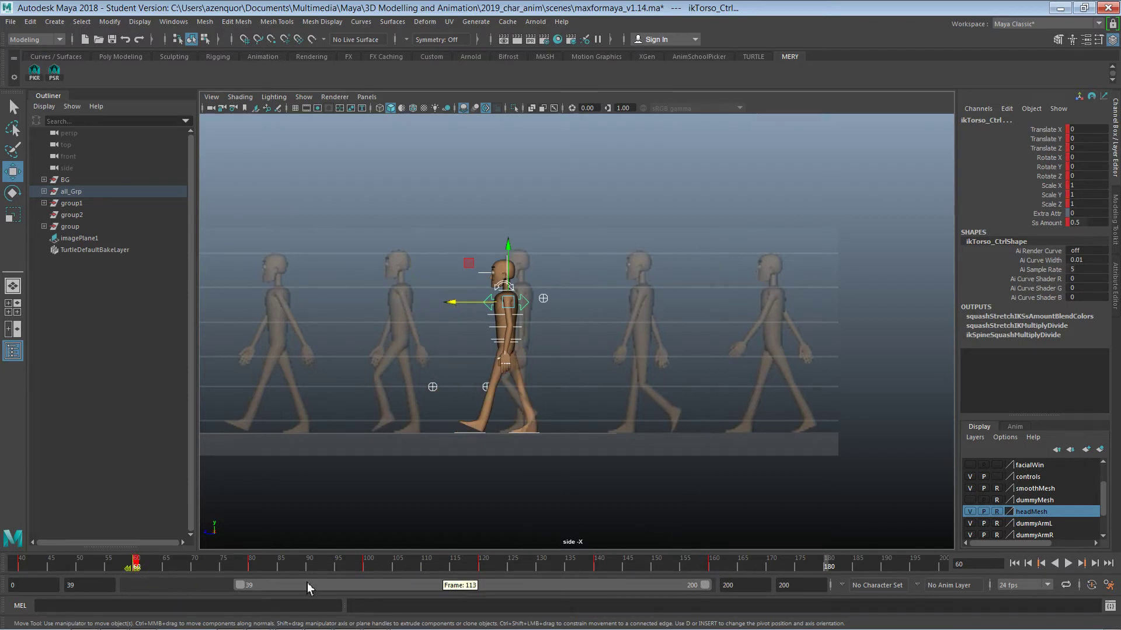
{"action": "left_click_drag", "start_coordinate": [713, 565], "coordinate": [13, 577], "text": "shift"}
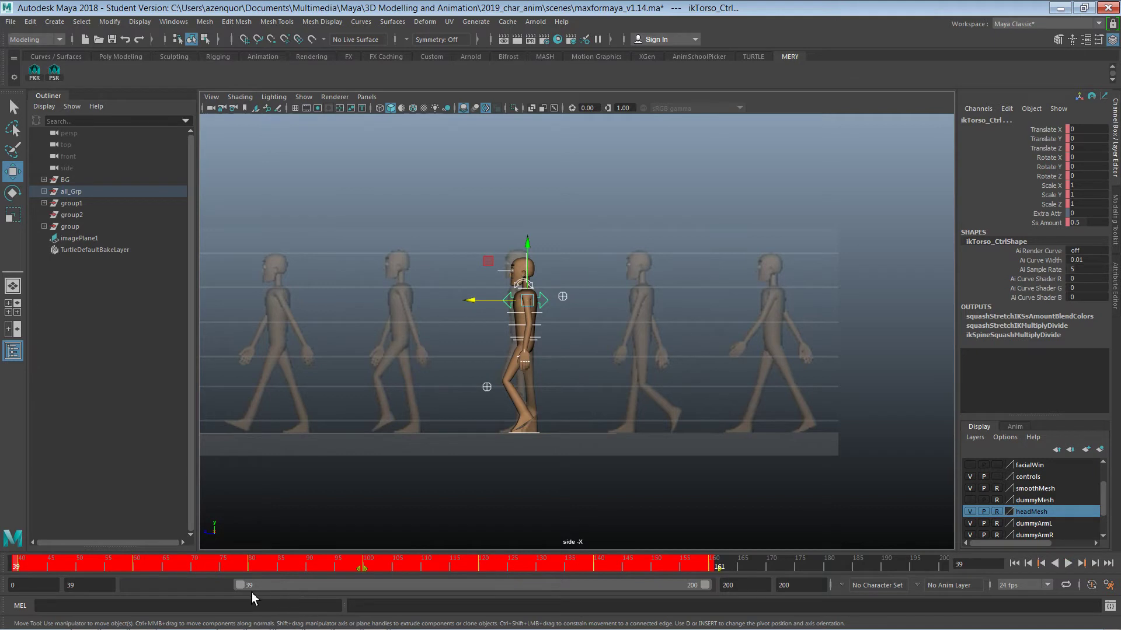
{"action": "left_click_drag", "start_coordinate": [241, 587], "coordinate": [82, 598]}
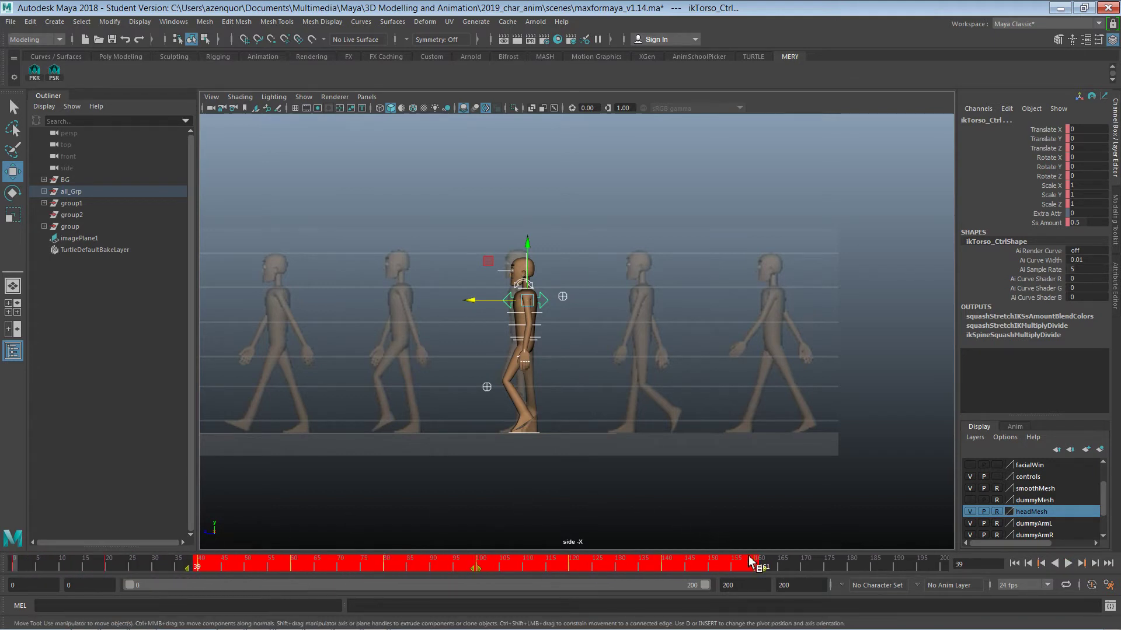
{"action": "left_click_drag", "start_coordinate": [760, 561], "coordinate": [13, 569]}
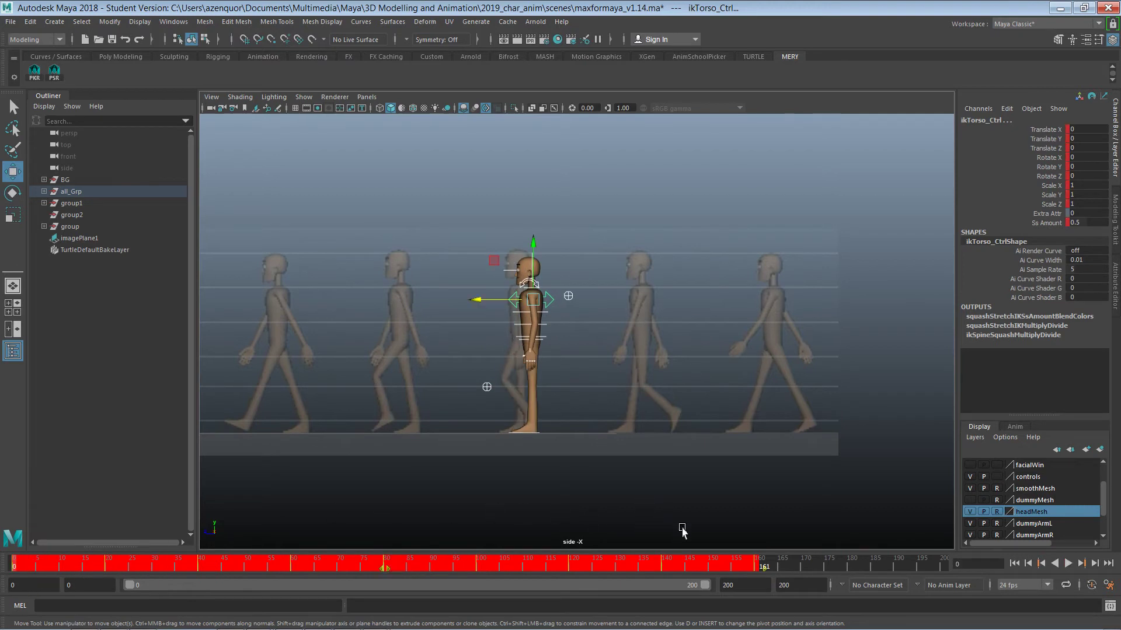
Play the animation and scale the selected keys down to span frames 0 to 40.
{"action": "key", "text": "alt+v"}
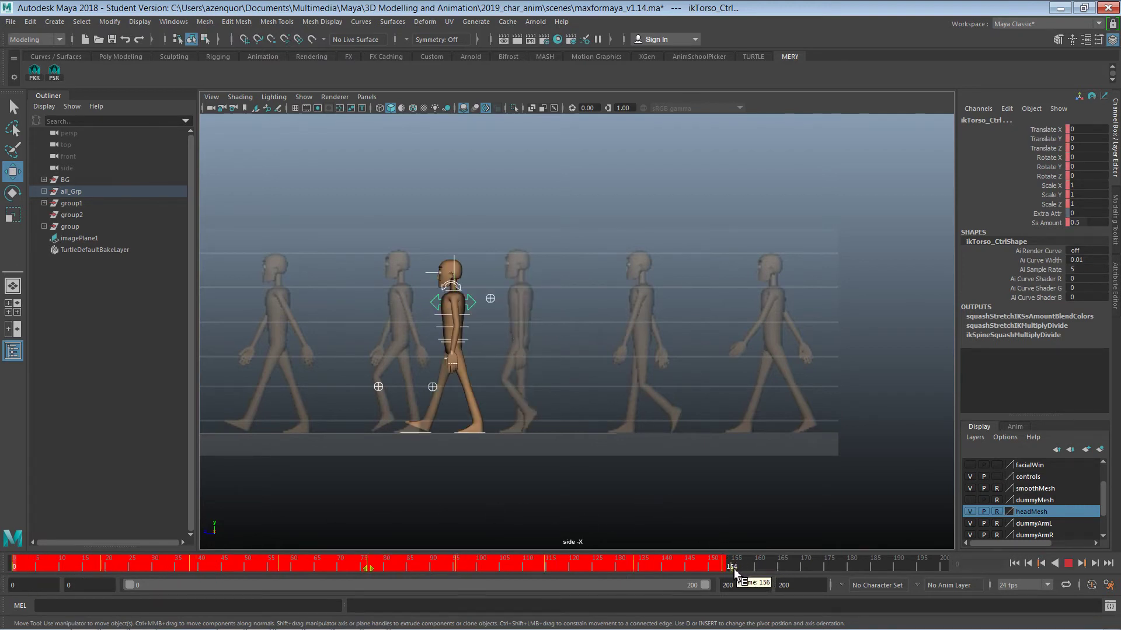
{"action": "left_click_drag", "start_coordinate": [686, 570], "coordinate": [296, 577], "text": "shift"}
{"action": "left_click_drag", "start_coordinate": [222, 577], "coordinate": [209, 577], "text": "shift"}
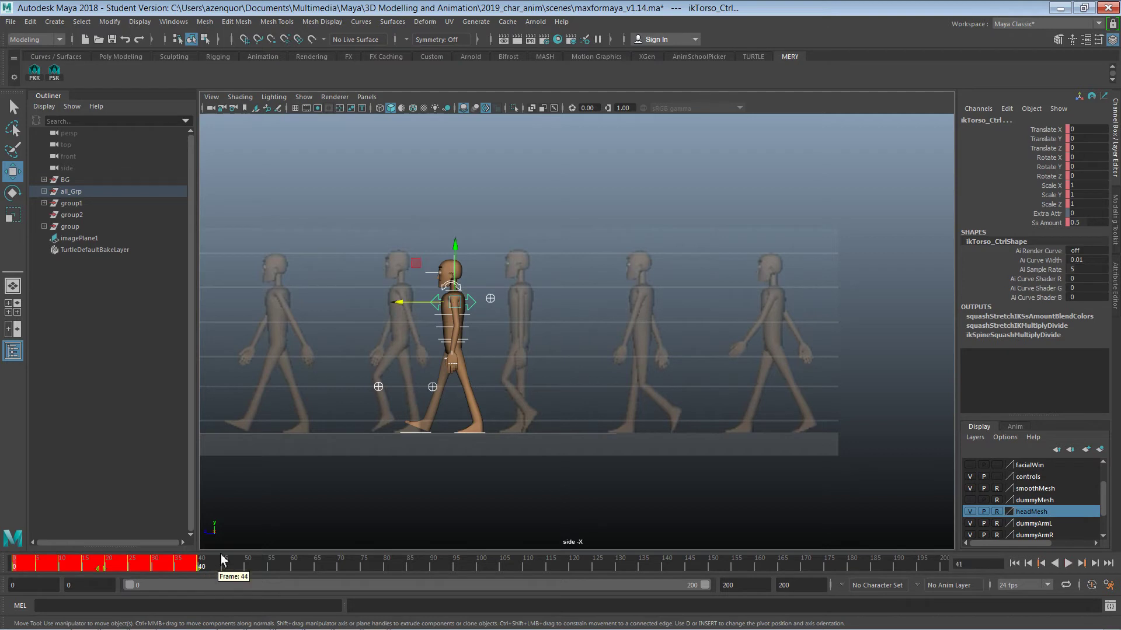
Deselect the rig controls and play the retimed walk from frame 0 to check its speed.
{"action": "left_click", "coordinate": [248, 512]}
{"action": "left_click_drag", "start_coordinate": [236, 569], "coordinate": [13, 575]}
{"action": "left_click", "coordinate": [1068, 563]}
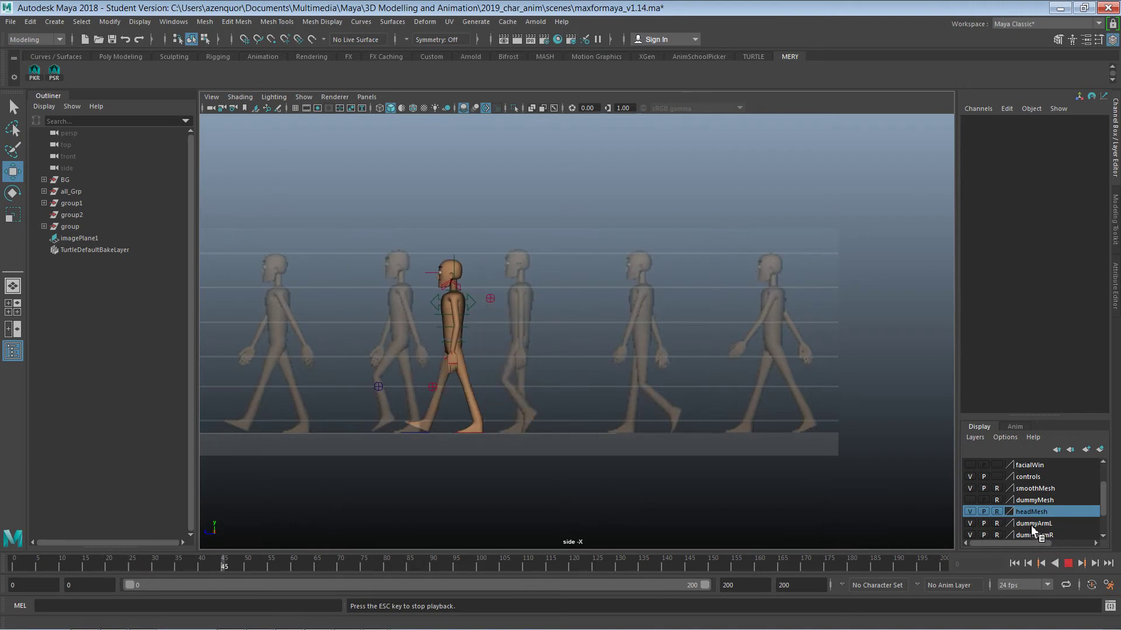
{"action": "left_click", "coordinate": [1014, 563]}
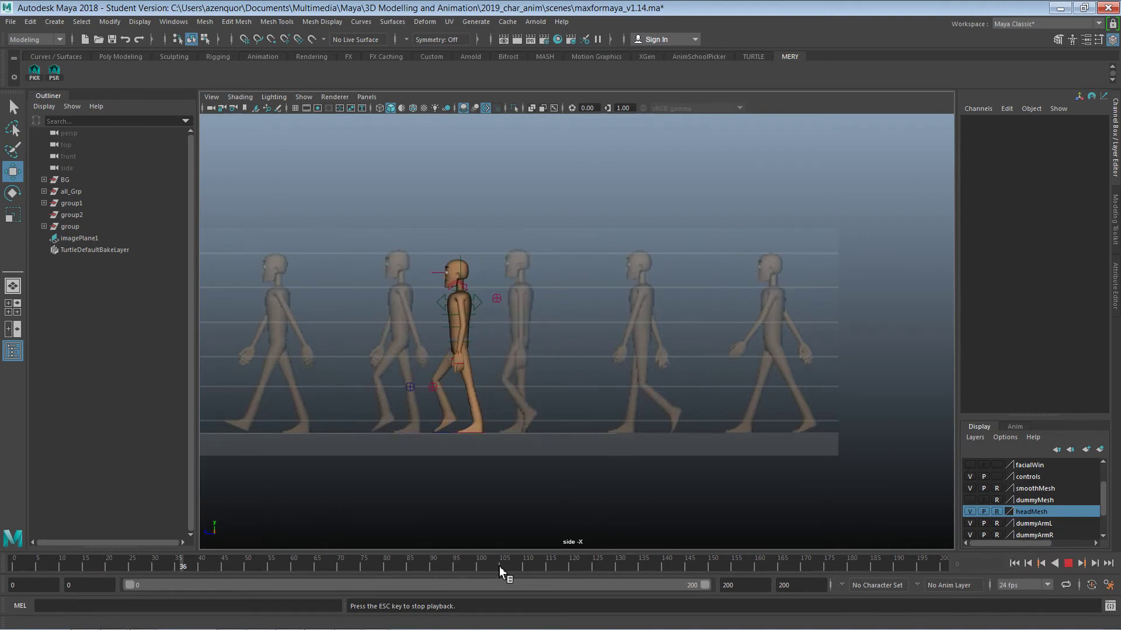
Set the animation end to frame 45, watch the walk loop, and stop playback.
{"action": "left_click", "coordinate": [809, 586]}
{"action": "left_click_drag", "start_coordinate": [809, 590], "coordinate": [763, 588]}
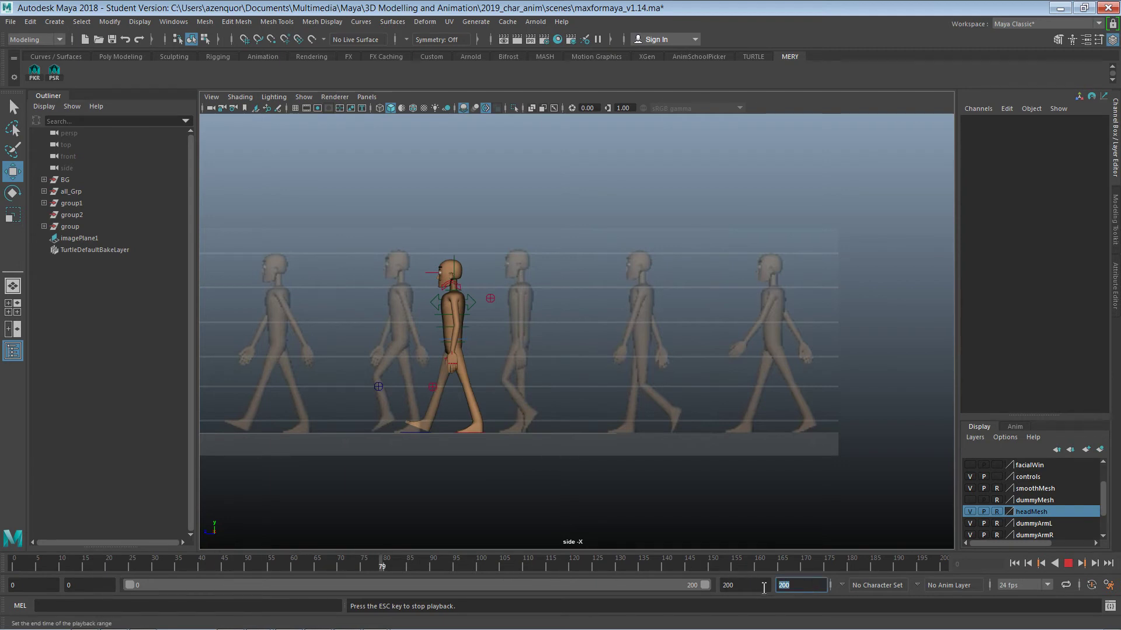
{"action": "key", "text": "Return"}
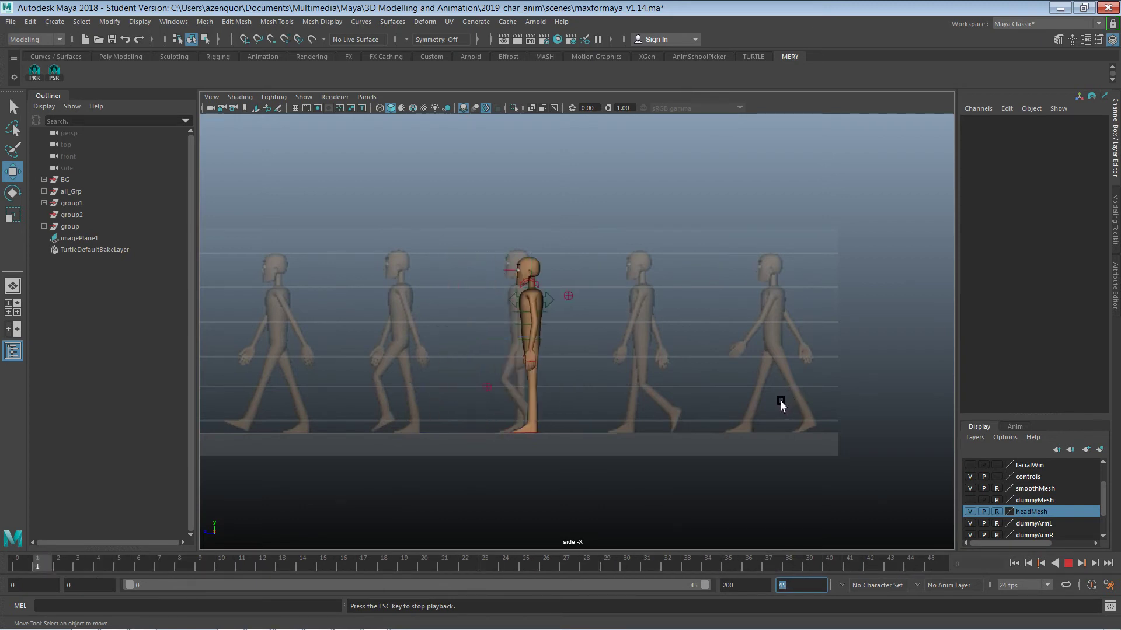
{"action": "key", "text": "Escape"}
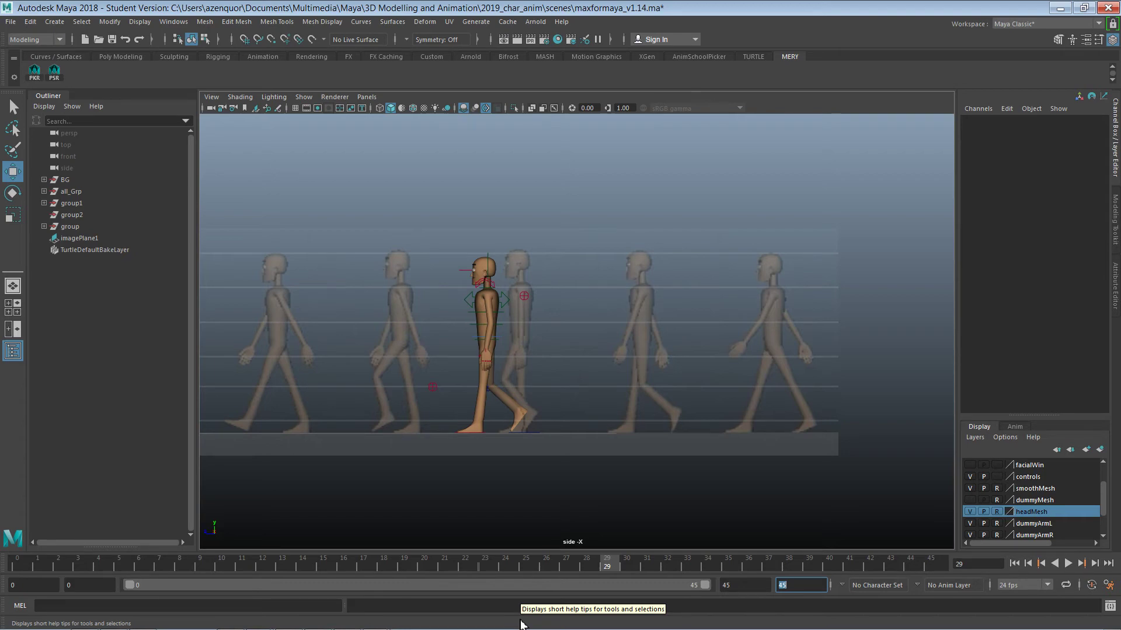
Switch to Chrome and open the Evolution Reel video on Vimeo in a new tab, shown full screen.
{"action": "key", "text": "alt+Tab"}
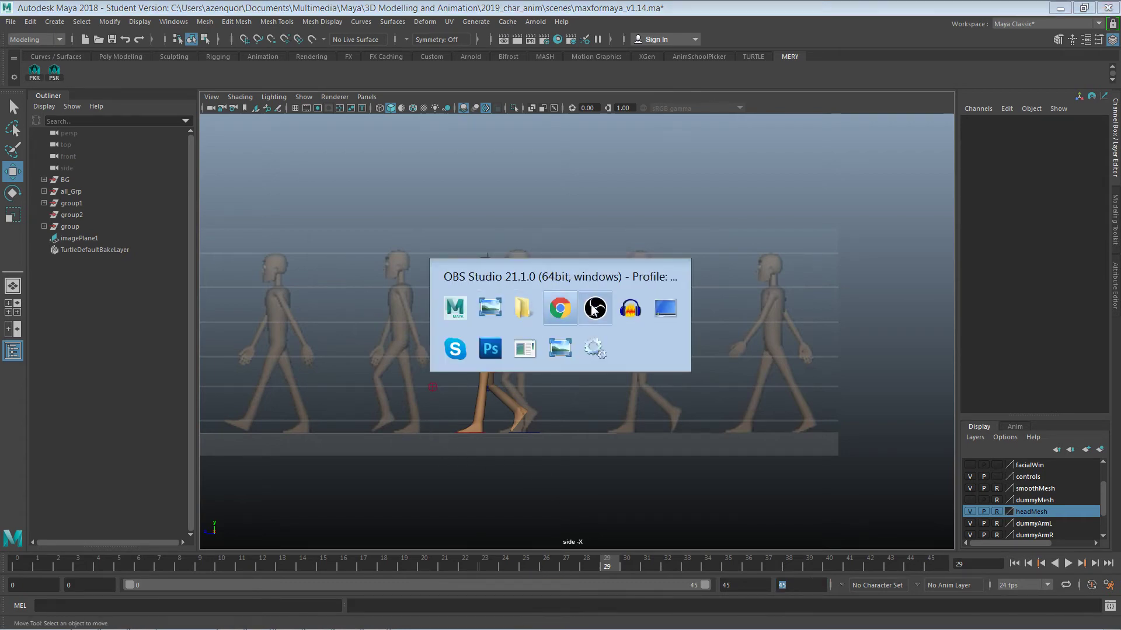
{"action": "left_click", "coordinate": [565, 321]}
{"action": "left_click", "coordinate": [726, 19]}
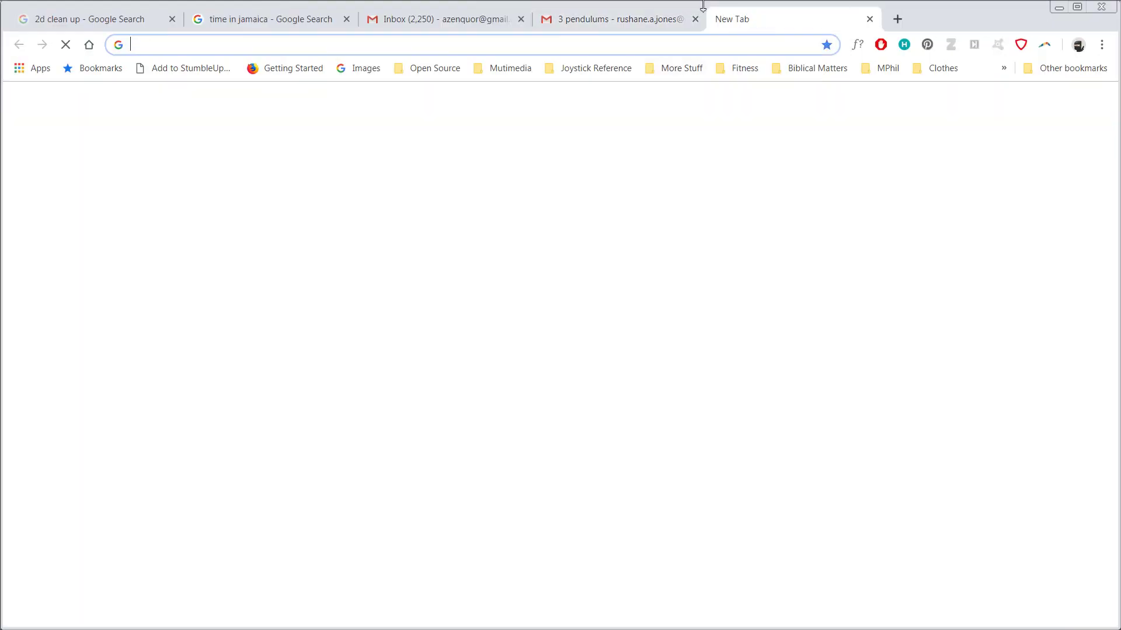
{"action": "type", "text": "vimeo"}
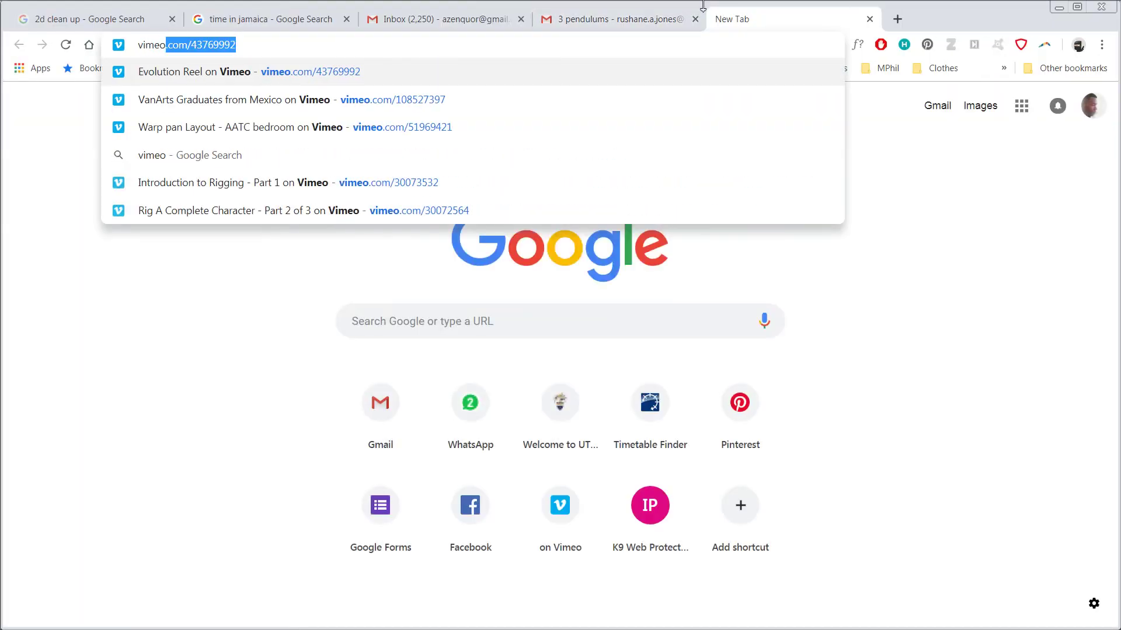
{"action": "left_click", "coordinate": [447, 70]}
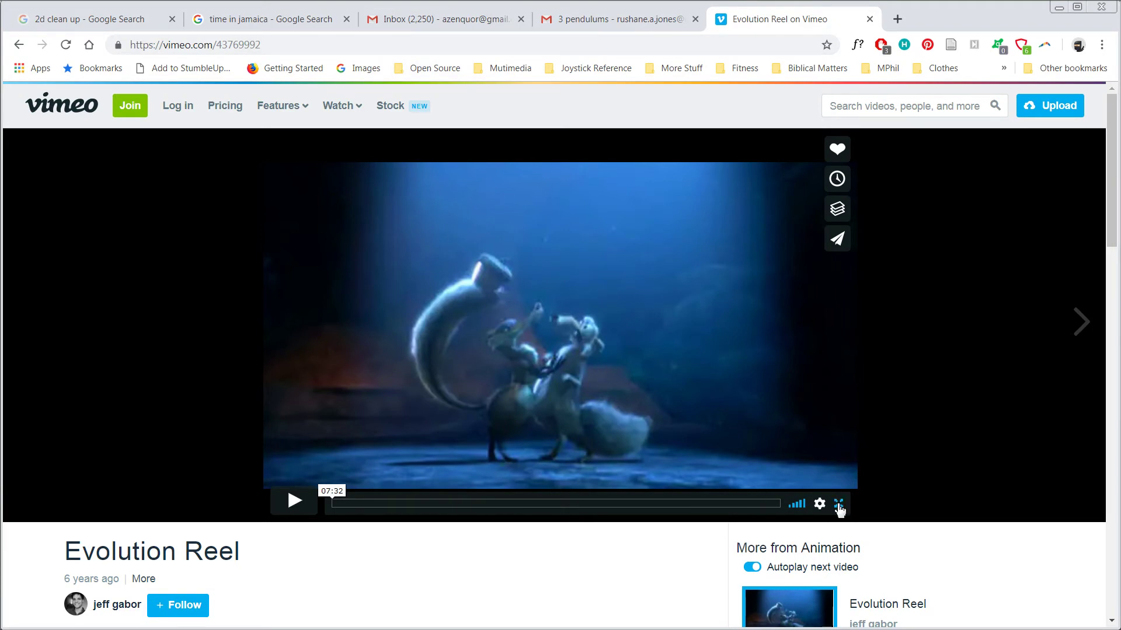
{"action": "left_click", "coordinate": [839, 503]}
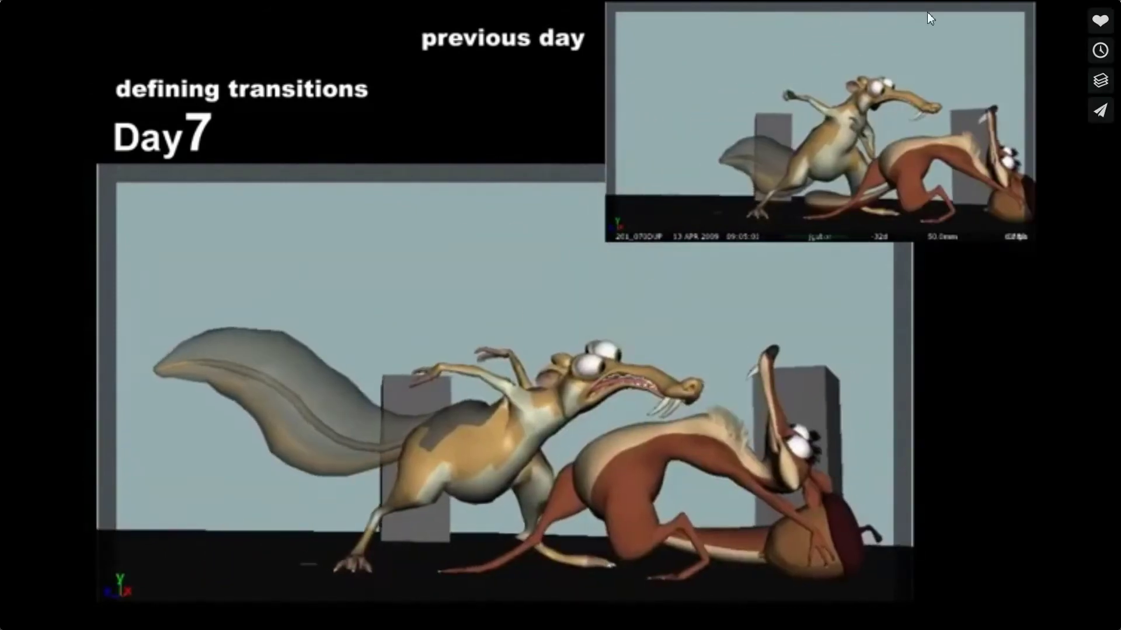
Watch the Evolution Reel's day-by-day animation progress through to the end and switch back to Maya.
{"action": "left_click", "coordinate": [507, 412]}
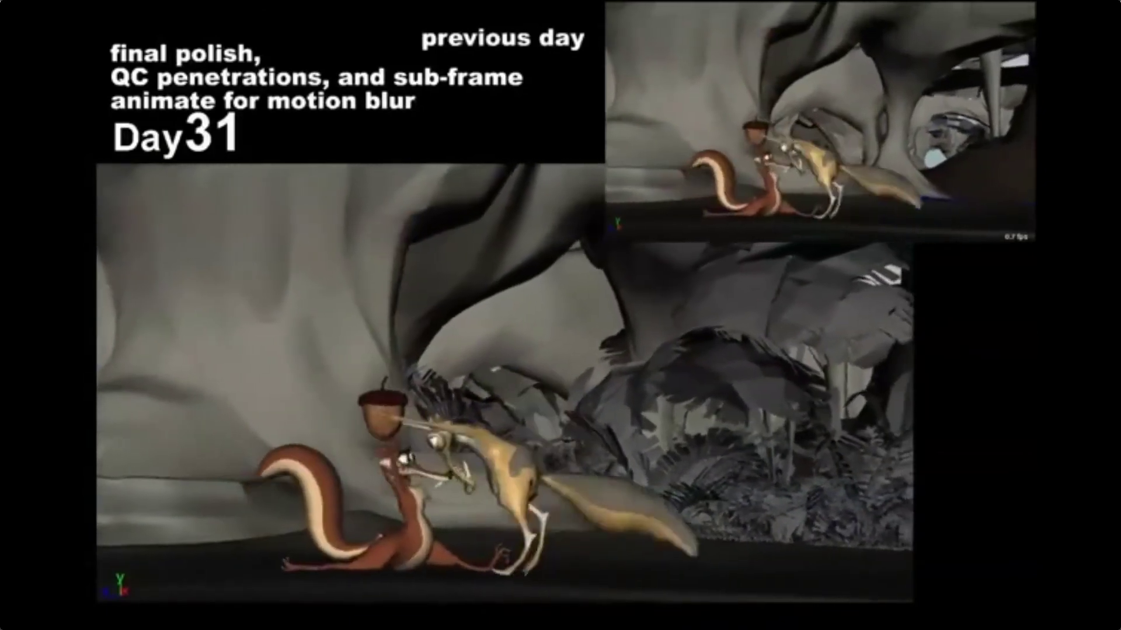
{"action": "mouse_move", "coordinate": [795, 429]}
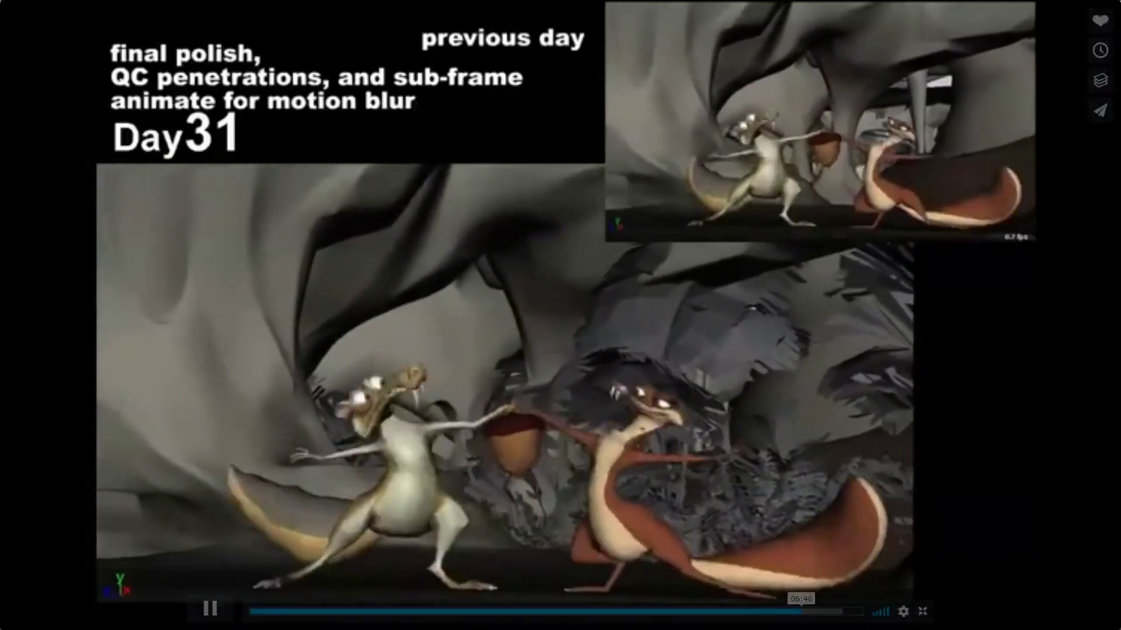
{"action": "mouse_move", "coordinate": [867, 348]}
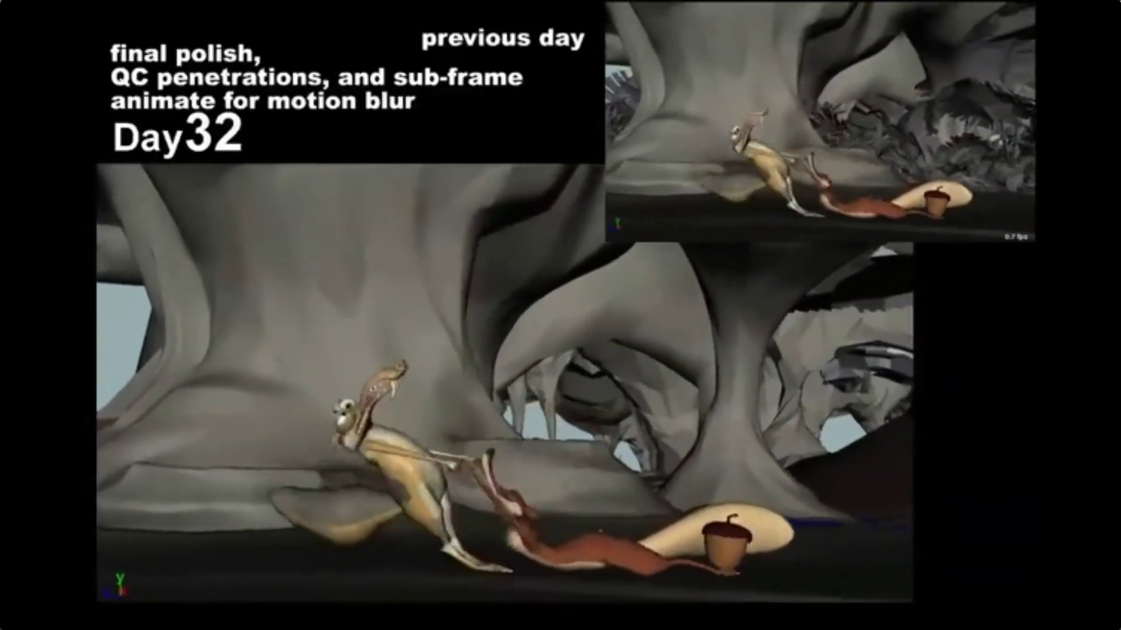
{"action": "mouse_move", "coordinate": [957, 337]}
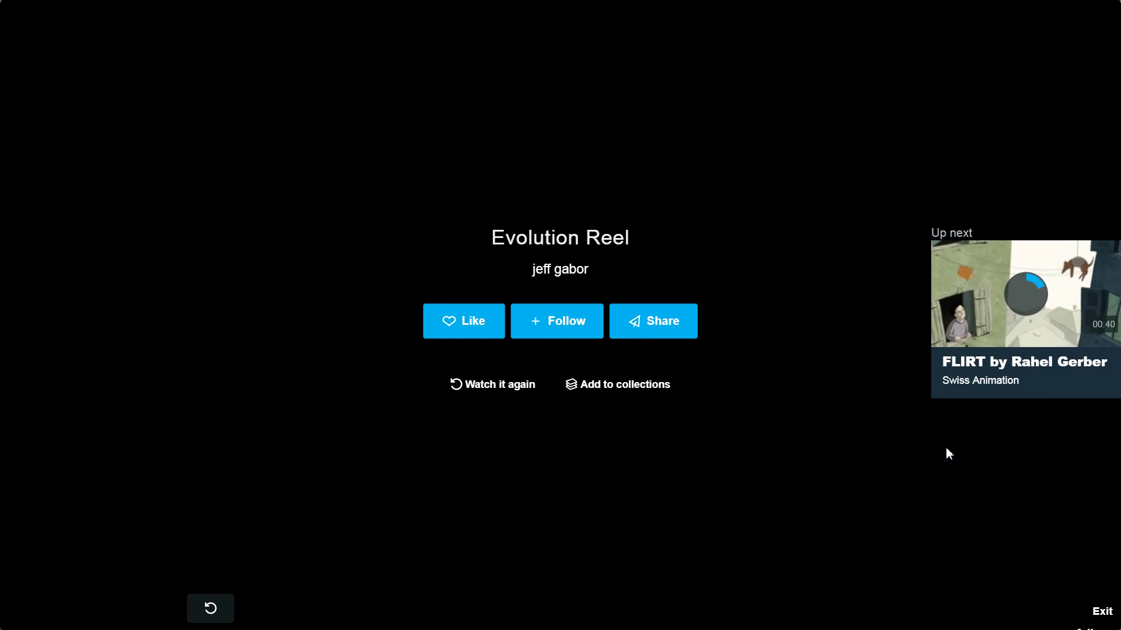
{"action": "key", "text": "alt+Tab"}
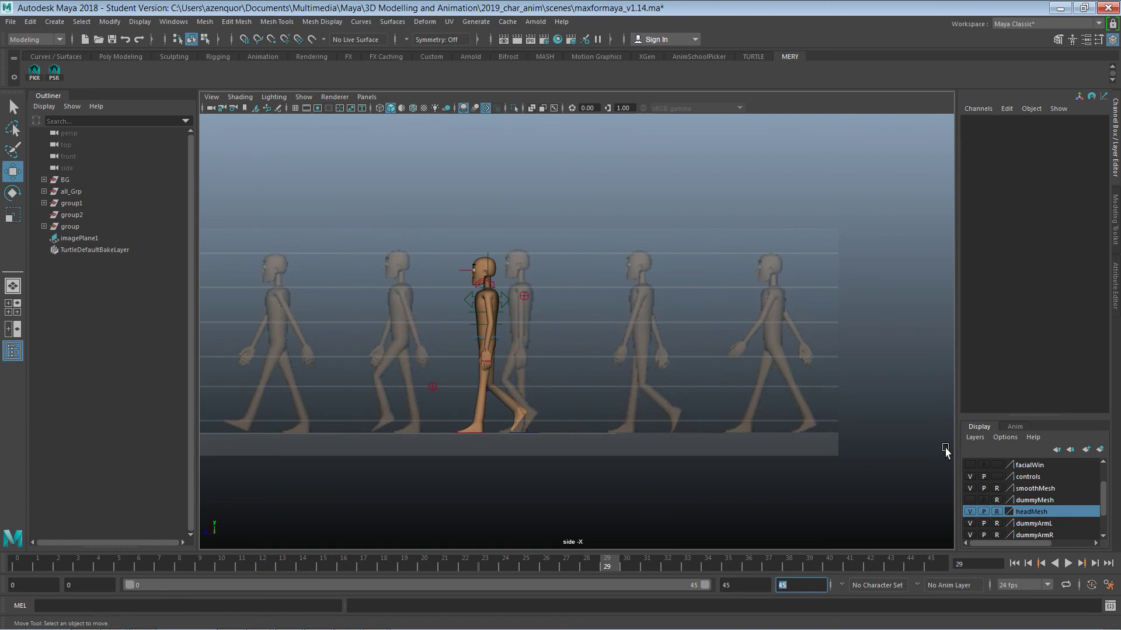
Return to Chrome to pause the follow-up video, and switch back to Maya.
{"action": "key", "text": "alt+Tab"}
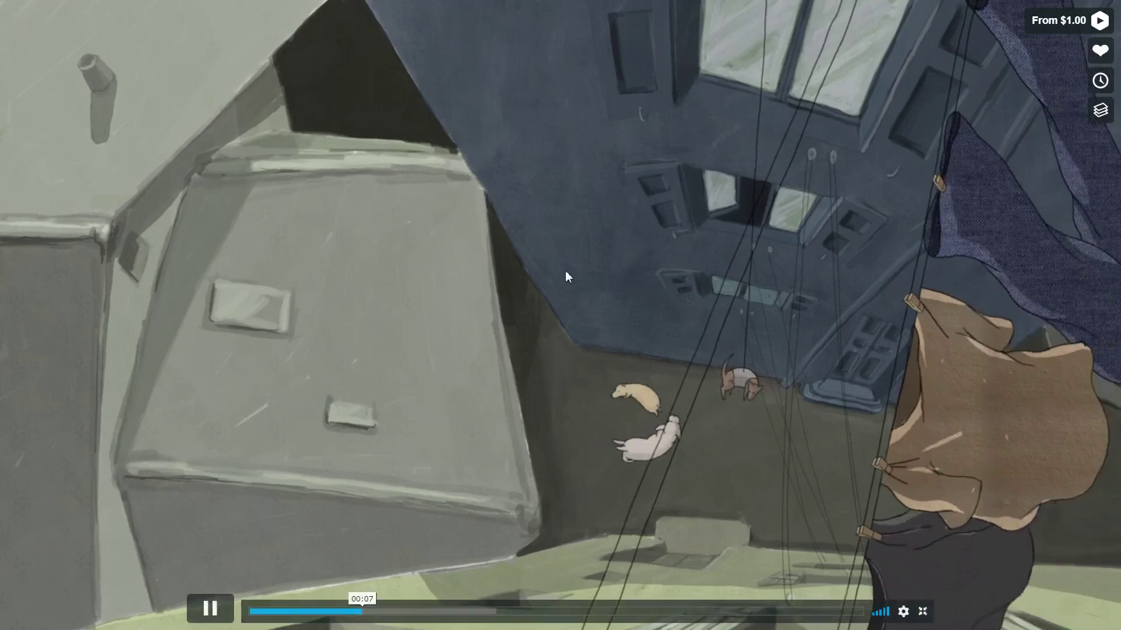
{"action": "left_click", "coordinate": [562, 271]}
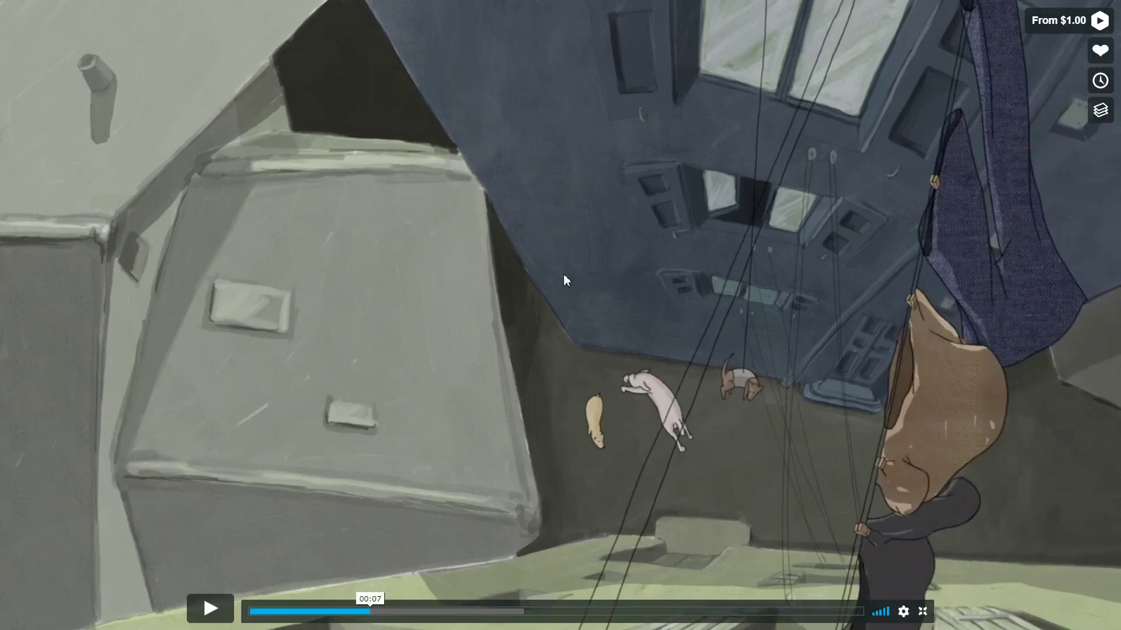
{"action": "key", "text": "alt+Tab"}
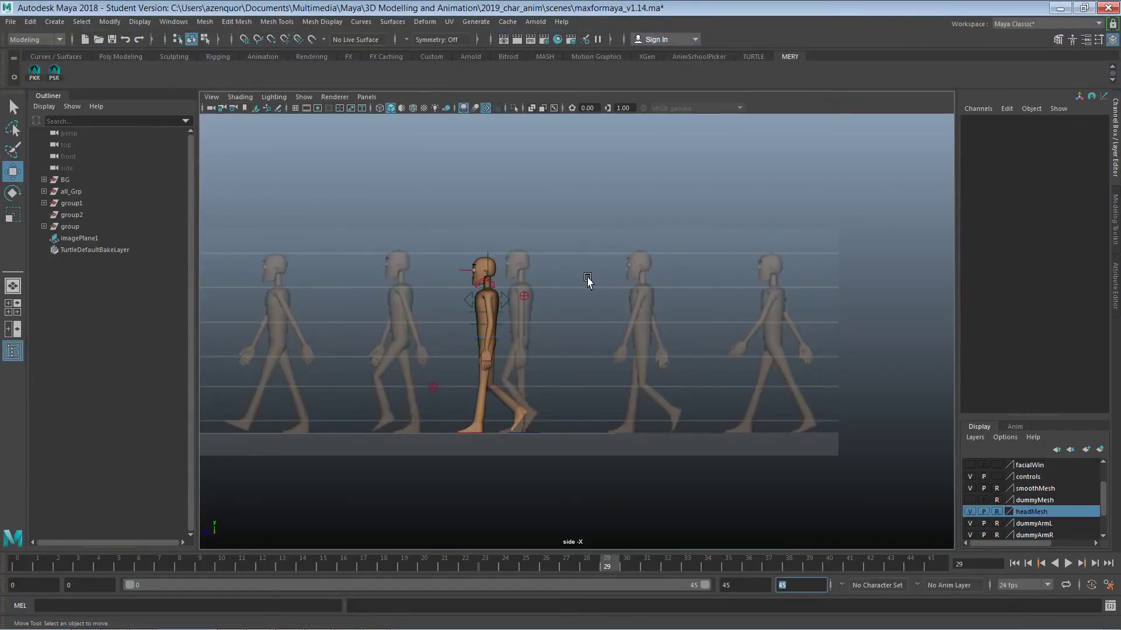